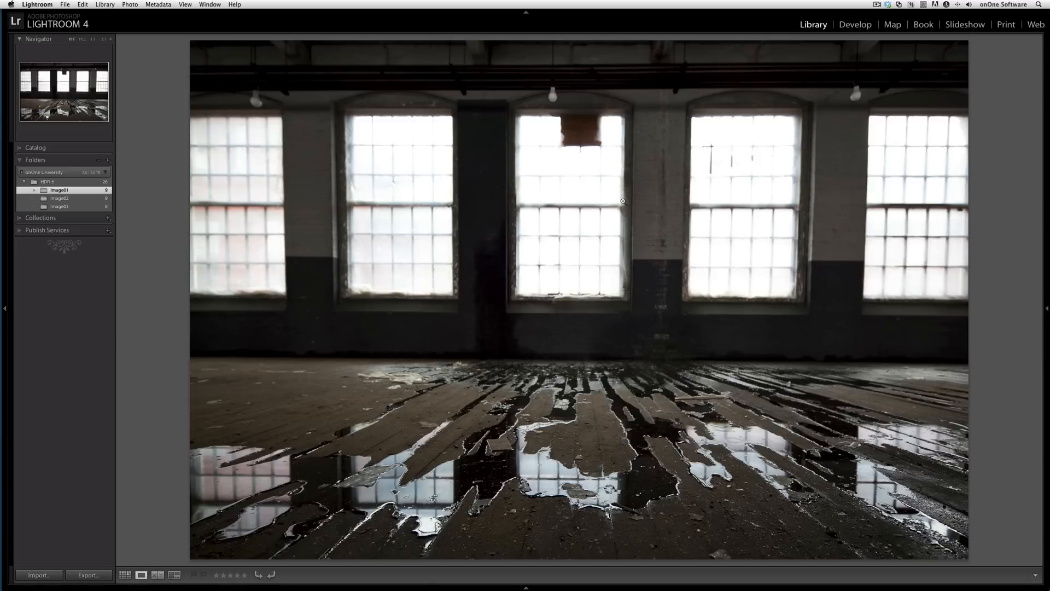
Examine the enlarged photo's file name and exposure information, hide it, and return to the thumbnail grid
{"action": "key", "text": "i"}
{"action": "key", "text": "i"}
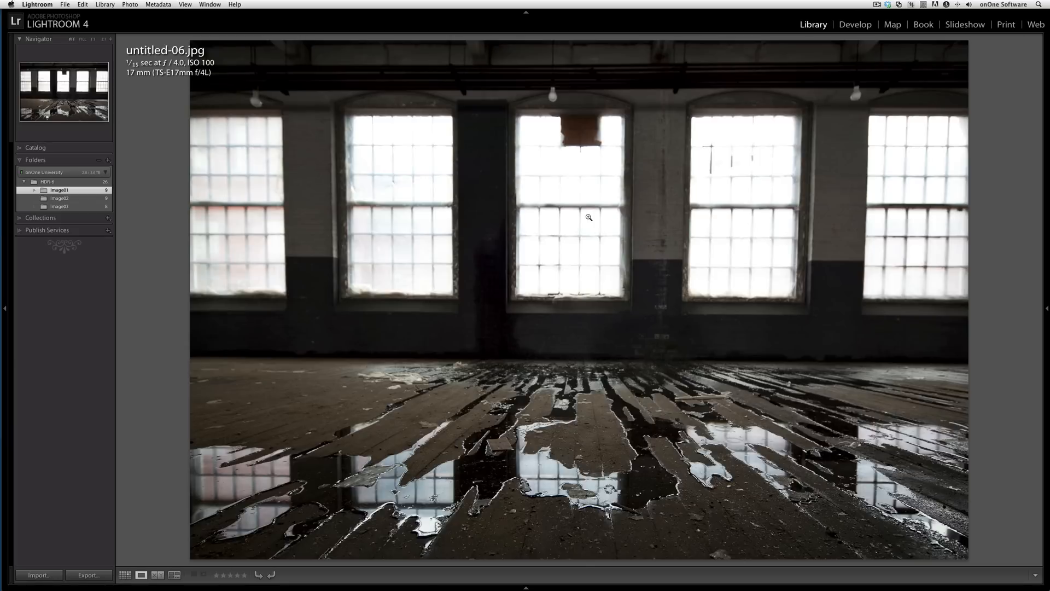
{"action": "key", "text": "i"}
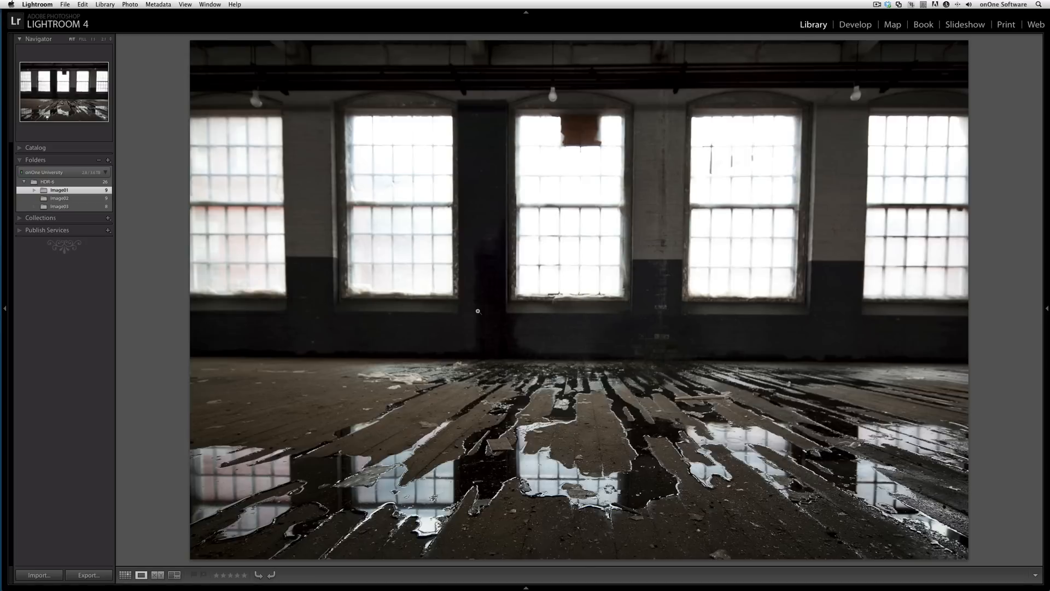
{"action": "key", "text": "g"}
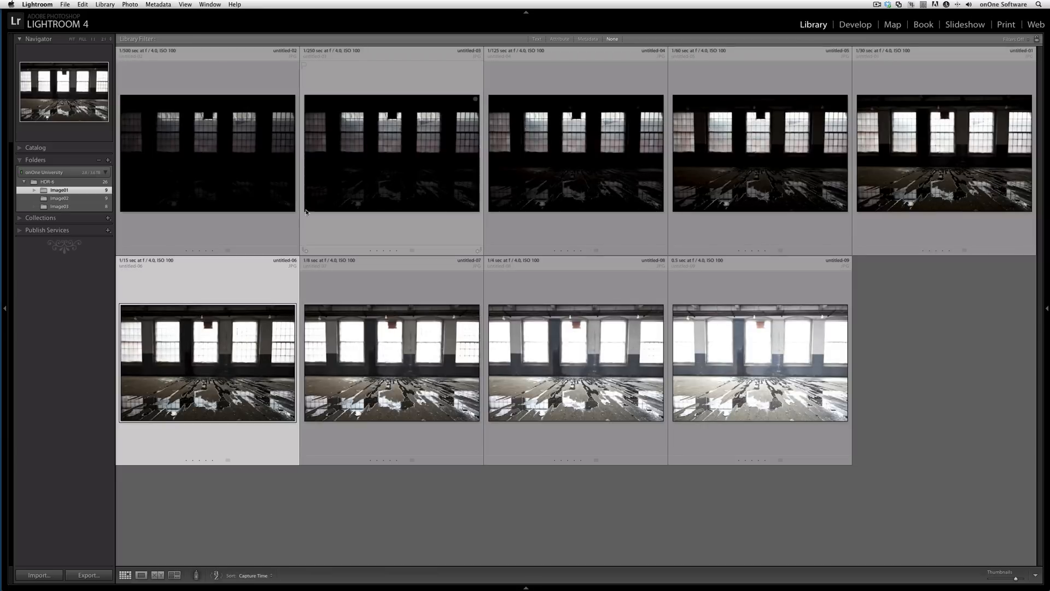
View the bracketed exposures one by one with their shooting information, from untitled-02 through untitled-09, and return to the grid
{"action": "left_click", "coordinate": [225, 186]}
{"action": "double_click", "coordinate": [249, 180]}
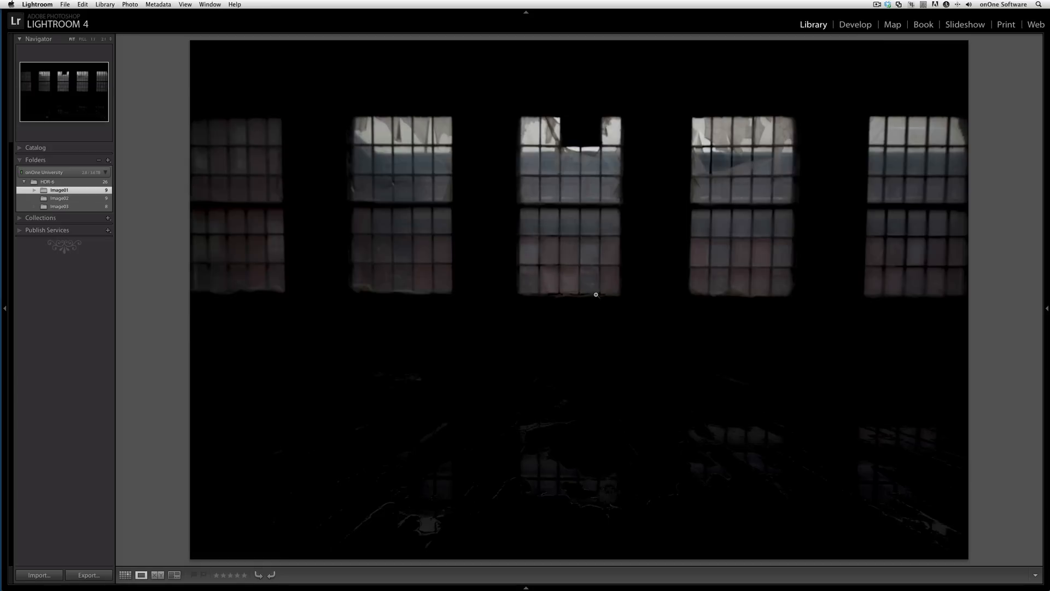
{"action": "key", "text": "i"}
{"action": "key", "text": "i"}
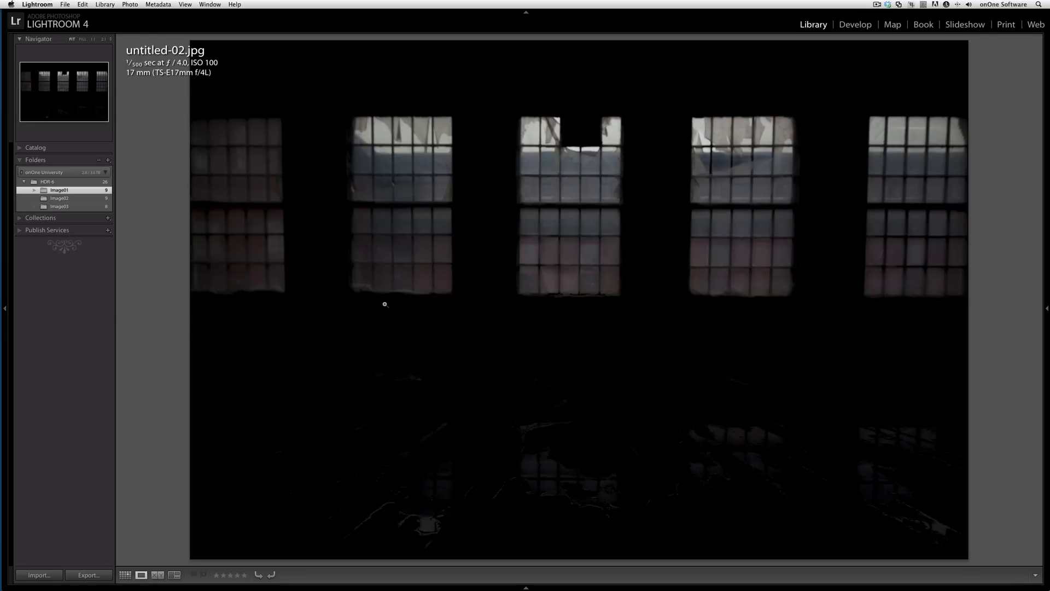
{"action": "key", "text": "Right"}
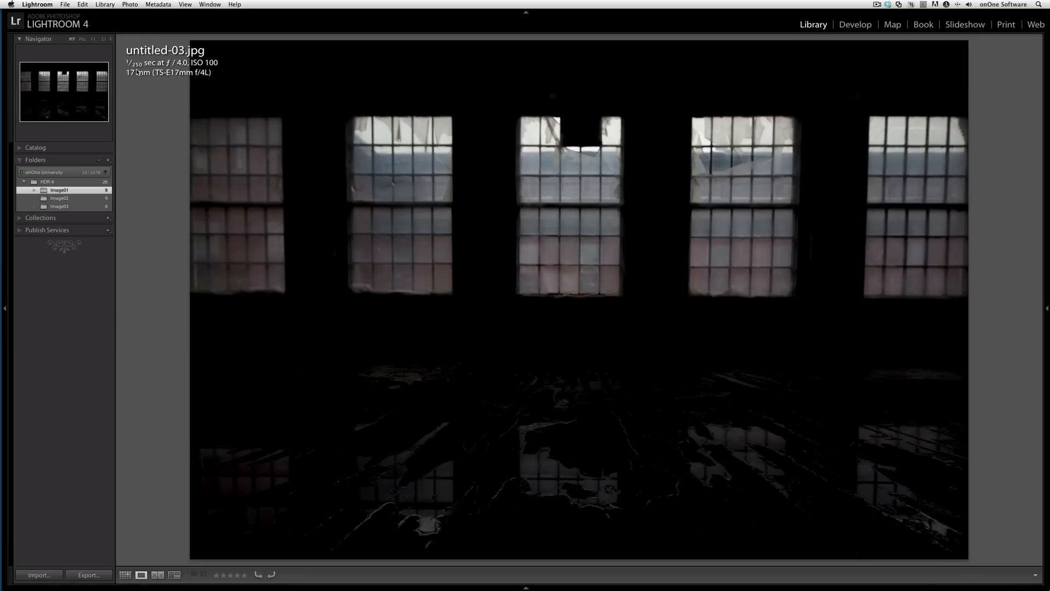
{"action": "key", "text": "Right"}
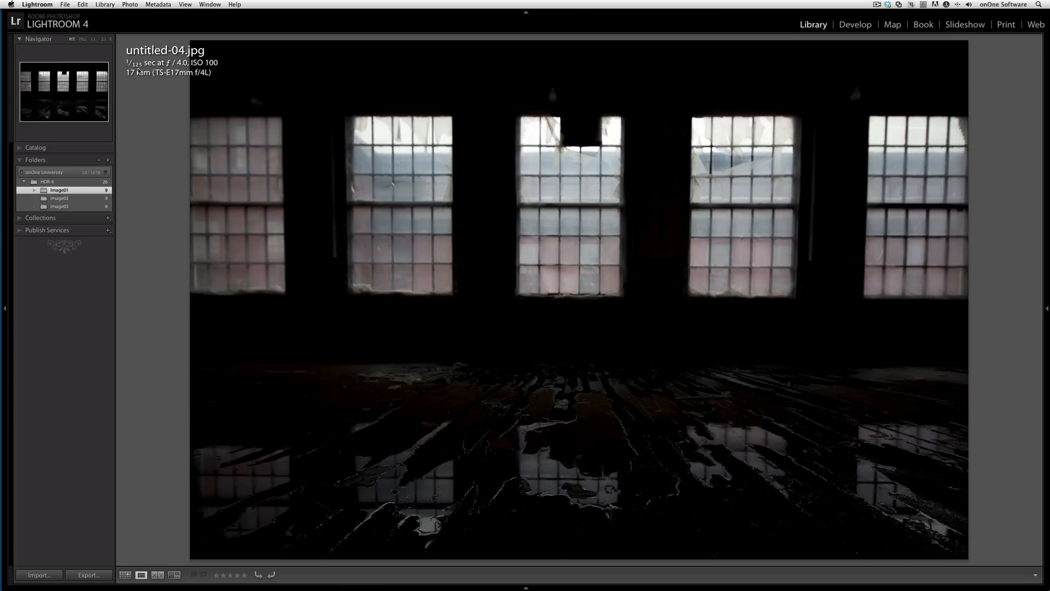
{"action": "key", "text": "Right"}
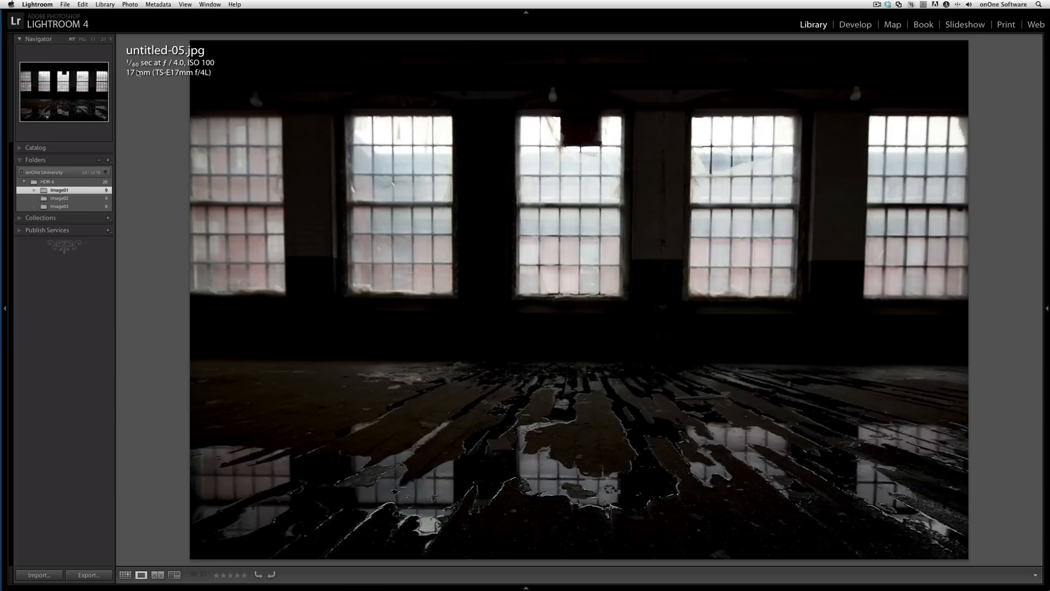
{"action": "key", "text": "Right"}
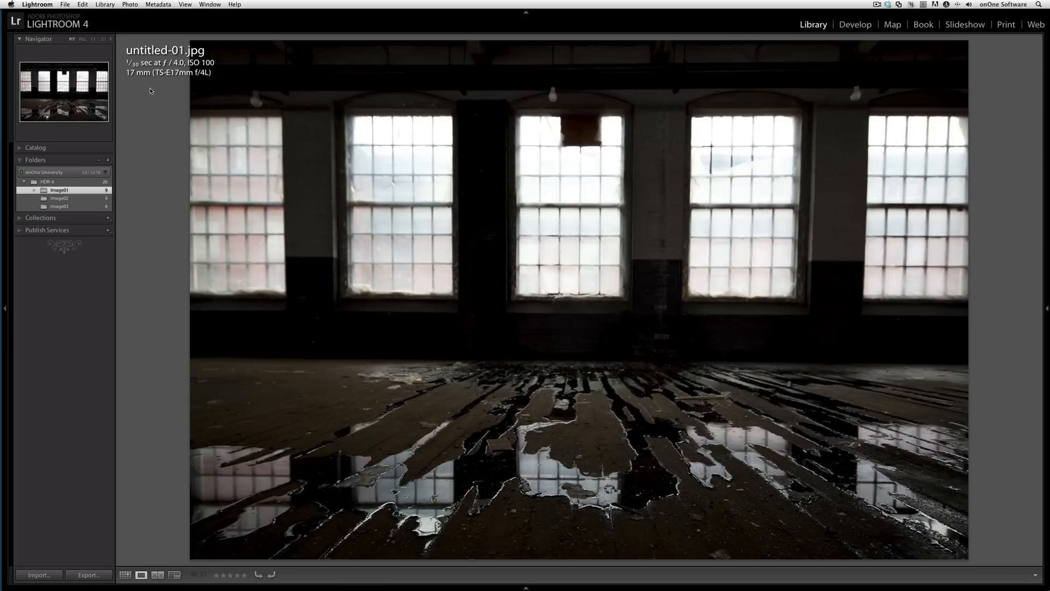
{"action": "key", "text": "Right"}
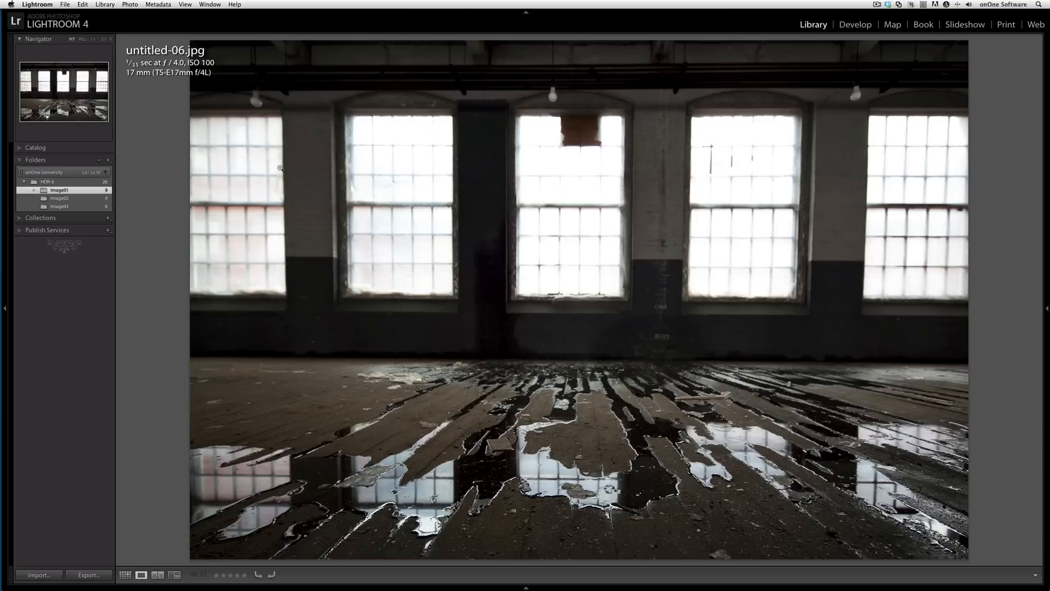
{"action": "key", "text": "Right"}
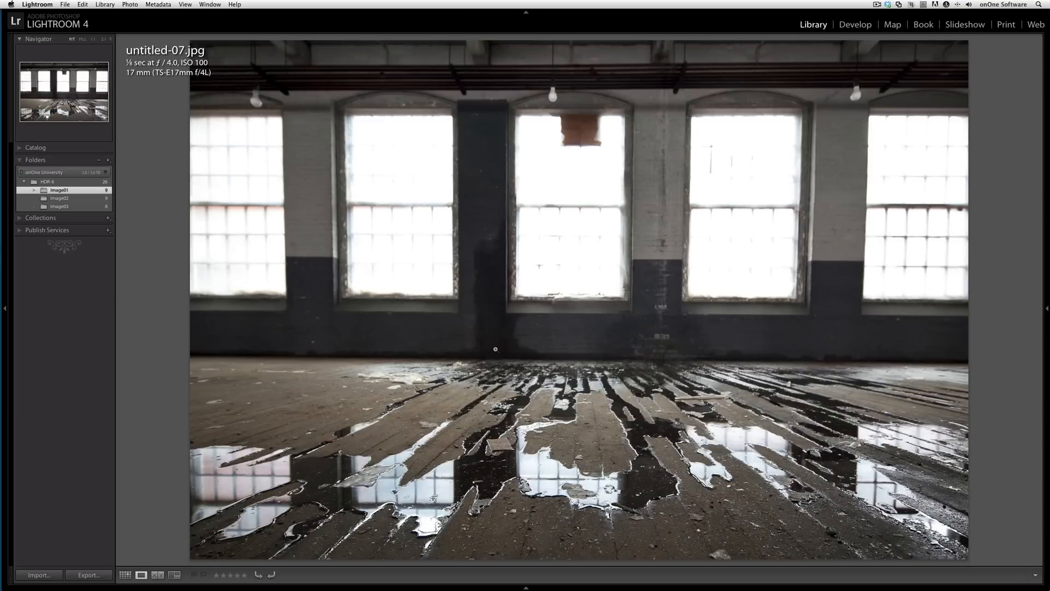
{"action": "key", "text": "Right"}
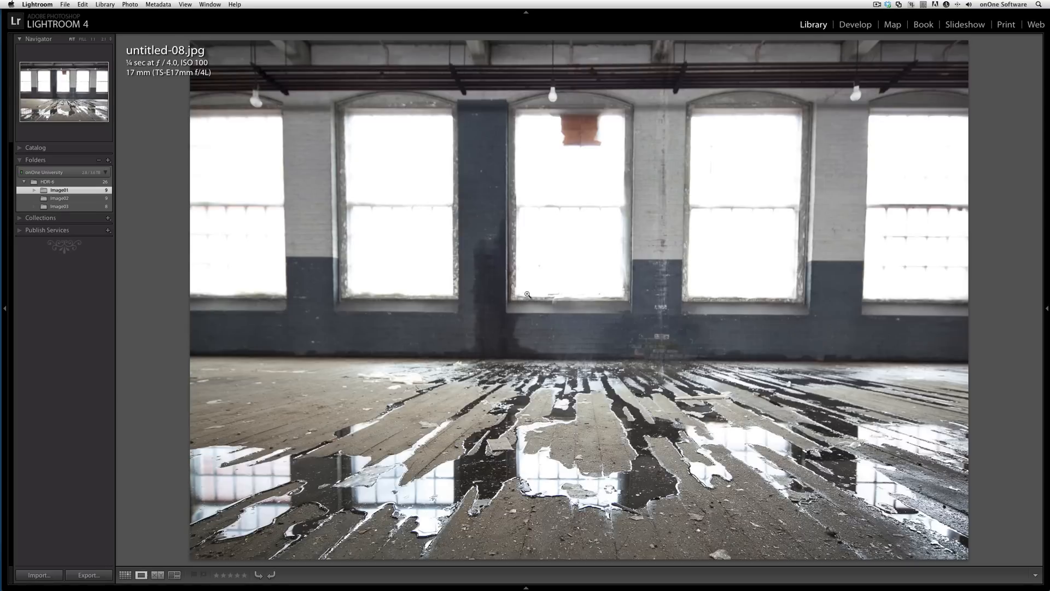
{"action": "key", "text": "Right"}
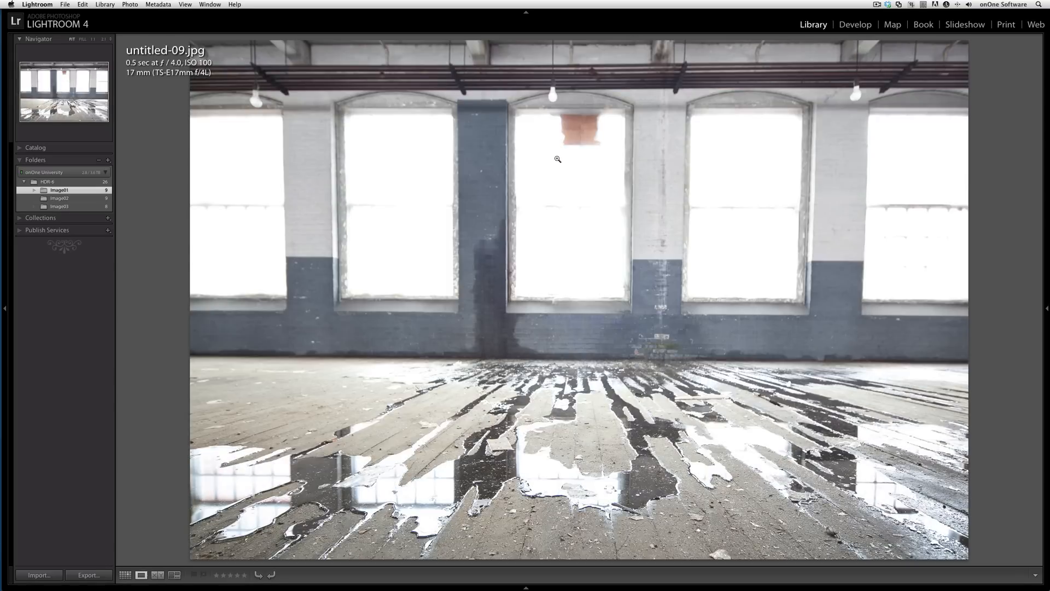
{"action": "key", "text": "g"}
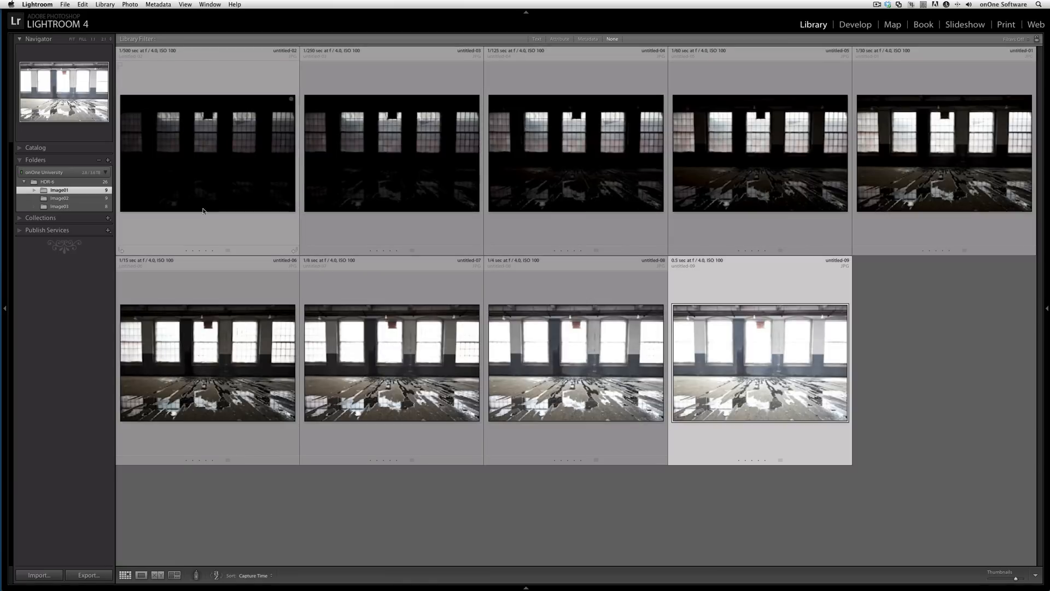
Export all nine bracketed photos to Photomatix Pro with Show intermediary 32-bit HDR image turned off
{"action": "left_click", "coordinate": [214, 190]}
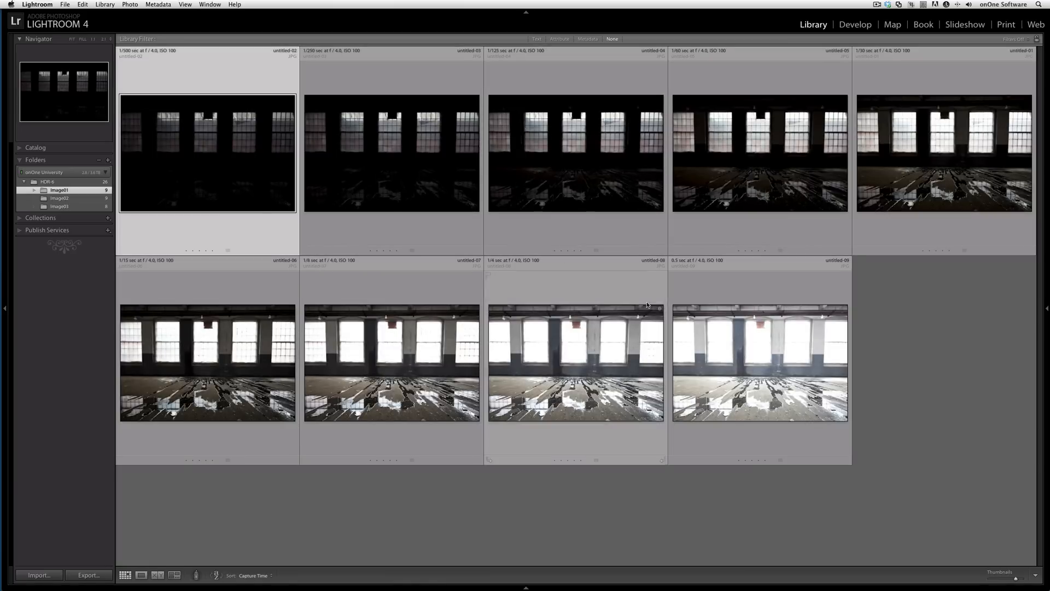
{"action": "left_click", "coordinate": [744, 358], "text": "shift"}
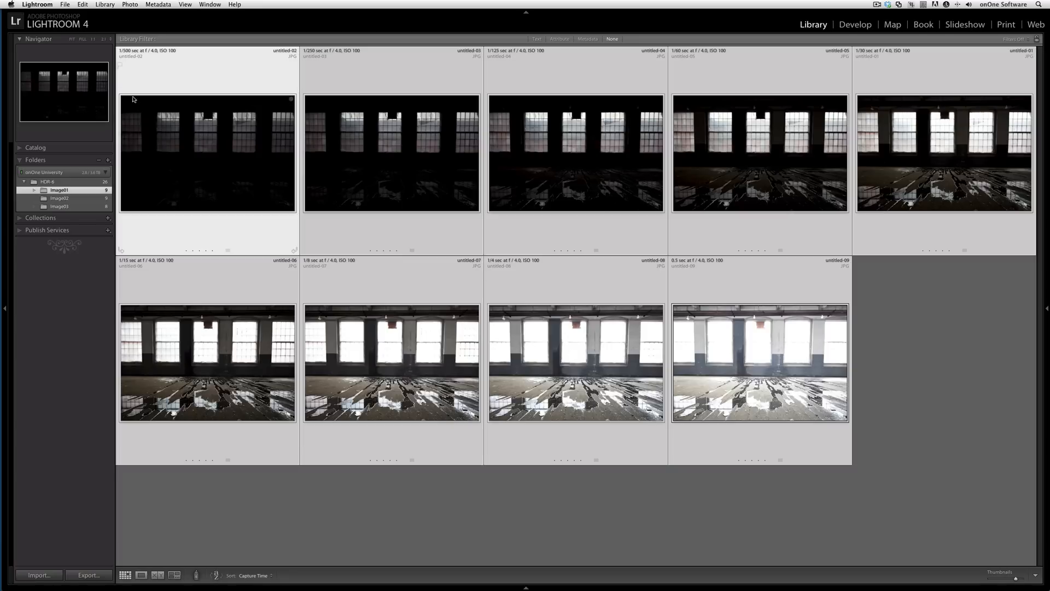
{"action": "left_click", "coordinate": [65, 5]}
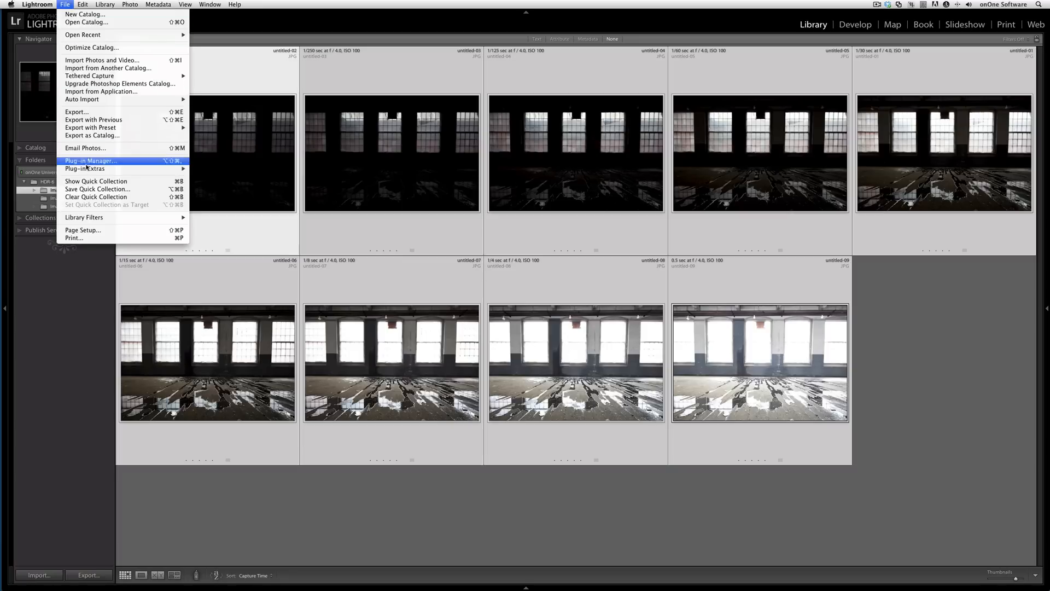
{"action": "mouse_move", "coordinate": [88, 169]}
{"action": "left_click", "coordinate": [277, 178]}
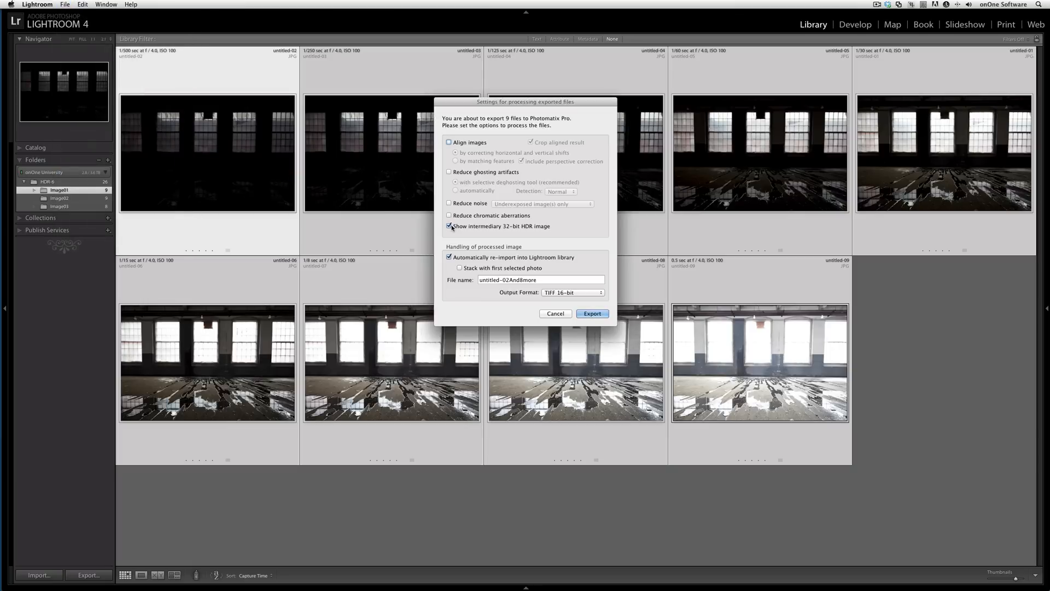
{"action": "left_click", "coordinate": [449, 226]}
{"action": "left_click", "coordinate": [593, 313]}
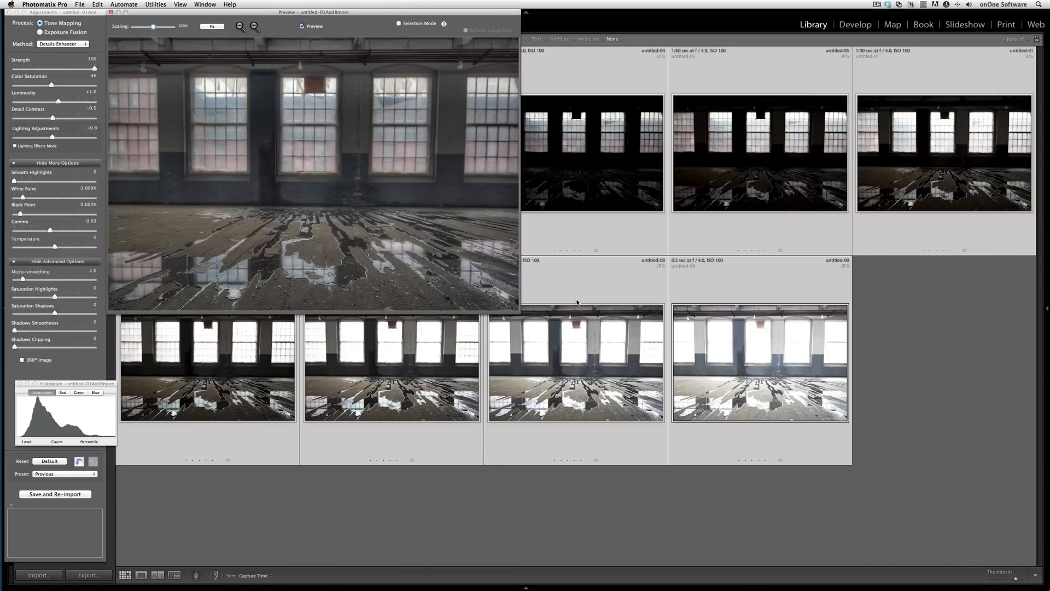
Reset the tone mapping settings to their defaults and move the histogram window below the adjustment controls
{"action": "left_click", "coordinate": [213, 27]}
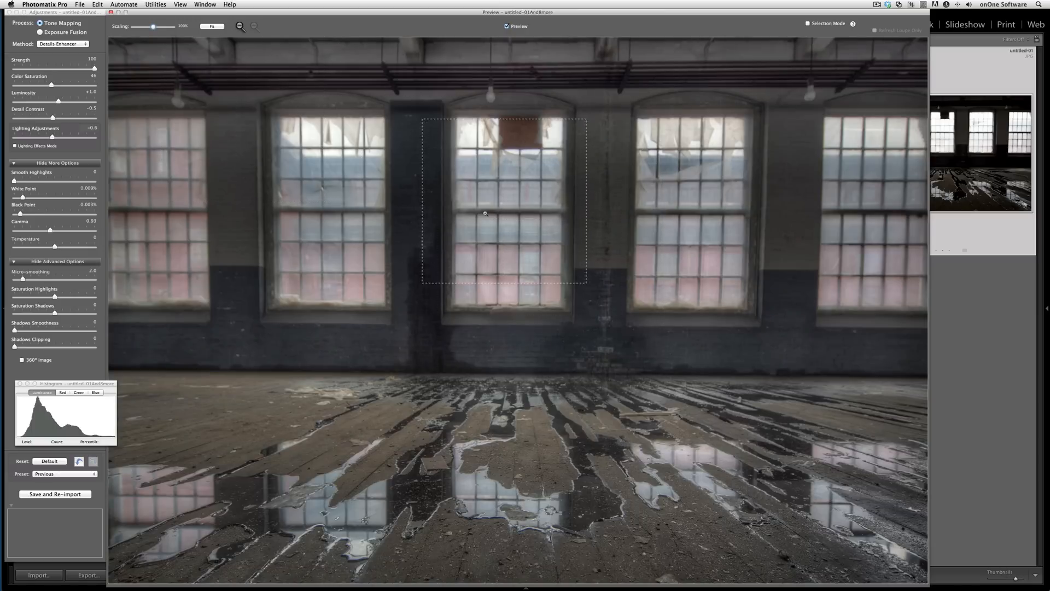
{"action": "left_click", "coordinate": [59, 462]}
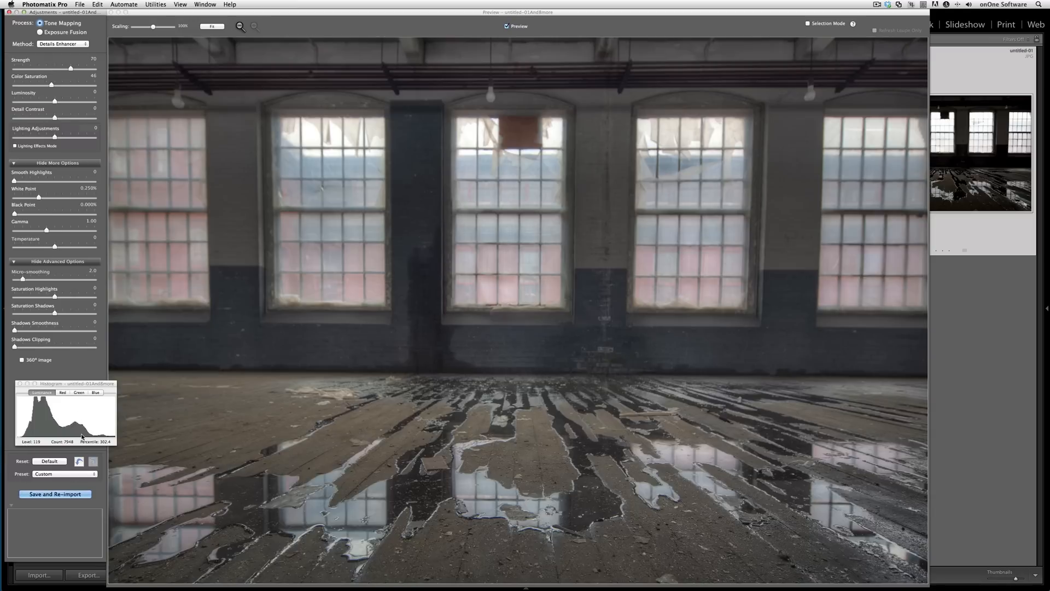
{"action": "left_click_drag", "start_coordinate": [75, 387], "coordinate": [69, 520]}
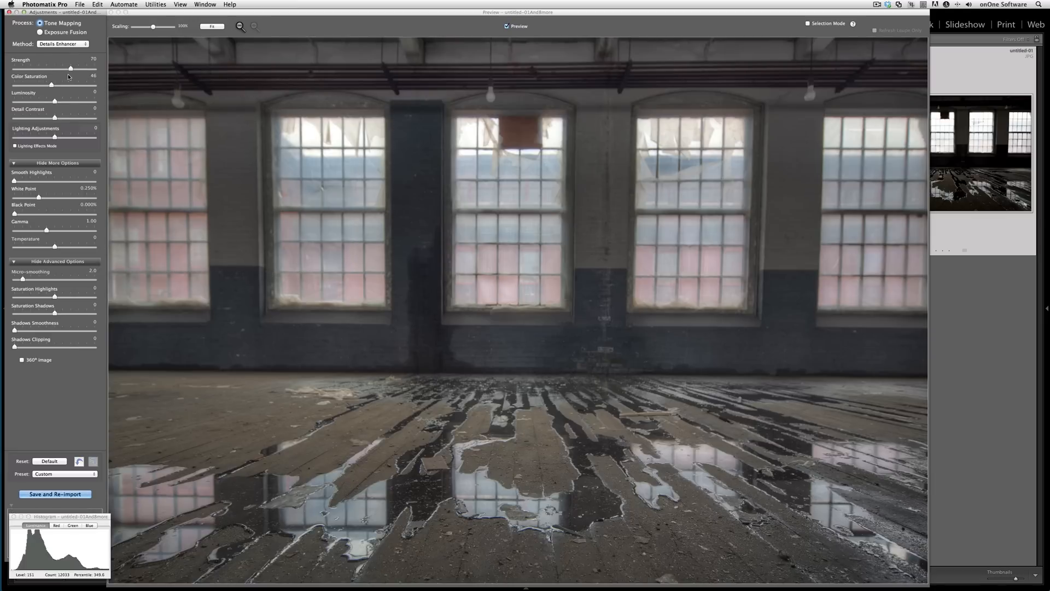
Set the tone mapping Strength to 100, White Point to 0.004% and Black Point to 0.002%
{"action": "left_click_drag", "start_coordinate": [71, 69], "coordinate": [128, 87]}
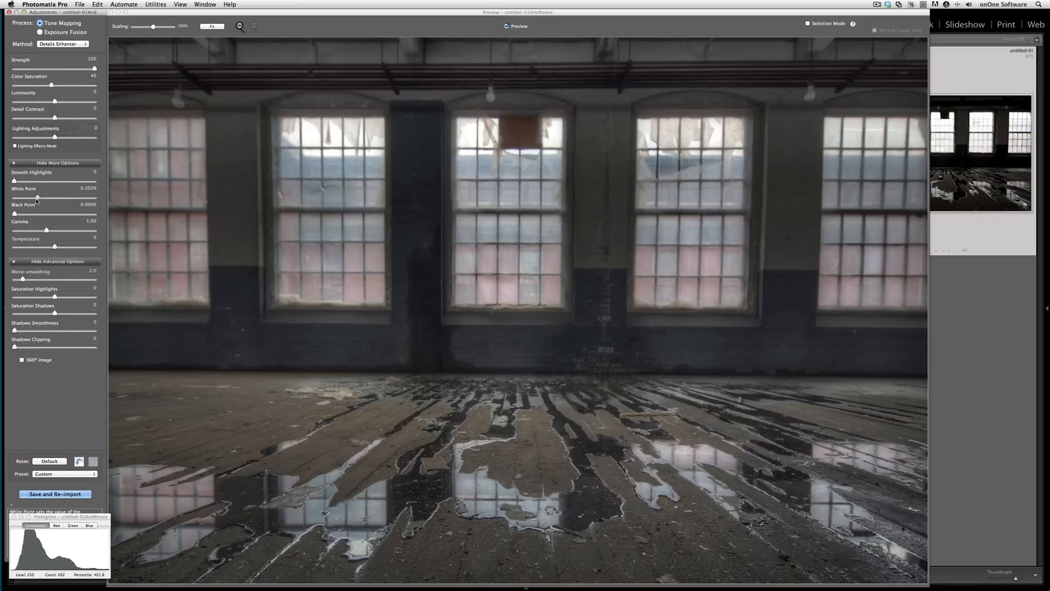
{"action": "left_click_drag", "start_coordinate": [37, 198], "coordinate": [21, 197]}
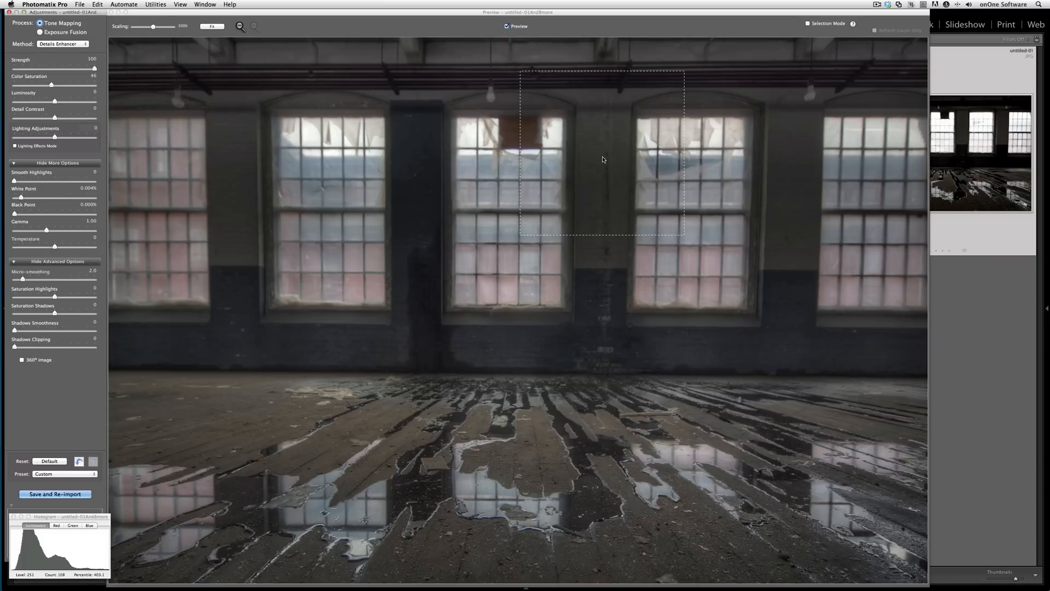
{"action": "left_click", "coordinate": [15, 214]}
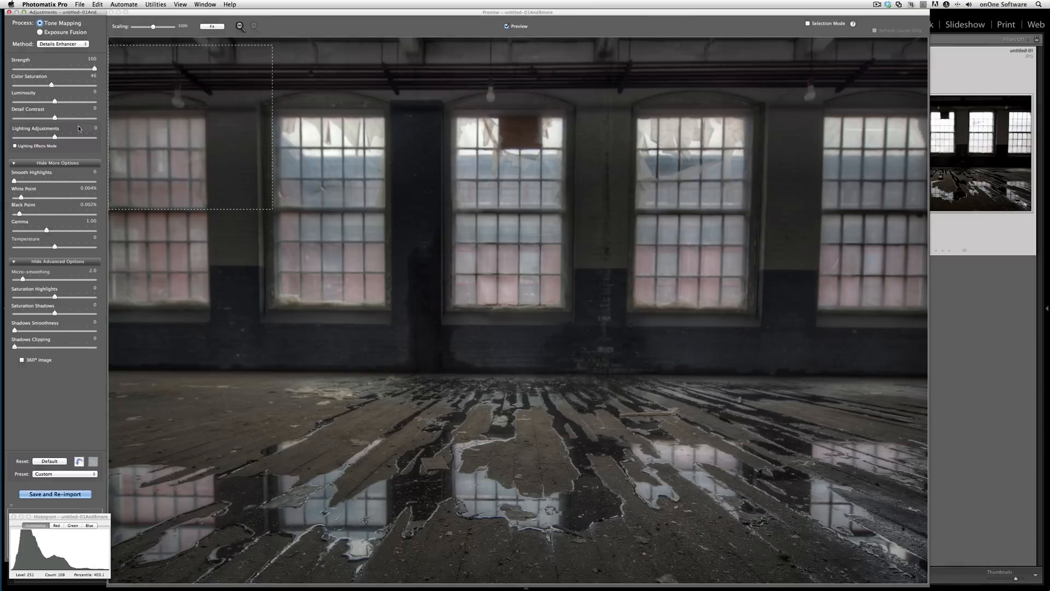
Set Luminosity to +2.4, Detail Contrast to +0.8 and Gamma to 0.85
{"action": "mouse_move", "coordinate": [53, 102]}
{"action": "left_mouse_down"}
{"action": "mouse_move", "coordinate": [64, 103]}
{"action": "mouse_move", "coordinate": [61, 121]}
{"action": "left_mouse_up"}
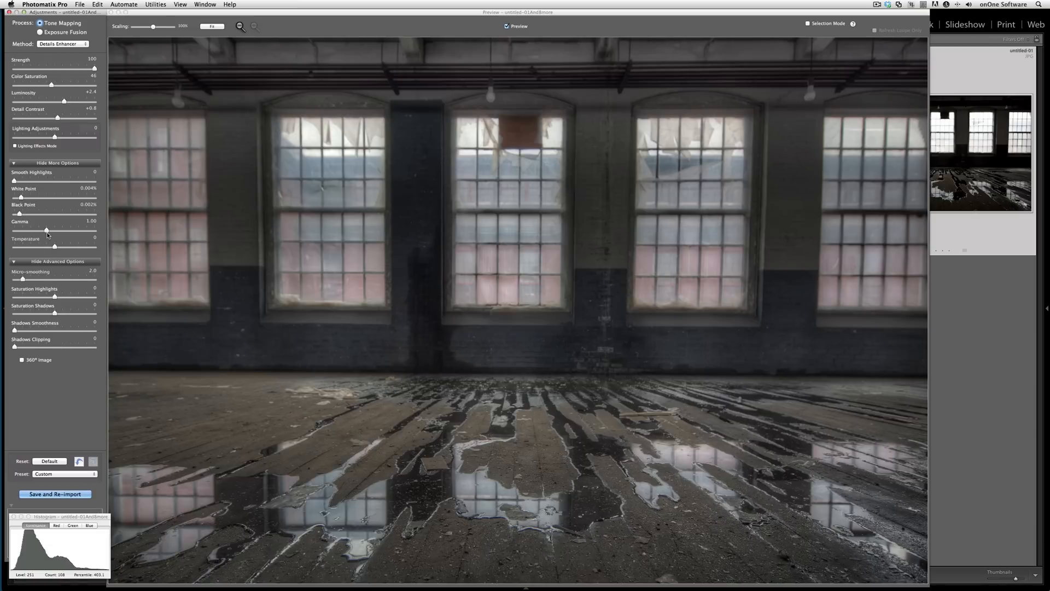
{"action": "left_click_drag", "start_coordinate": [47, 231], "coordinate": [53, 232]}
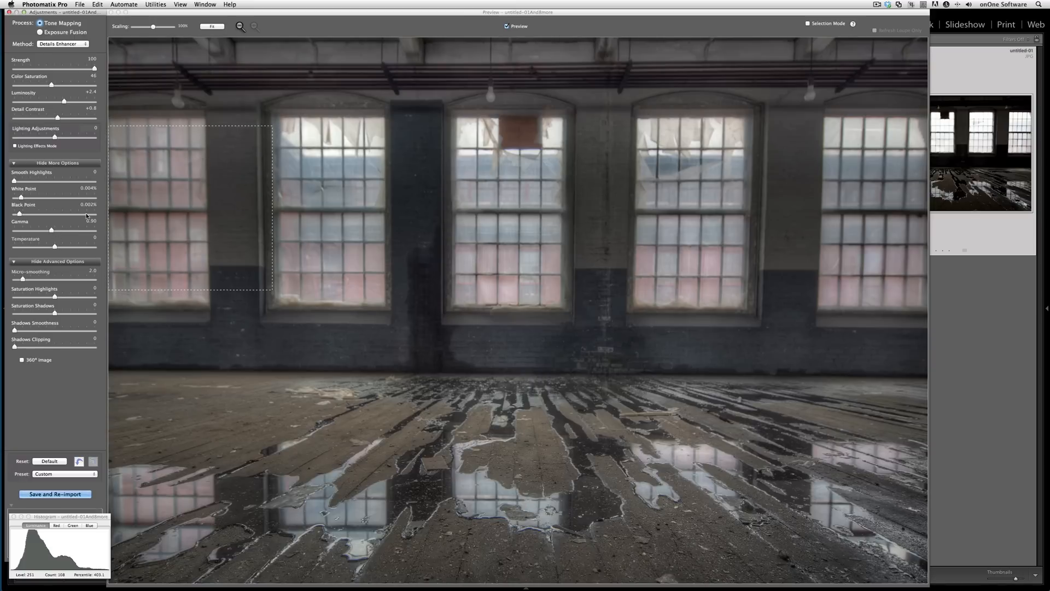
{"action": "left_click_drag", "start_coordinate": [56, 231], "coordinate": [59, 232]}
Try a higher White Point, bring it down to 0.002%, and set Gamma to 0.81
{"action": "left_click_drag", "start_coordinate": [22, 199], "coordinate": [44, 201]}
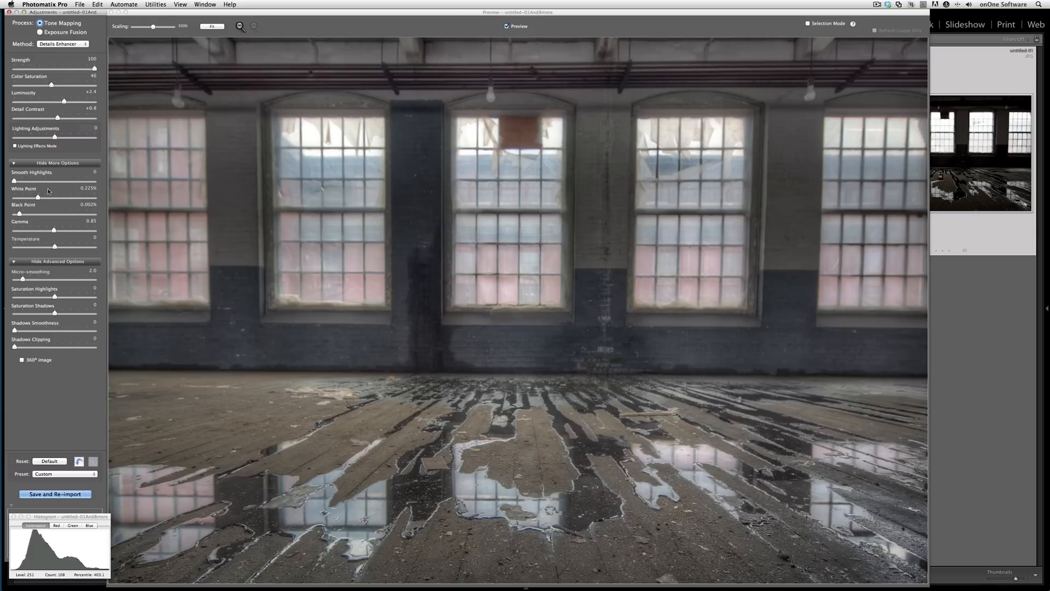
{"action": "left_click_drag", "start_coordinate": [37, 198], "coordinate": [21, 200]}
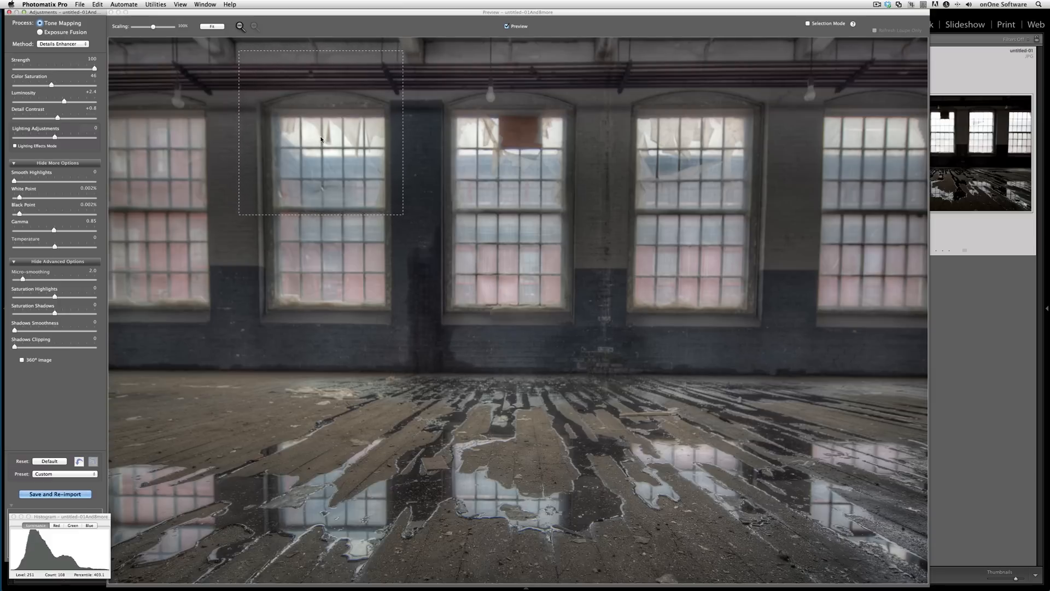
{"action": "key", "text": "super+Tab"}
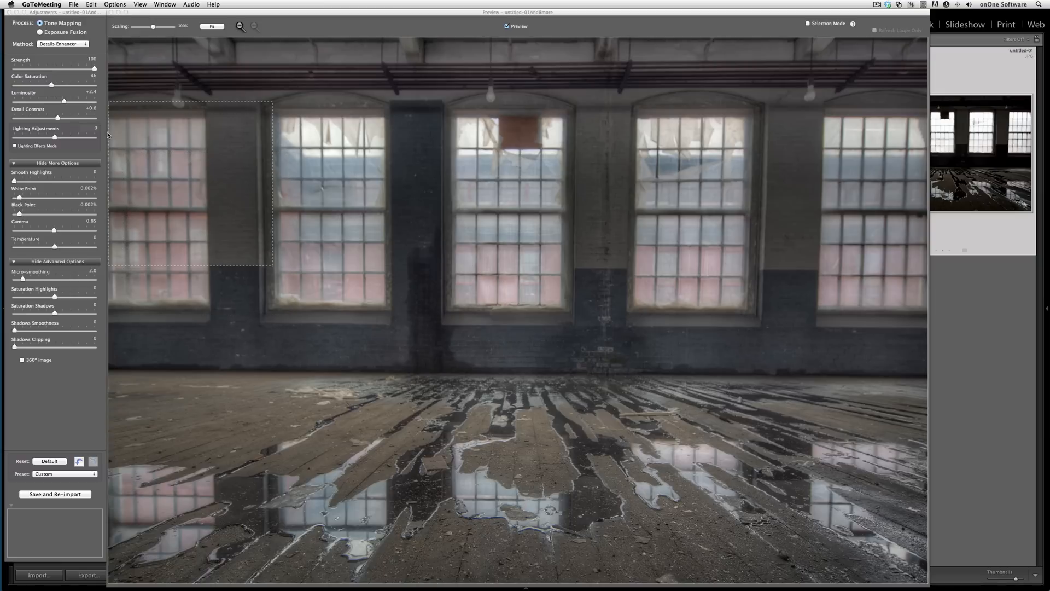
{"action": "left_click_drag", "start_coordinate": [54, 229], "coordinate": [57, 230]}
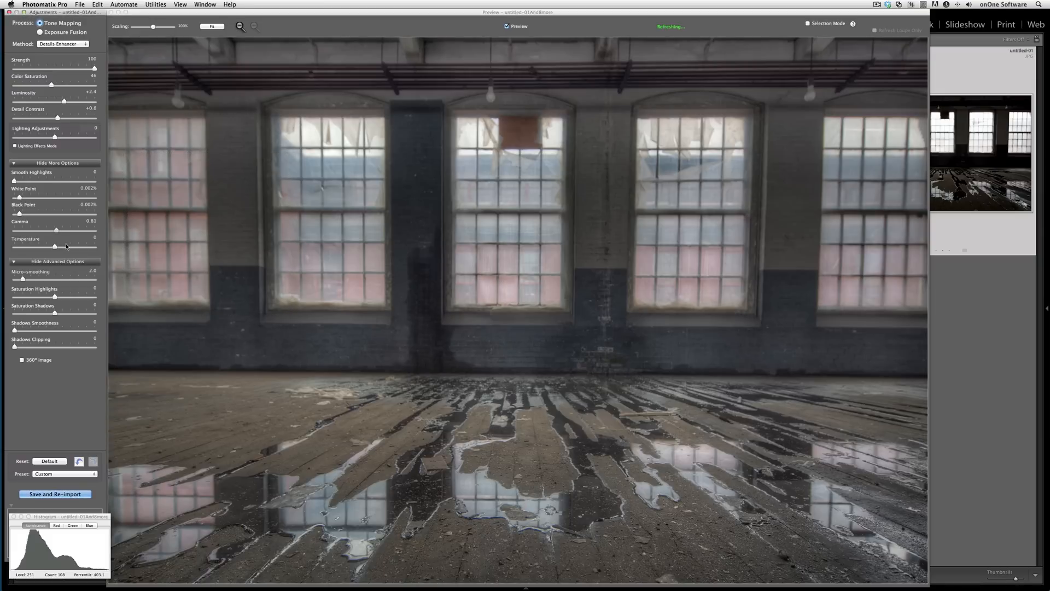
Save and re-import the tone-mapped image into Lightroom, view it enlarged, and return to the thumbnail grid
{"action": "left_click", "coordinate": [66, 494]}
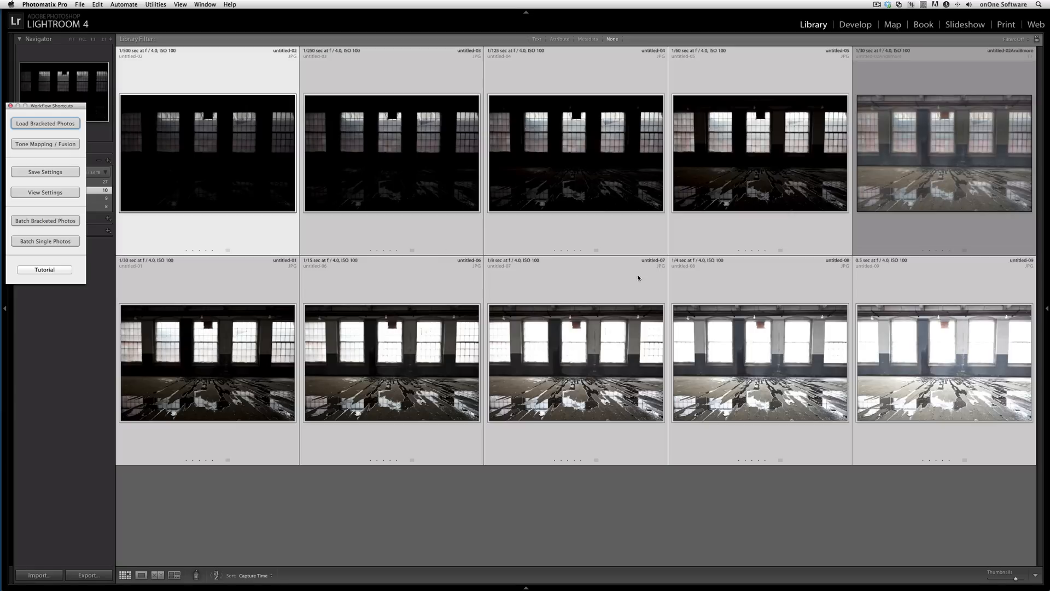
{"action": "left_click", "coordinate": [929, 170]}
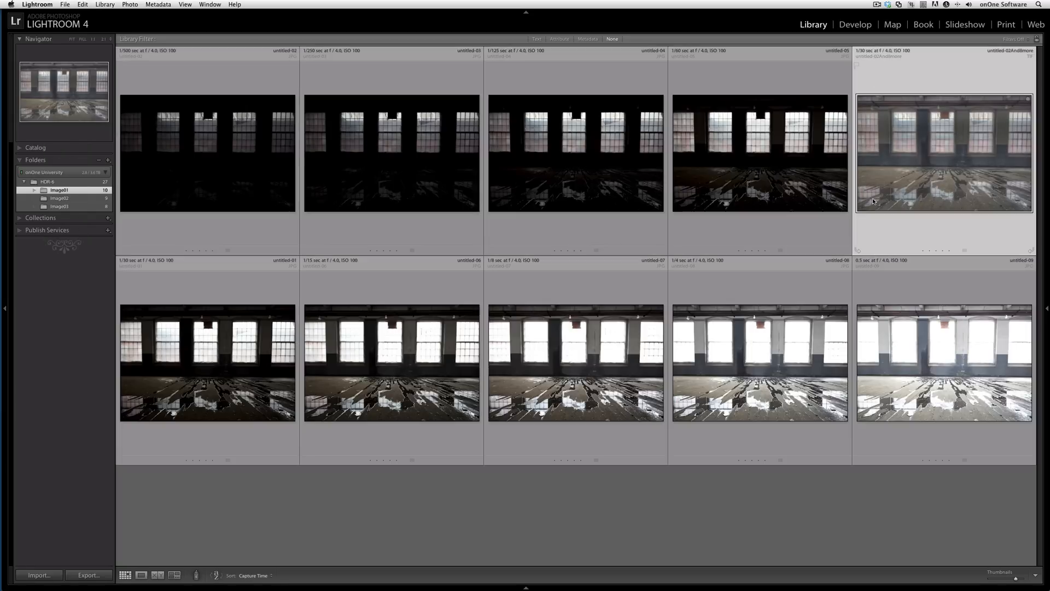
{"action": "double_click", "coordinate": [882, 178]}
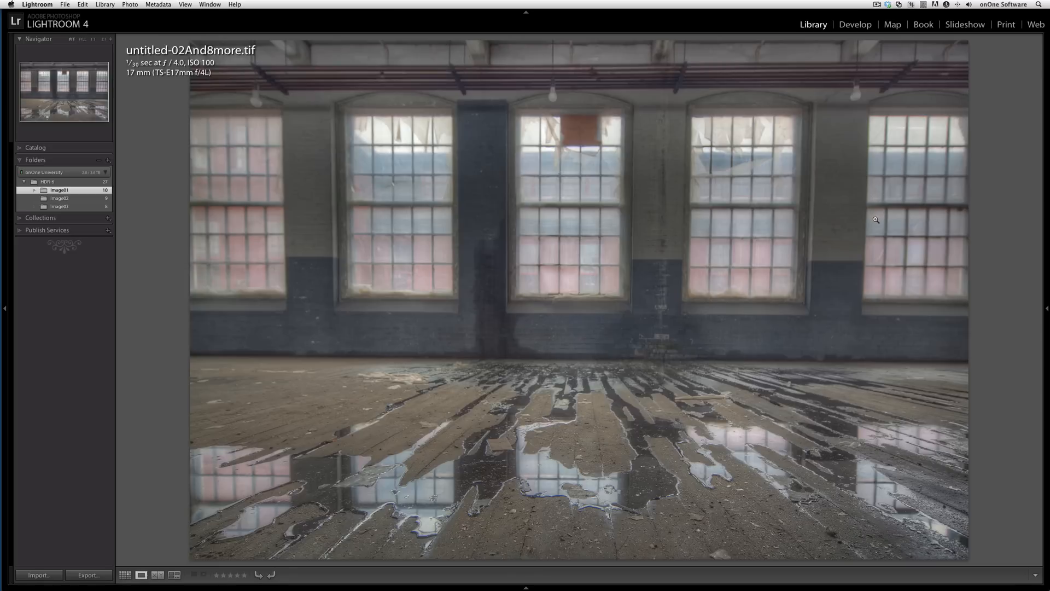
{"action": "key", "text": "g"}
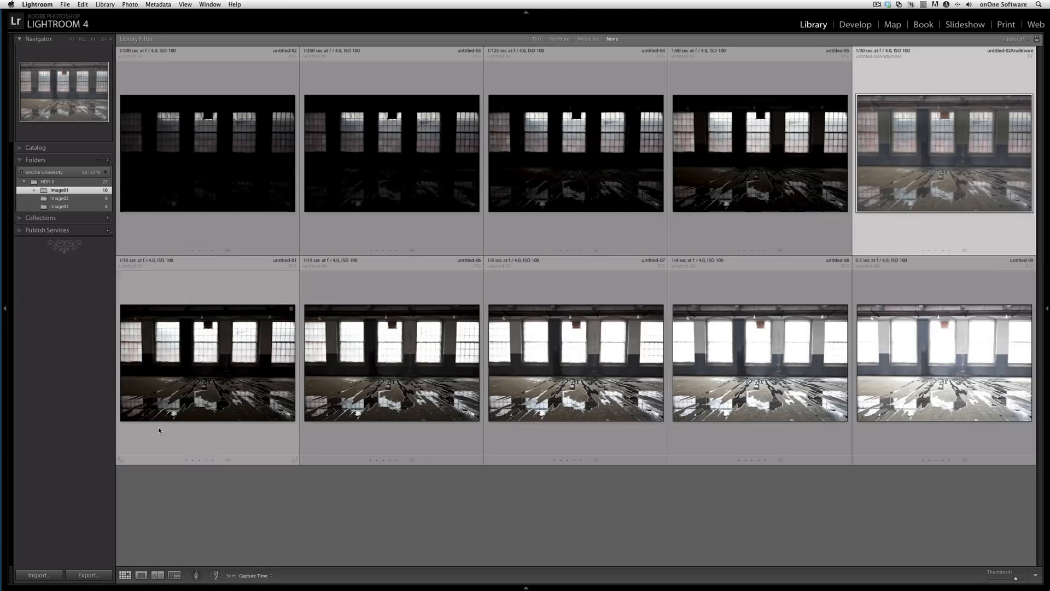
Compare untitled-06.jpg side by side with the tone-mapped TIFF, hiding the side panels and dimming the interface to black
{"action": "double_click", "coordinate": [332, 386]}
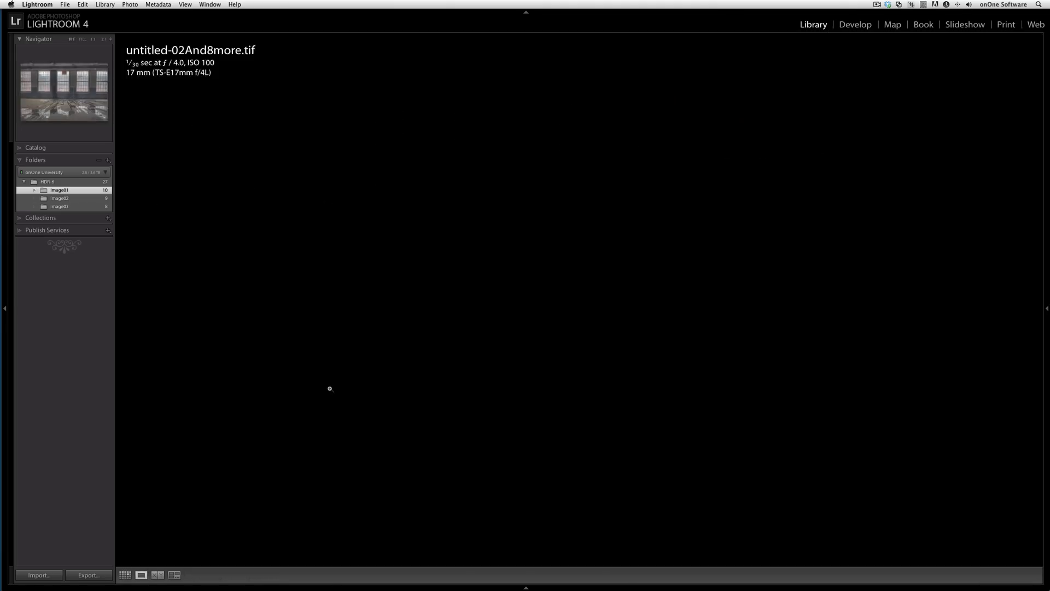
{"action": "key", "text": "g"}
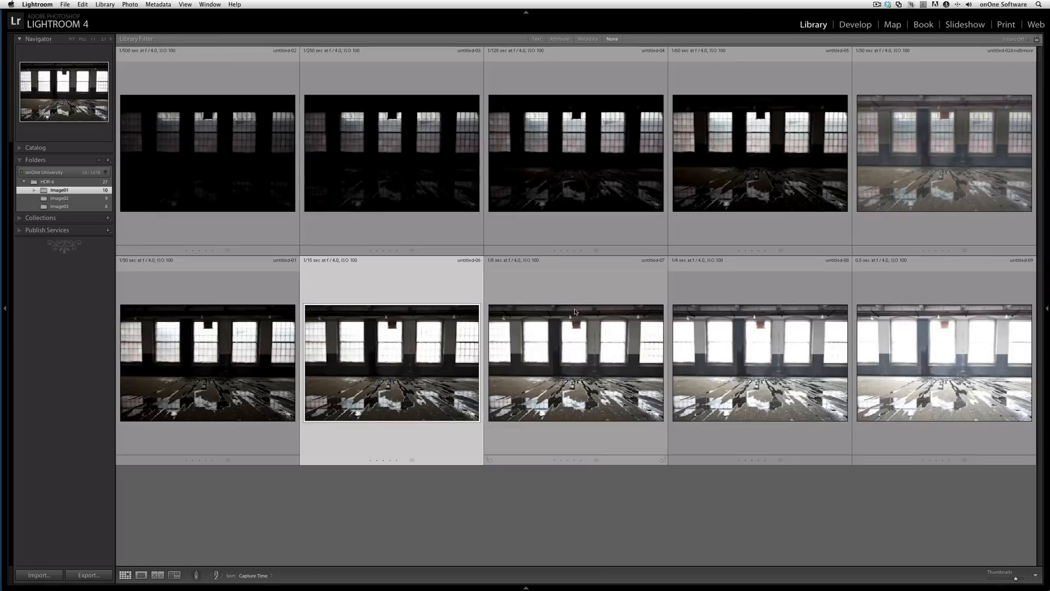
{"action": "left_click", "coordinate": [922, 166], "text": "super"}
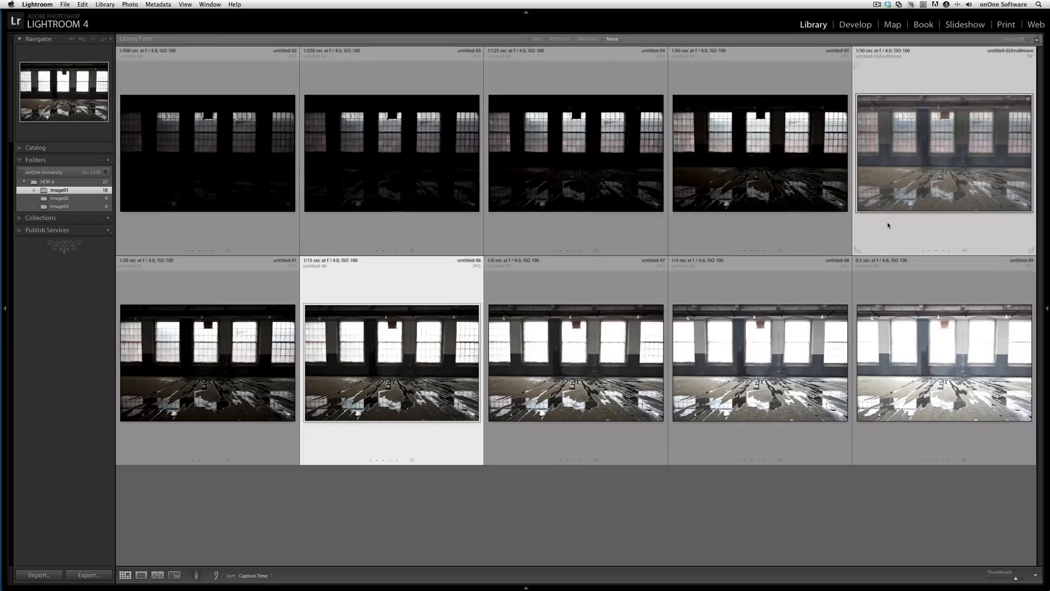
{"action": "key", "text": "c"}
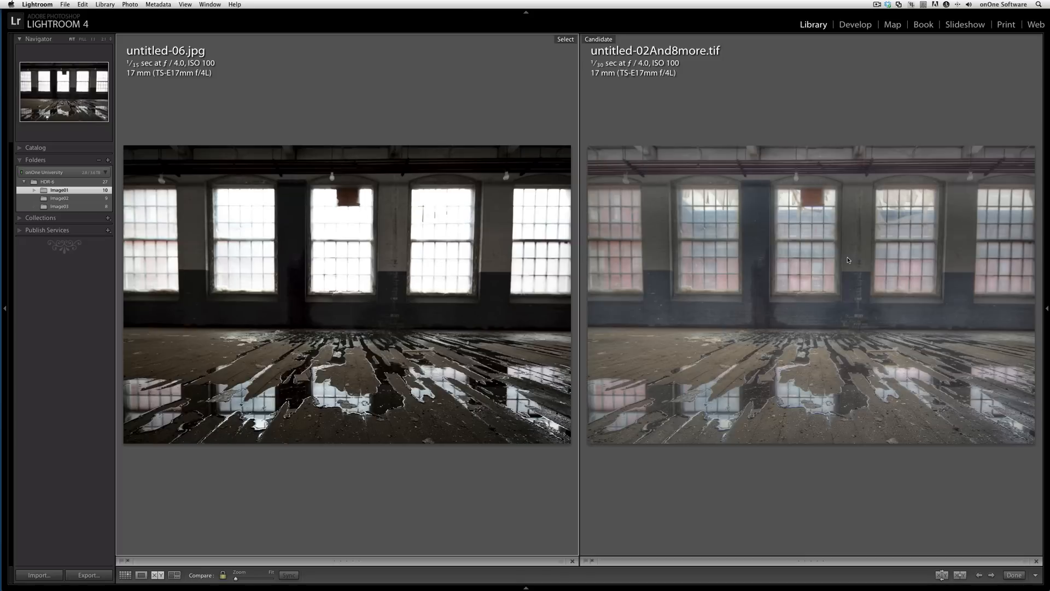
{"action": "key", "text": "Tab"}
{"action": "key", "text": "Tab"}
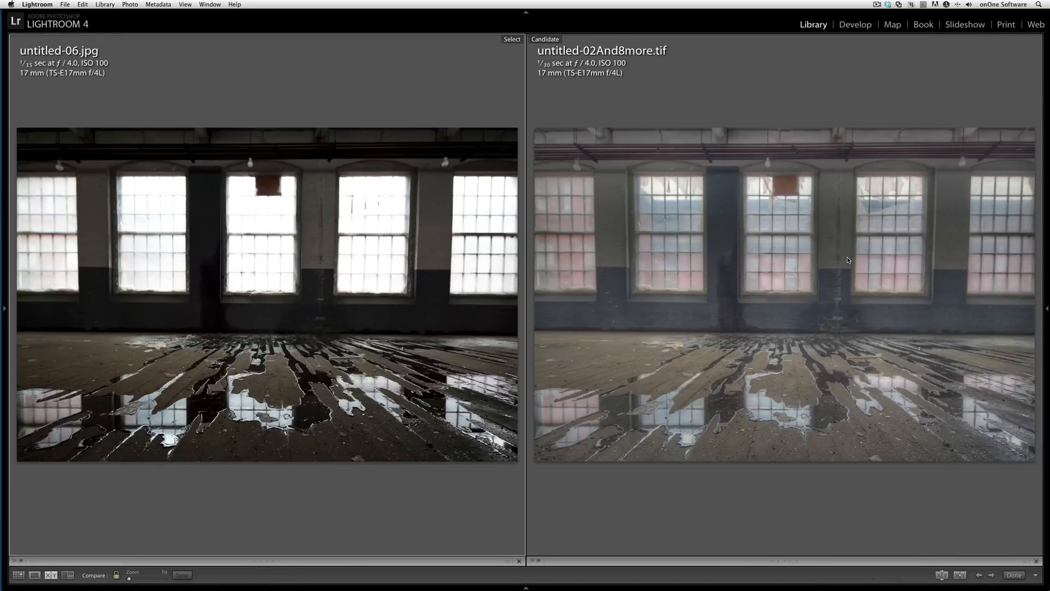
{"action": "key", "text": "l"}
{"action": "key", "text": "l"}
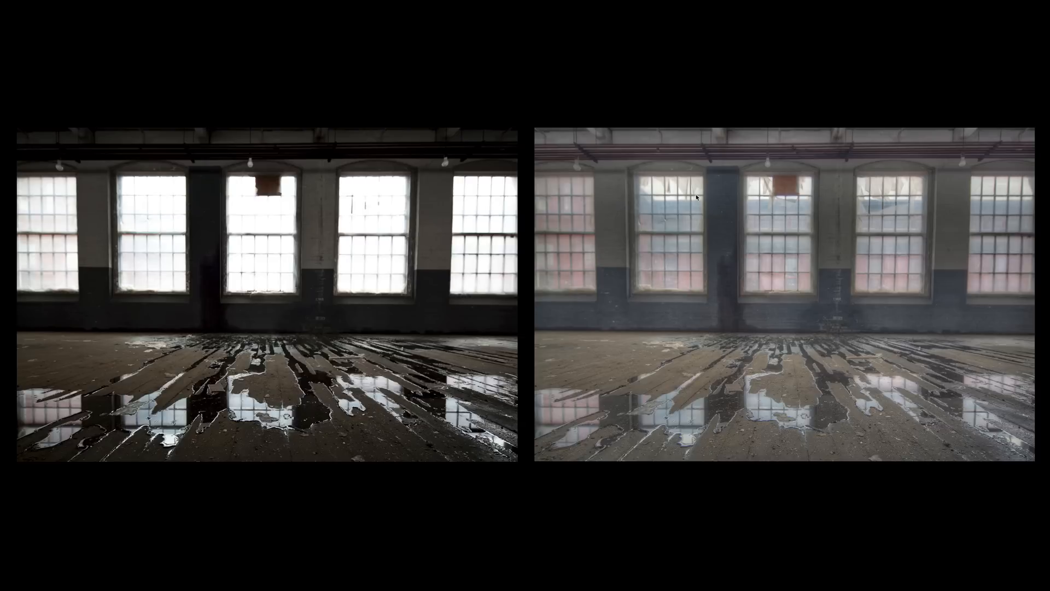
Inspect the windows and wet floor of both compared images at closer magnification
{"action": "left_click", "coordinate": [664, 214]}
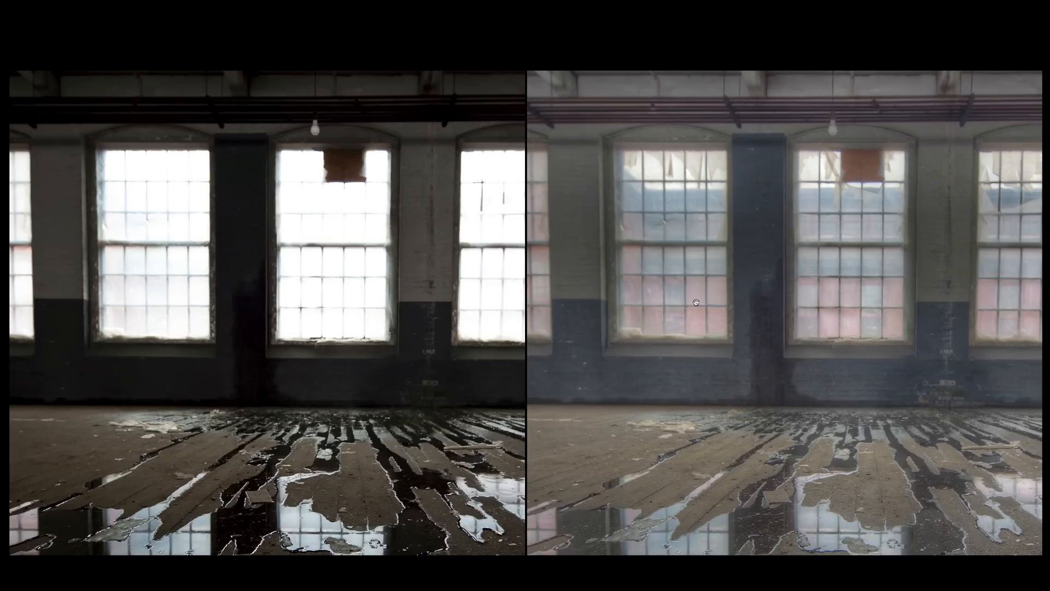
{"action": "left_click_drag", "start_coordinate": [713, 351], "coordinate": [796, 257]}
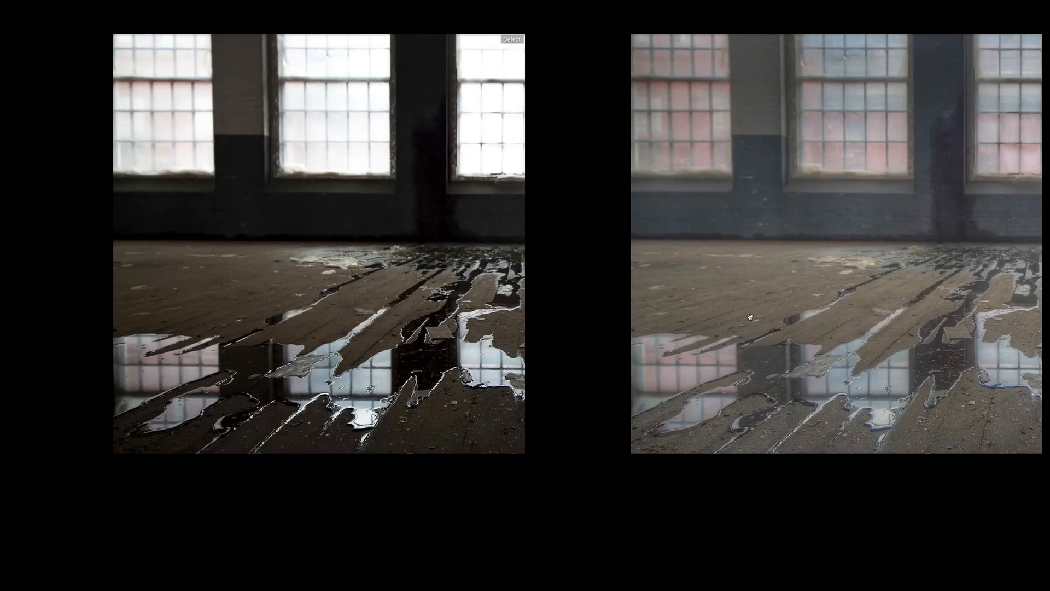
{"action": "left_click", "coordinate": [712, 376]}
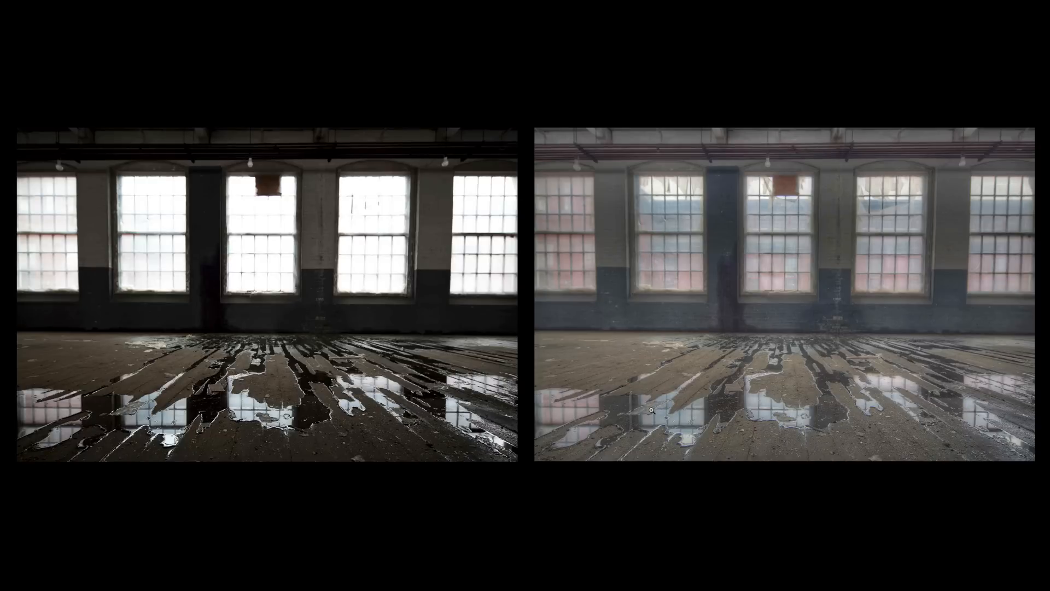
Leave the side-by-side comparison, return to the thumbnail grid and select the tone-mapped TIFF
{"action": "key", "text": "l"}
{"action": "key", "text": "e"}
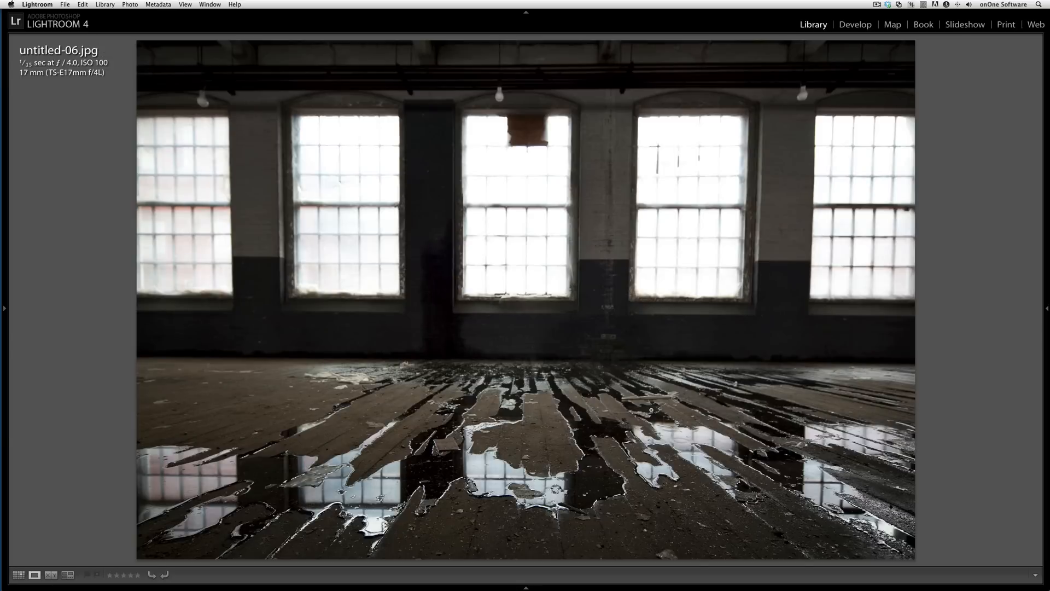
{"action": "key", "text": "g"}
{"action": "left_click", "coordinate": [834, 290]}
{"action": "left_click", "coordinate": [812, 204]}
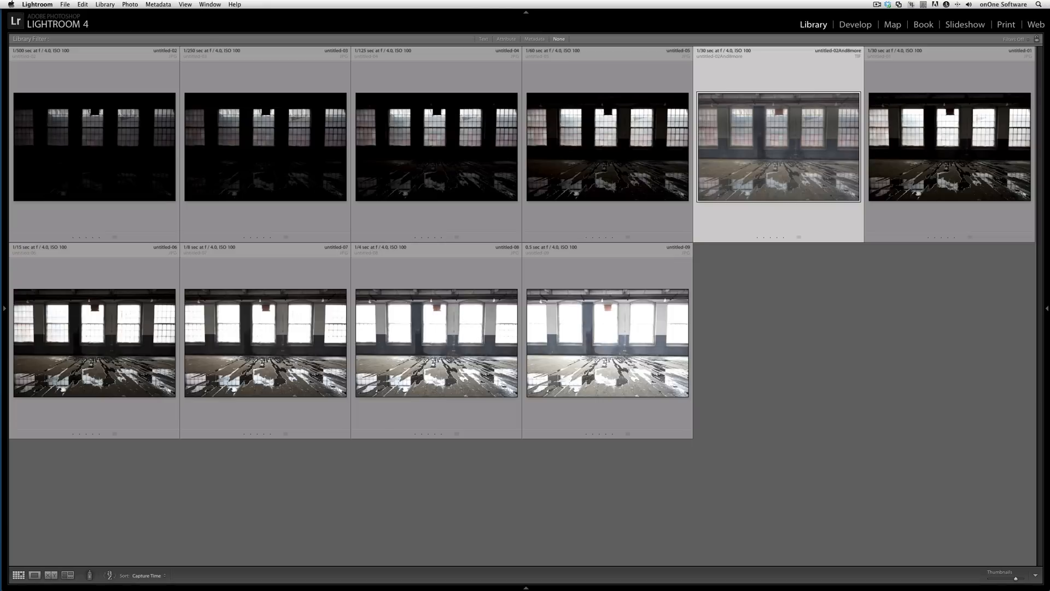
{"action": "key", "text": "super+Tab"}
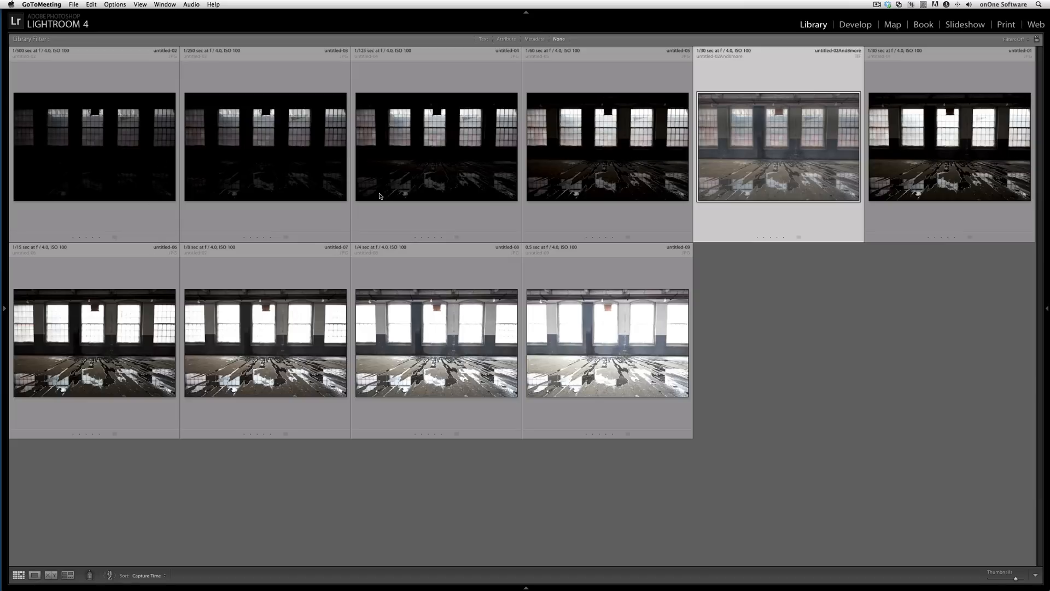
{"action": "left_click", "coordinate": [136, 124]}
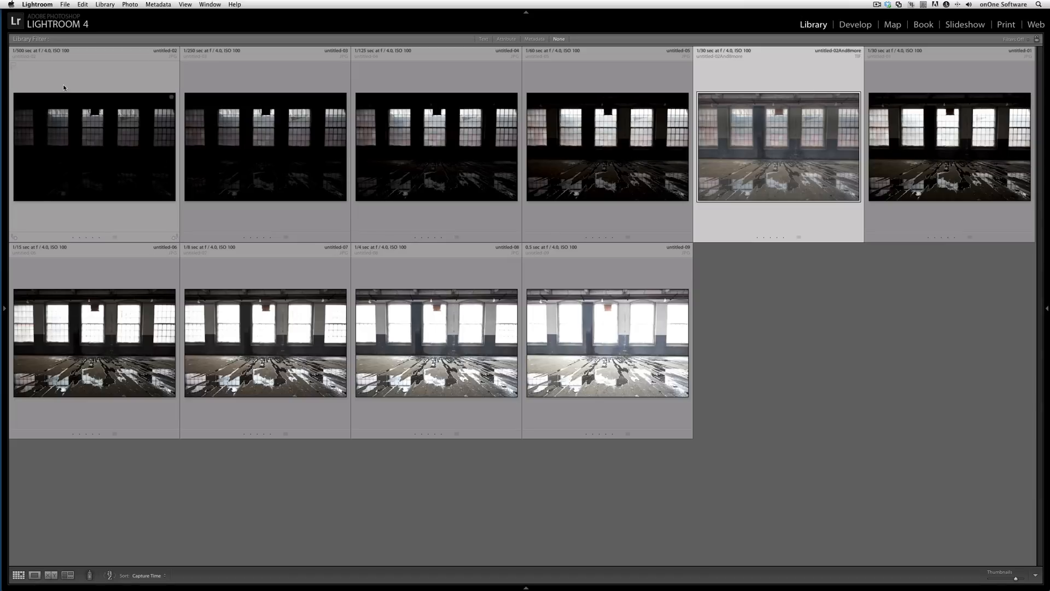
{"action": "left_click", "coordinate": [72, 155]}
{"action": "left_click", "coordinate": [228, 154]}
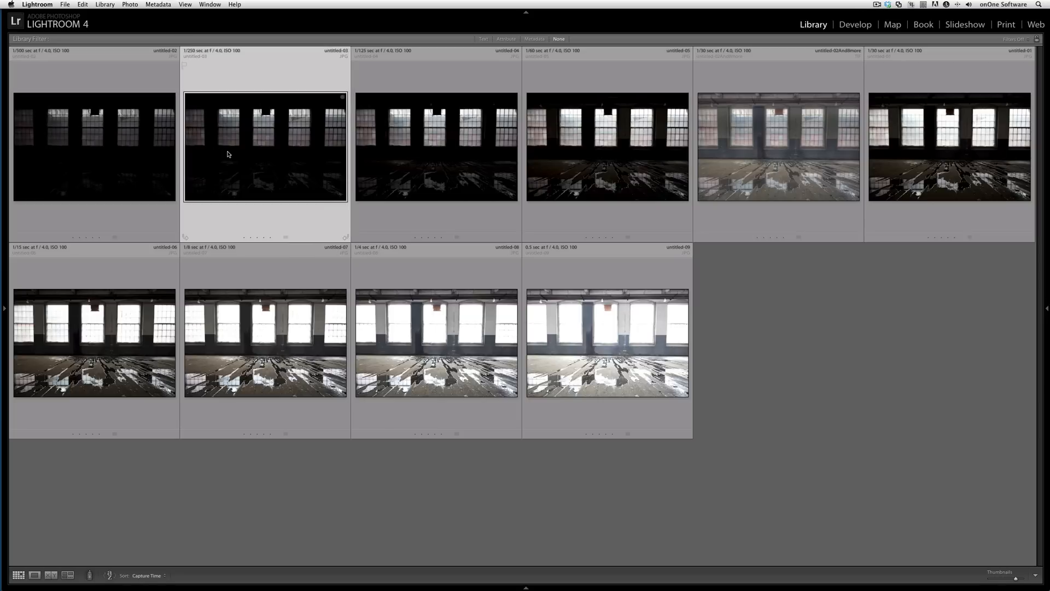
{"action": "left_click", "coordinate": [419, 174]}
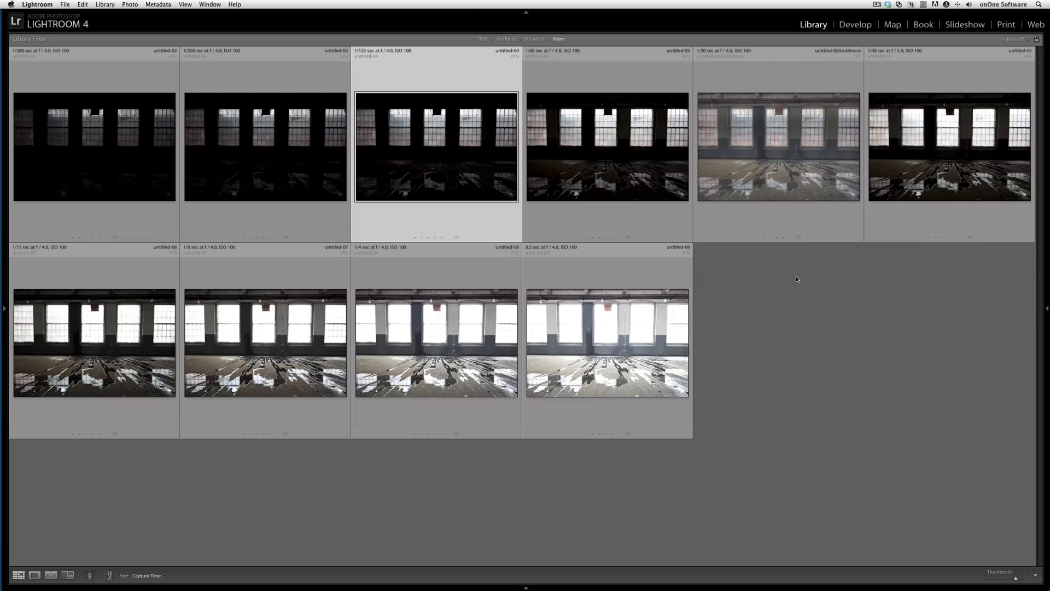
View the tone-mapped TIFF enlarged and send it from Lightroom to Perfect Layers in Perfect Photo Suite
{"action": "double_click", "coordinate": [800, 210]}
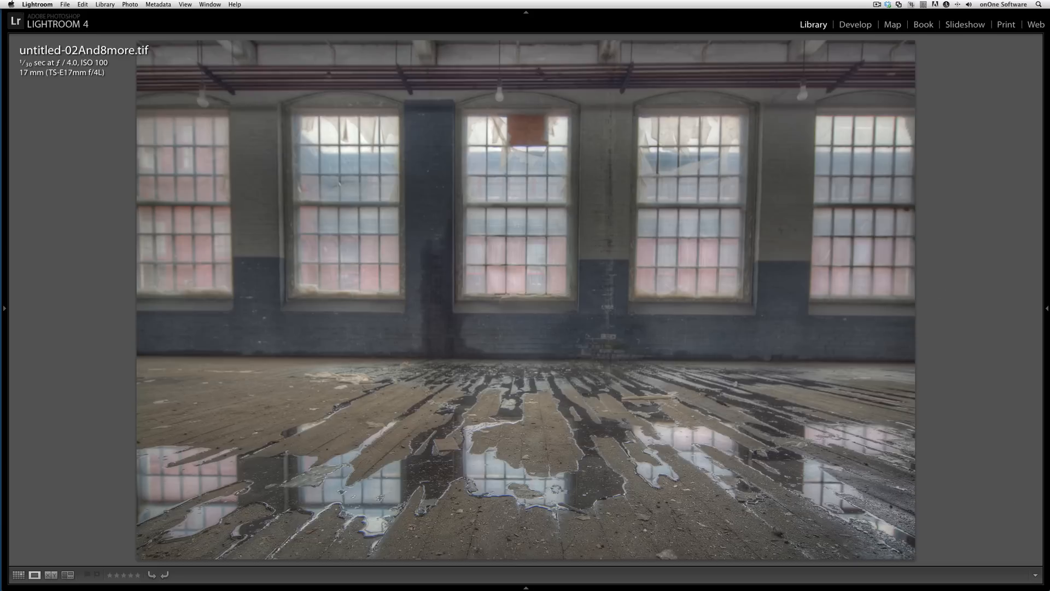
{"action": "key", "text": "super+Tab"}
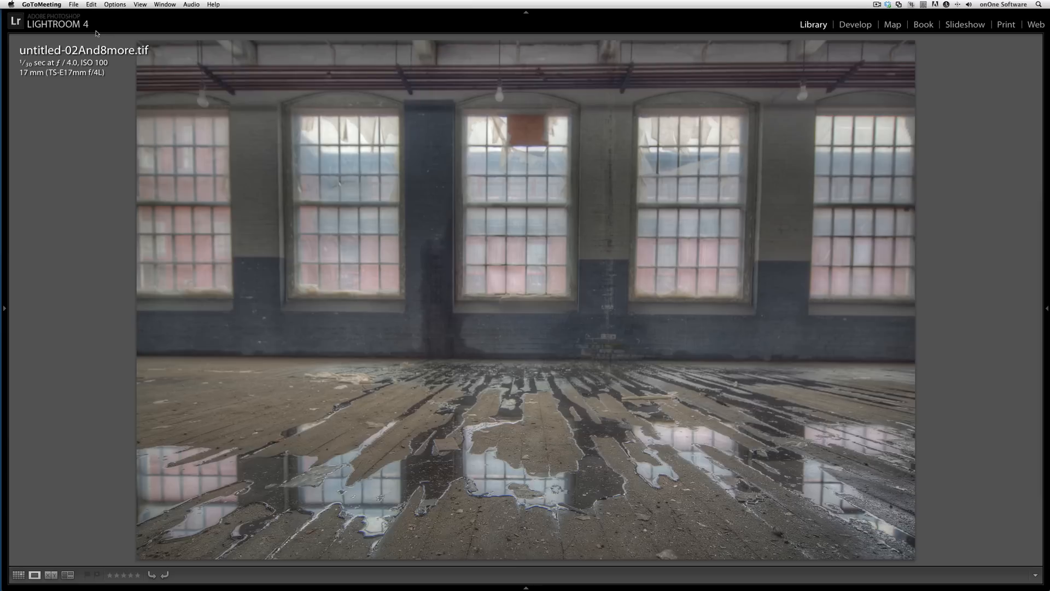
{"action": "left_click", "coordinate": [79, 141]}
{"action": "left_click", "coordinate": [65, 4]}
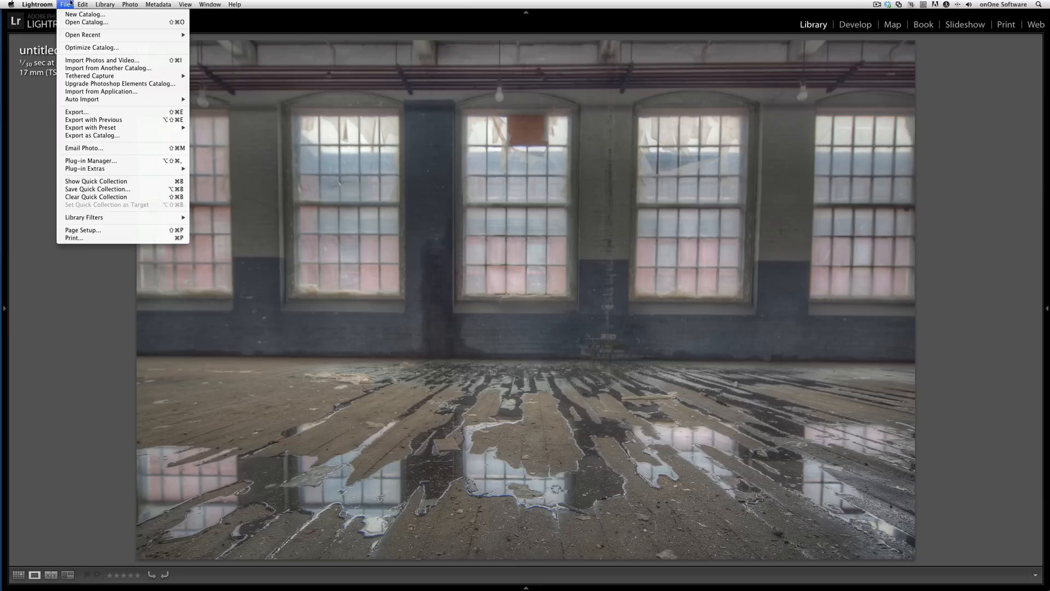
{"action": "mouse_move", "coordinate": [146, 170]}
{"action": "left_click", "coordinate": [249, 192]}
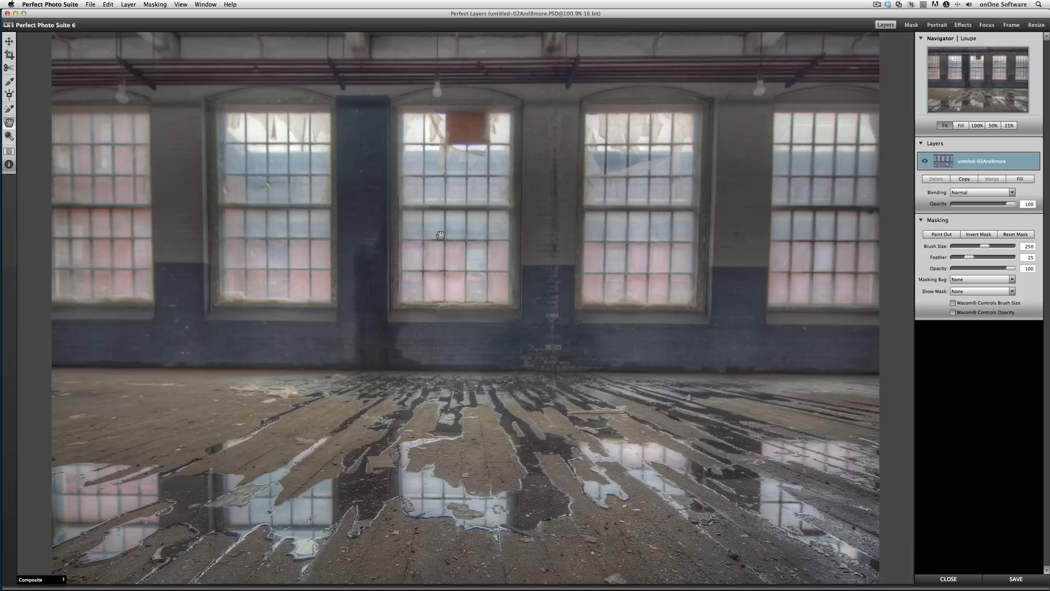
Switch to Perfect Effects, apply the Urban Sickness movie look and set its strength to 68
{"action": "left_click", "coordinate": [972, 25]}
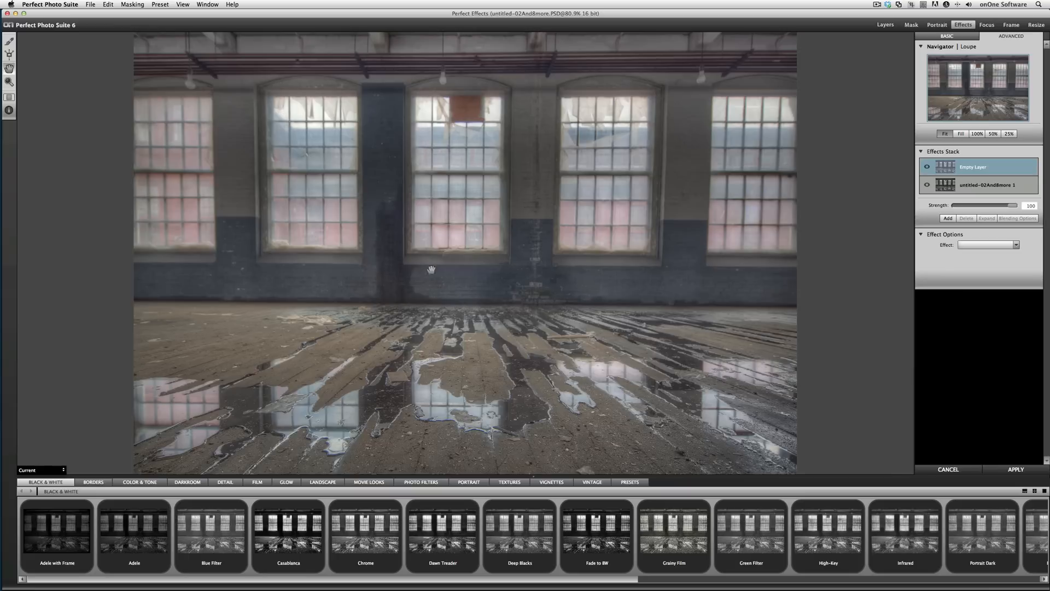
{"action": "left_click", "coordinate": [381, 485]}
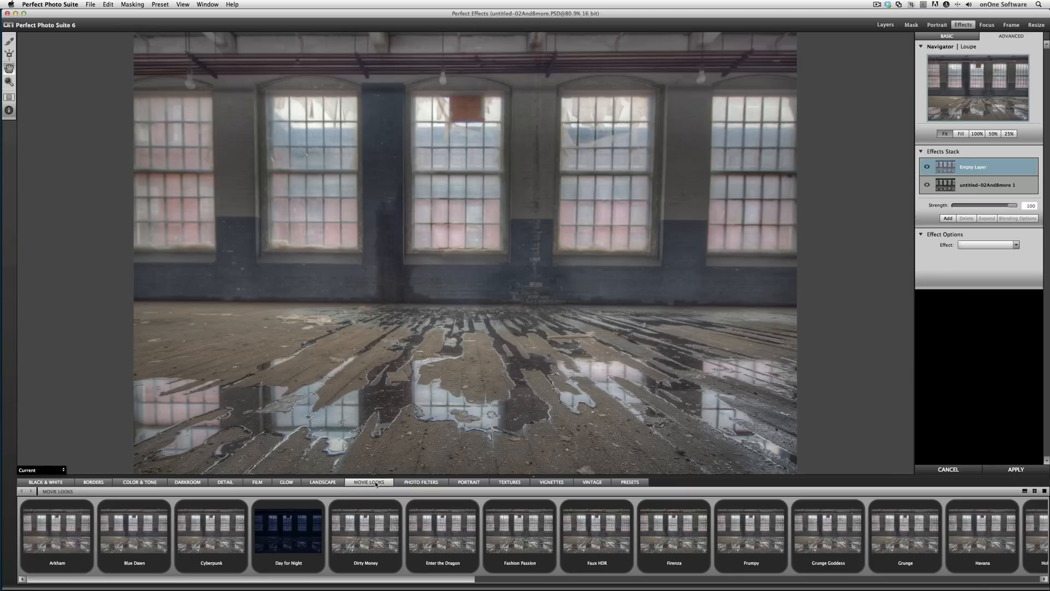
{"action": "left_click_drag", "start_coordinate": [454, 581], "coordinate": [937, 575]}
{"action": "left_click", "coordinate": [859, 536]}
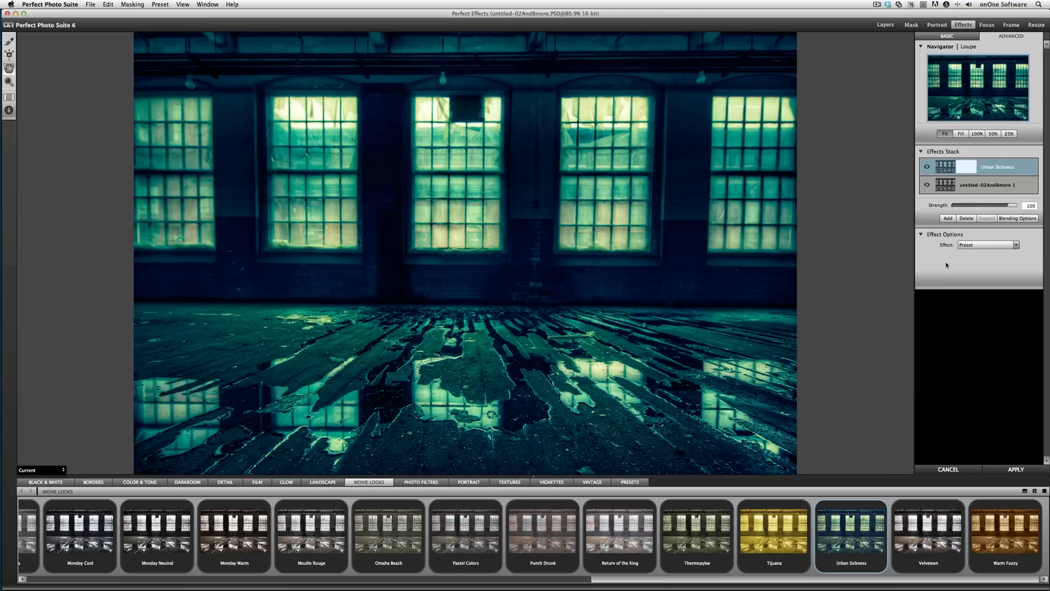
{"action": "mouse_move", "coordinate": [1015, 207]}
{"action": "left_mouse_down"}
{"action": "mouse_move", "coordinate": [964, 207]}
{"action": "mouse_move", "coordinate": [998, 206]}
{"action": "left_mouse_up"}
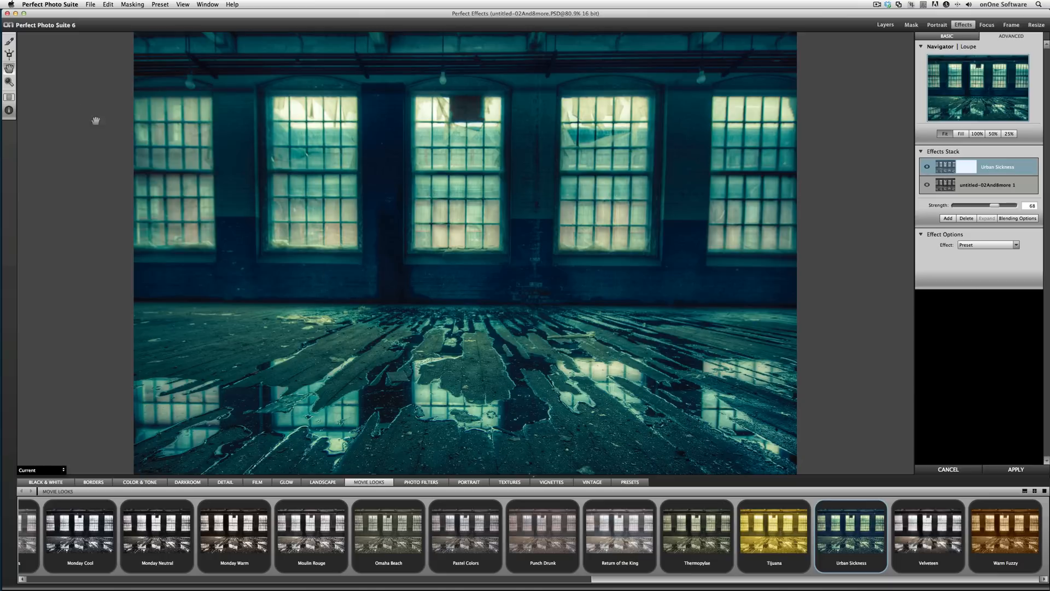
Invert the Urban Sickness mask and paint the effect into the center window and the two windows to its right
{"action": "left_click", "coordinate": [10, 40]}
{"action": "left_click", "coordinate": [9, 111]}
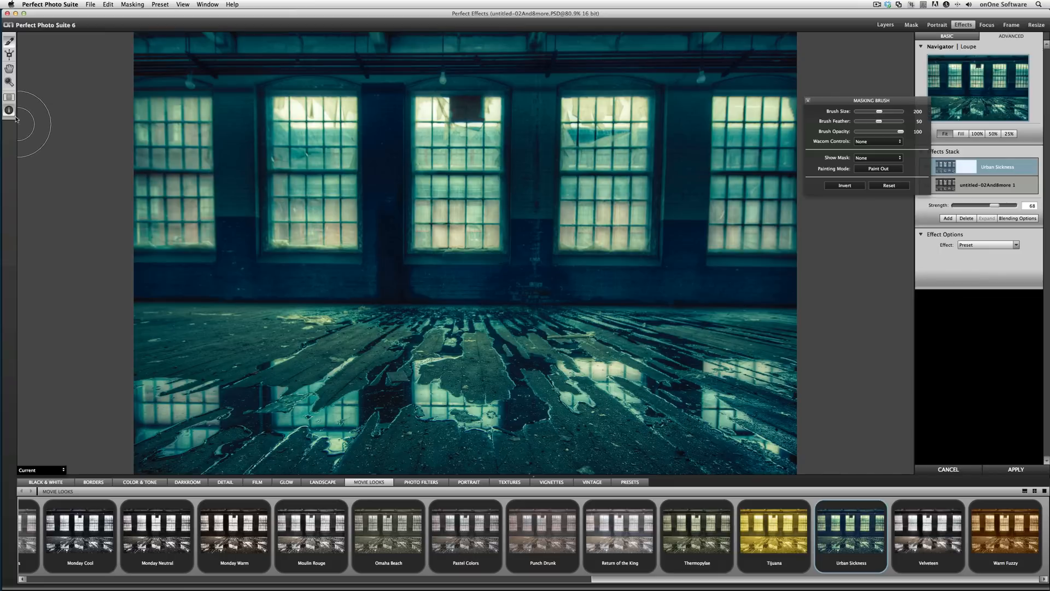
{"action": "left_click", "coordinate": [844, 184]}
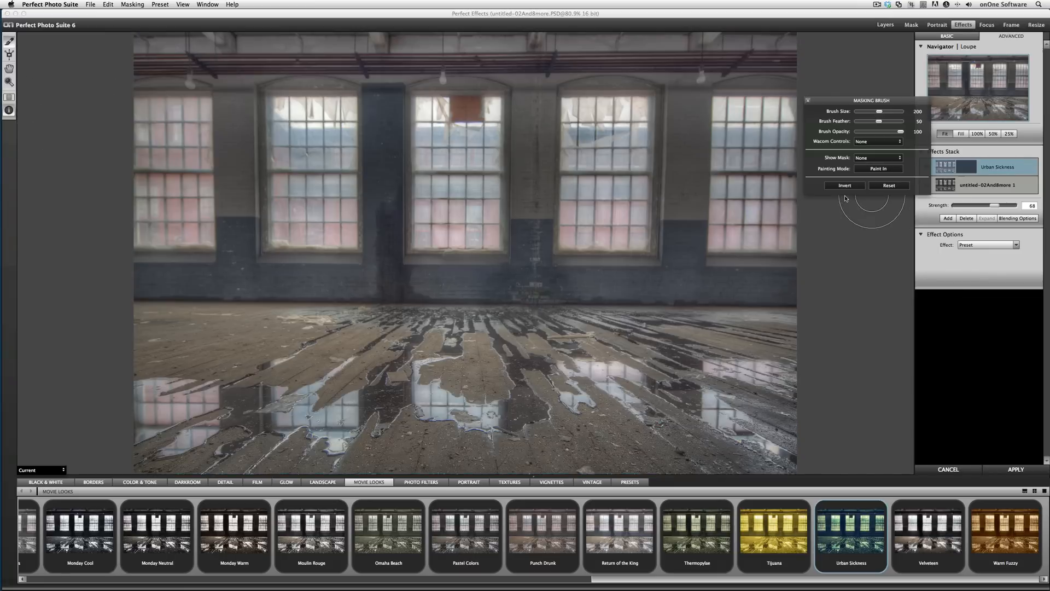
{"action": "mouse_move", "coordinate": [618, 165]}
{"action": "left_mouse_down"}
{"action": "mouse_move", "coordinate": [601, 214]}
{"action": "mouse_move", "coordinate": [621, 130]}
{"action": "mouse_move", "coordinate": [596, 114]}
{"action": "mouse_move", "coordinate": [572, 118]}
{"action": "mouse_move", "coordinate": [583, 219]}
{"action": "mouse_move", "coordinate": [596, 230]}
{"action": "mouse_move", "coordinate": [575, 224]}
{"action": "mouse_move", "coordinate": [629, 229]}
{"action": "mouse_move", "coordinate": [618, 188]}
{"action": "left_mouse_up"}
{"action": "mouse_move", "coordinate": [706, 175]}
{"action": "left_mouse_down"}
{"action": "mouse_move", "coordinate": [779, 121]}
{"action": "mouse_move", "coordinate": [737, 116]}
{"action": "mouse_move", "coordinate": [738, 137]}
{"action": "mouse_move", "coordinate": [730, 113]}
{"action": "mouse_move", "coordinate": [742, 155]}
{"action": "mouse_move", "coordinate": [734, 224]}
{"action": "mouse_move", "coordinate": [779, 221]}
{"action": "mouse_move", "coordinate": [775, 186]}
{"action": "mouse_move", "coordinate": [794, 123]}
{"action": "mouse_move", "coordinate": [723, 112]}
{"action": "mouse_move", "coordinate": [733, 202]}
{"action": "left_mouse_up"}
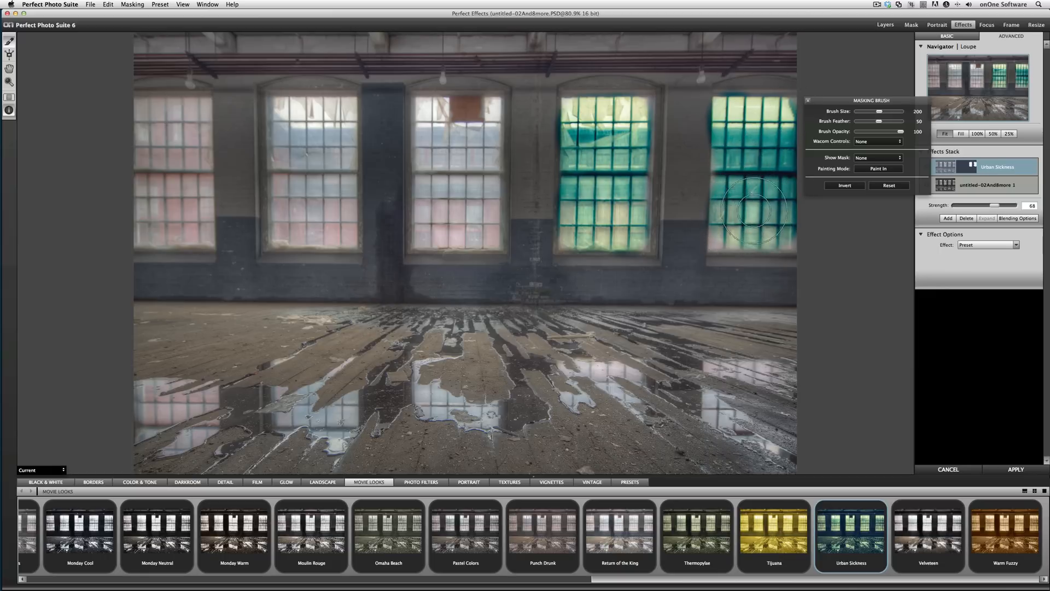
{"action": "mouse_move", "coordinate": [466, 194]}
{"action": "left_mouse_down"}
{"action": "mouse_move", "coordinate": [451, 176]}
{"action": "mouse_move", "coordinate": [433, 116]}
{"action": "mouse_move", "coordinate": [481, 115]}
{"action": "mouse_move", "coordinate": [478, 218]}
{"action": "mouse_move", "coordinate": [443, 223]}
{"action": "mouse_move", "coordinate": [437, 186]}
{"action": "mouse_move", "coordinate": [438, 161]}
{"action": "mouse_move", "coordinate": [482, 234]}
{"action": "left_mouse_up"}
Reduce the masking brush to size 90 and feather 29, and paint the effect into the two leftmost windows
{"action": "key", "text": "bracketleft"}
{"action": "key", "text": "bracketleft"}
{"action": "key", "text": "bracketleft"}
{"action": "key", "text": "shift+bracketleft"}
{"action": "key", "text": "shift+bracketleft"}
{"action": "key", "text": "shift+bracketleft"}
{"action": "key", "text": "shift+bracketleft"}
{"action": "key", "text": "shift+bracketleft"}
{"action": "key", "text": "shift+bracketleft"}
{"action": "key", "text": "shift+bracketleft"}
{"action": "key", "text": "shift+bracketleft"}
{"action": "key", "text": "shift+bracketleft"}
{"action": "key", "text": "shift+bracketleft"}
{"action": "key", "text": "shift+bracketleft"}
{"action": "key", "text": "shift+bracketleft"}
{"action": "key", "text": "shift+bracketleft"}
{"action": "key", "text": "shift+bracketleft"}
{"action": "key", "text": "shift+bracketleft"}
{"action": "key", "text": "shift+bracketleft"}
{"action": "key", "text": "shift+bracketleft"}
{"action": "key", "text": "shift+bracketleft"}
{"action": "key", "text": "shift+bracketleft"}
{"action": "key", "text": "shift+bracketleft"}
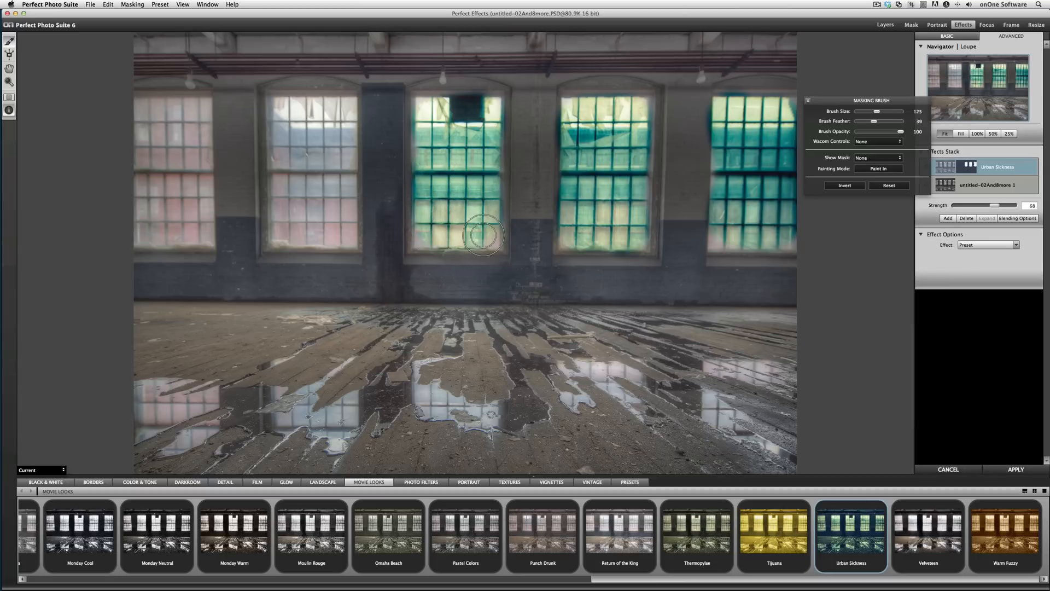
{"action": "key", "text": "bracketleft"}
{"action": "key", "text": "bracketleft"}
{"action": "mouse_move", "coordinate": [334, 211]}
{"action": "left_mouse_down"}
{"action": "mouse_move", "coordinate": [347, 234]}
{"action": "mouse_move", "coordinate": [344, 108]}
{"action": "mouse_move", "coordinate": [284, 107]}
{"action": "mouse_move", "coordinate": [289, 231]}
{"action": "mouse_move", "coordinate": [327, 233]}
{"action": "mouse_move", "coordinate": [311, 170]}
{"action": "mouse_move", "coordinate": [331, 181]}
{"action": "mouse_move", "coordinate": [316, 162]}
{"action": "mouse_move", "coordinate": [335, 132]}
{"action": "left_mouse_up"}
{"action": "mouse_move", "coordinate": [183, 218]}
{"action": "left_mouse_down"}
{"action": "mouse_move", "coordinate": [148, 233]}
{"action": "mouse_move", "coordinate": [144, 111]}
{"action": "mouse_move", "coordinate": [200, 109]}
{"action": "mouse_move", "coordinate": [133, 112]}
{"action": "mouse_move", "coordinate": [160, 116]}
{"action": "mouse_move", "coordinate": [163, 195]}
{"action": "mouse_move", "coordinate": [170, 171]}
{"action": "mouse_move", "coordinate": [198, 216]}
{"action": "mouse_move", "coordinate": [193, 124]}
{"action": "mouse_move", "coordinate": [156, 216]}
{"action": "left_mouse_up"}
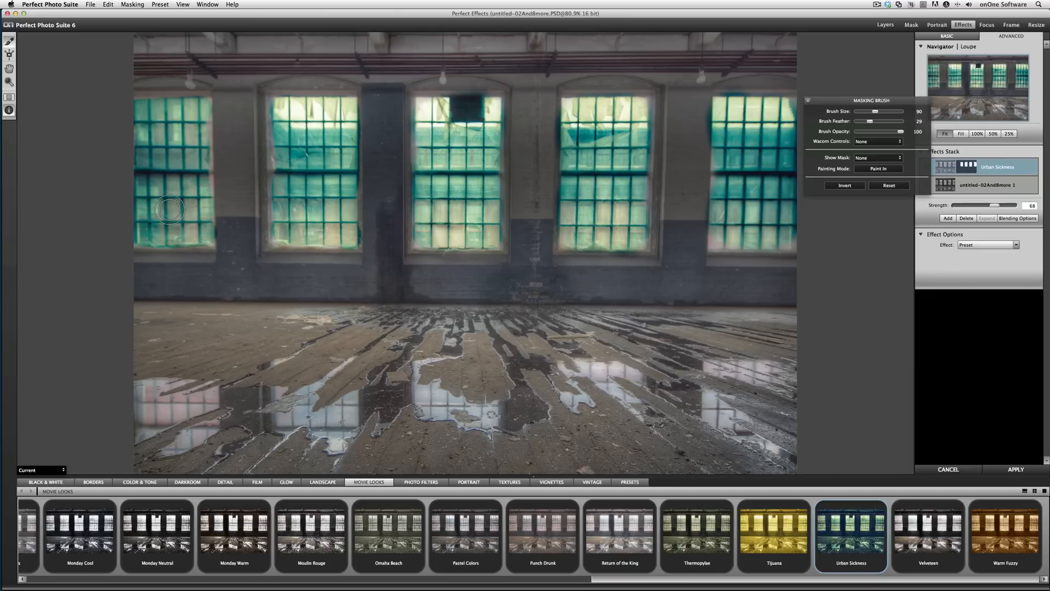
Paint the effect into the leftmost window reflection on the floor, reducing the brush to size 50 for its smaller puddle
{"action": "mouse_move", "coordinate": [142, 414]}
{"action": "left_mouse_down"}
{"action": "mouse_move", "coordinate": [211, 396]}
{"action": "mouse_move", "coordinate": [146, 404]}
{"action": "mouse_move", "coordinate": [148, 391]}
{"action": "mouse_move", "coordinate": [201, 395]}
{"action": "mouse_move", "coordinate": [204, 460]}
{"action": "mouse_move", "coordinate": [183, 456]}
{"action": "mouse_move", "coordinate": [205, 431]}
{"action": "mouse_move", "coordinate": [168, 451]}
{"action": "left_mouse_up"}
{"action": "key", "text": "["}
{"action": "key", "text": "["}
{"action": "key", "text": "["}
{"action": "key", "text": "["}
{"action": "left_click_drag", "start_coordinate": [202, 434], "coordinate": [194, 430]}
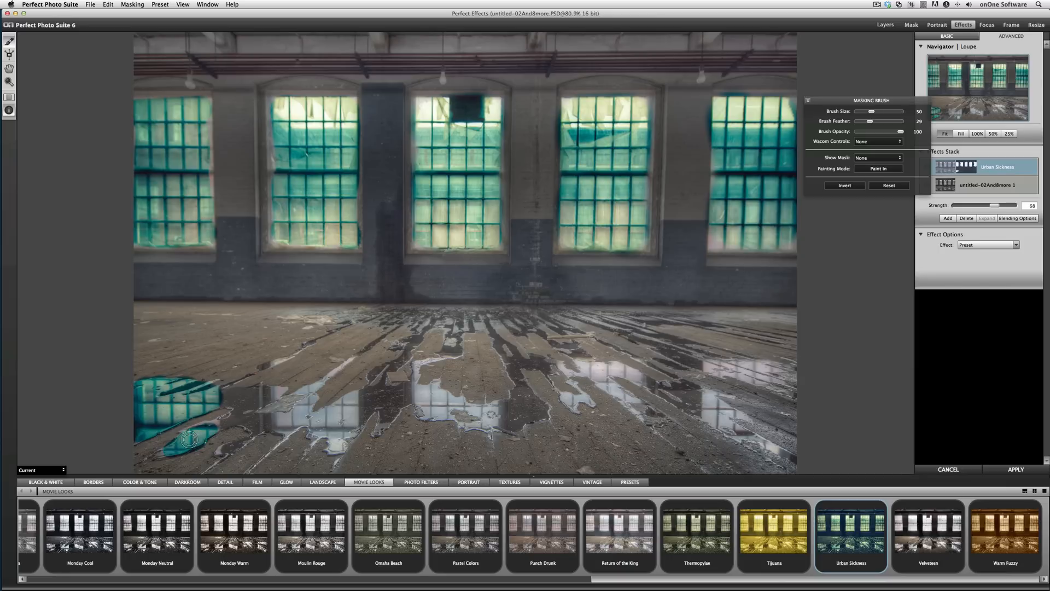
Paint the effect into part of the second window reflection, reducing the brush to size 15 for its thin streaks
{"action": "mouse_move", "coordinate": [294, 424]}
{"action": "left_mouse_down"}
{"action": "mouse_move", "coordinate": [279, 421]}
{"action": "mouse_move", "coordinate": [312, 395]}
{"action": "mouse_move", "coordinate": [283, 393]}
{"action": "left_mouse_up"}
{"action": "key", "text": "bracketleft"}
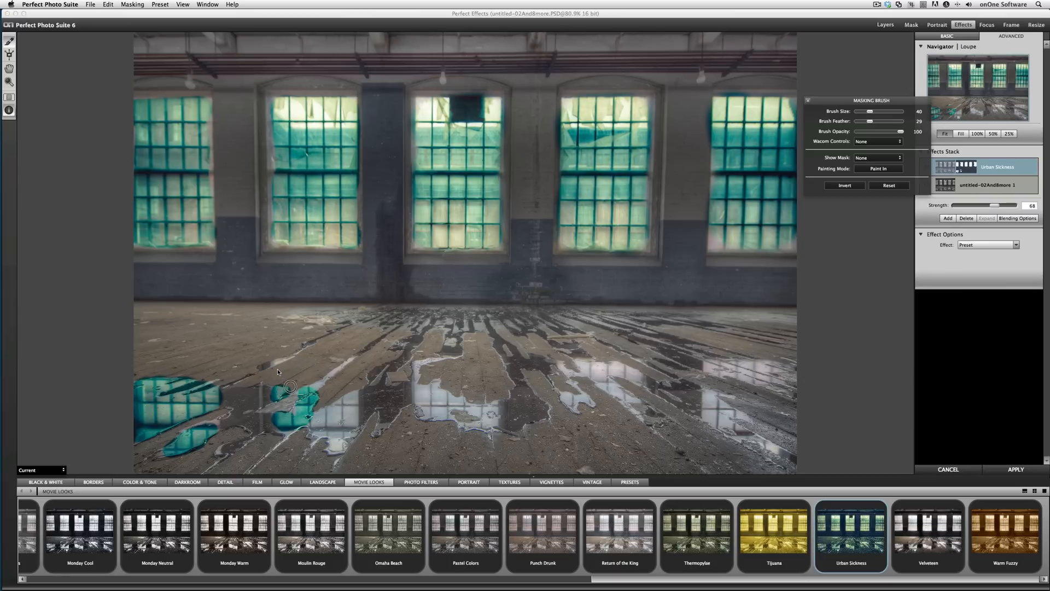
{"action": "key", "text": "bracketleft"}
{"action": "key", "text": "bracketleft"}
{"action": "key", "text": "bracketleft"}
{"action": "key", "text": "bracketleft"}
{"action": "key", "text": "bracketleft"}
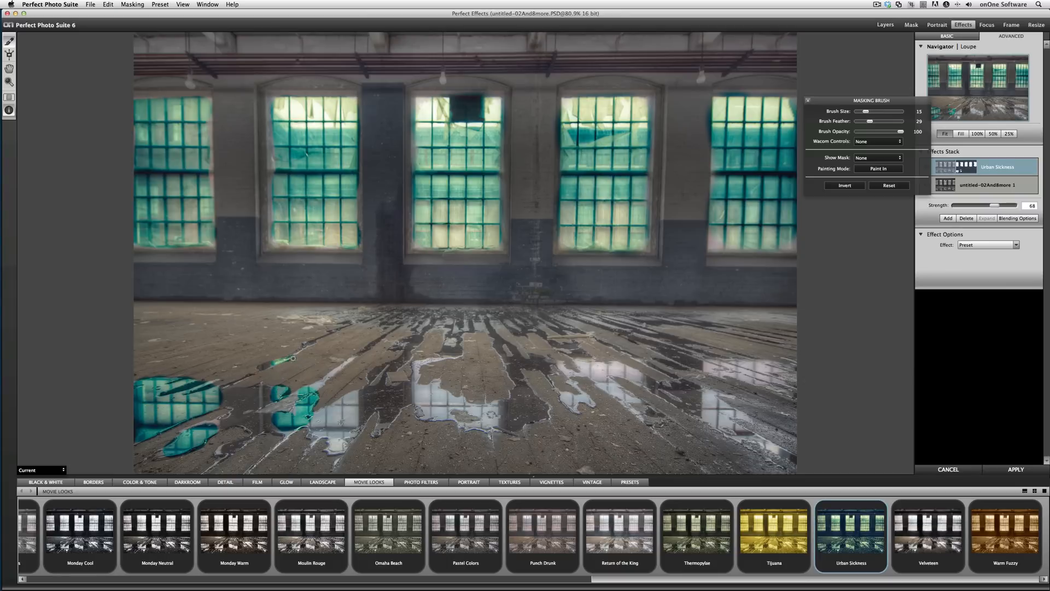
{"action": "left_click_drag", "start_coordinate": [312, 390], "coordinate": [322, 381]}
Enlarge the brush to size 35 and paint the effect into the rest of the second window reflection
{"action": "key", "text": "bracketright"}
{"action": "key", "text": "bracketright"}
{"action": "key", "text": "bracketright"}
{"action": "mouse_move", "coordinate": [315, 428]}
{"action": "left_mouse_down"}
{"action": "mouse_move", "coordinate": [326, 421]}
{"action": "mouse_move", "coordinate": [336, 446]}
{"action": "mouse_move", "coordinate": [335, 419]}
{"action": "mouse_move", "coordinate": [351, 400]}
{"action": "left_mouse_up"}
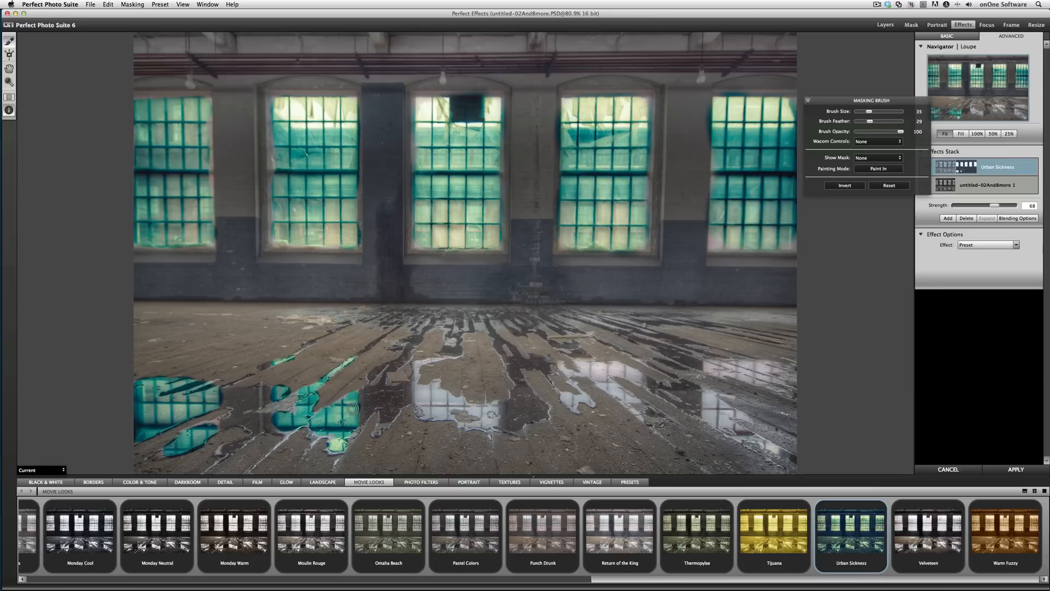
{"action": "key", "text": "x"}
{"action": "key", "text": "x"}
Paint the effect into the central window reflection, using a smaller brush for its thin upper edge
{"action": "mouse_move", "coordinate": [431, 398]}
{"action": "left_mouse_down"}
{"action": "mouse_move", "coordinate": [434, 386]}
{"action": "mouse_move", "coordinate": [417, 395]}
{"action": "mouse_move", "coordinate": [442, 412]}
{"action": "mouse_move", "coordinate": [458, 404]}
{"action": "mouse_move", "coordinate": [490, 418]}
{"action": "mouse_move", "coordinate": [472, 410]}
{"action": "mouse_move", "coordinate": [484, 416]}
{"action": "mouse_move", "coordinate": [461, 423]}
{"action": "left_mouse_up"}
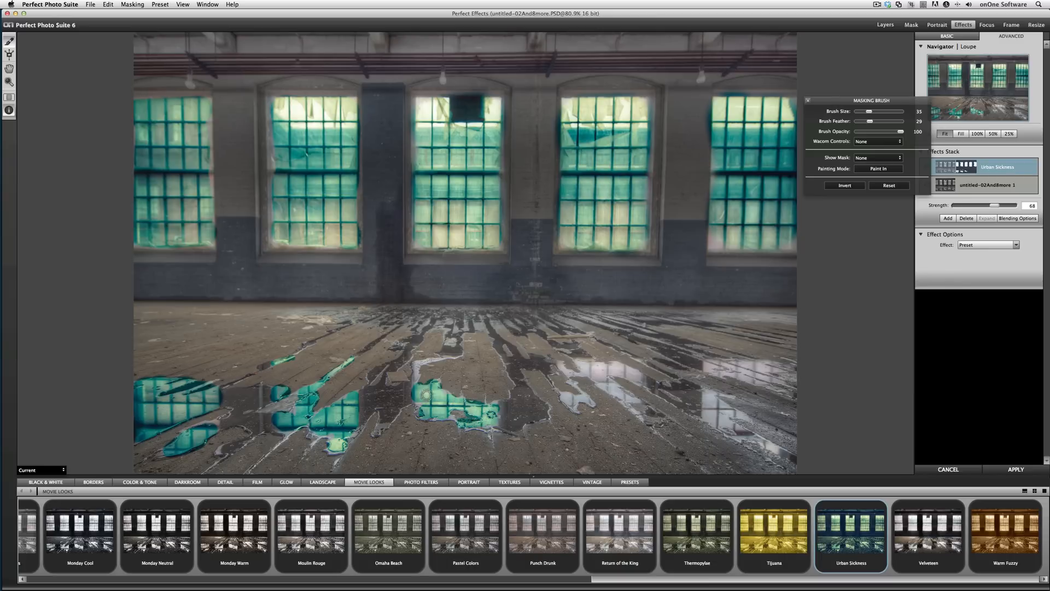
{"action": "key", "text": "bracketleft"}
{"action": "key", "text": "bracketleft"}
{"action": "key", "text": "bracketleft"}
{"action": "mouse_move", "coordinate": [416, 376]}
{"action": "left_mouse_down"}
{"action": "mouse_move", "coordinate": [415, 386]}
{"action": "mouse_move", "coordinate": [415, 368]}
{"action": "mouse_move", "coordinate": [446, 358]}
{"action": "left_mouse_up"}
Paint the effect into the fourth window reflection, reducing the brush to size 15 for detail and ending at size 25
{"action": "mouse_move", "coordinate": [571, 404]}
{"action": "left_mouse_down"}
{"action": "mouse_move", "coordinate": [565, 396]}
{"action": "mouse_move", "coordinate": [593, 401]}
{"action": "mouse_move", "coordinate": [576, 399]}
{"action": "left_mouse_up"}
{"action": "key", "text": "bracketleft"}
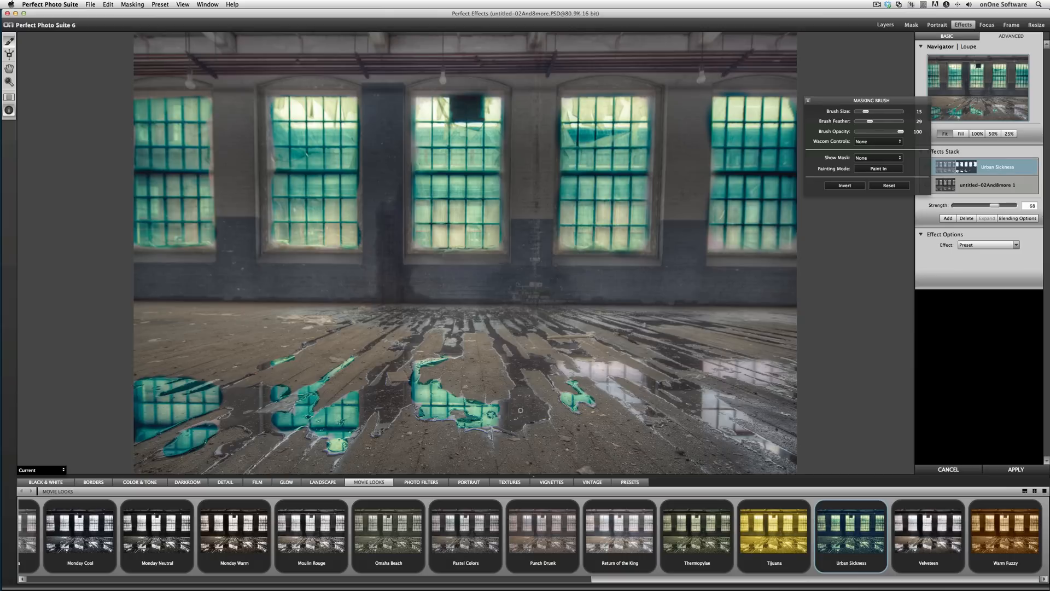
{"action": "mouse_move", "coordinate": [575, 373]}
{"action": "left_mouse_down"}
{"action": "mouse_move", "coordinate": [562, 365]}
{"action": "mouse_move", "coordinate": [632, 398]}
{"action": "mouse_move", "coordinate": [588, 367]}
{"action": "mouse_move", "coordinate": [639, 378]}
{"action": "mouse_move", "coordinate": [619, 371]}
{"action": "left_mouse_up"}
{"action": "key", "text": "bracketright"}
{"action": "key", "text": "bracketright"}
{"action": "key", "text": "bracketright"}
{"action": "key", "text": "bracketleft"}
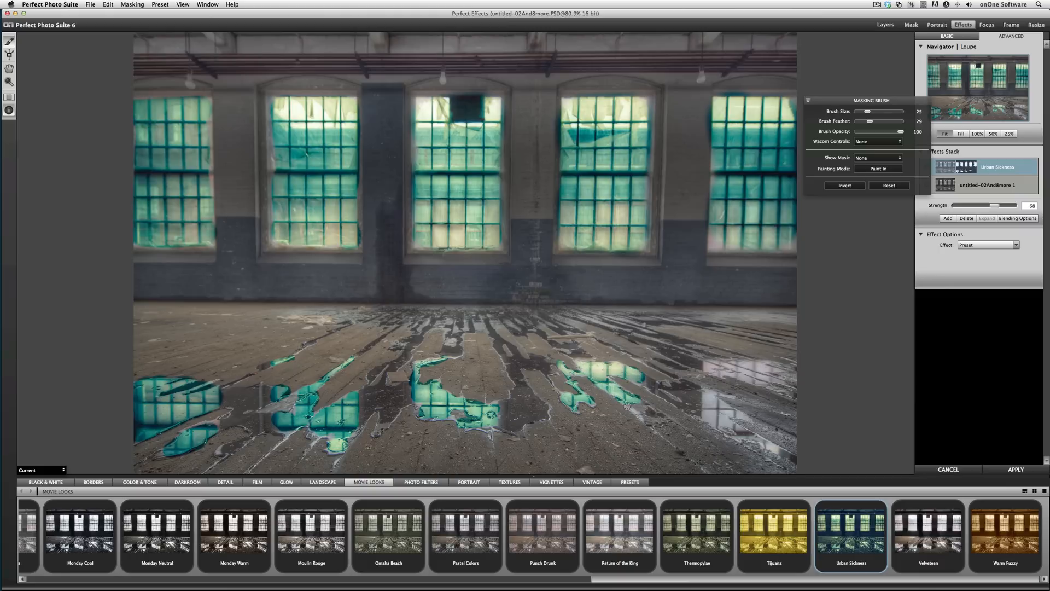
Enlarge the brush to size 30, paint the effect into the fifth window reflection, and display the mask overlay
{"action": "key", "text": "bracketright"}
{"action": "key", "text": "bracketright"}
{"action": "mouse_move", "coordinate": [711, 413]}
{"action": "left_mouse_down"}
{"action": "mouse_move", "coordinate": [729, 395]}
{"action": "mouse_move", "coordinate": [725, 409]}
{"action": "mouse_move", "coordinate": [744, 419]}
{"action": "mouse_move", "coordinate": [711, 417]}
{"action": "mouse_move", "coordinate": [782, 450]}
{"action": "mouse_move", "coordinate": [710, 418]}
{"action": "left_mouse_up"}
{"action": "mouse_move", "coordinate": [713, 374]}
{"action": "left_mouse_down"}
{"action": "mouse_move", "coordinate": [707, 366]}
{"action": "mouse_move", "coordinate": [776, 376]}
{"action": "mouse_move", "coordinate": [745, 370]}
{"action": "mouse_move", "coordinate": [766, 367]}
{"action": "left_mouse_up"}
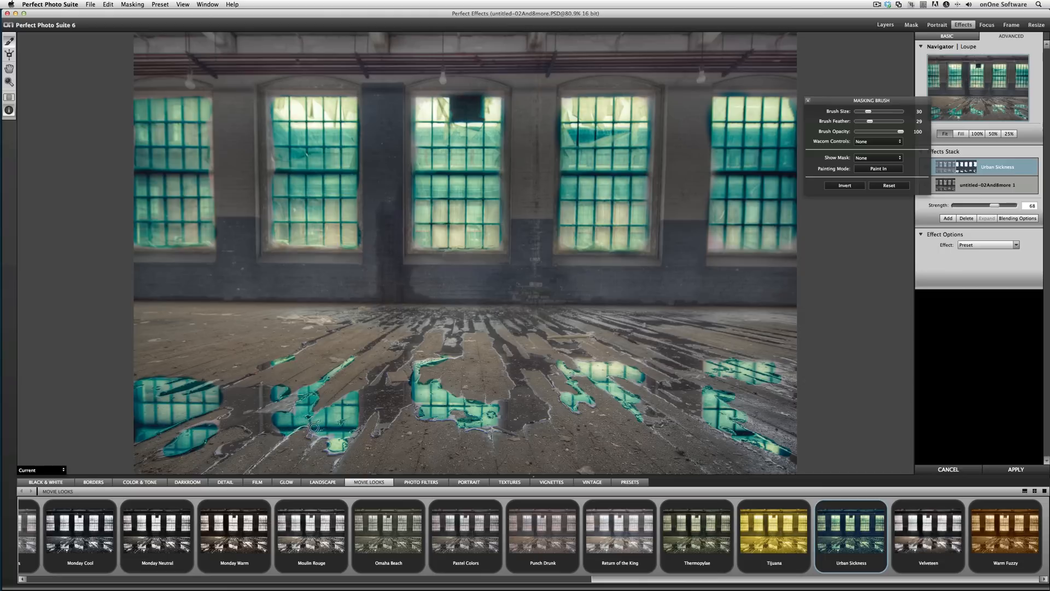
{"action": "key", "text": "ctrl+m"}
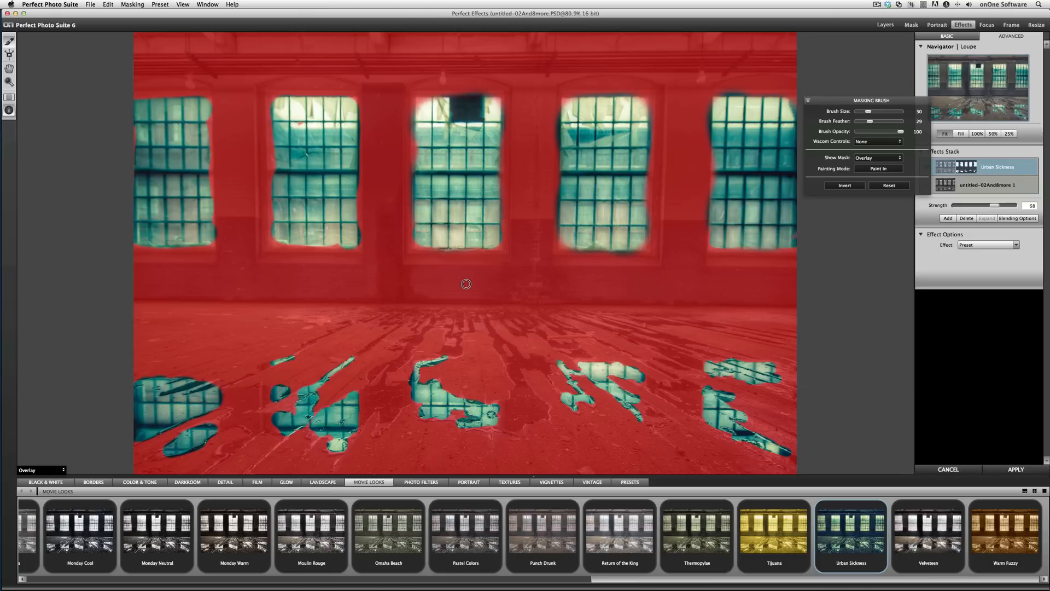
Adjust the masking brush to size 90 and feather 45
{"action": "key", "text": "bracketright"}
{"action": "key", "text": "bracketright"}
{"action": "key", "text": "bracketright"}
{"action": "key", "text": "bracketright"}
{"action": "key", "text": "bracketright"}
{"action": "key", "text": "bracketright"}
{"action": "key", "text": "bracketleft"}
{"action": "key", "text": "bracketleft"}
{"action": "key", "text": "bracketleft"}
{"action": "key", "text": "bracketright"}
{"action": "key", "text": "bracketright"}
{"action": "key", "text": "bracketright"}
{"action": "key", "text": "bracketright"}
{"action": "key", "text": "shift+["}
{"action": "key", "text": "shift+["}
{"action": "key", "text": "shift+["}
{"action": "key", "text": "shift+]"}
{"action": "key", "text": "shift+]"}
{"action": "key", "text": "shift+]"}
{"action": "key", "text": "shift+]"}
{"action": "key", "text": "shift+]"}
{"action": "key", "text": "shift+["}
{"action": "key", "text": "["}
{"action": "key", "text": "["}
{"action": "key", "text": "["}
{"action": "key", "text": "["}
Set the mask display to None and close the masking brush settings
{"action": "left_click", "coordinate": [857, 158]}
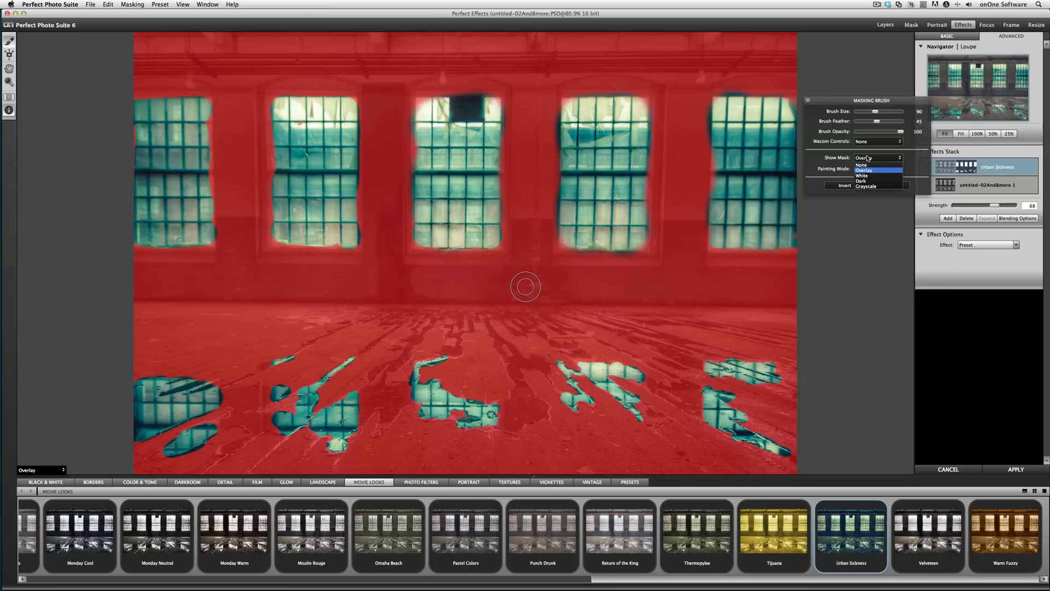
{"action": "left_click", "coordinate": [861, 166]}
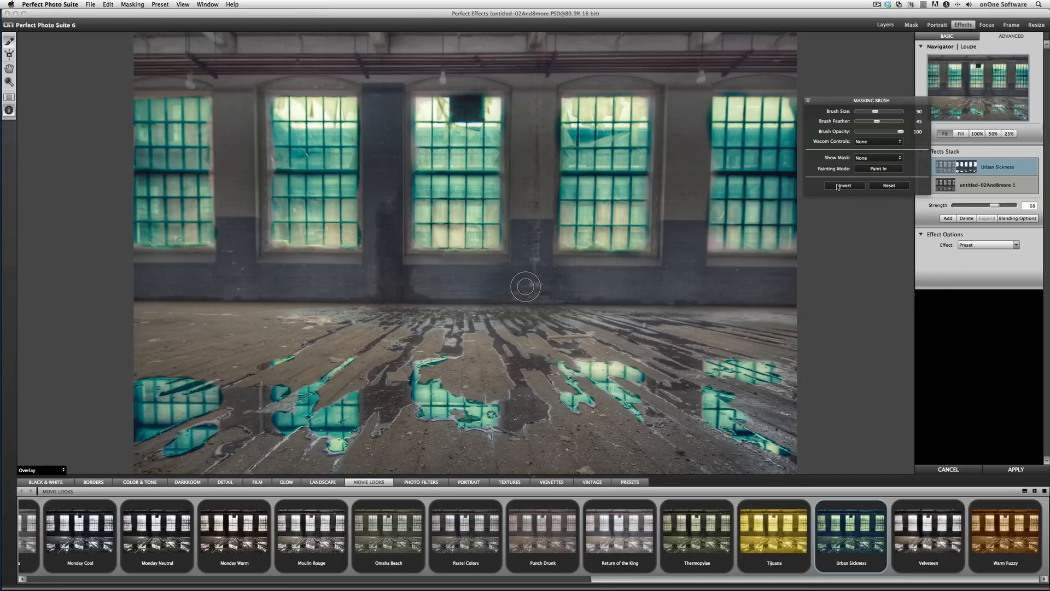
{"action": "left_click", "coordinate": [808, 100]}
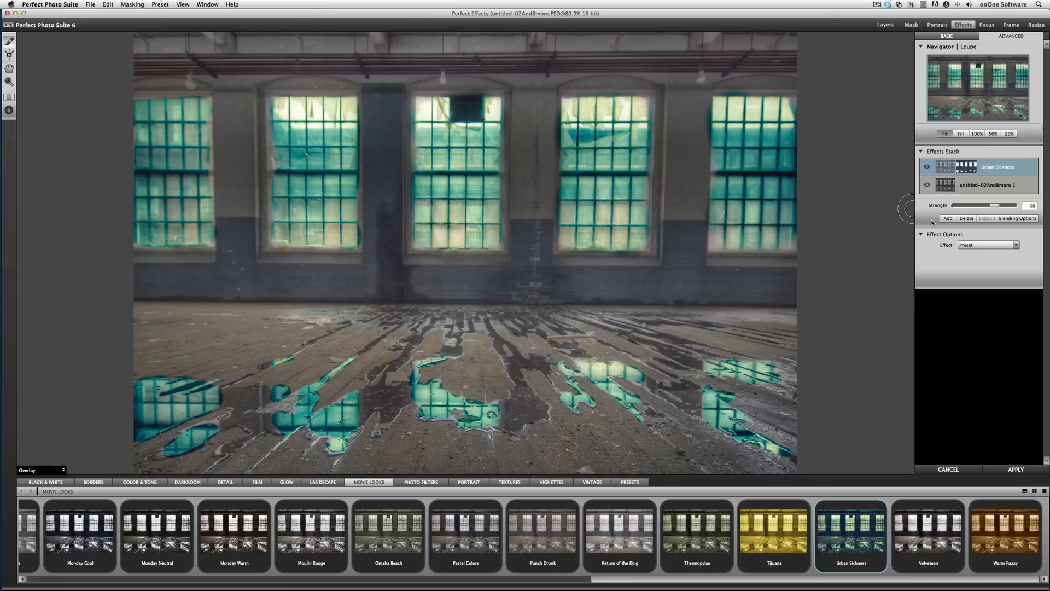
Add an effect layer with the Blue Dawn movie look and set its strength to 47
{"action": "left_click", "coordinate": [947, 218]}
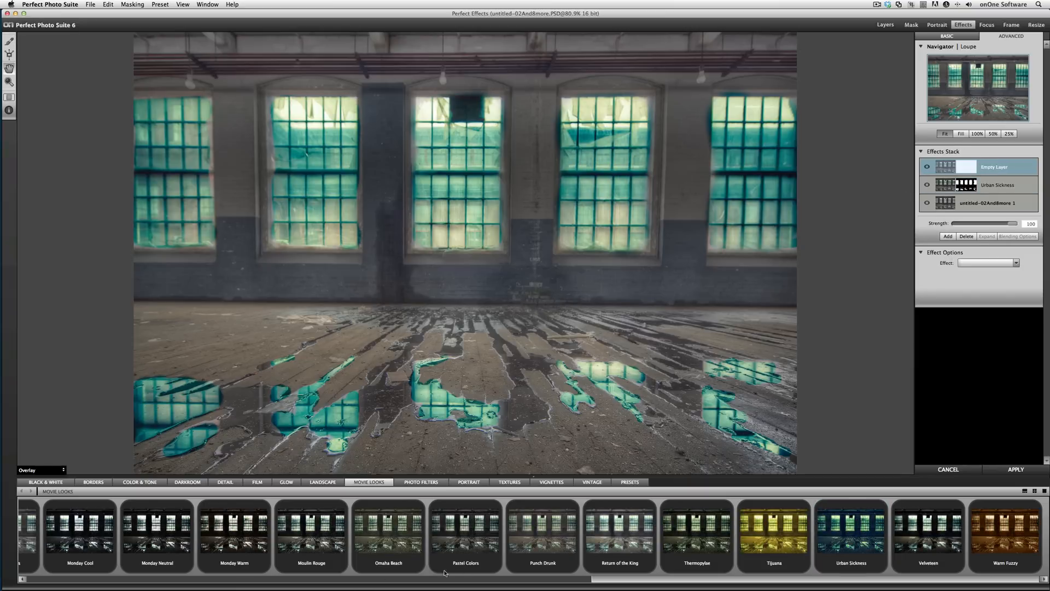
{"action": "left_click_drag", "start_coordinate": [622, 582], "coordinate": [21, 589]}
{"action": "left_click", "coordinate": [138, 544]}
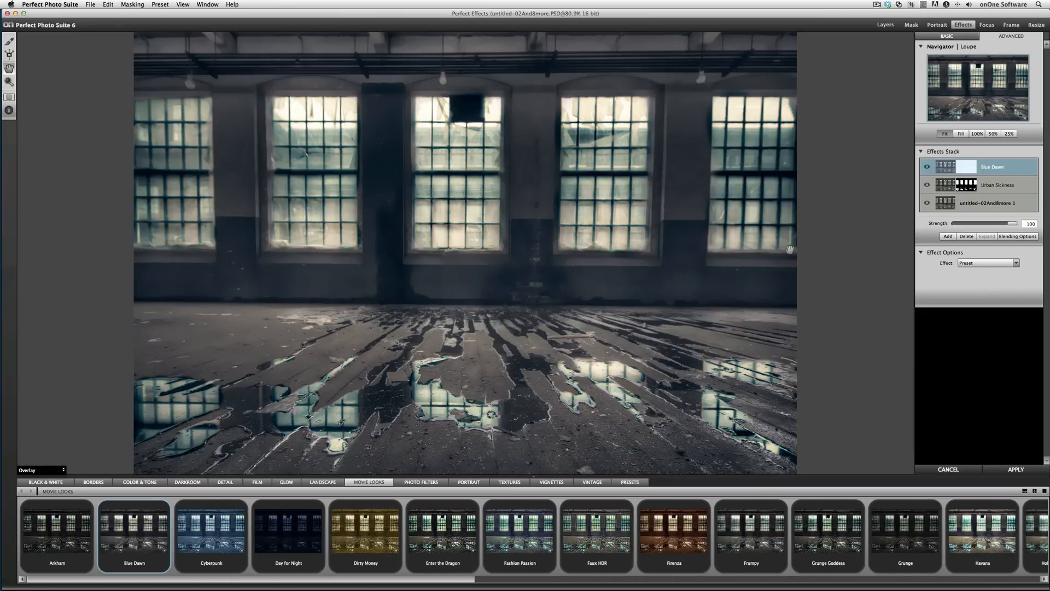
{"action": "left_click_drag", "start_coordinate": [1011, 225], "coordinate": [979, 223]}
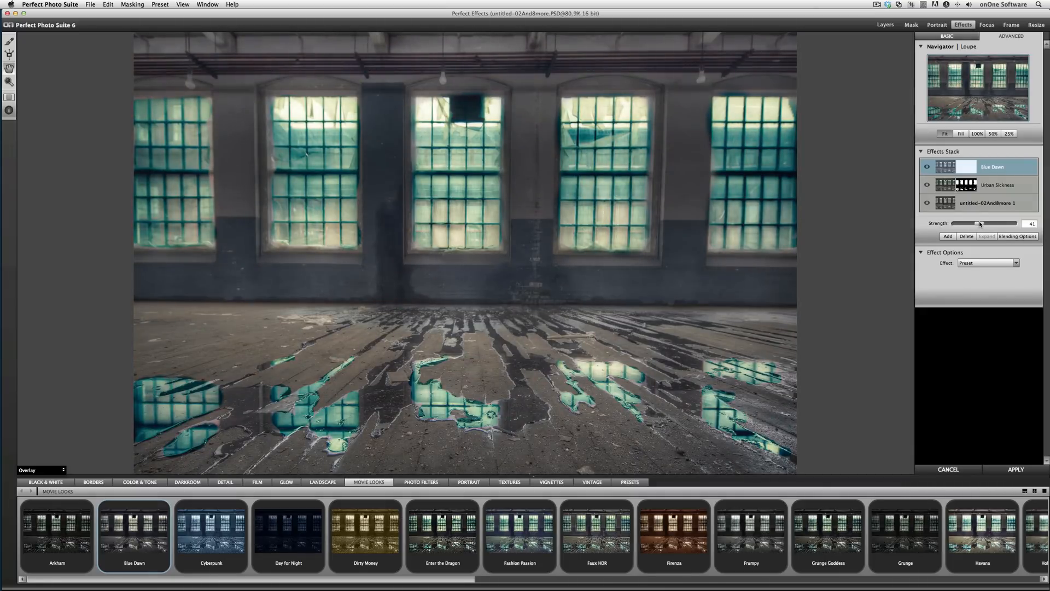
Change the Blue Dawn layer's blending mode to Multiply, set its strength to 58, and apply the blending options
{"action": "left_click", "coordinate": [1012, 238]}
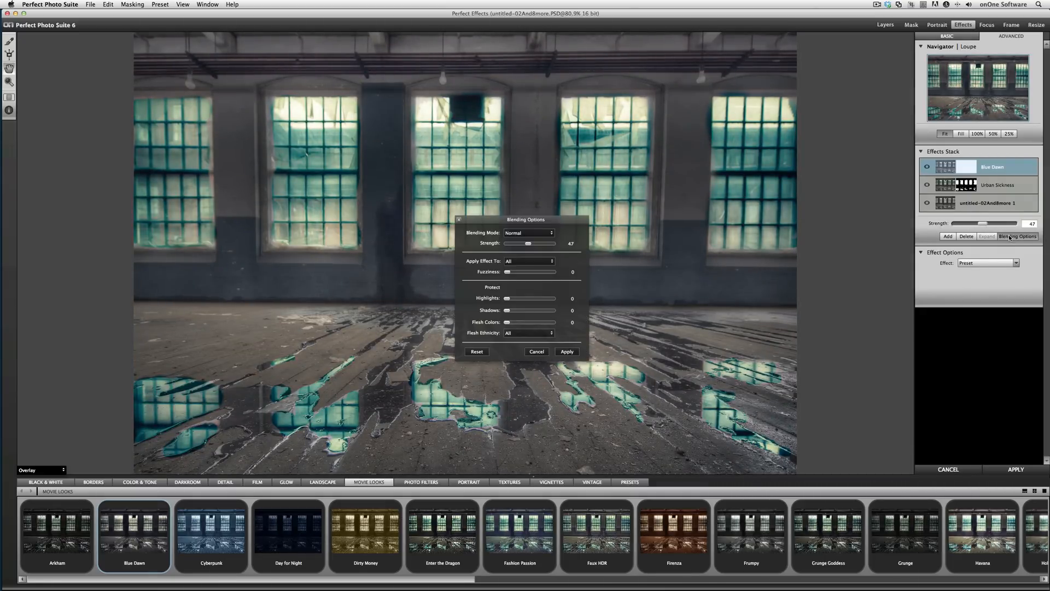
{"action": "left_click_drag", "start_coordinate": [577, 217], "coordinate": [909, 164]}
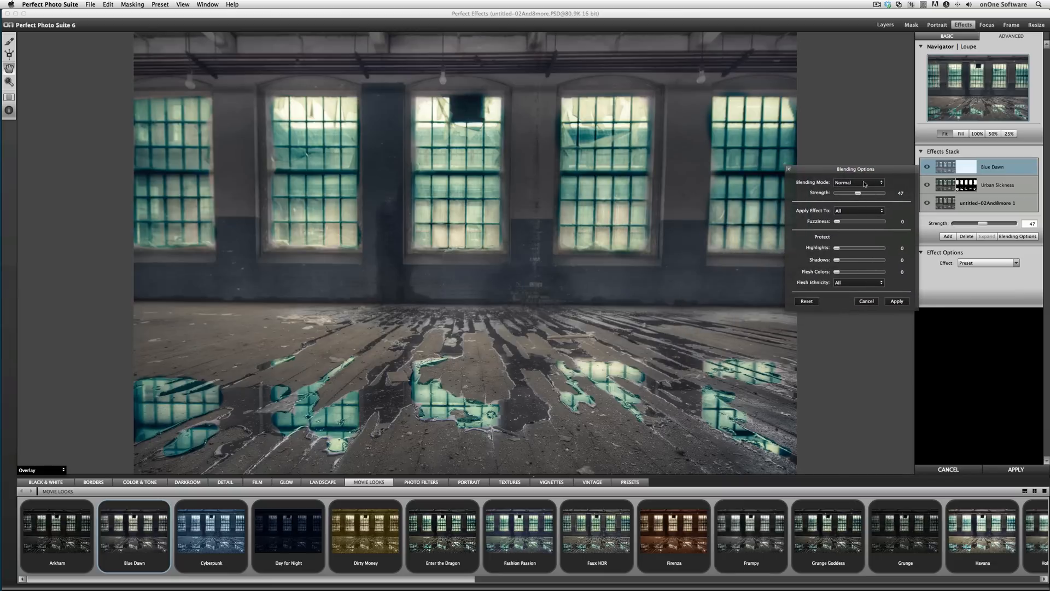
{"action": "left_click", "coordinate": [857, 182]}
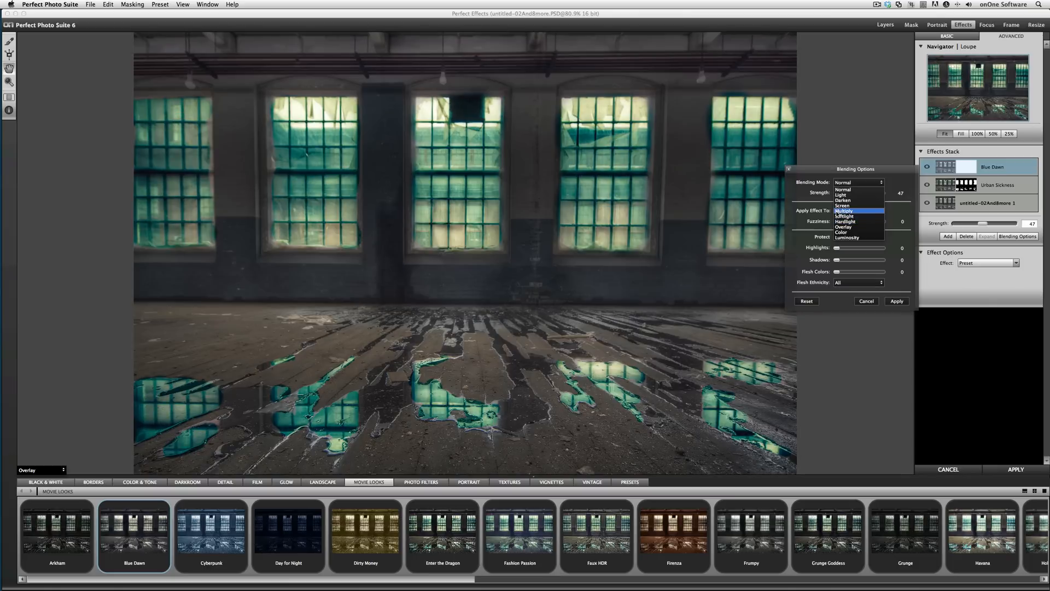
{"action": "left_click", "coordinate": [837, 211]}
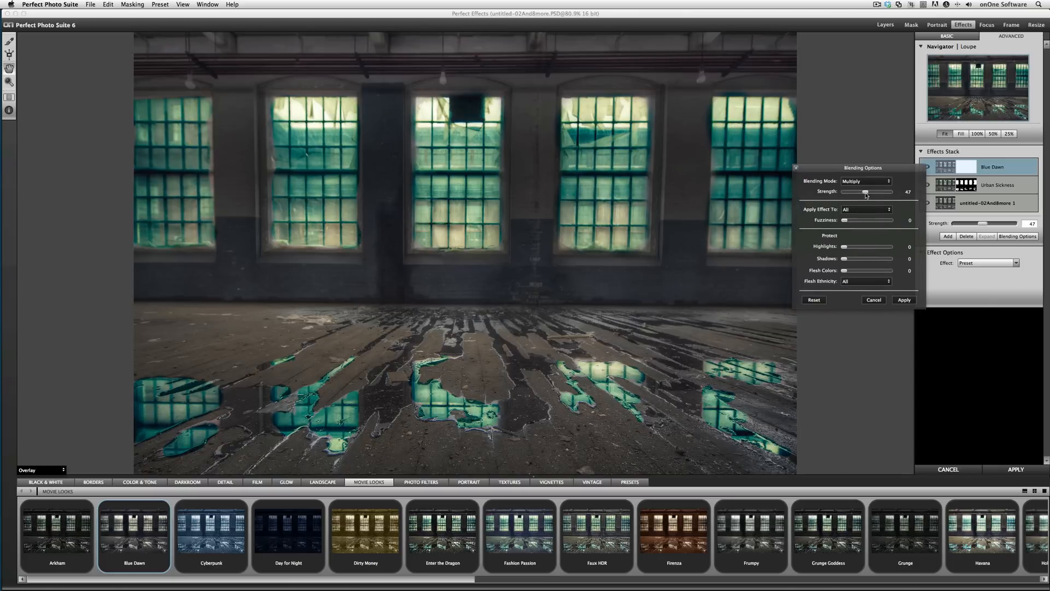
{"action": "left_click_drag", "start_coordinate": [867, 193], "coordinate": [873, 194]}
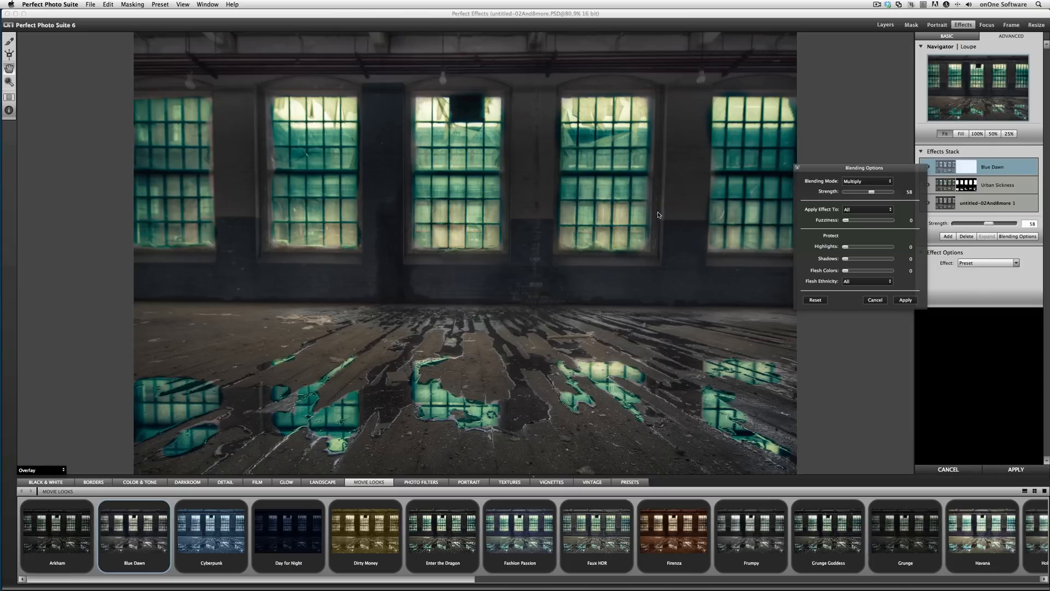
{"action": "left_click", "coordinate": [905, 300]}
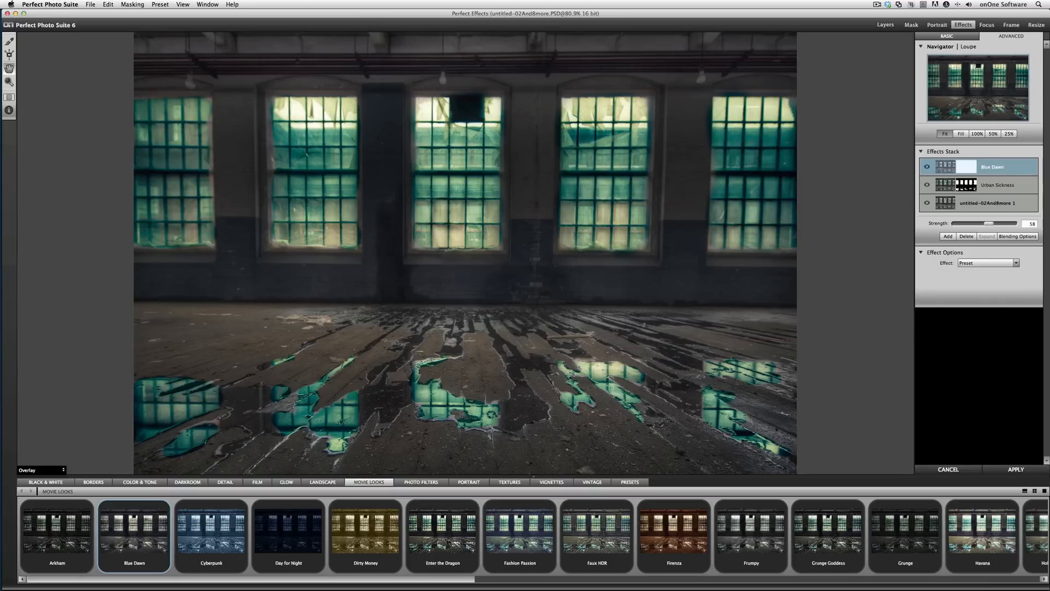
Add an effect layer with the Tonal Contrast color and tone preset, setting Shadows to 27 and layer strength to 27
{"action": "left_click", "coordinate": [947, 236]}
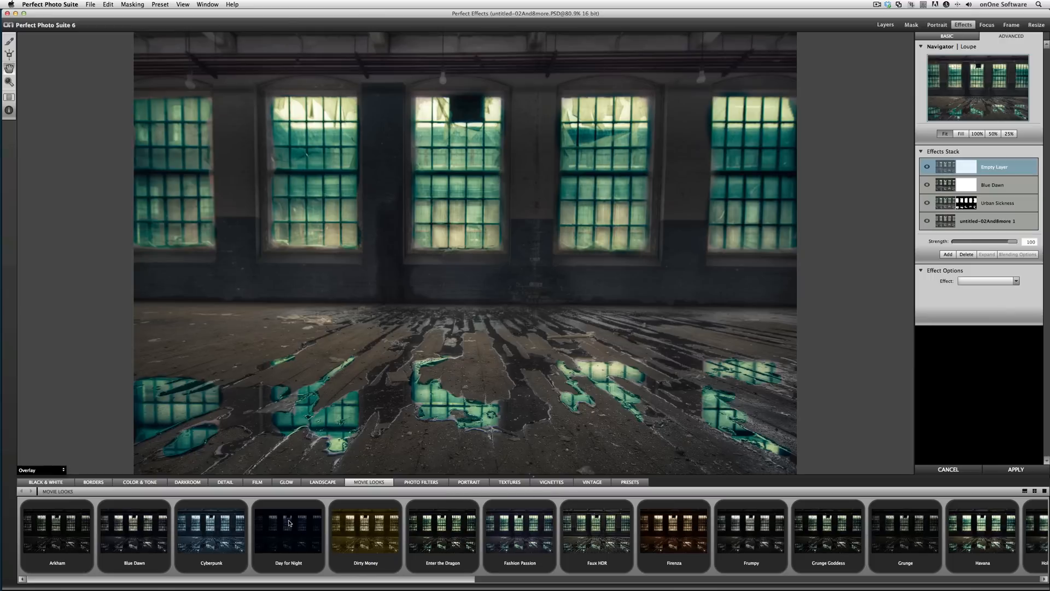
{"action": "left_click", "coordinate": [146, 482]}
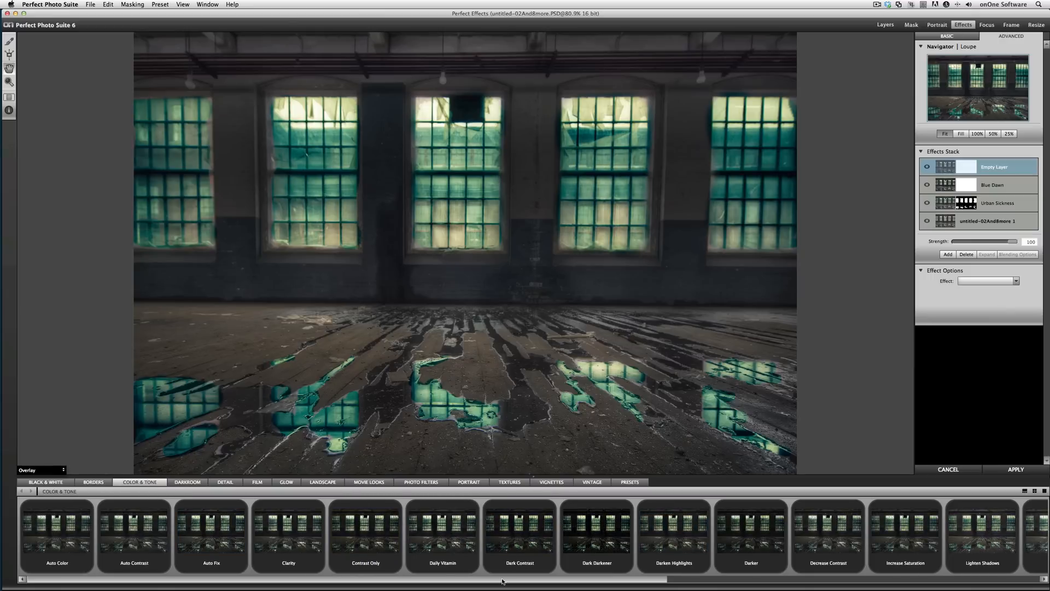
{"action": "scroll", "coordinate": [158, 507], "scroll_direction": "right", "scroll_amount": 5}
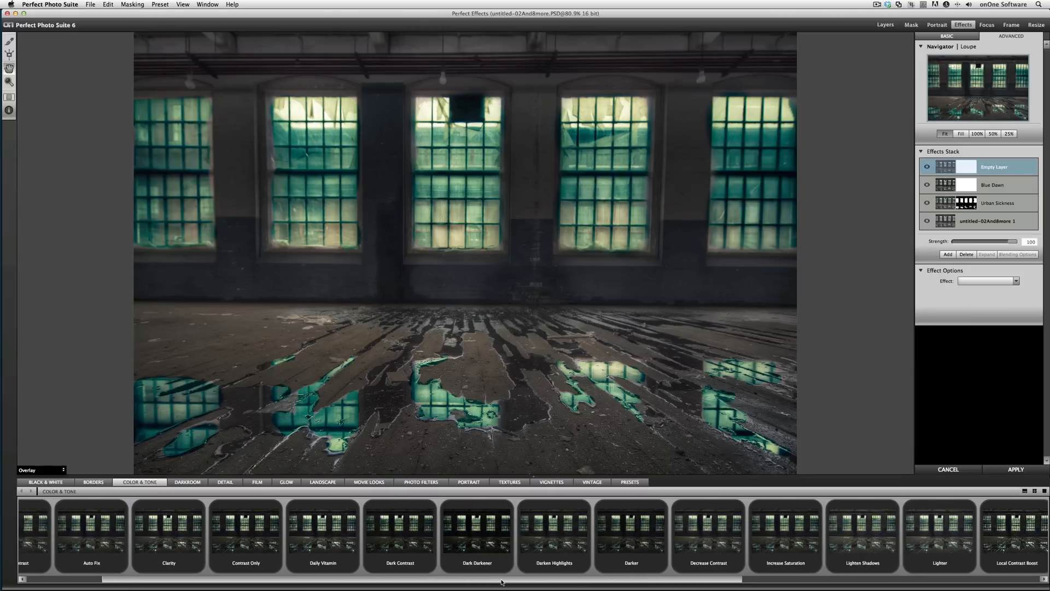
{"action": "left_click_drag", "start_coordinate": [501, 582], "coordinate": [838, 579]}
{"action": "left_click", "coordinate": [934, 525]}
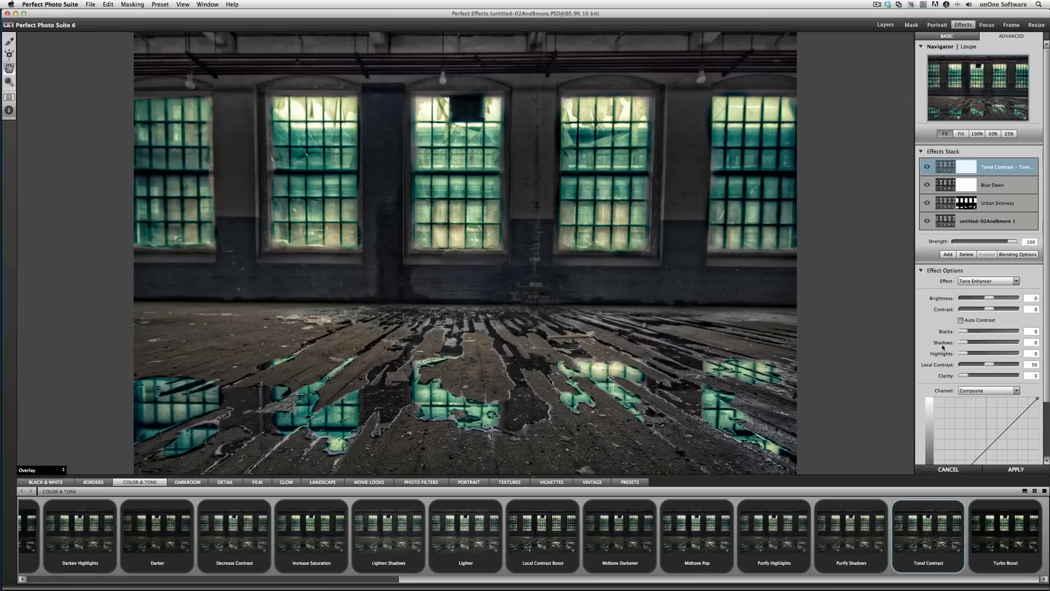
{"action": "left_click_drag", "start_coordinate": [966, 342], "coordinate": [980, 342]}
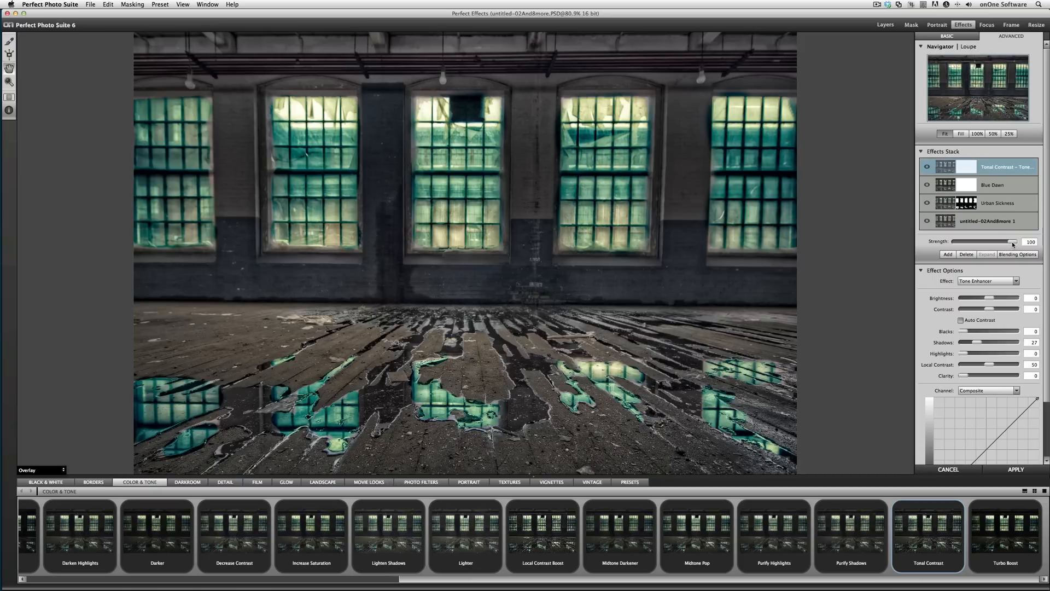
{"action": "left_click_drag", "start_coordinate": [1002, 244], "coordinate": [972, 244]}
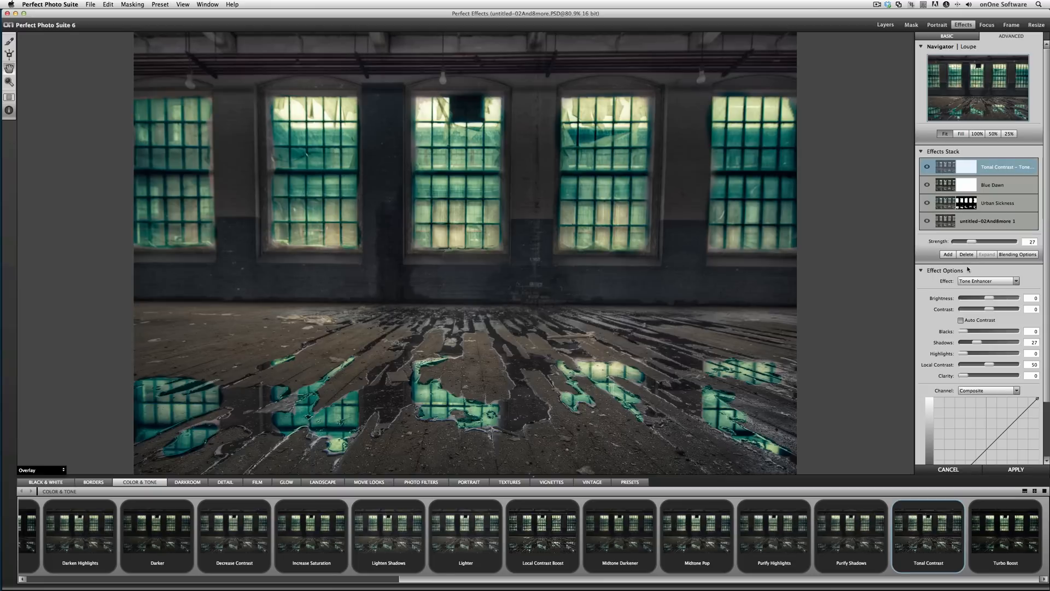
Add an effect layer with the Grunge Glow preset and set its strength to 37
{"action": "left_click", "coordinate": [948, 255]}
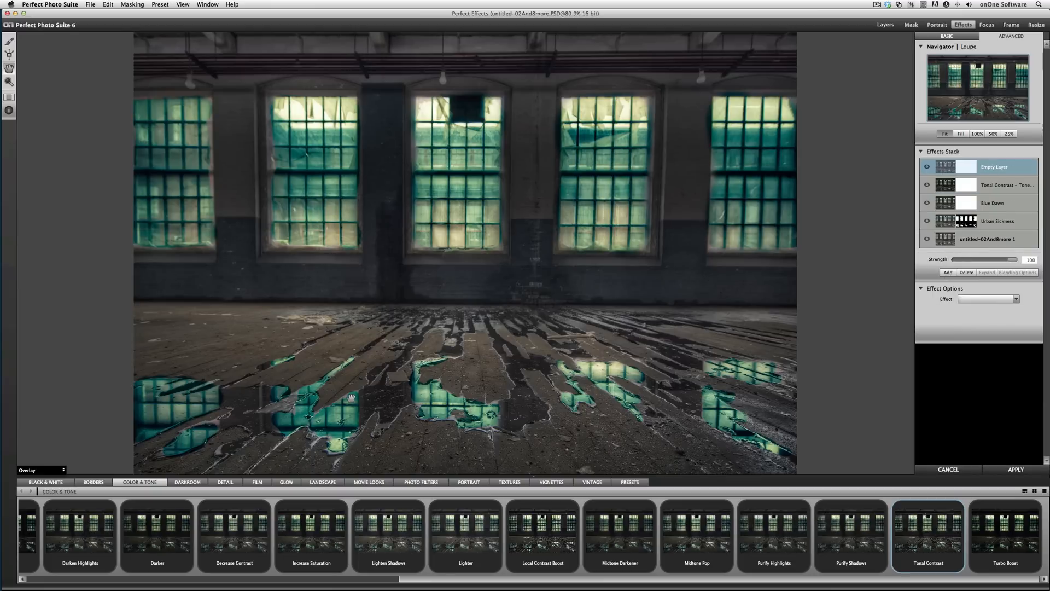
{"action": "left_click", "coordinate": [282, 483]}
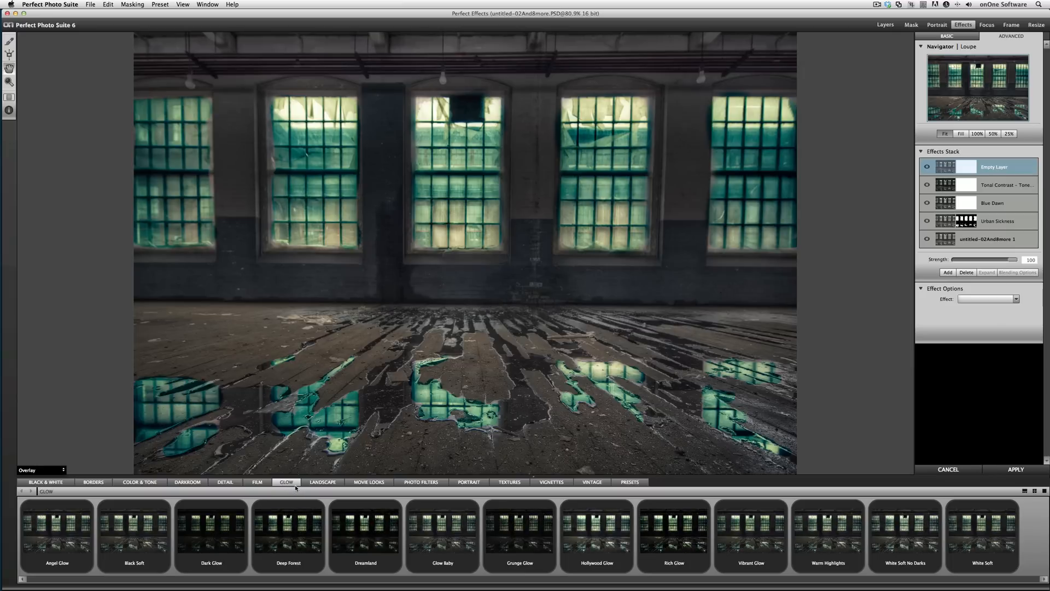
{"action": "left_click", "coordinate": [501, 524]}
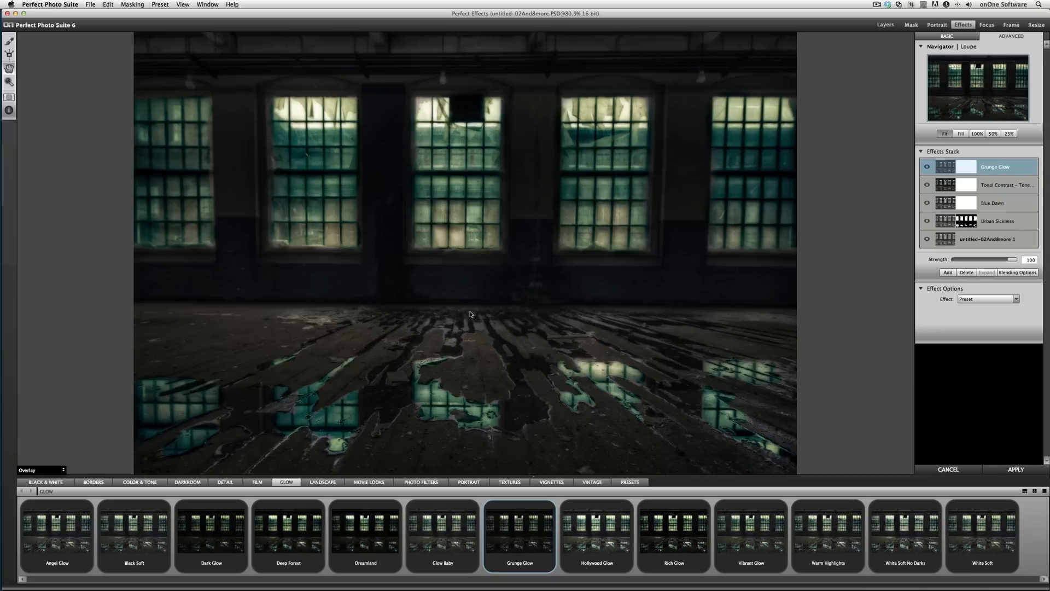
{"action": "mouse_move", "coordinate": [994, 259]}
{"action": "left_mouse_down"}
{"action": "mouse_move", "coordinate": [931, 260]}
{"action": "mouse_move", "coordinate": [973, 257]}
{"action": "left_mouse_up"}
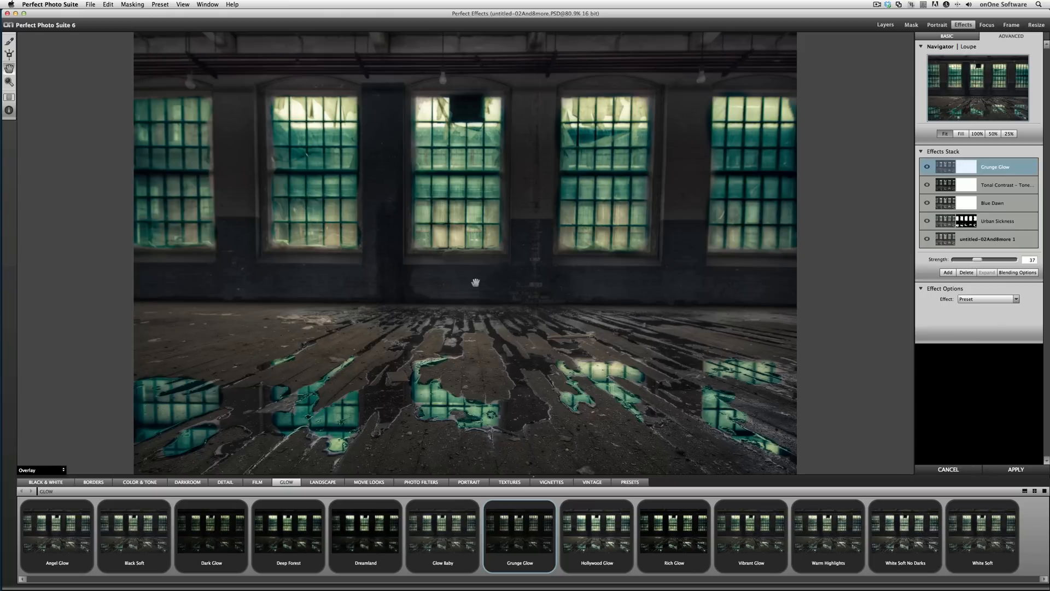
Collapse the effects browser to enlarge the preview and compare the stylized image with the original
{"action": "left_click", "coordinate": [1044, 492]}
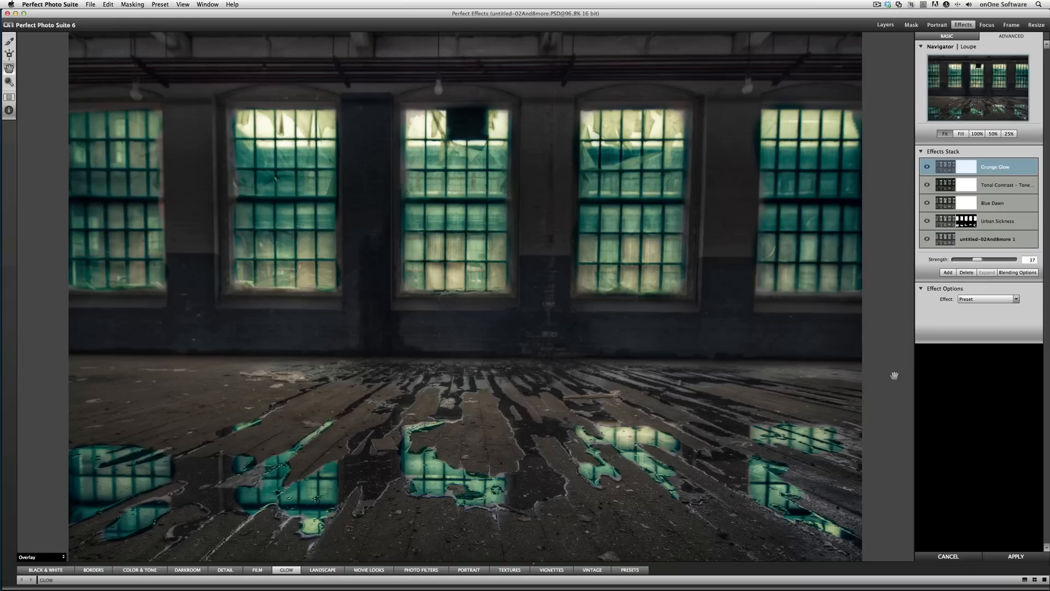
{"action": "key", "text": "super+p"}
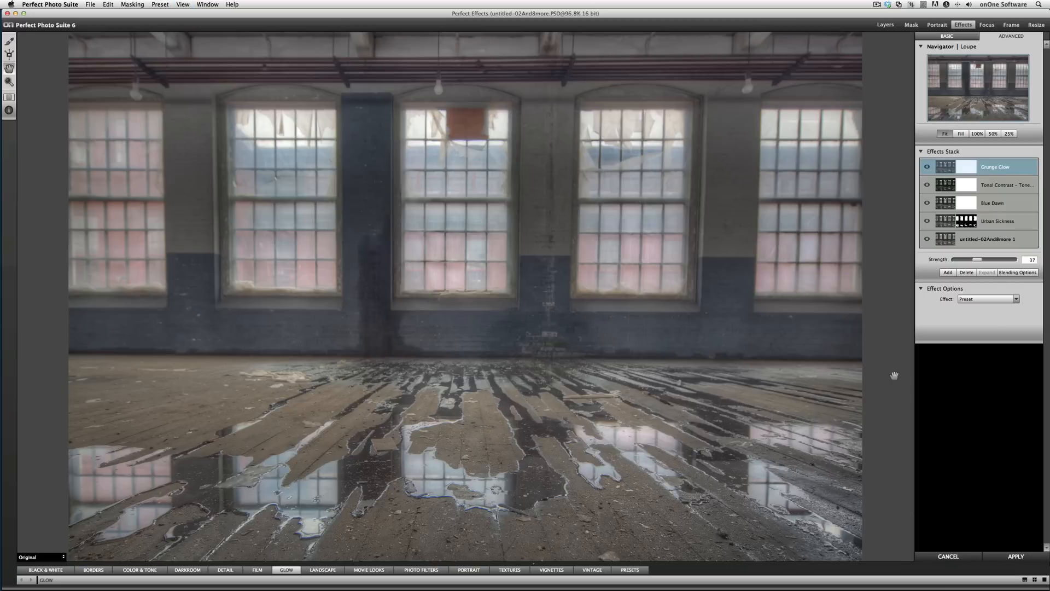
{"action": "key", "text": "super+p"}
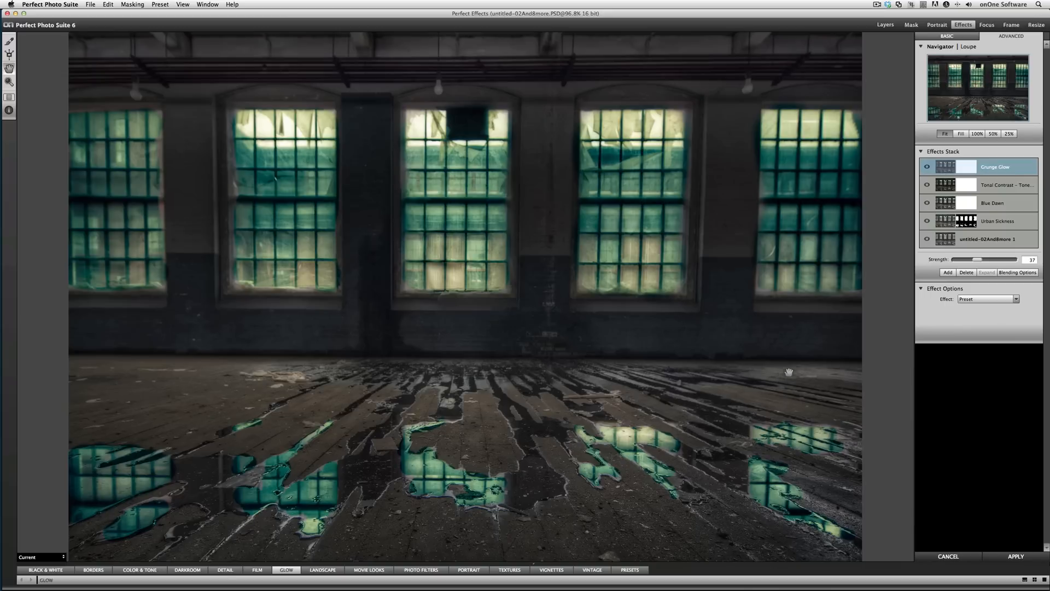
Switch the image to FocalPoint with its settings reset and position the round focus area over the lower central window
{"action": "left_click", "coordinate": [985, 26]}
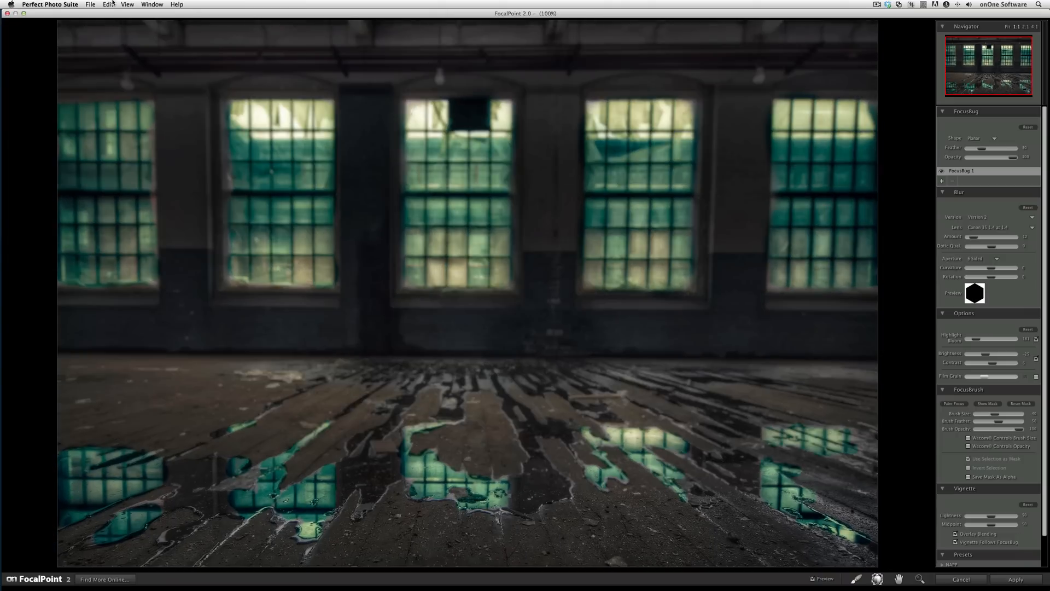
{"action": "left_click", "coordinate": [110, 4]}
{"action": "left_click", "coordinate": [111, 57]}
{"action": "mouse_move", "coordinate": [467, 294]}
{"action": "left_mouse_down"}
{"action": "mouse_move", "coordinate": [479, 300]}
{"action": "mouse_move", "coordinate": [454, 290]}
{"action": "mouse_move", "coordinate": [465, 281]}
{"action": "left_mouse_up"}
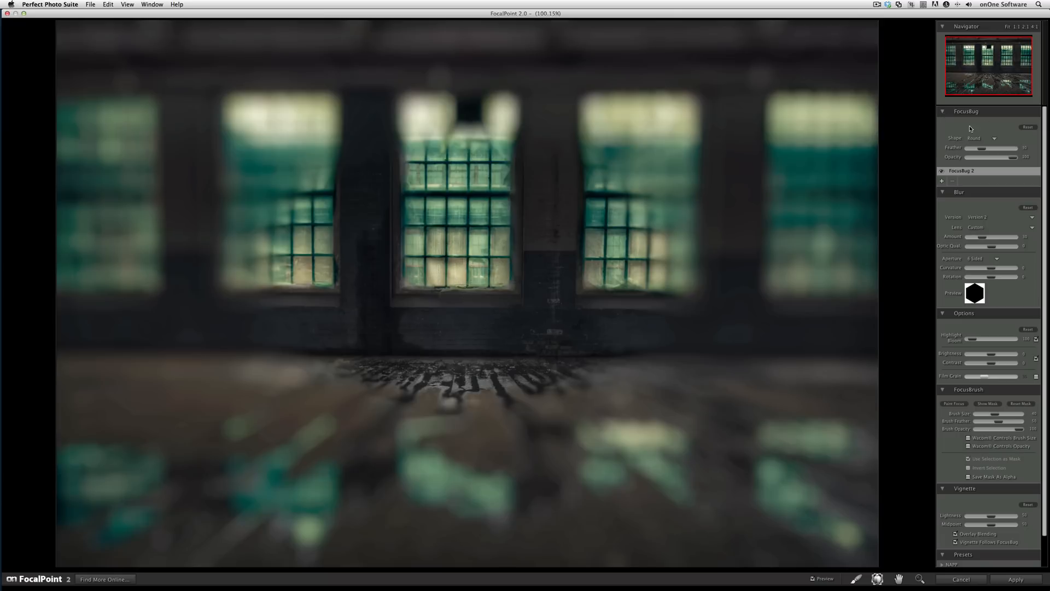
Collapse the Blur, Options, FocusBrush, Vignette and Presets sections, leaving only the FocusBug settings expanded
{"action": "left_click", "coordinate": [943, 192]}
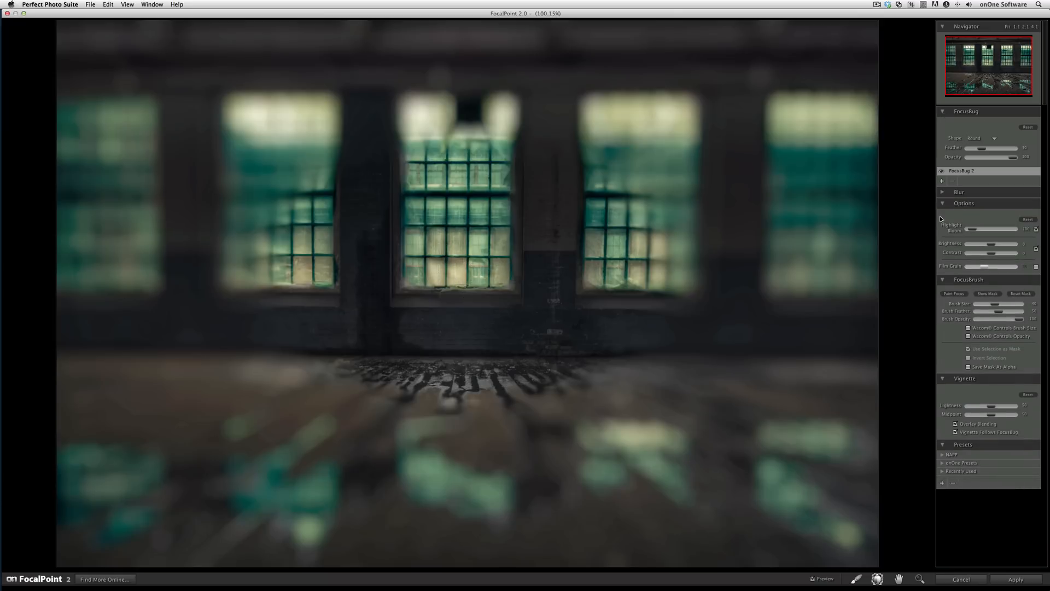
{"action": "left_click", "coordinate": [943, 204]}
{"action": "left_click", "coordinate": [942, 215]}
{"action": "left_click", "coordinate": [942, 215]}
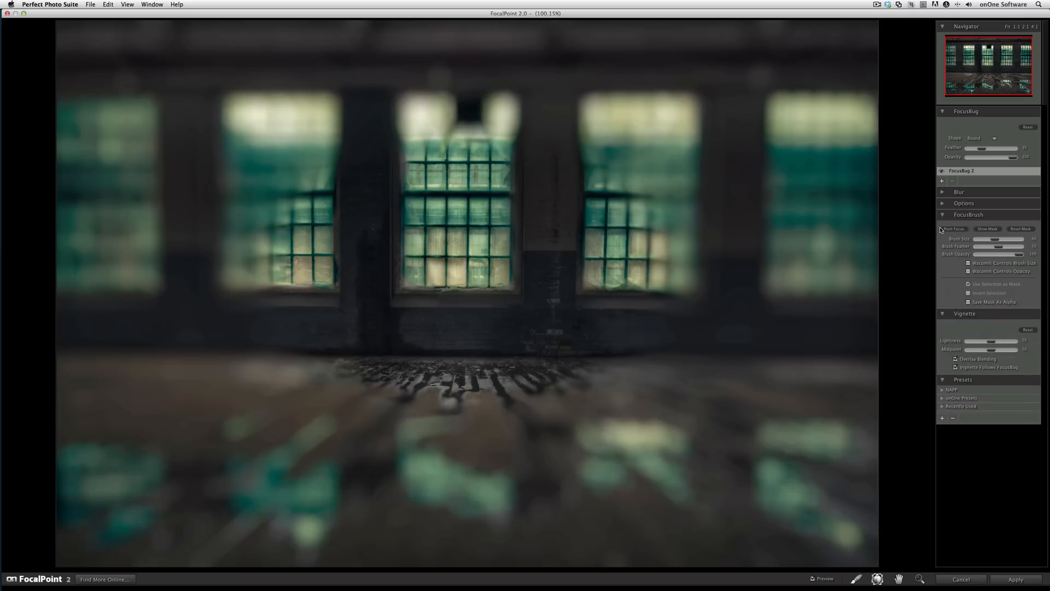
{"action": "left_click", "coordinate": [942, 215]}
{"action": "left_click", "coordinate": [942, 227]}
{"action": "left_click", "coordinate": [942, 238]}
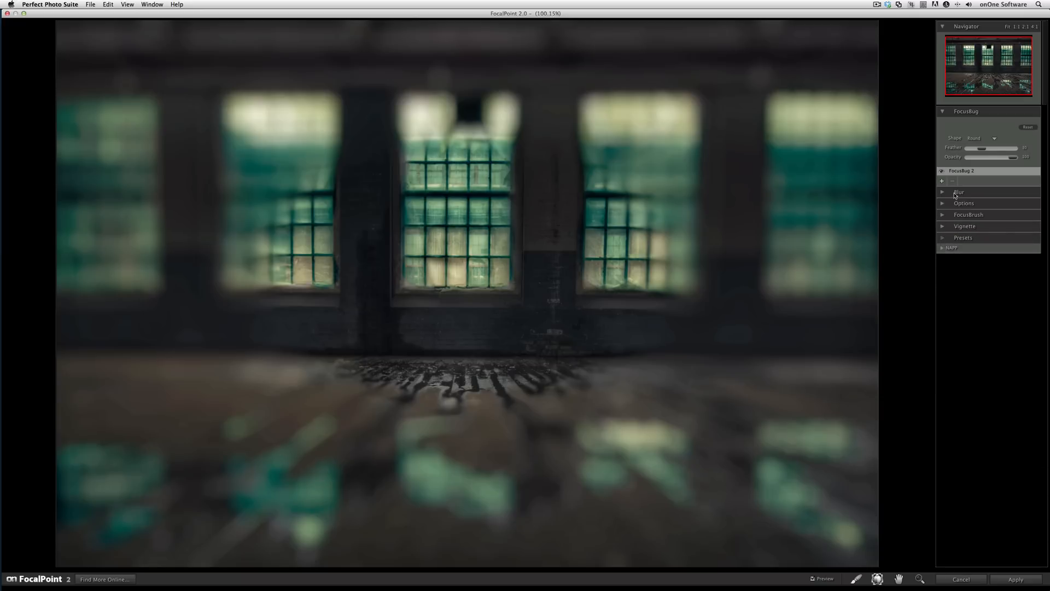
Change the FocusBug shape to Planar and place its horizontal focus band across the floor reflections
{"action": "left_click", "coordinate": [980, 138]}
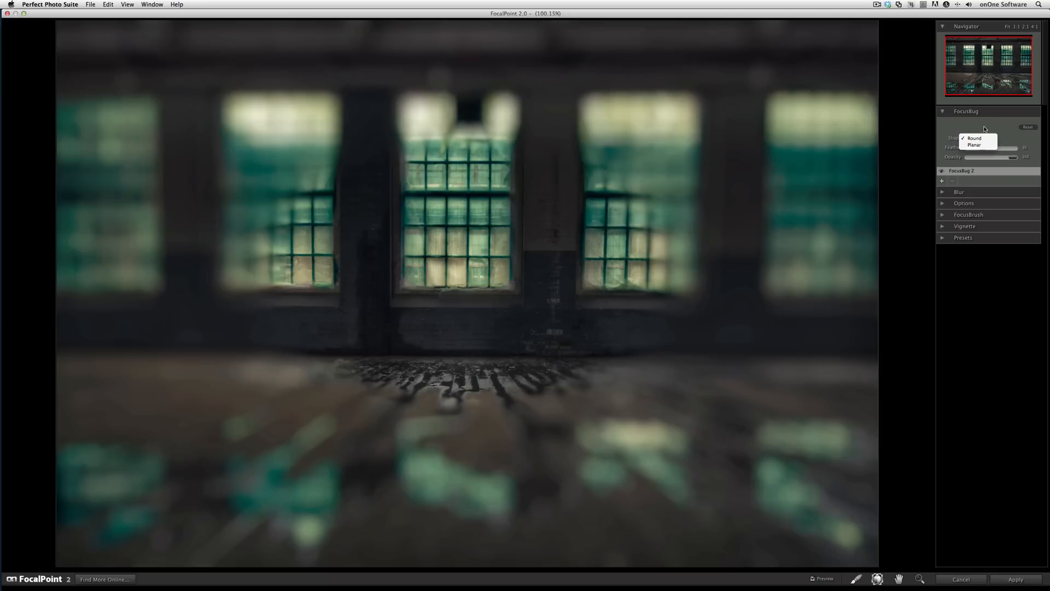
{"action": "left_click", "coordinate": [984, 145]}
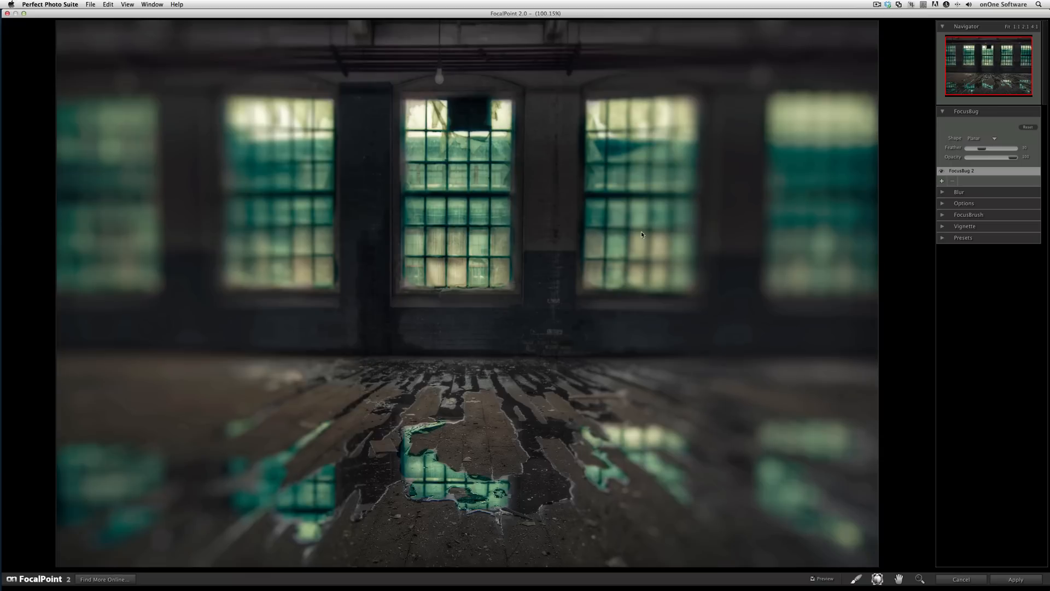
{"action": "left_click", "coordinate": [467, 261]}
{"action": "left_click_drag", "start_coordinate": [467, 261], "coordinate": [473, 460]}
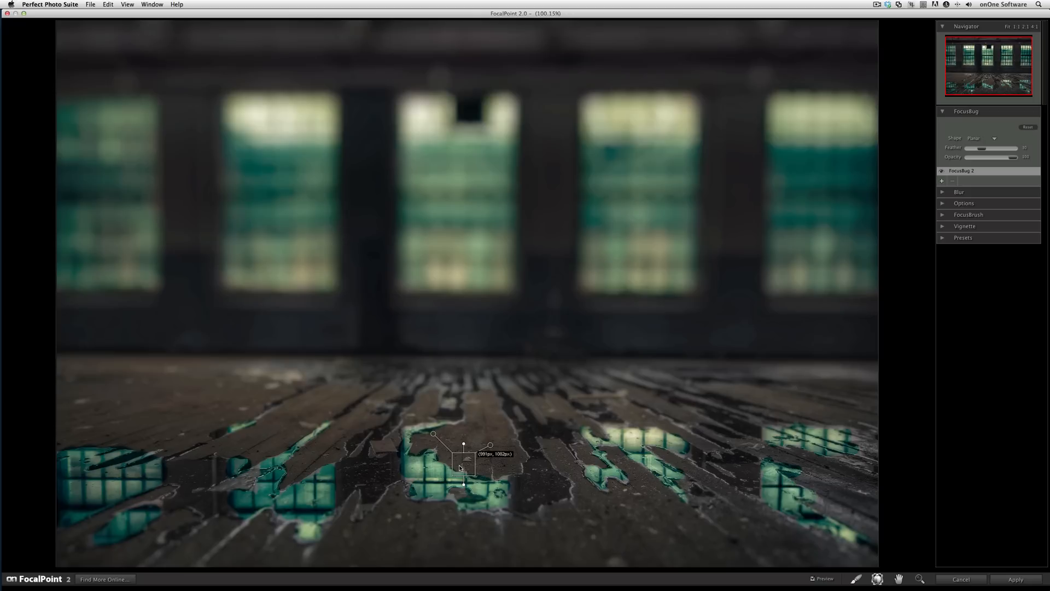
Reposition the planar FocusBug over the central floor reflections so the foreground puddles stay in focus
{"action": "left_click_drag", "start_coordinate": [462, 466], "coordinate": [483, 463]}
{"action": "left_click_drag", "start_coordinate": [484, 454], "coordinate": [490, 427]}
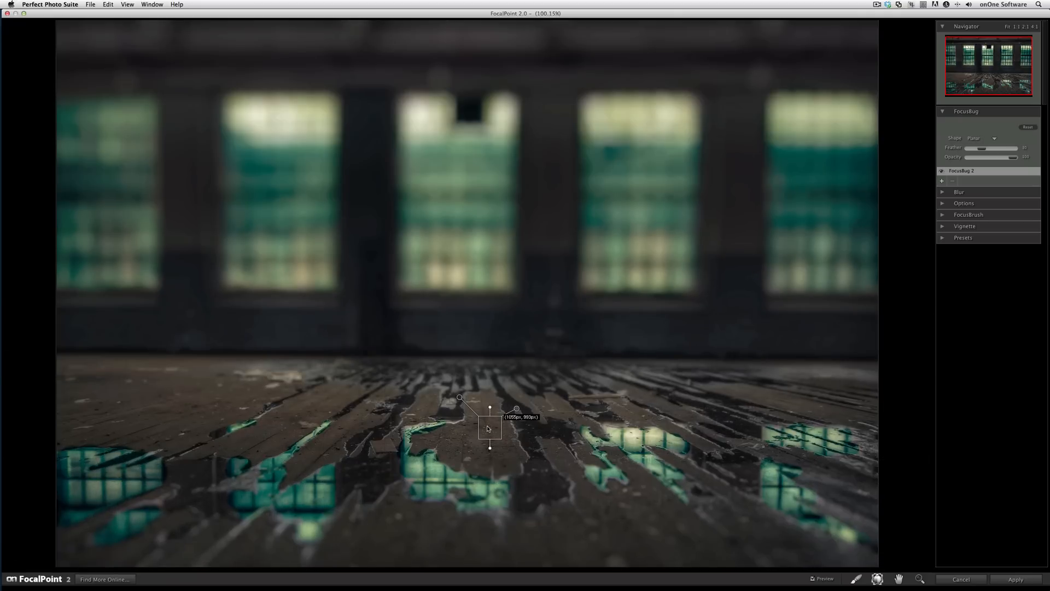
{"action": "left_click_drag", "start_coordinate": [490, 432], "coordinate": [475, 440]}
{"action": "left_click_drag", "start_coordinate": [477, 424], "coordinate": [478, 410]}
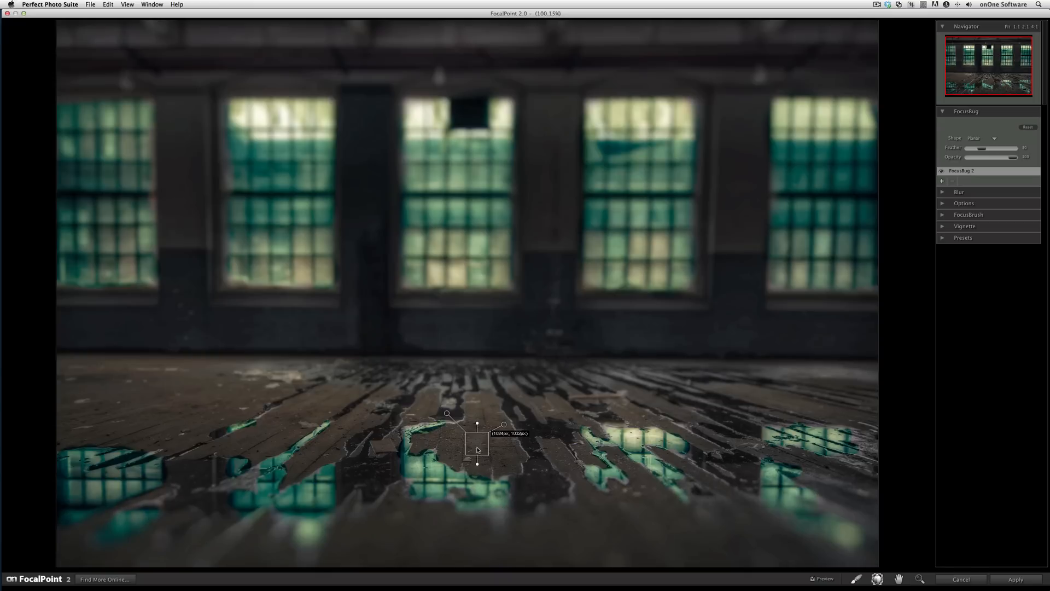
{"action": "left_click_drag", "start_coordinate": [478, 448], "coordinate": [474, 483]}
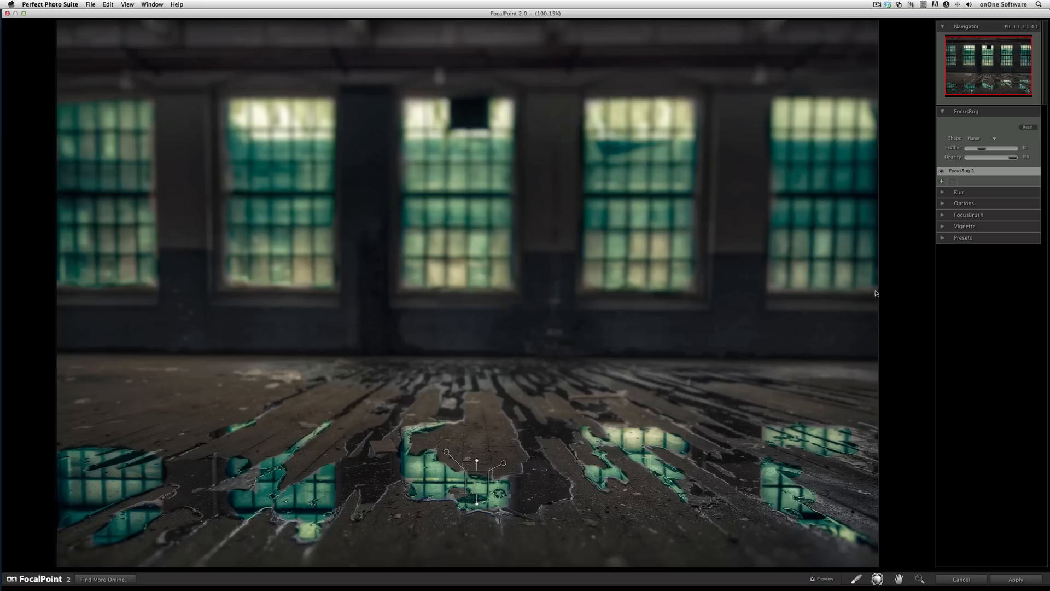
With the focus mask shown, paint focus along the bottom edge of the floor using an enlarged FocusBrush, and hide the mask
{"action": "left_click", "coordinate": [942, 216]}
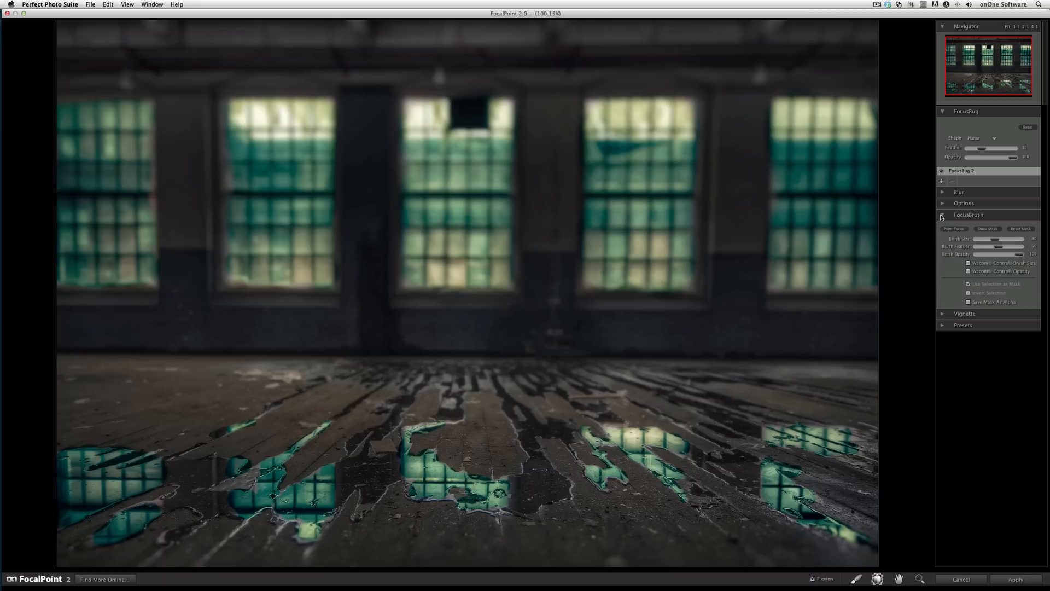
{"action": "left_click", "coordinate": [976, 229]}
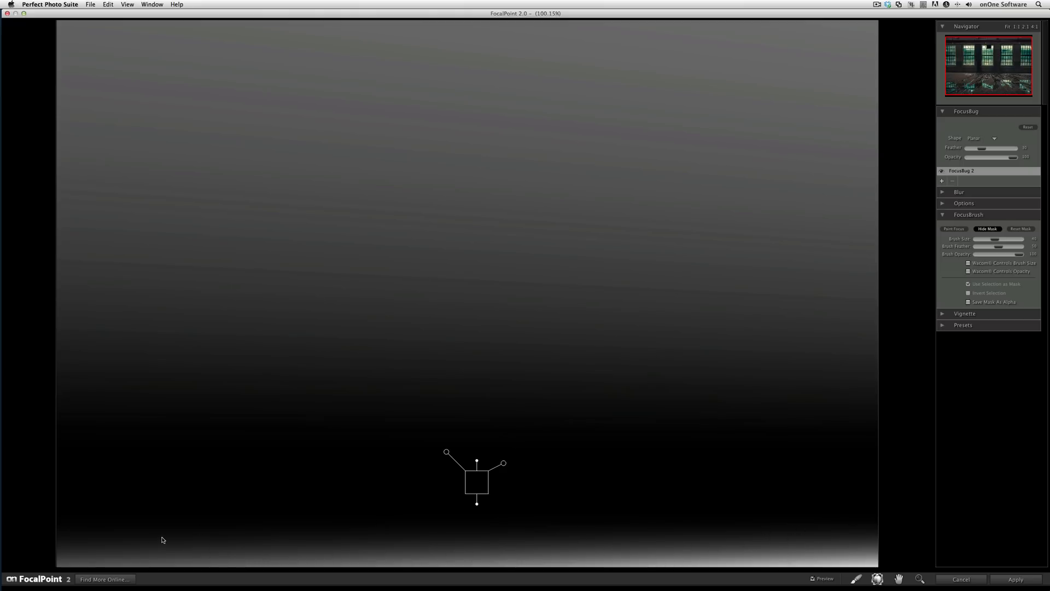
{"action": "left_click", "coordinate": [863, 578]}
{"action": "left_click", "coordinate": [854, 580]}
{"action": "key", "text": "]"}
{"action": "key", "text": "]"}
{"action": "key", "text": "bracketright"}
{"action": "key", "text": "bracketright"}
{"action": "key", "text": "bracketright"}
{"action": "key", "text": "bracketright"}
{"action": "key", "text": "bracketright"}
{"action": "key", "text": "bracketright"}
{"action": "key", "text": "bracketright"}
{"action": "mouse_move", "coordinate": [808, 544]}
{"action": "left_mouse_down"}
{"action": "mouse_move", "coordinate": [879, 549]}
{"action": "mouse_move", "coordinate": [102, 563]}
{"action": "left_mouse_up"}
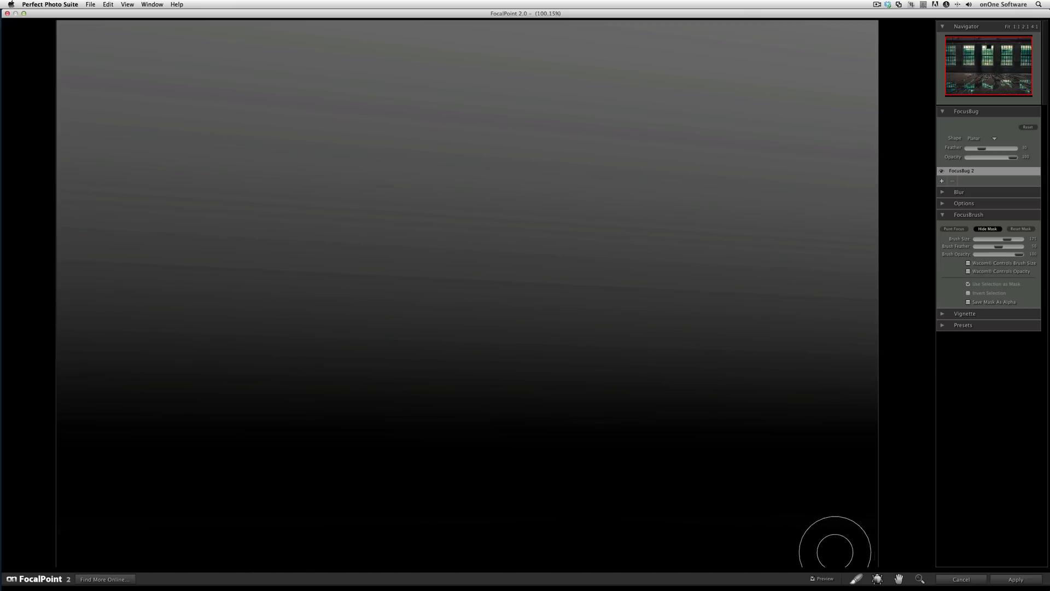
{"action": "left_click", "coordinate": [988, 229]}
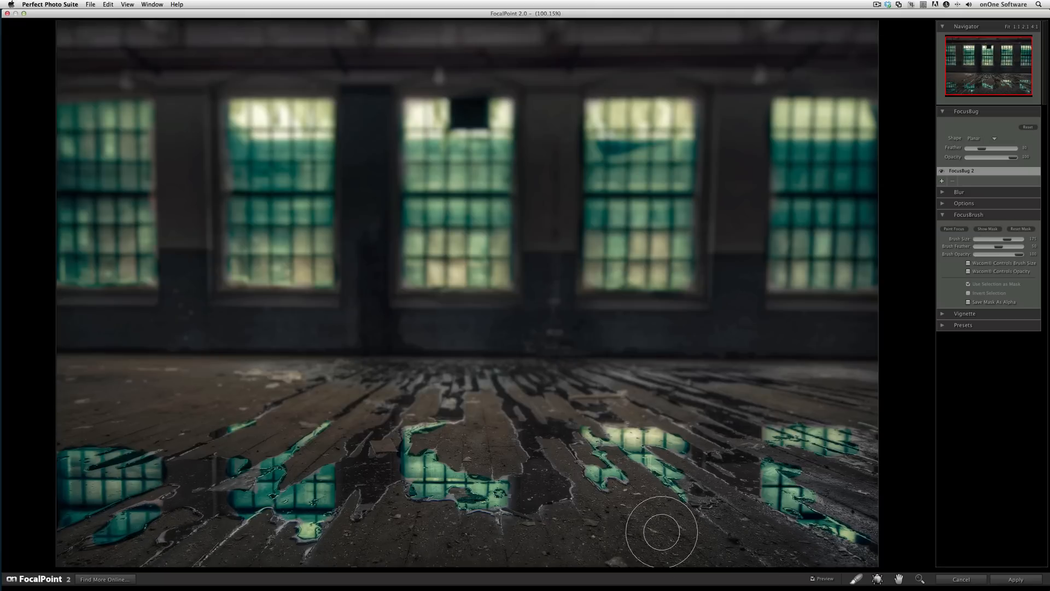
Reduce the blur Amount on the background windows and compare the image with and without the effect
{"action": "left_click", "coordinate": [942, 193]}
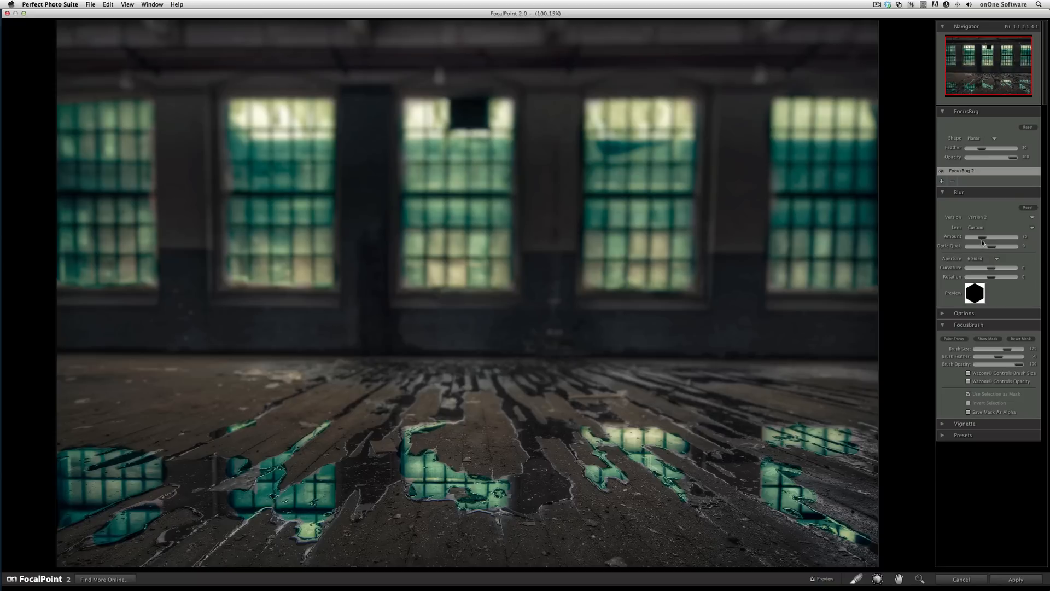
{"action": "left_click_drag", "start_coordinate": [983, 242], "coordinate": [975, 240]}
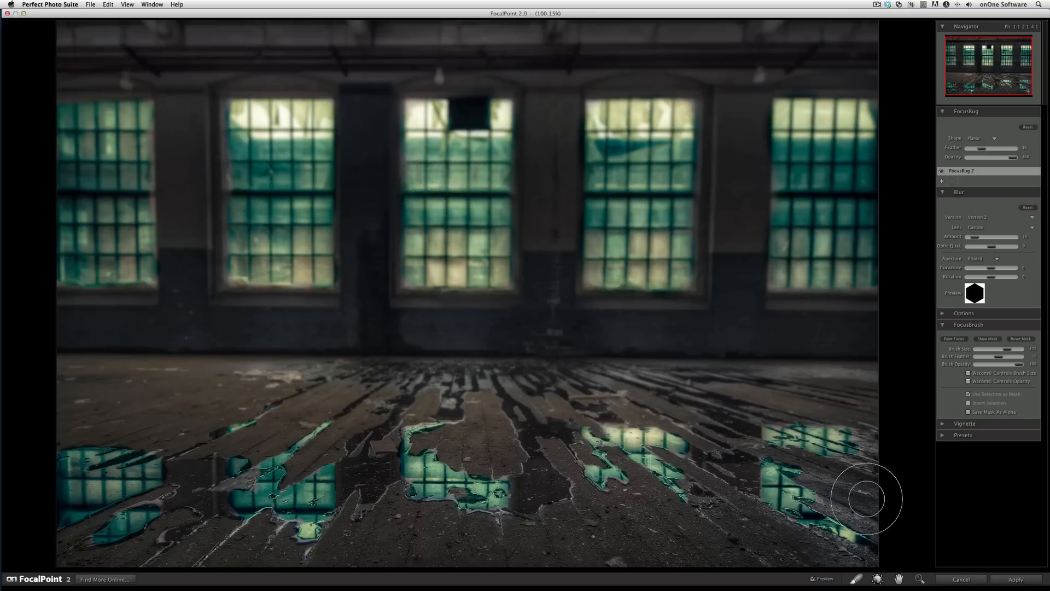
{"action": "left_click", "coordinate": [812, 579]}
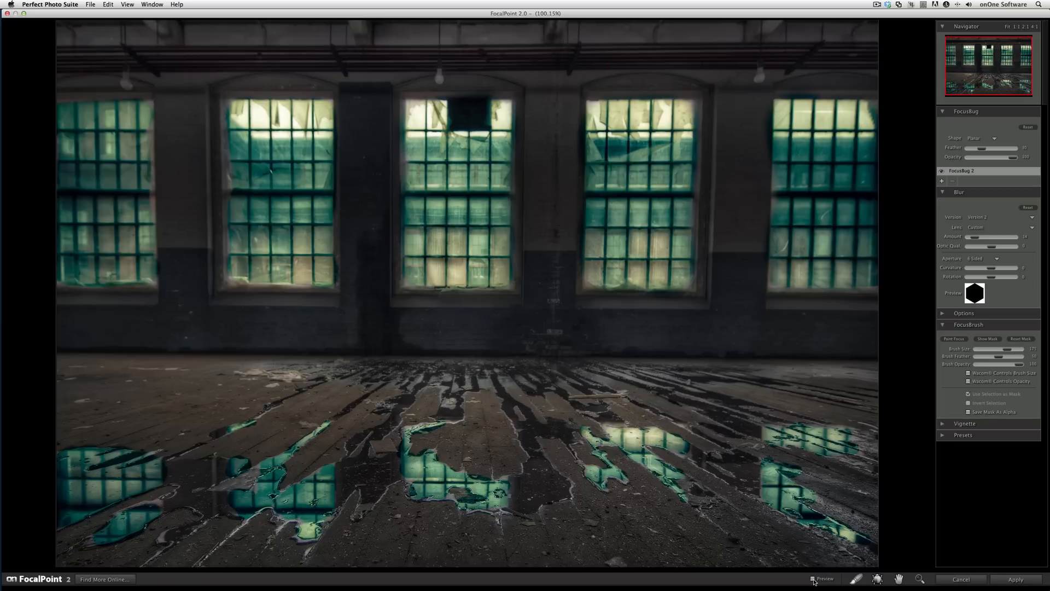
{"action": "left_click", "coordinate": [813, 579]}
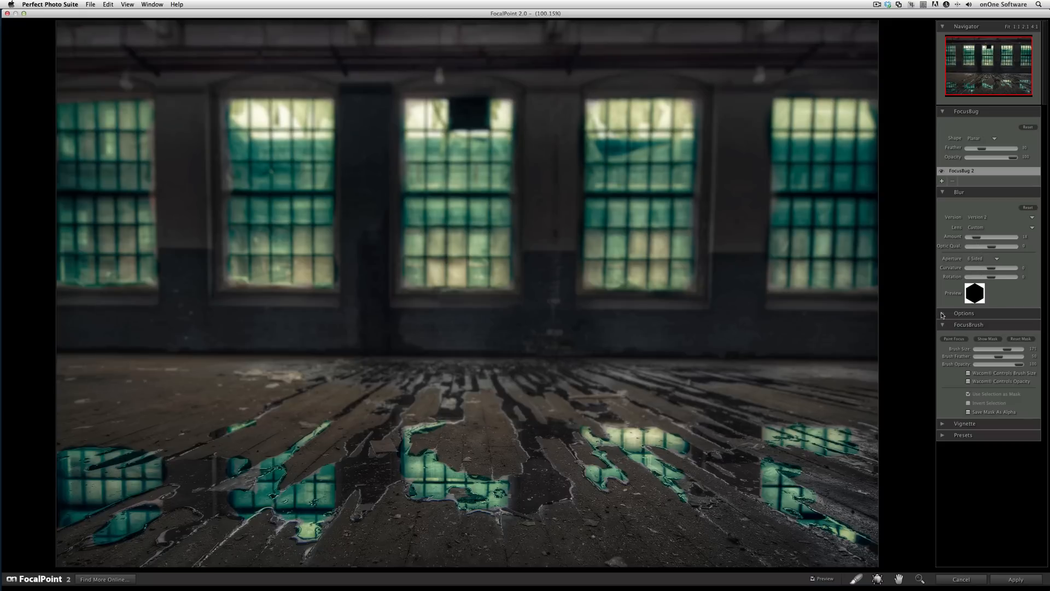
Lower the blur's Brightness and raise its Contrast, and apply a darkened vignette that does not follow the FocusBug
{"action": "left_click", "coordinate": [942, 314]}
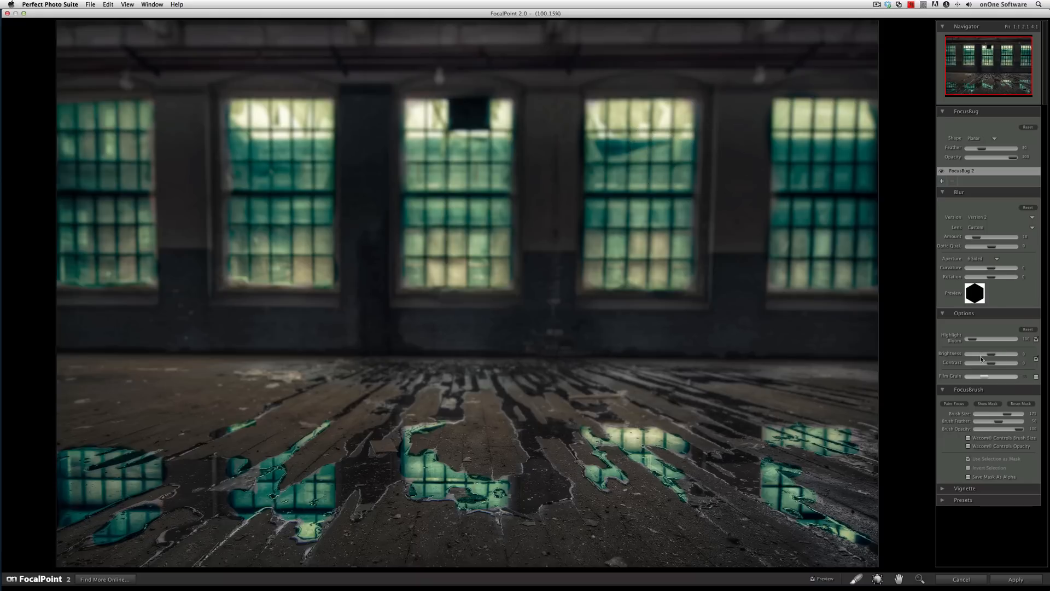
{"action": "mouse_move", "coordinate": [992, 356]}
{"action": "left_mouse_down"}
{"action": "mouse_move", "coordinate": [979, 355]}
{"action": "mouse_move", "coordinate": [1001, 368]}
{"action": "left_mouse_up"}
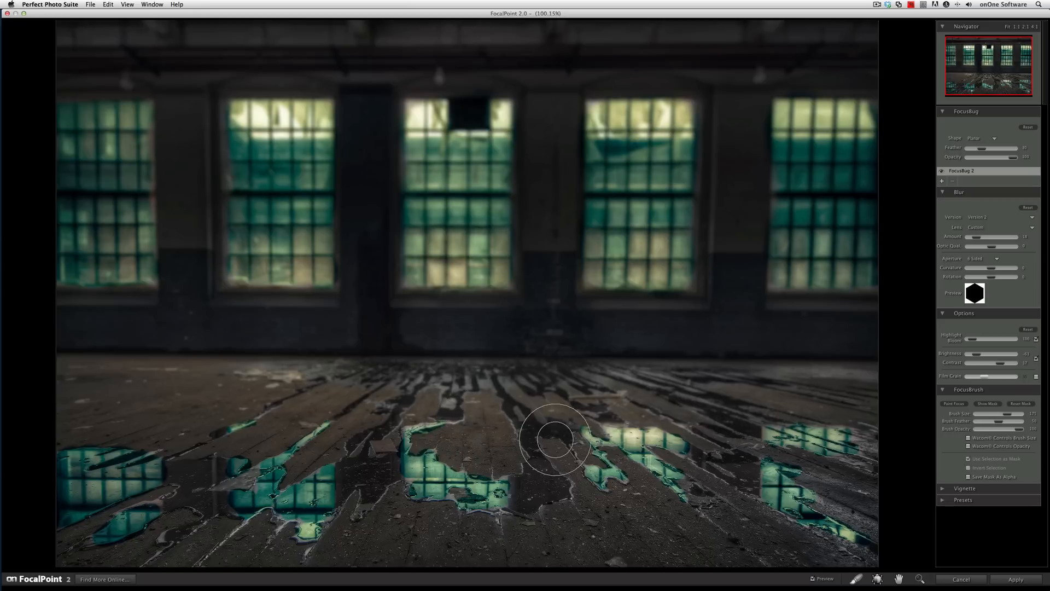
{"action": "left_click", "coordinate": [941, 490]}
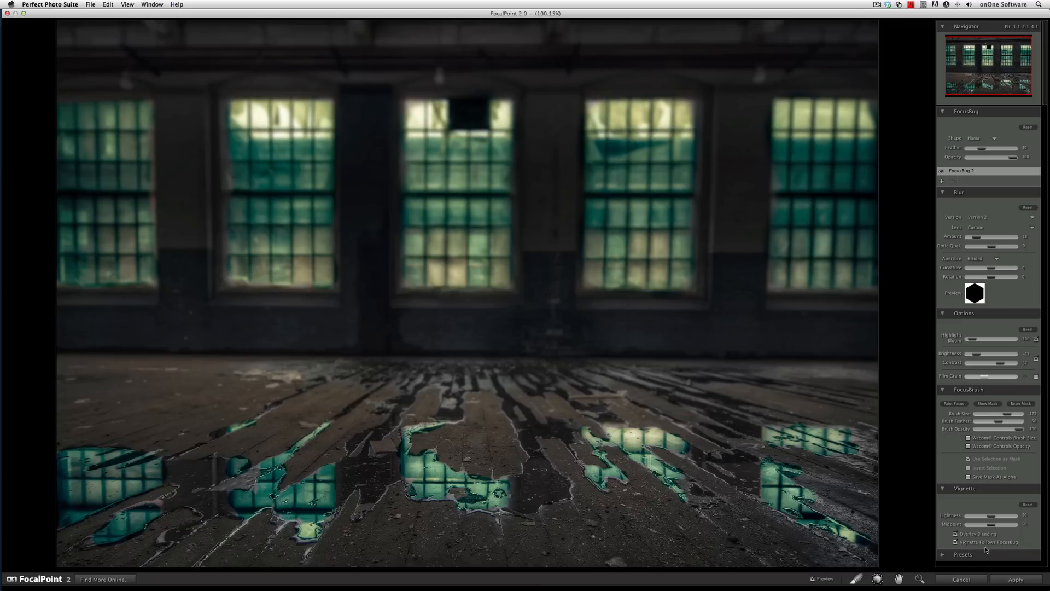
{"action": "left_click", "coordinate": [955, 542]}
{"action": "left_click_drag", "start_coordinate": [989, 518], "coordinate": [988, 529]}
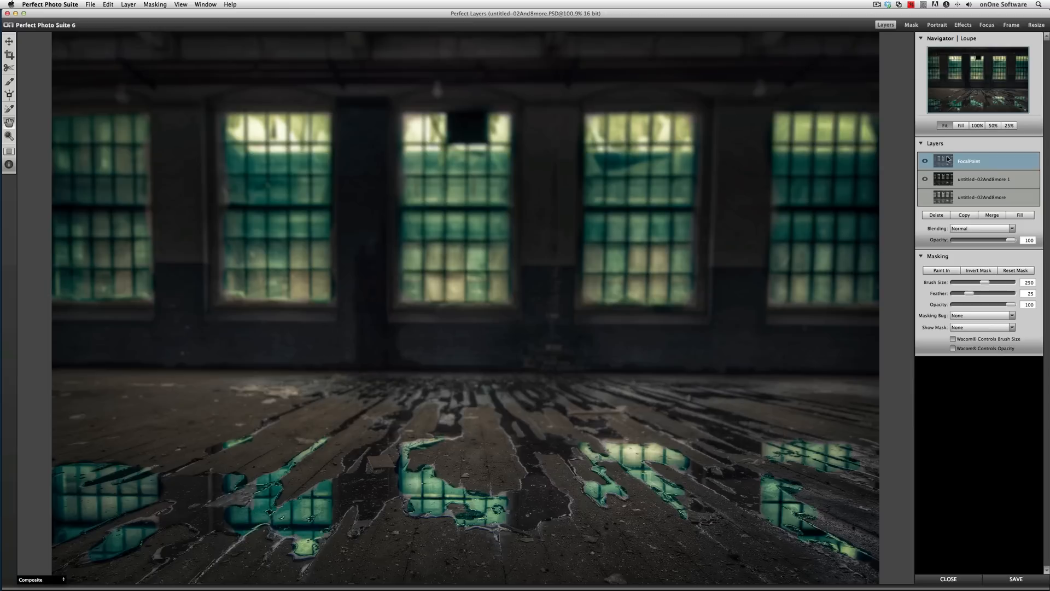
Compare the processing stages by showing only the bottom HDR layer and turning the two layers above it back on
{"action": "left_click", "coordinate": [925, 197], "text": "alt"}
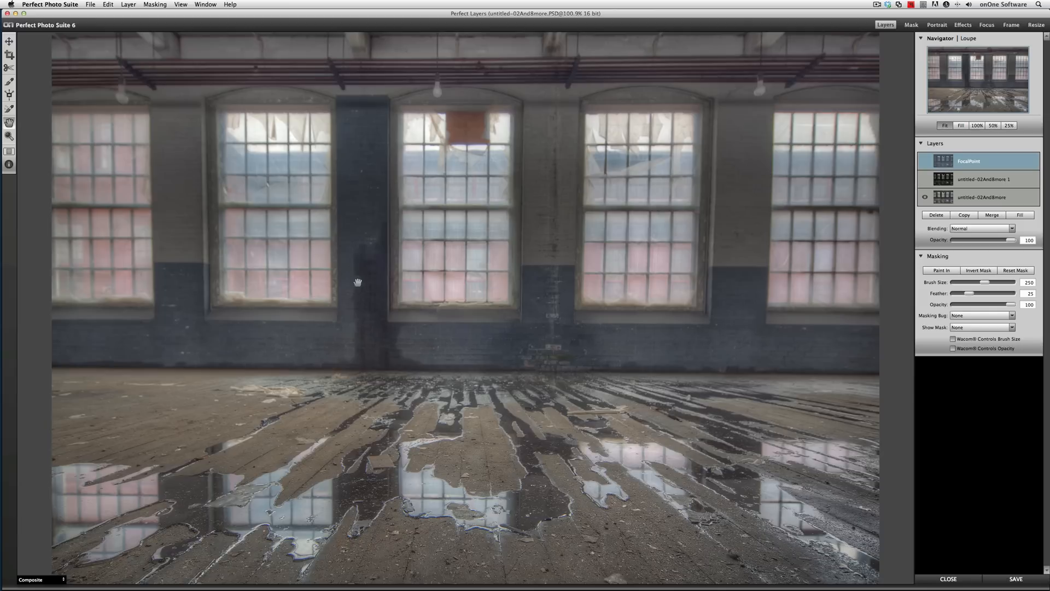
{"action": "left_click", "coordinate": [925, 179]}
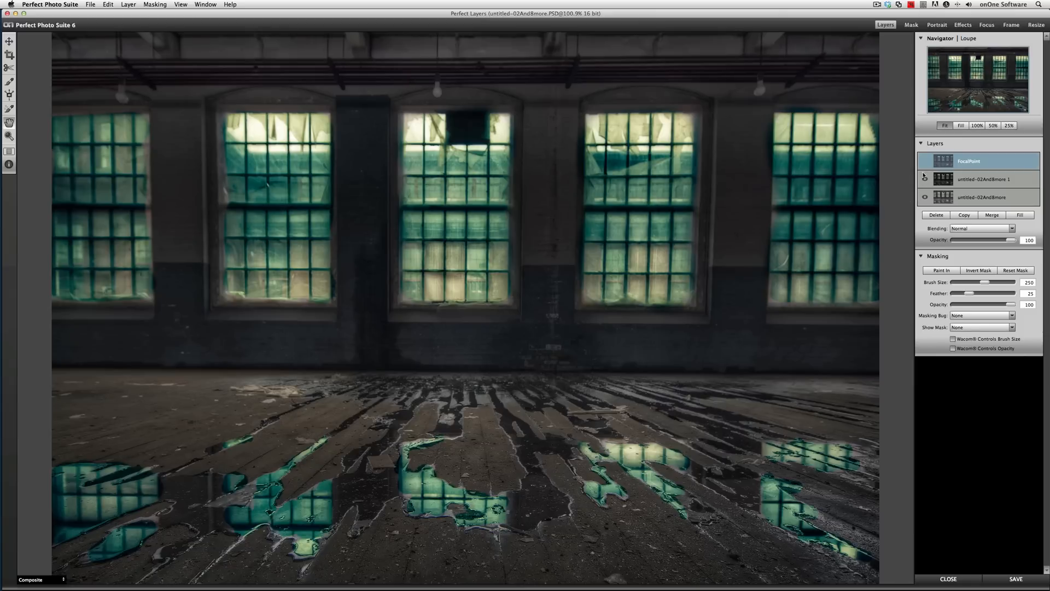
{"action": "left_click", "coordinate": [925, 161]}
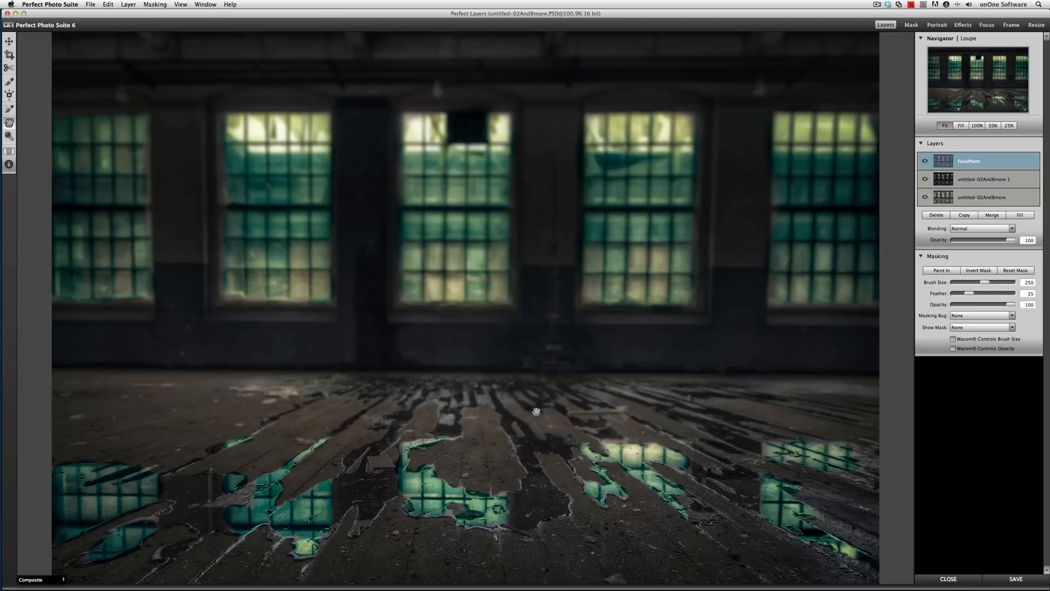
Save and close the layered image, and open untitled-02And8more.PSD for developing in Lightroom
{"action": "left_click", "coordinate": [1015, 579]}
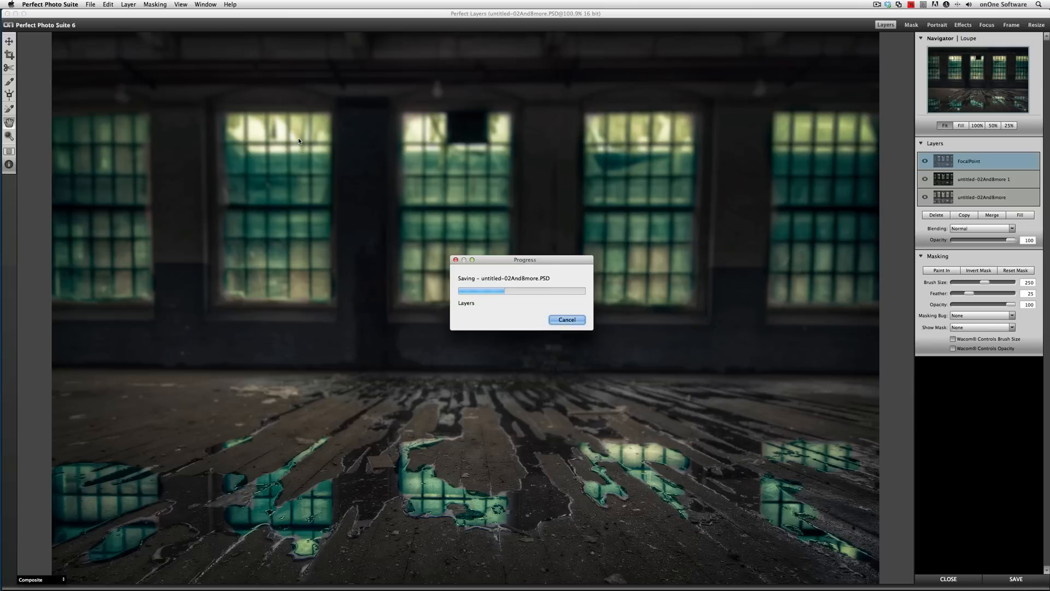
{"action": "left_click", "coordinate": [8, 13]}
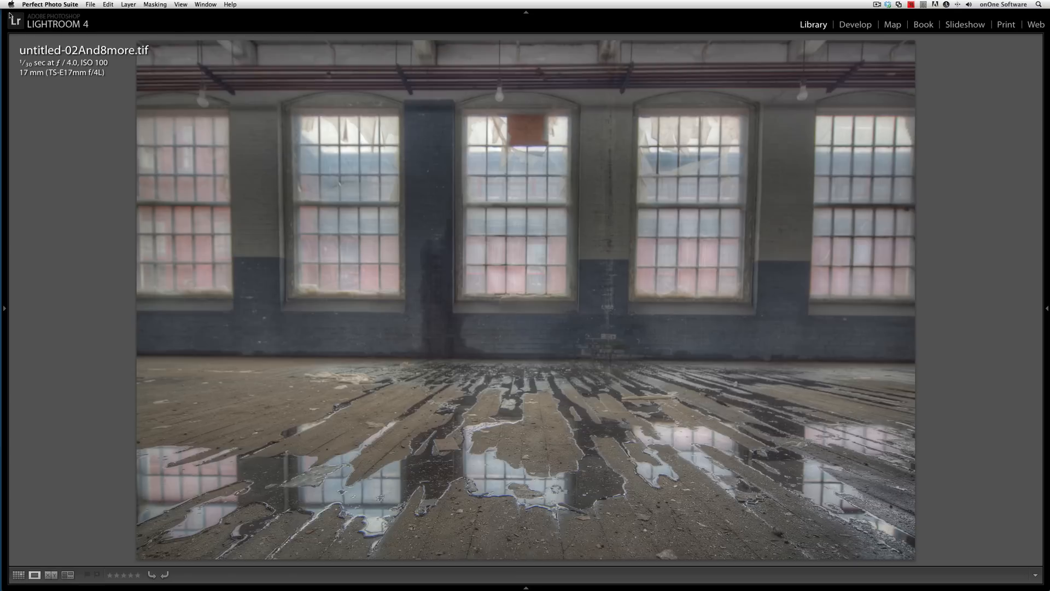
{"action": "key", "text": "g"}
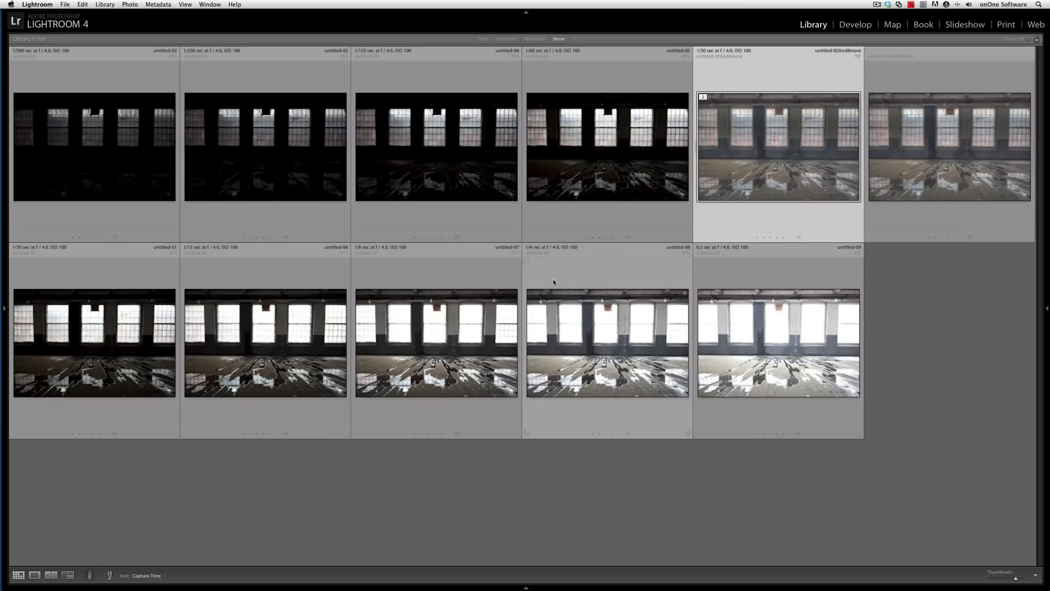
{"action": "left_click", "coordinate": [887, 180]}
{"action": "double_click", "coordinate": [888, 179]}
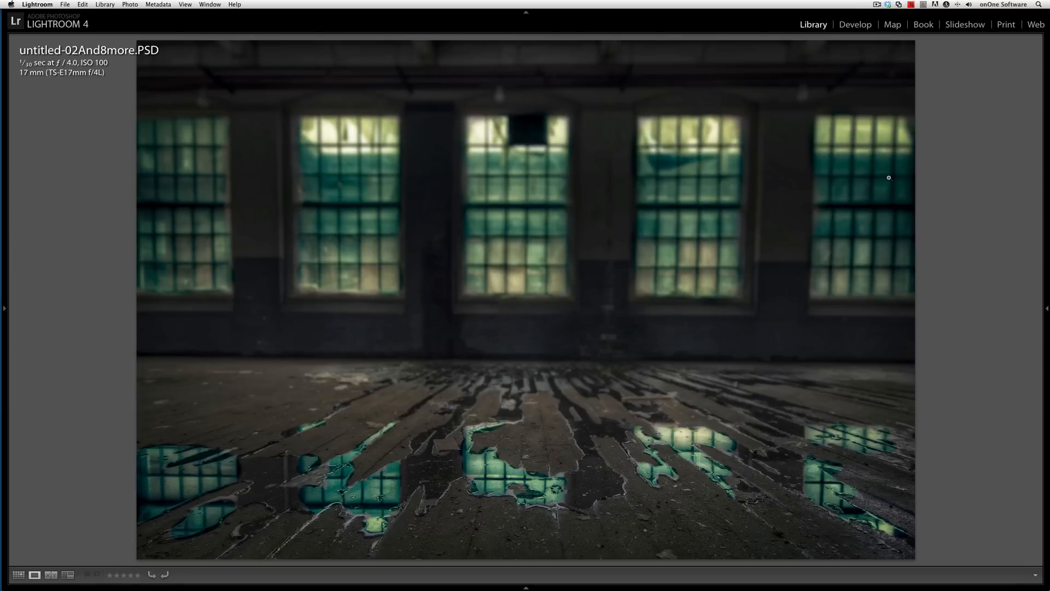
{"action": "left_click", "coordinate": [855, 24]}
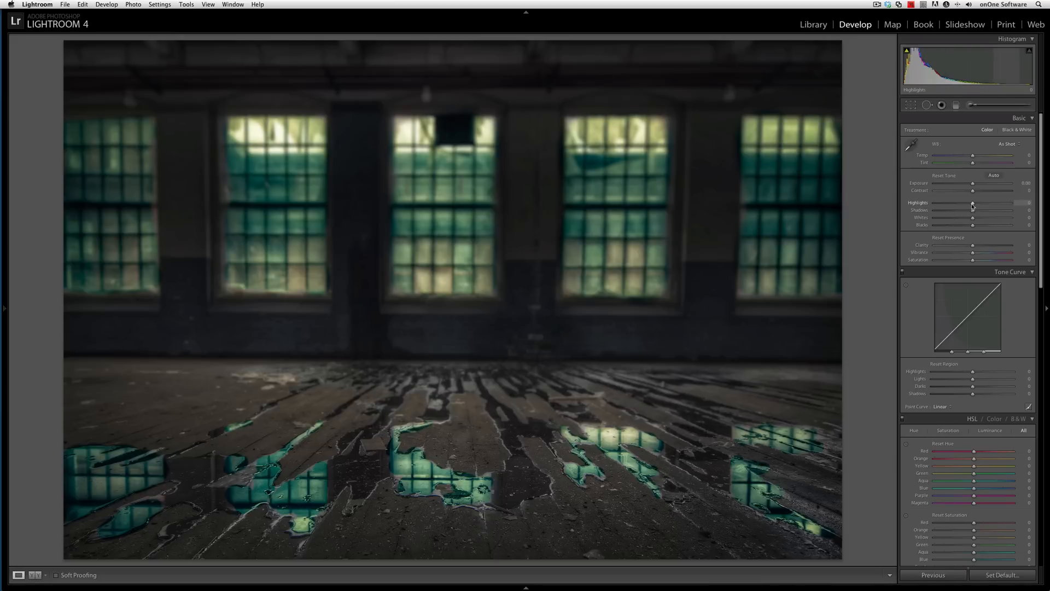
Raise Highlights slightly and set Shadows to +10 while checking the clipping previews
{"action": "left_click_drag", "start_coordinate": [974, 205], "coordinate": [973, 204]}
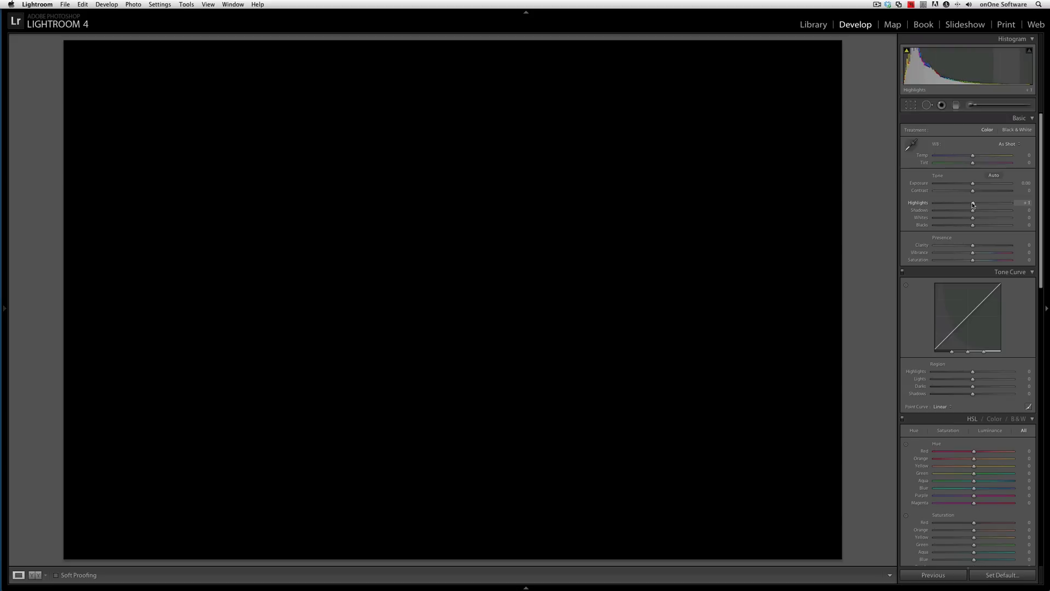
{"action": "left_click_drag", "start_coordinate": [973, 205], "coordinate": [987, 206]}
{"action": "left_click_drag", "start_coordinate": [986, 204], "coordinate": [979, 205]}
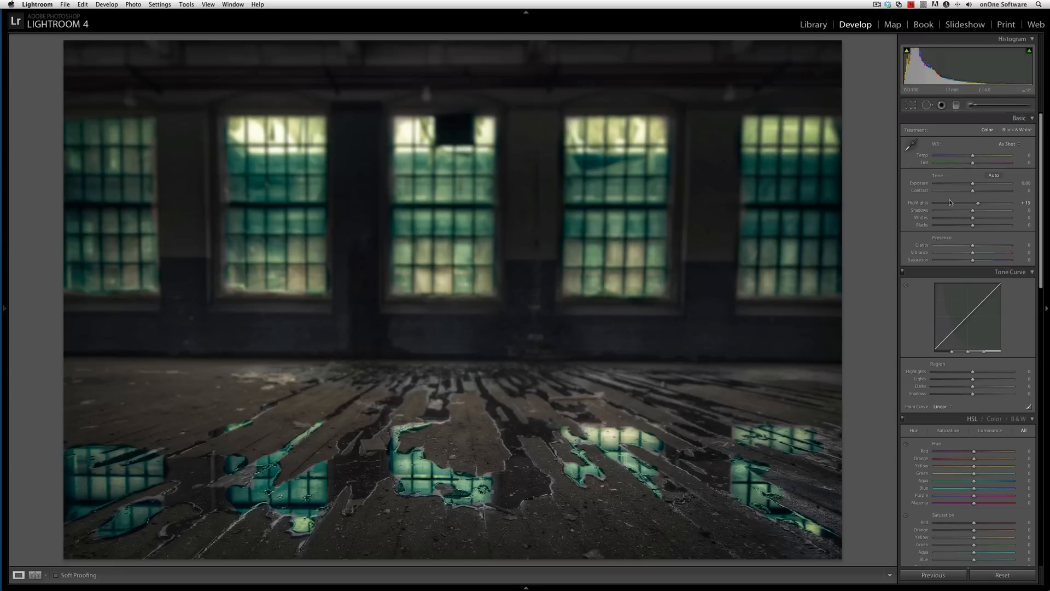
{"action": "left_click_drag", "start_coordinate": [972, 211], "coordinate": [972, 212]}
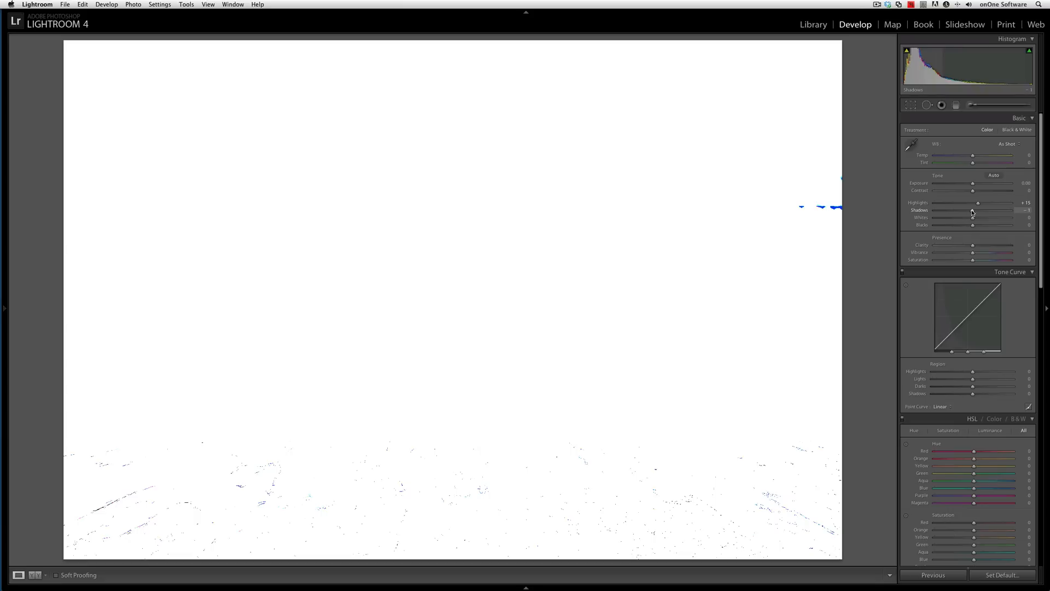
{"action": "left_click_drag", "start_coordinate": [973, 213], "coordinate": [977, 212]}
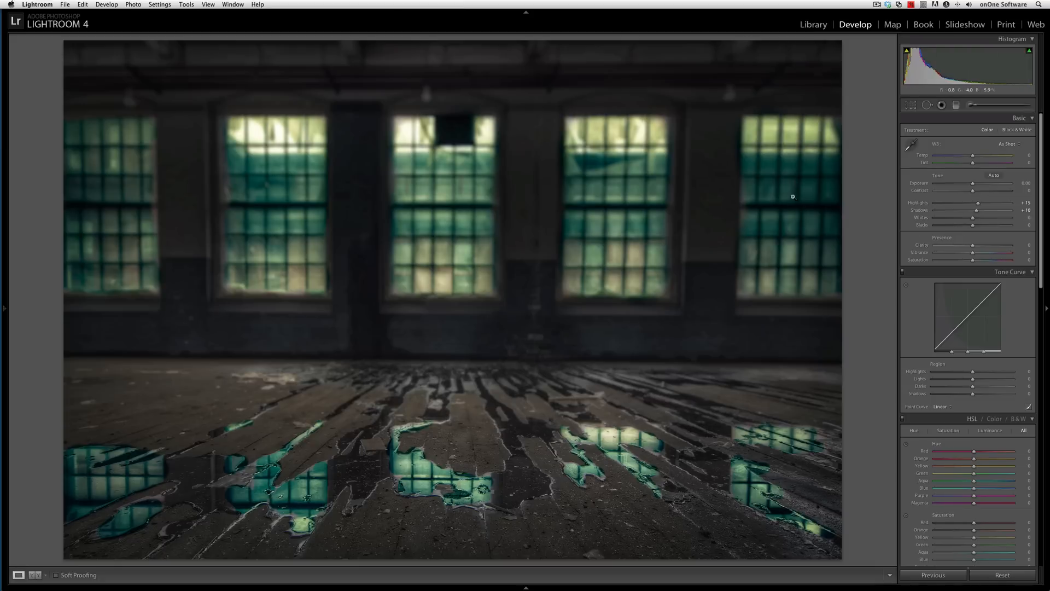
Set Whites to -4 and Blacks to +7 with the help of the clipping previews
{"action": "left_click", "coordinate": [973, 218], "text": "alt"}
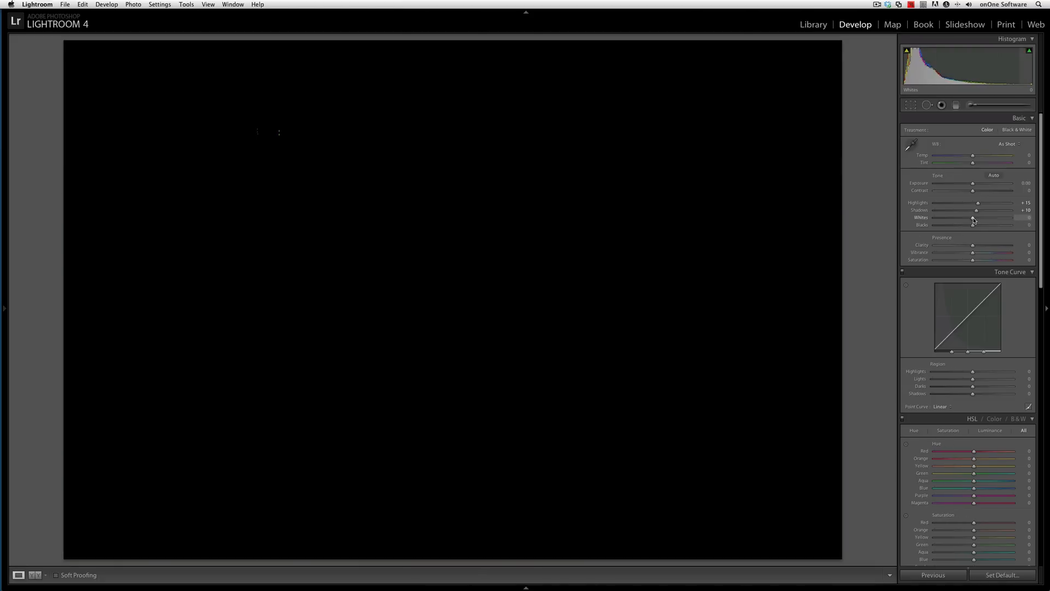
{"action": "left_click_drag", "start_coordinate": [974, 220], "coordinate": [971, 220]}
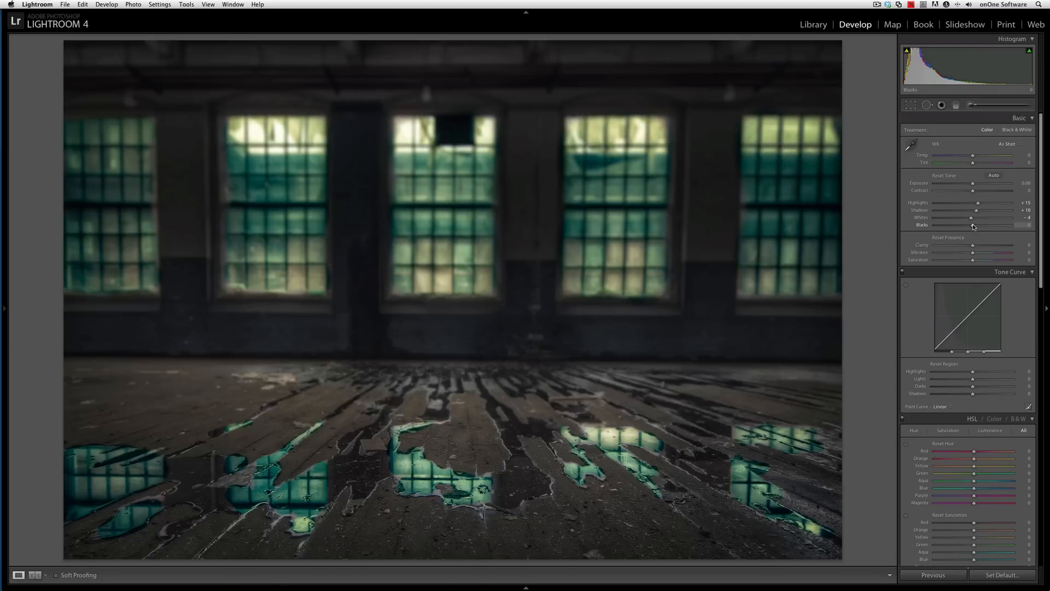
{"action": "left_click", "coordinate": [973, 226], "text": "alt"}
{"action": "left_click_drag", "start_coordinate": [973, 226], "coordinate": [975, 225]}
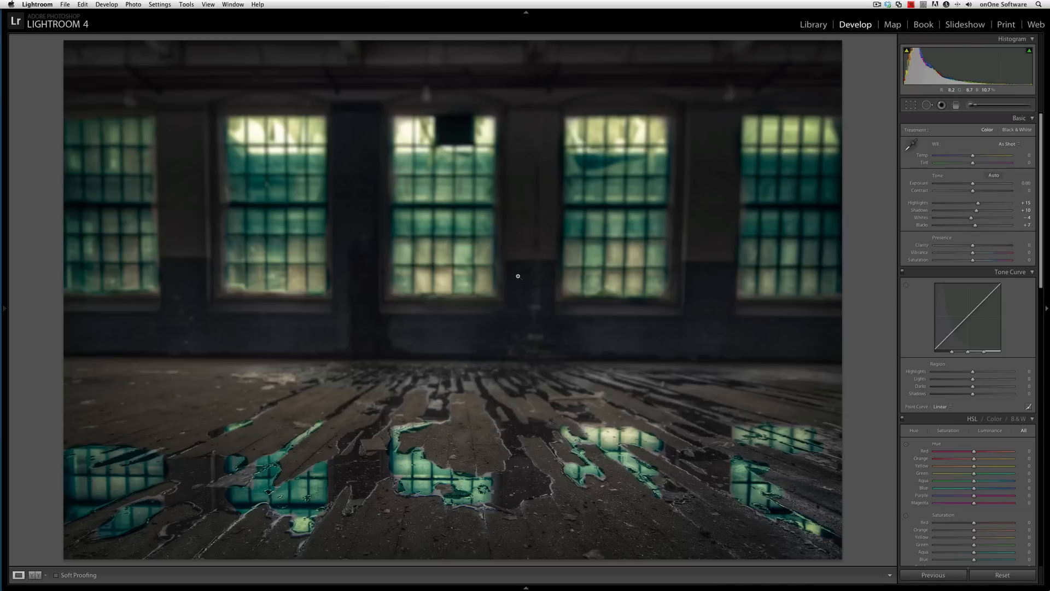
Set Contrast to +6, Clarity to +14, Vibrance to +10 and Highlights to +12
{"action": "left_click_drag", "start_coordinate": [973, 192], "coordinate": [975, 192]}
{"action": "left_click_drag", "start_coordinate": [973, 246], "coordinate": [979, 255]}
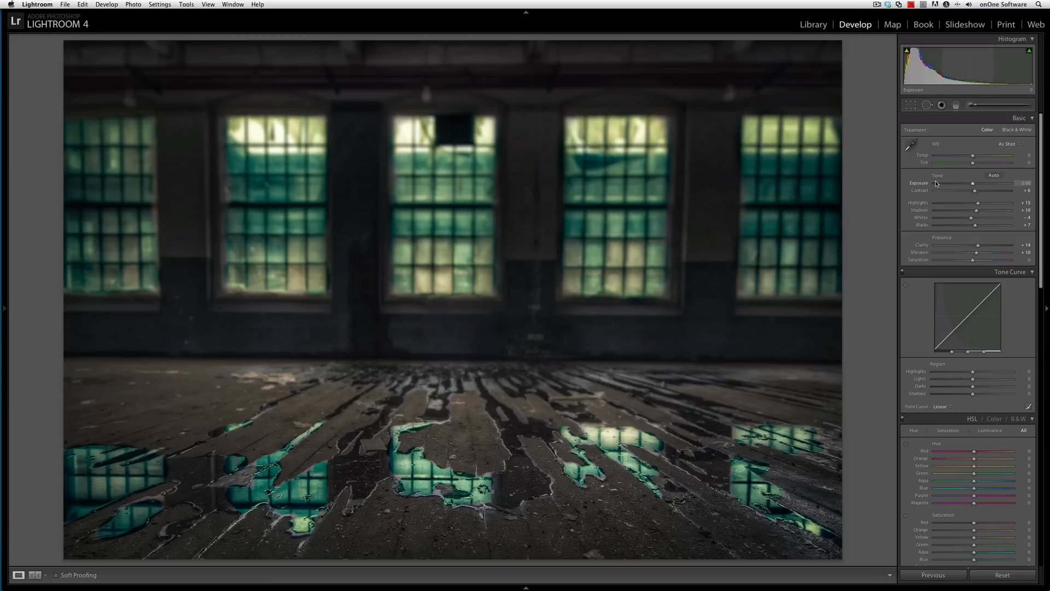
{"action": "key", "text": "alt"}
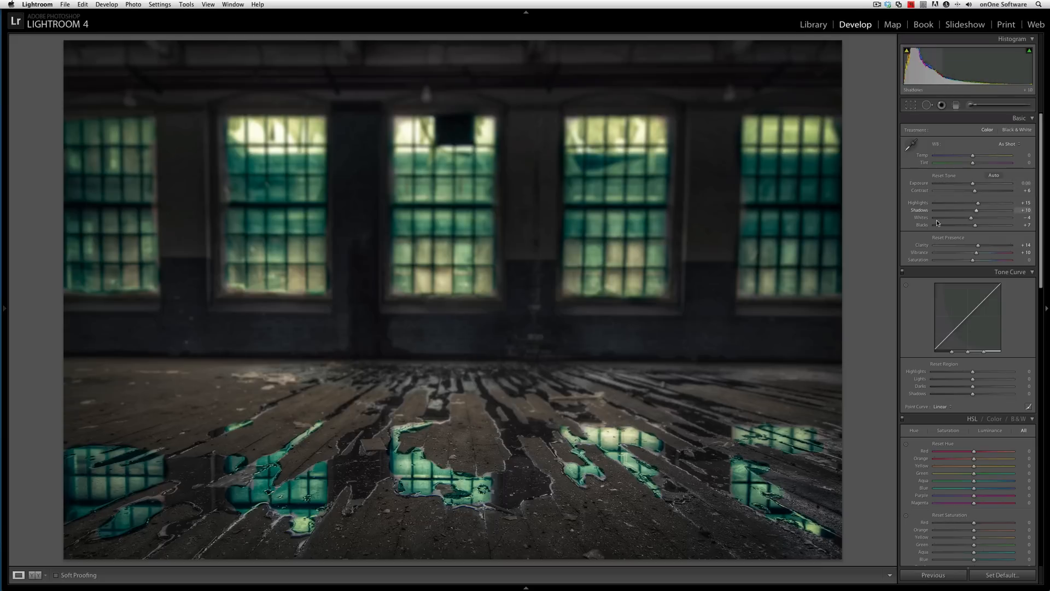
{"action": "left_click_drag", "start_coordinate": [978, 203], "coordinate": [978, 205]}
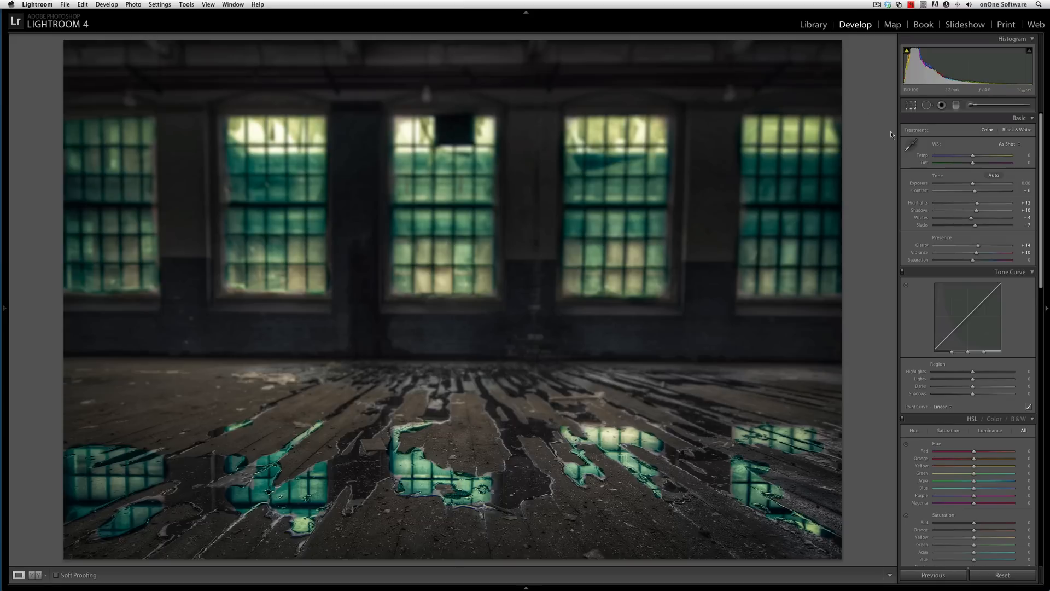
Crop the image to about 1845 x 1230 pixels at the original aspect ratio, trimming the dark ceiling and the side edges
{"action": "key", "text": "r"}
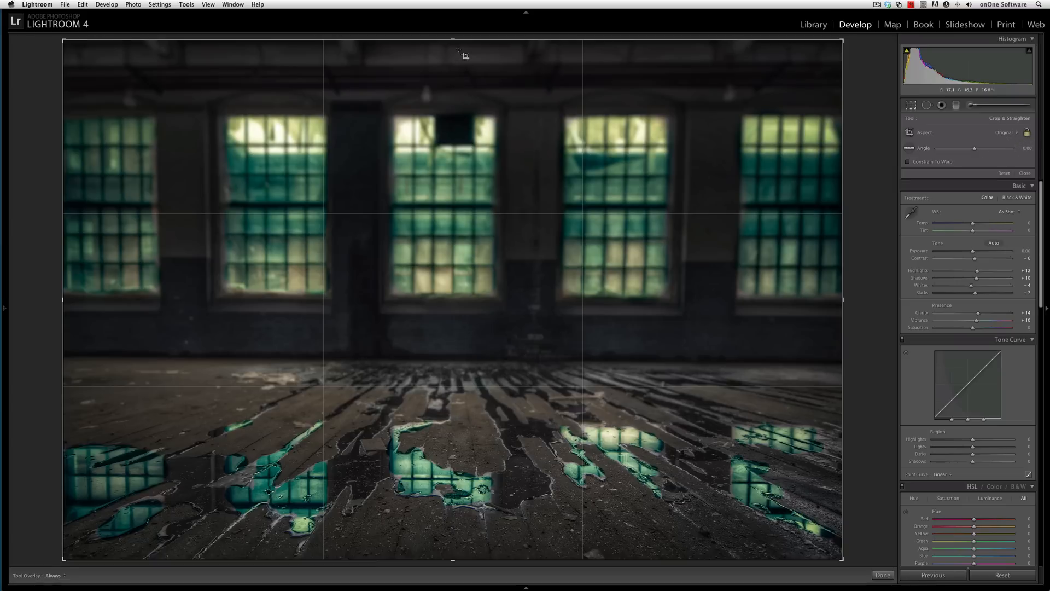
{"action": "left_click_drag", "start_coordinate": [451, 40], "coordinate": [453, 60]}
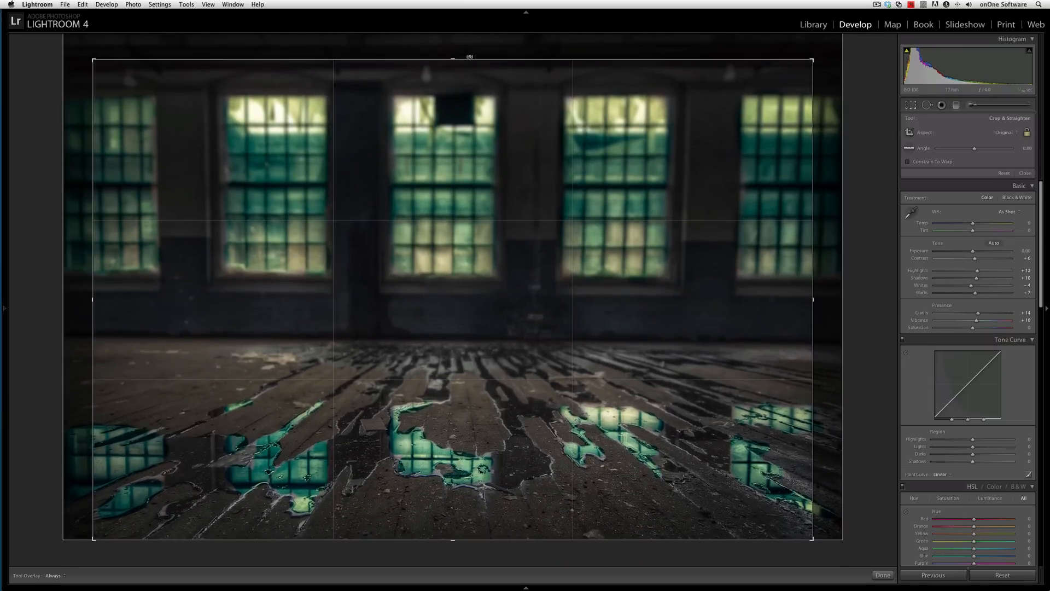
{"action": "key", "text": "Return"}
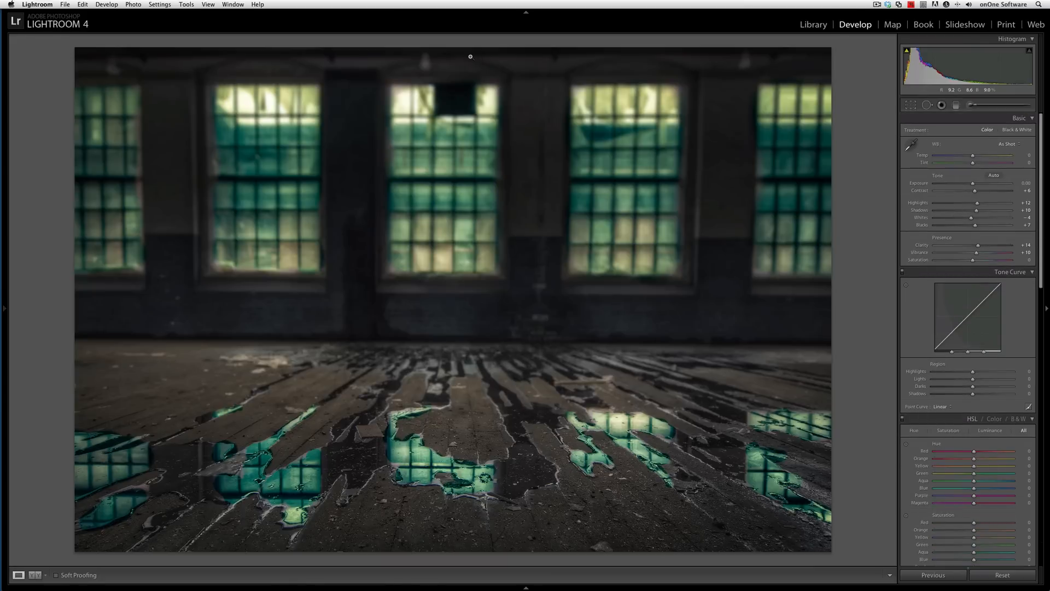
Compare the finished untitled-02And8more.PSD with the neighbouring photos and the tone-mapped TIFF at enlarged size in the Library
{"action": "key", "text": "g"}
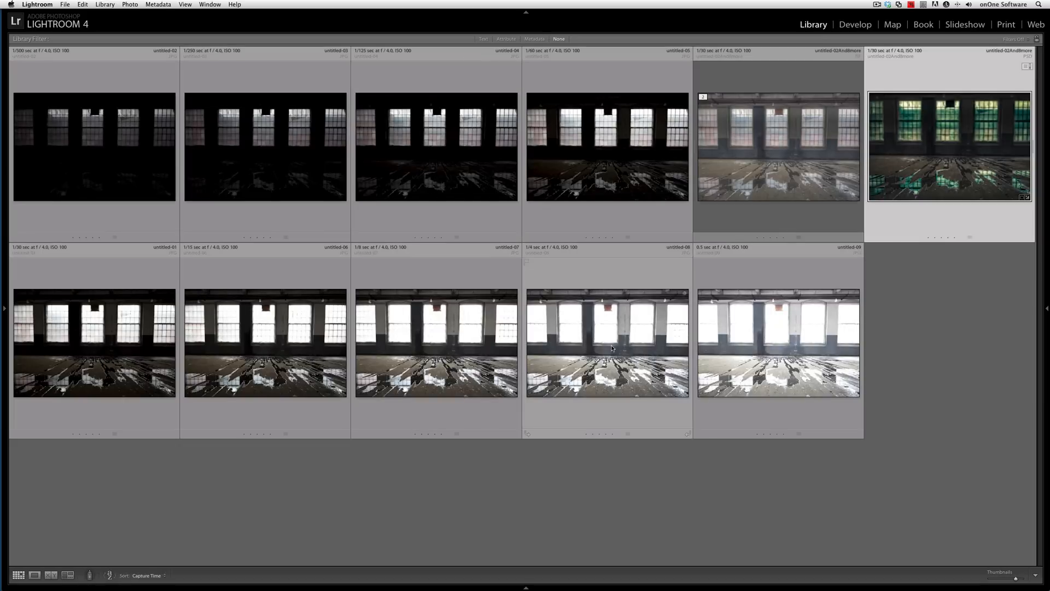
{"action": "double_click", "coordinate": [891, 172]}
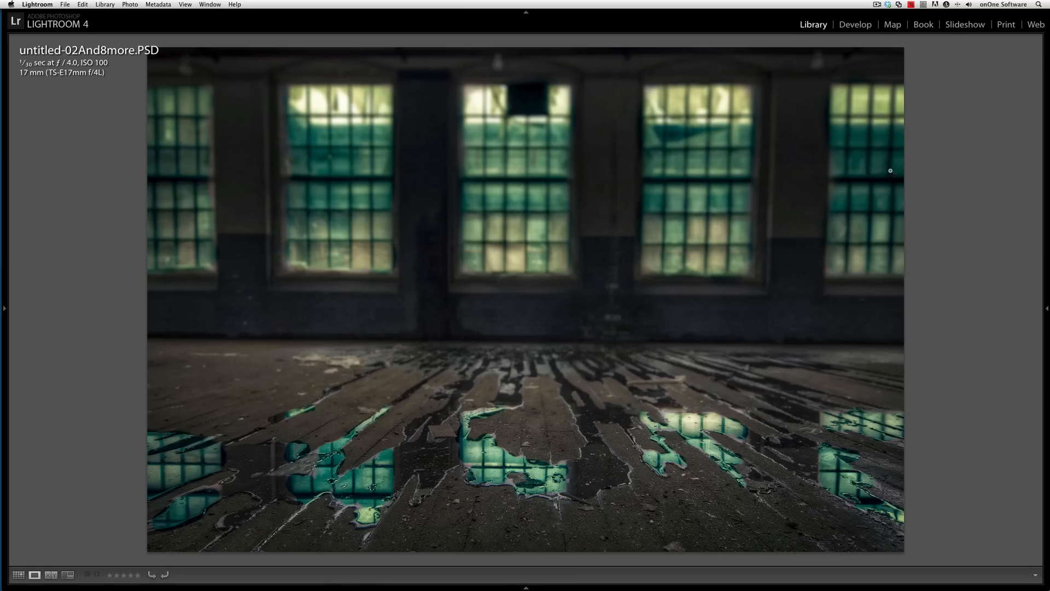
{"action": "key", "text": "Right"}
{"action": "key", "text": "Left"}
{"action": "key", "text": "Right"}
{"action": "key", "text": "Left"}
{"action": "key", "text": "Left"}
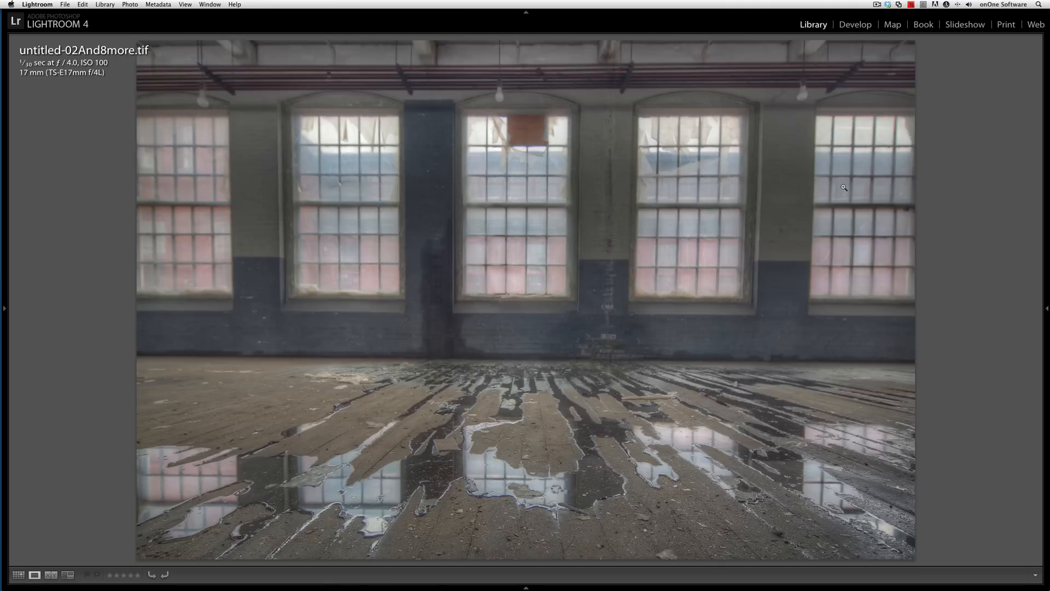
Select all photos in the folder with the finished PSD as the source, and synchronize only its Crop settings, including Straighten Angle and Aspect Ratio
{"action": "key", "text": "g"}
{"action": "left_click", "coordinate": [892, 155]}
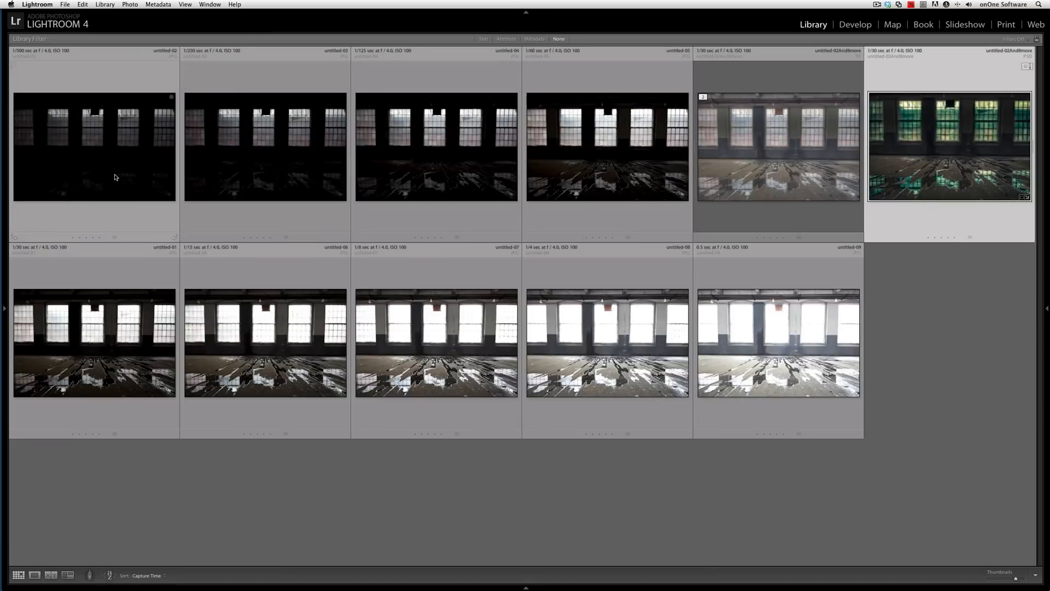
{"action": "left_click", "coordinate": [88, 173], "text": "shift"}
{"action": "left_click", "coordinate": [131, 273], "text": "shift"}
{"action": "left_click", "coordinate": [260, 329], "text": "super"}
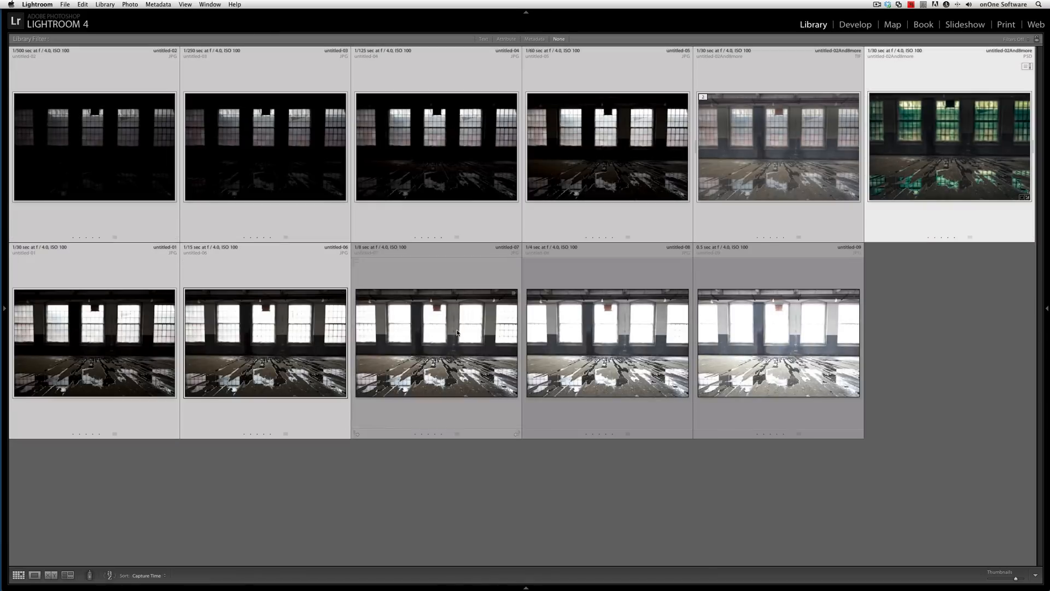
{"action": "left_click", "coordinate": [459, 331], "text": "super"}
{"action": "left_click", "coordinate": [624, 330], "text": "super"}
{"action": "left_click", "coordinate": [792, 328], "text": "super"}
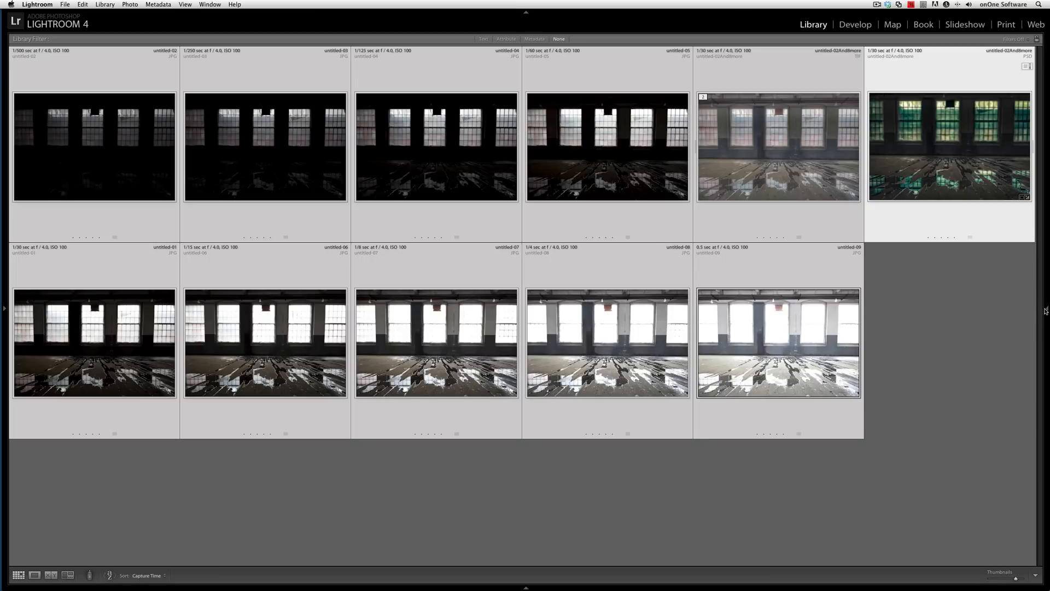
{"action": "mouse_move", "coordinate": [1046, 309]}
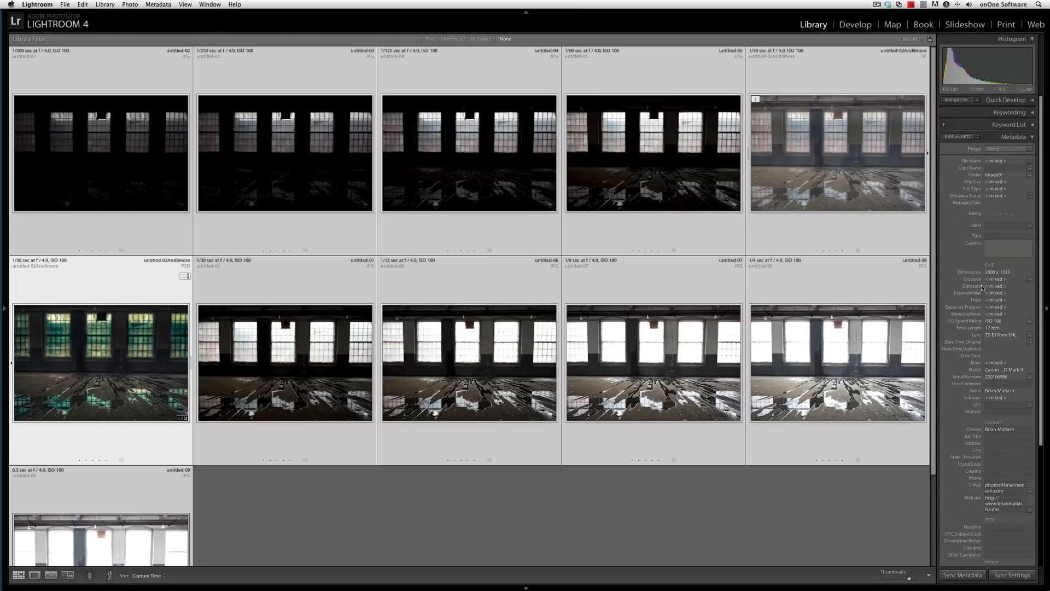
{"action": "left_click", "coordinate": [1010, 576]}
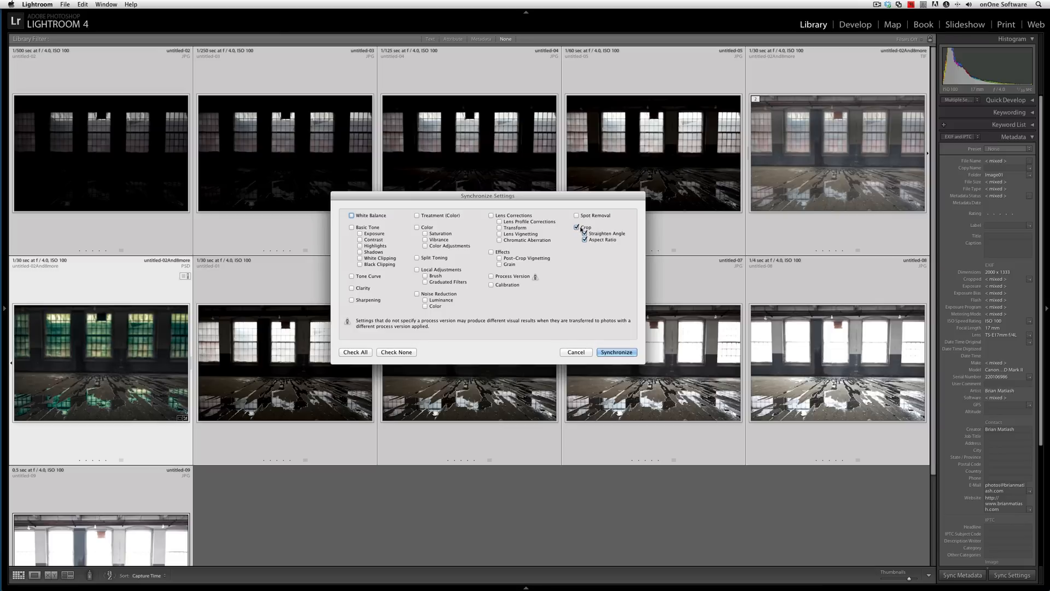
{"action": "left_click", "coordinate": [617, 353]}
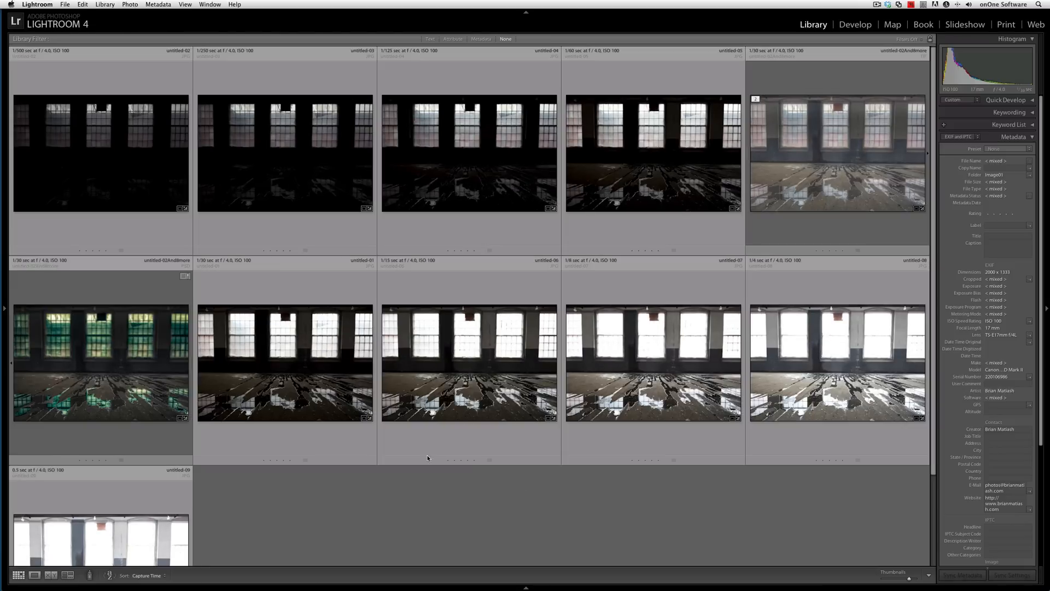
Compare the cropped PSD, the TIFF and the original exposures one after another at enlarged size, and return to the thumbnail overview
{"action": "double_click", "coordinate": [172, 380]}
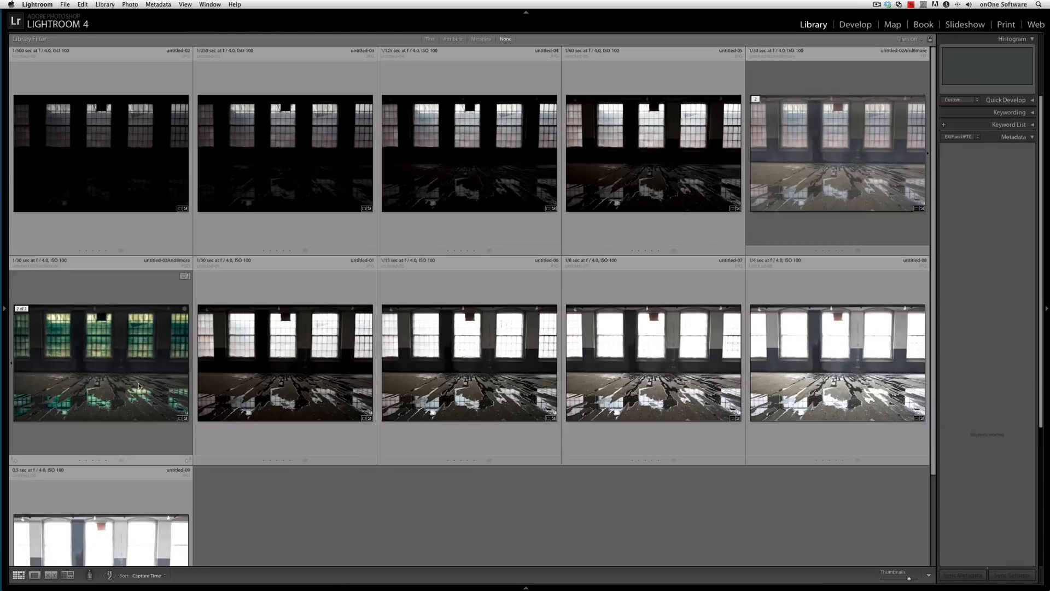
{"action": "key", "text": "Right"}
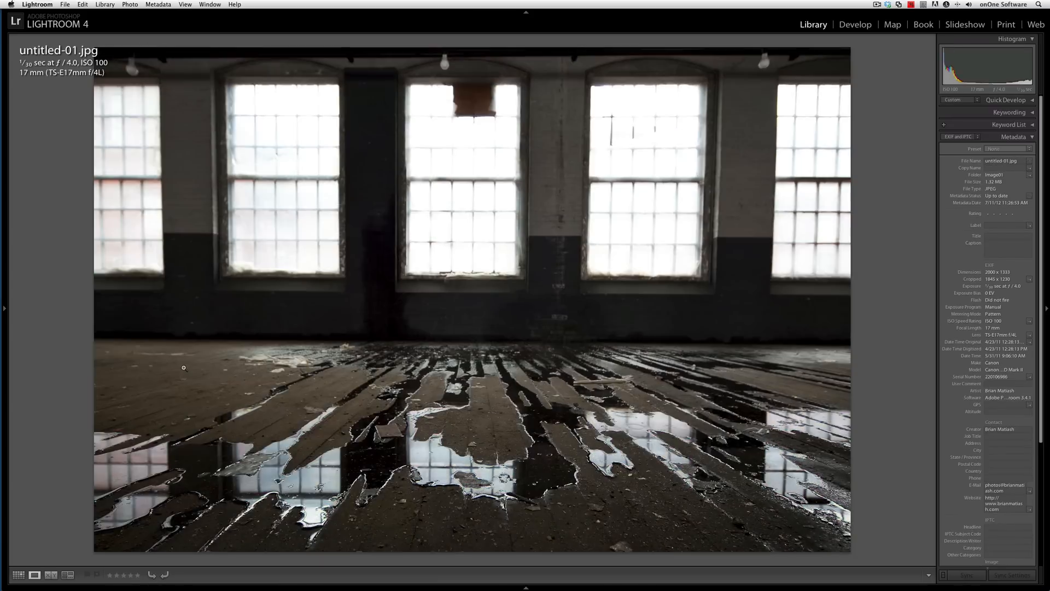
{"action": "key", "text": "Left"}
{"action": "key", "text": "Left"}
{"action": "key", "text": "Left"}
{"action": "key", "text": "Right"}
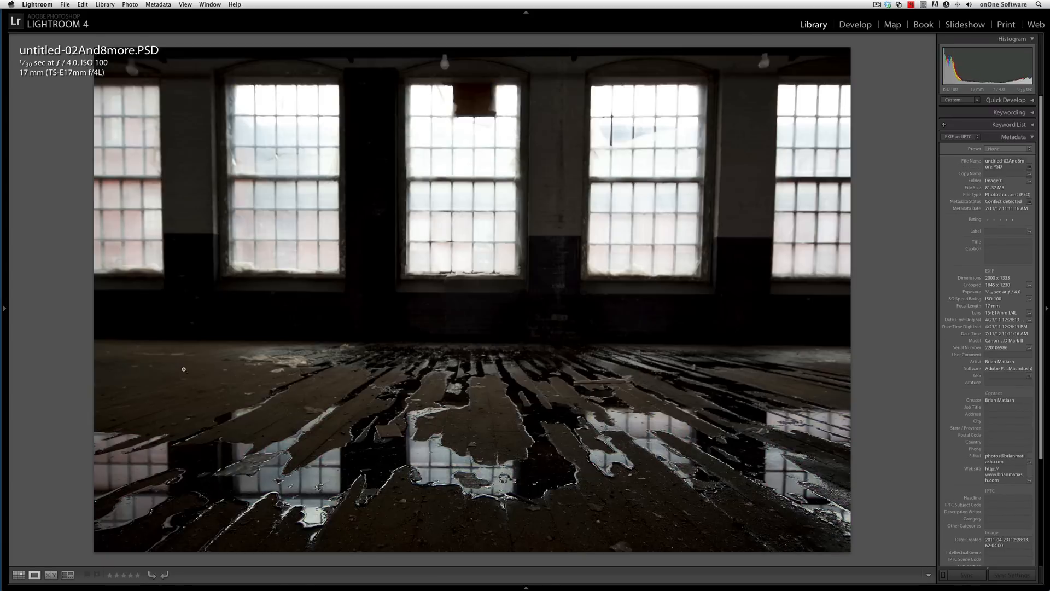
{"action": "key", "text": "Left"}
{"action": "key", "text": "Left"}
{"action": "key", "text": "Right"}
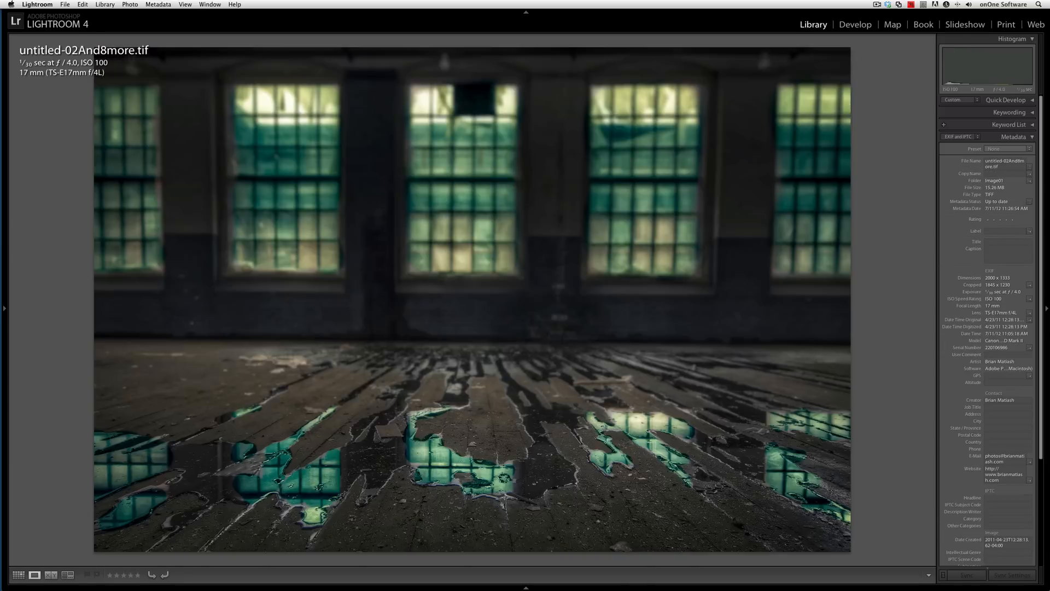
{"action": "key", "text": "g"}
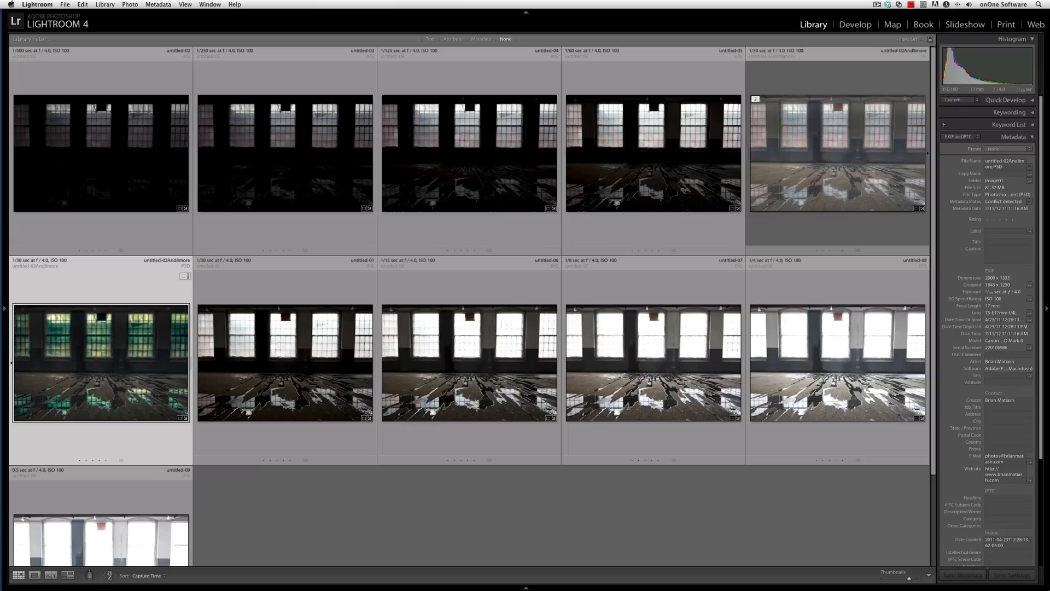
Review several bracketed exposures among the thumbnails and examine untitled-06.jpg at enlarged size
{"action": "key", "text": "super+Tab"}
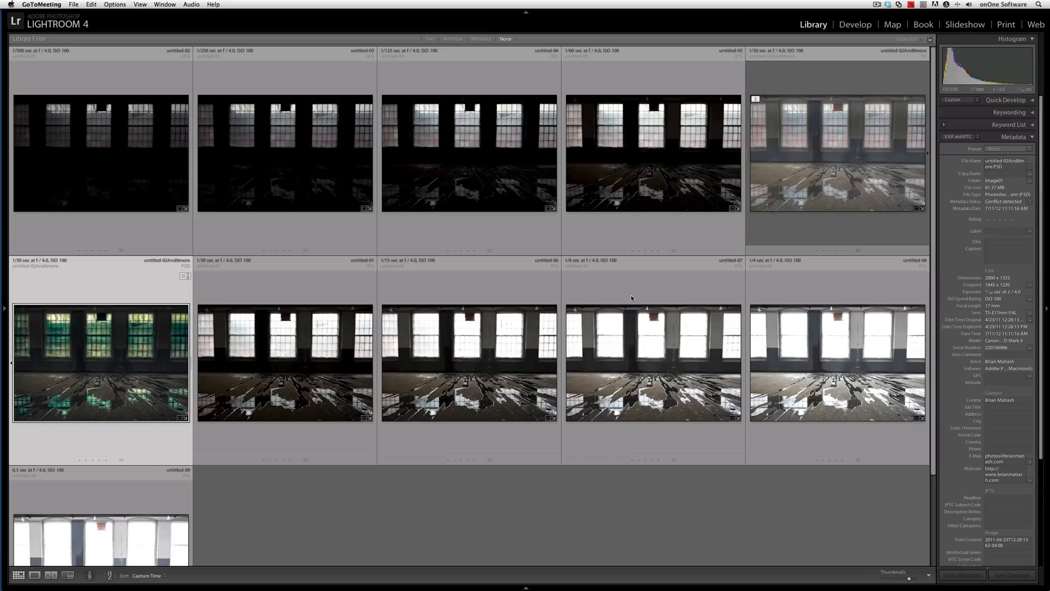
{"action": "left_click", "coordinate": [160, 163]}
{"action": "left_click", "coordinate": [437, 164]}
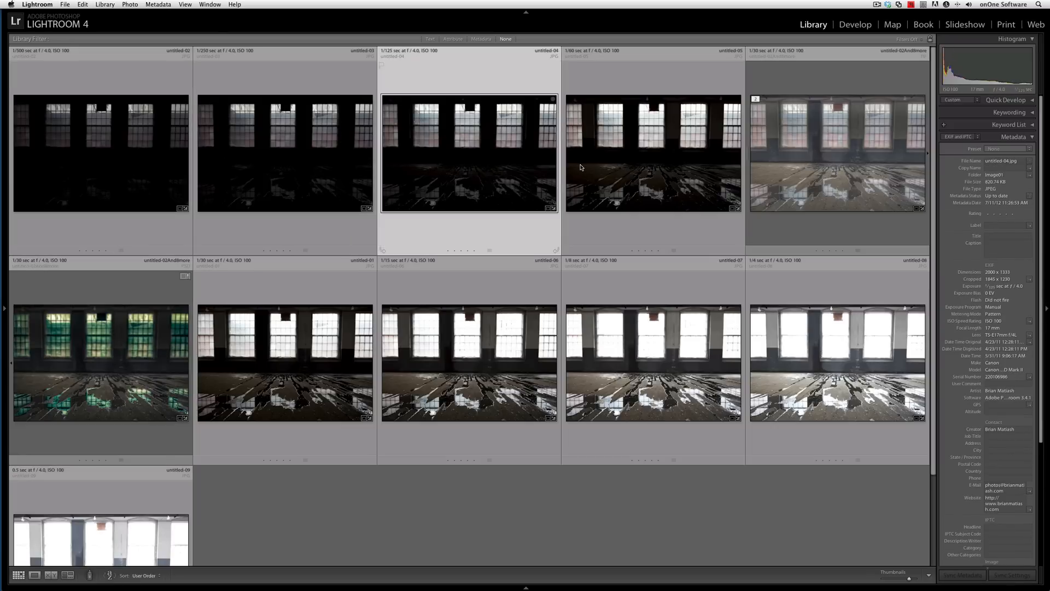
{"action": "left_click", "coordinate": [606, 171]}
{"action": "left_click", "coordinate": [606, 357]}
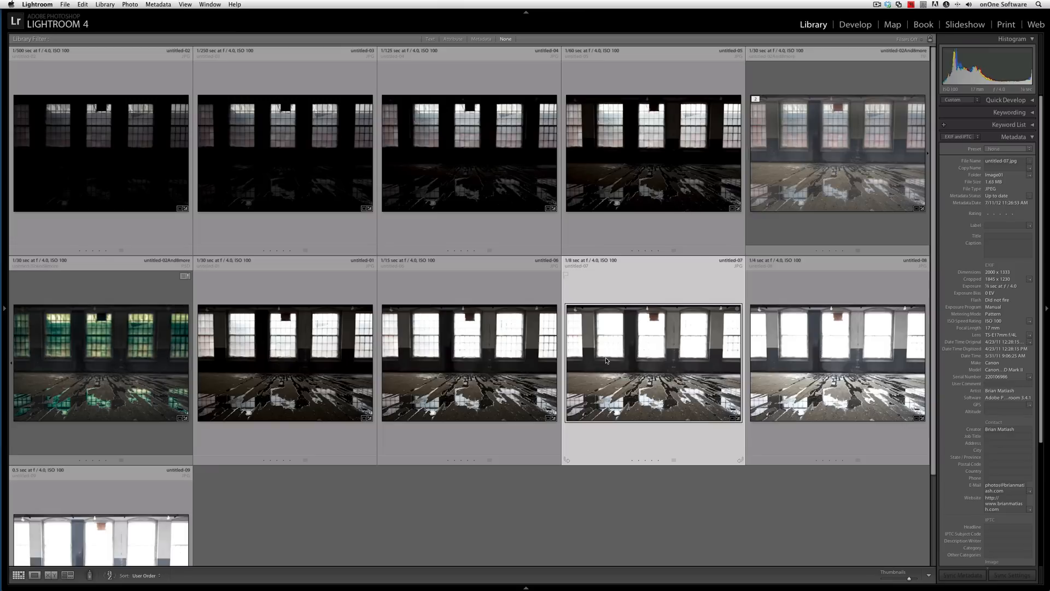
{"action": "double_click", "coordinate": [535, 375]}
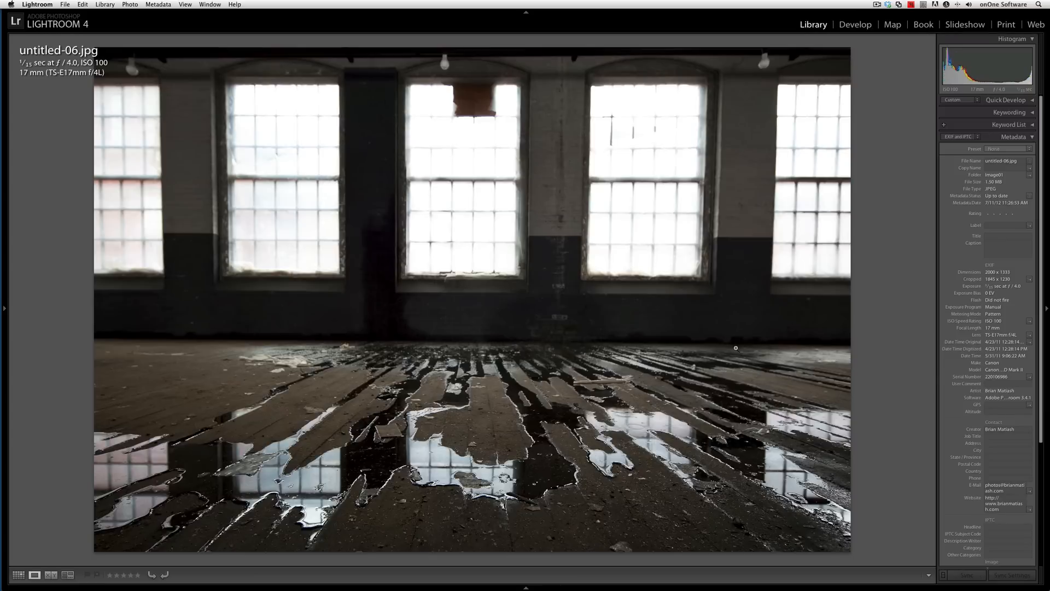
{"action": "key", "text": "g"}
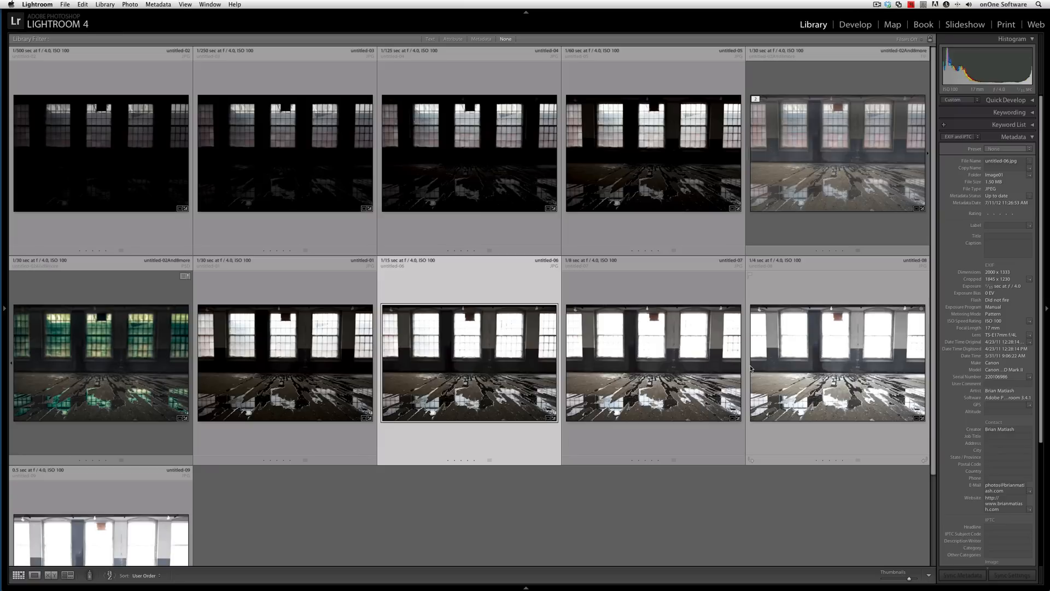
Display the finished untitled-02And8more.PSD at enlarged size for review
{"action": "double_click", "coordinate": [164, 350]}
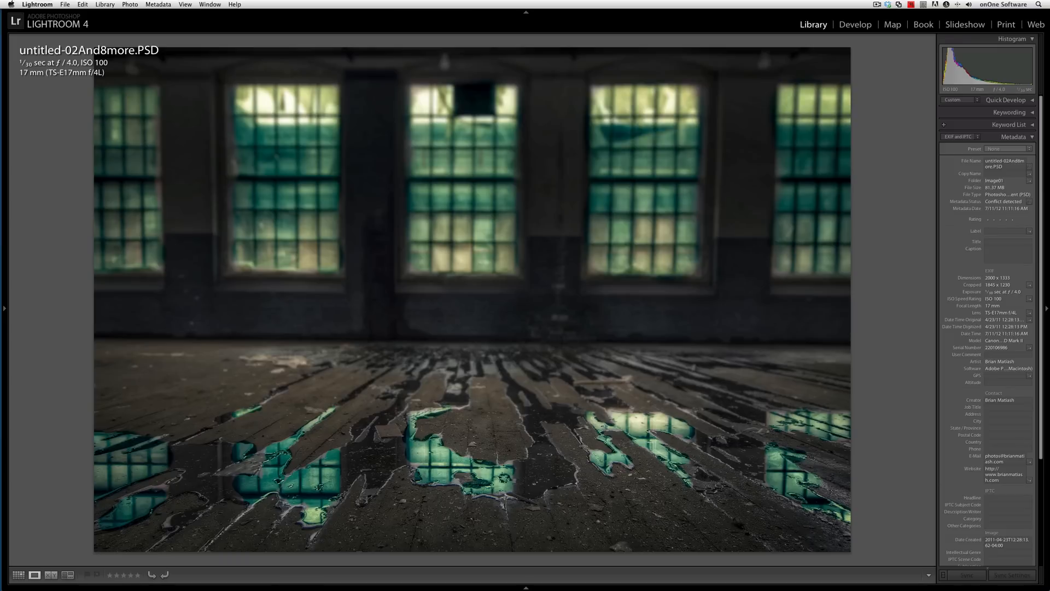
{"action": "key", "text": "super+Tab"}
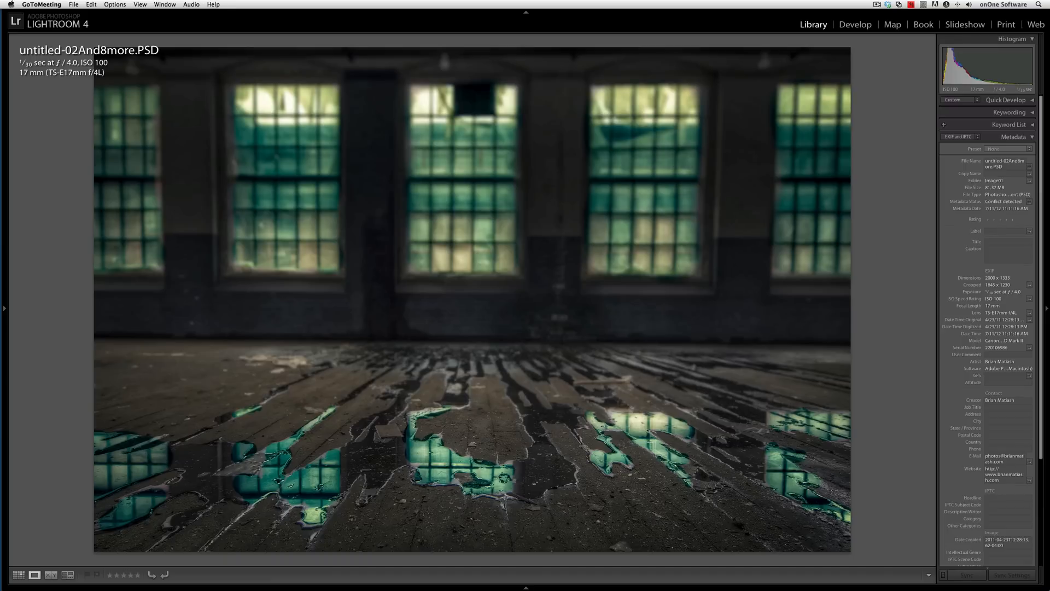
{"action": "left_click", "coordinate": [920, 337]}
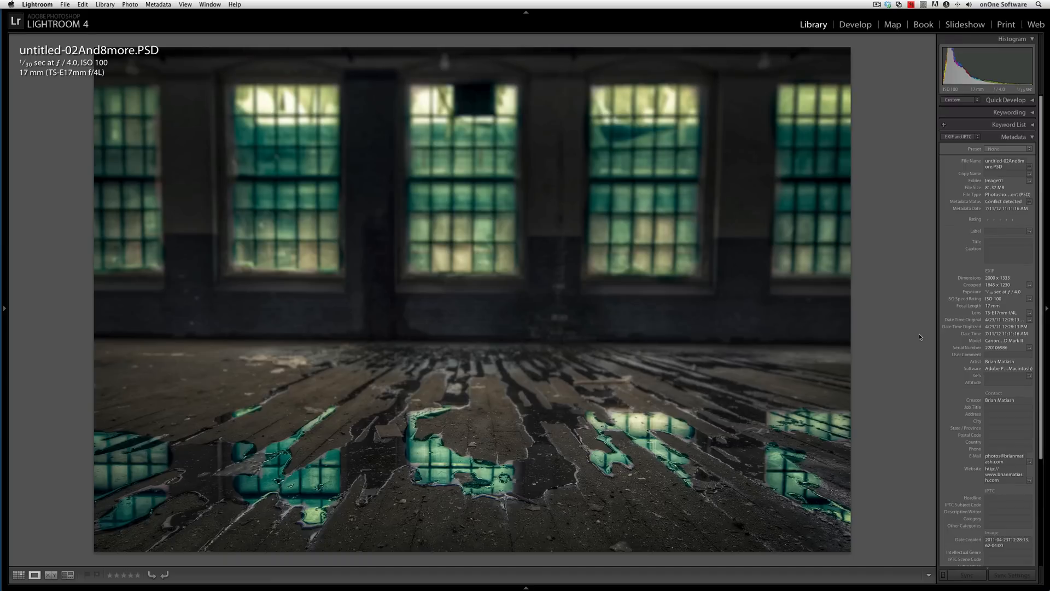
{"action": "key", "text": "g"}
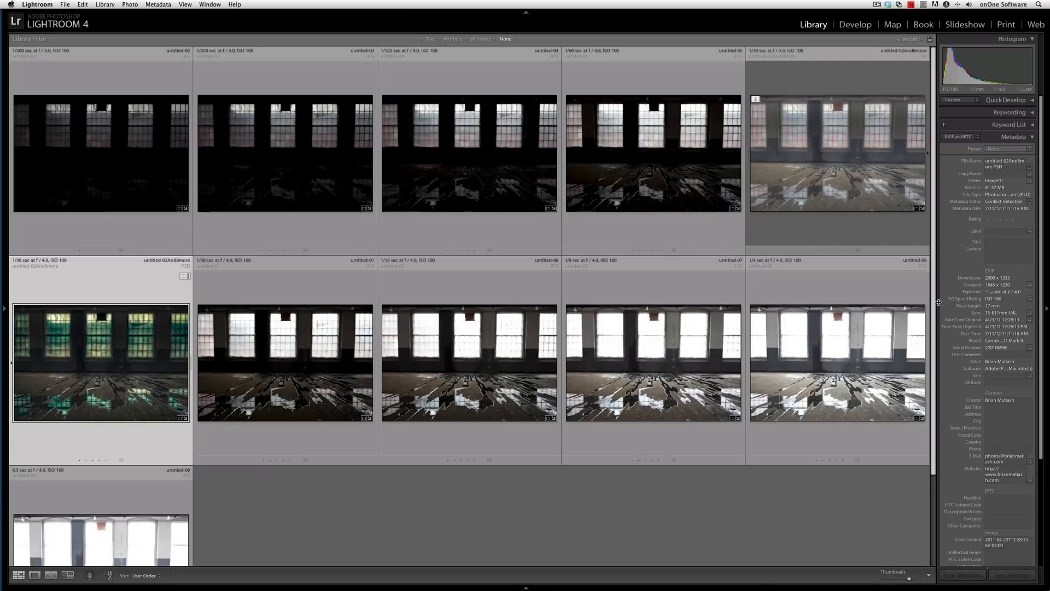
{"action": "key", "text": "e"}
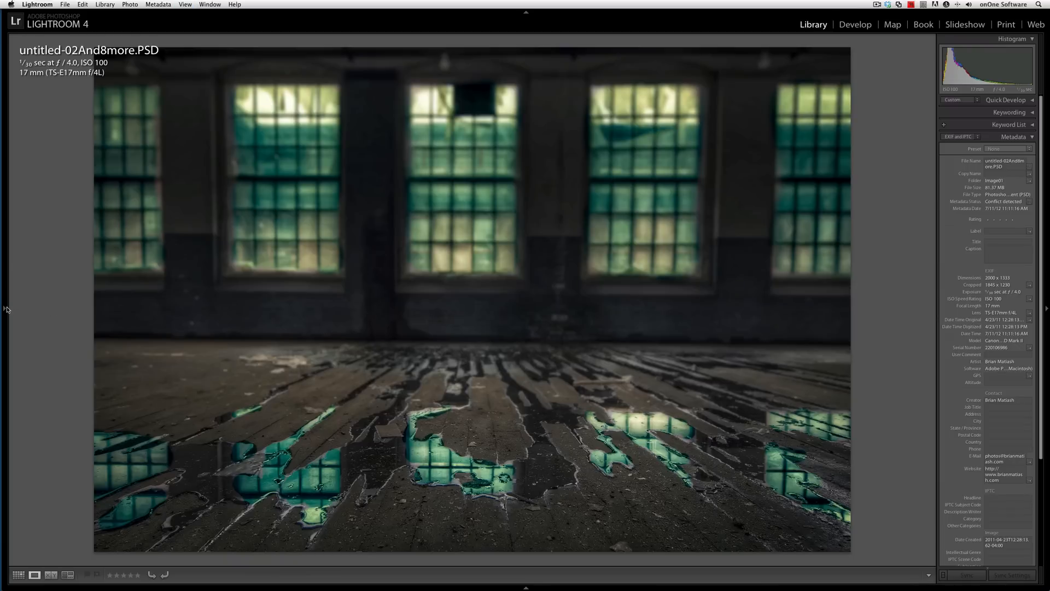
Reveal the folder list and show the photos of the Image02 folder as thumbnails
{"action": "left_click", "coordinate": [5, 310]}
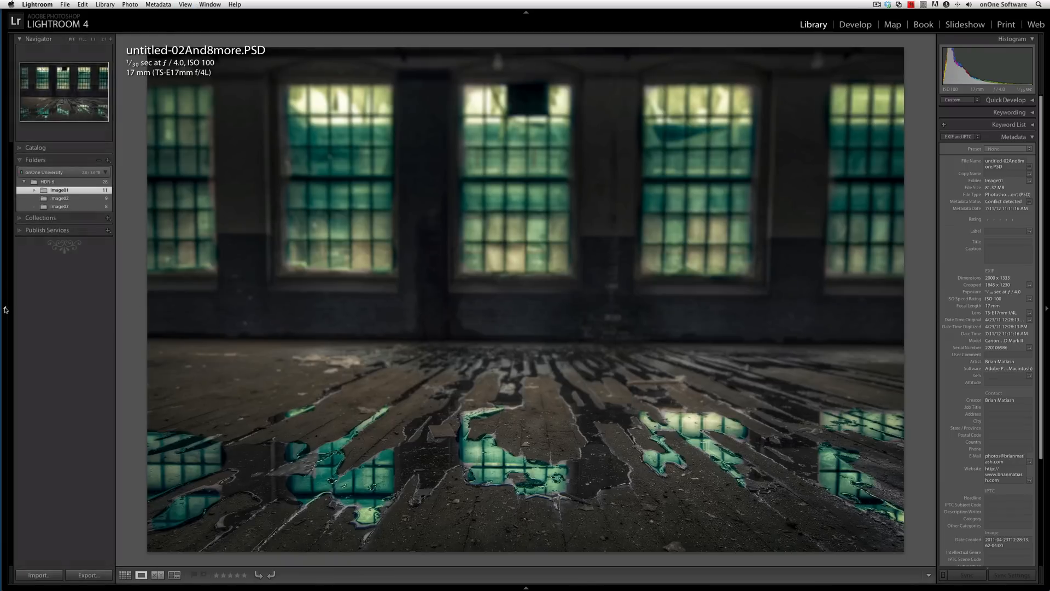
{"action": "left_click", "coordinate": [51, 201]}
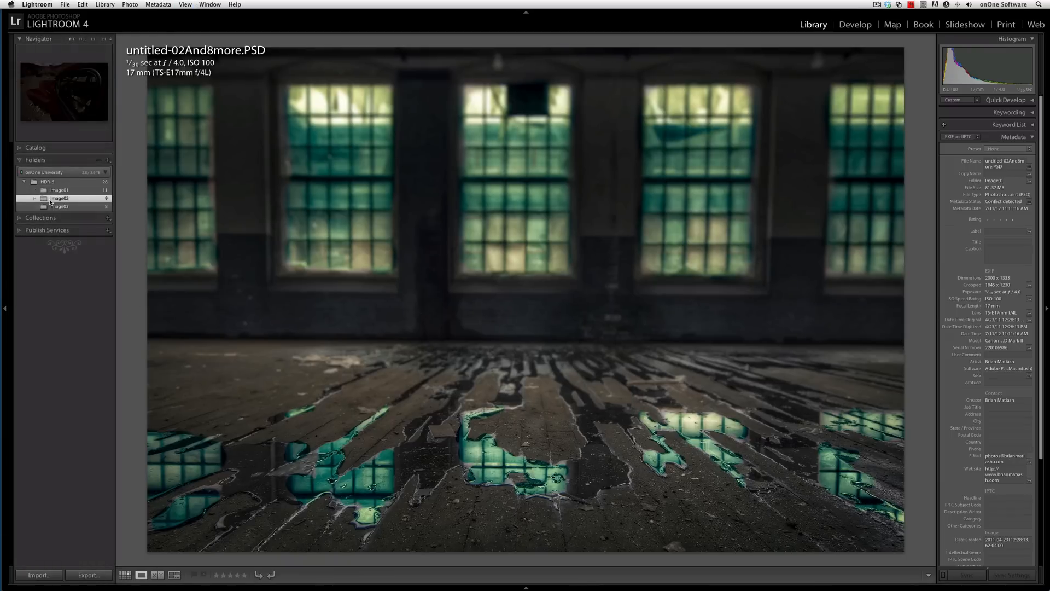
{"action": "key", "text": "g"}
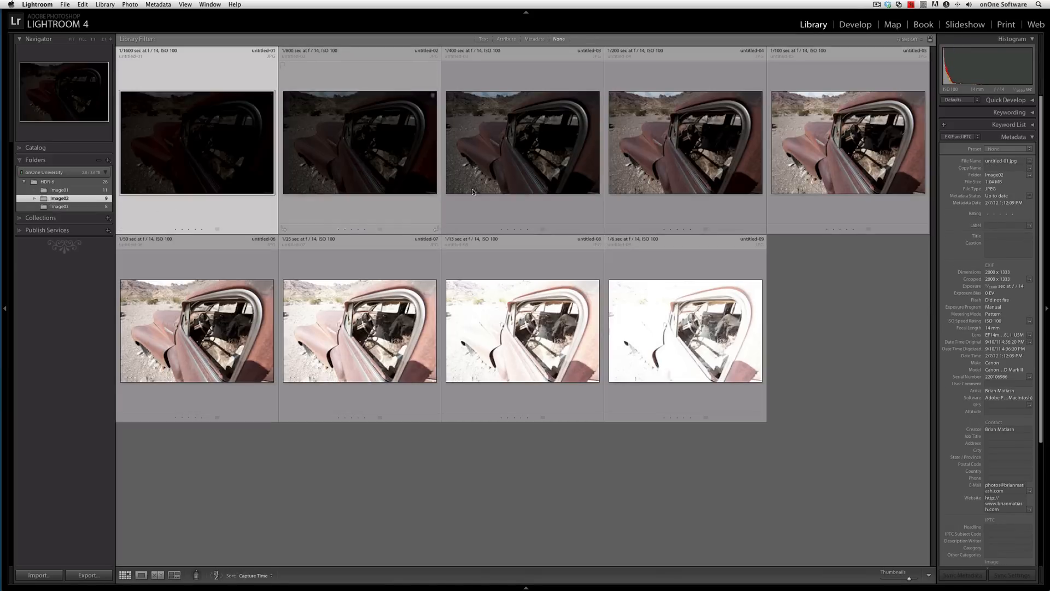
Examine untitled-05.jpg of the rusty car enlarged, and step through the bracketed exposures from untitled-01.jpg onward
{"action": "double_click", "coordinate": [795, 157]}
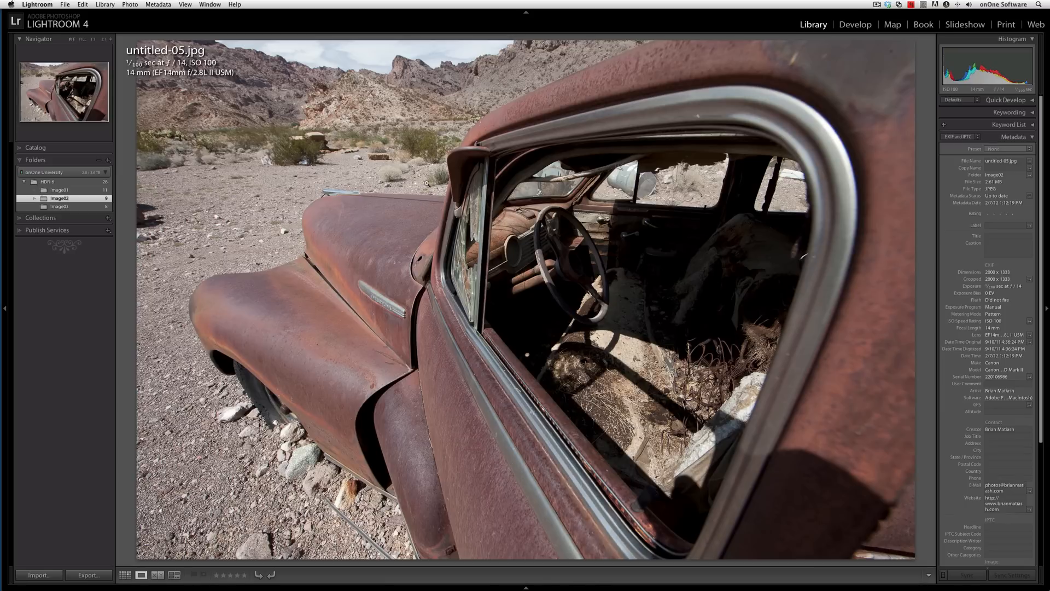
{"action": "key", "text": "g"}
{"action": "double_click", "coordinate": [232, 155]}
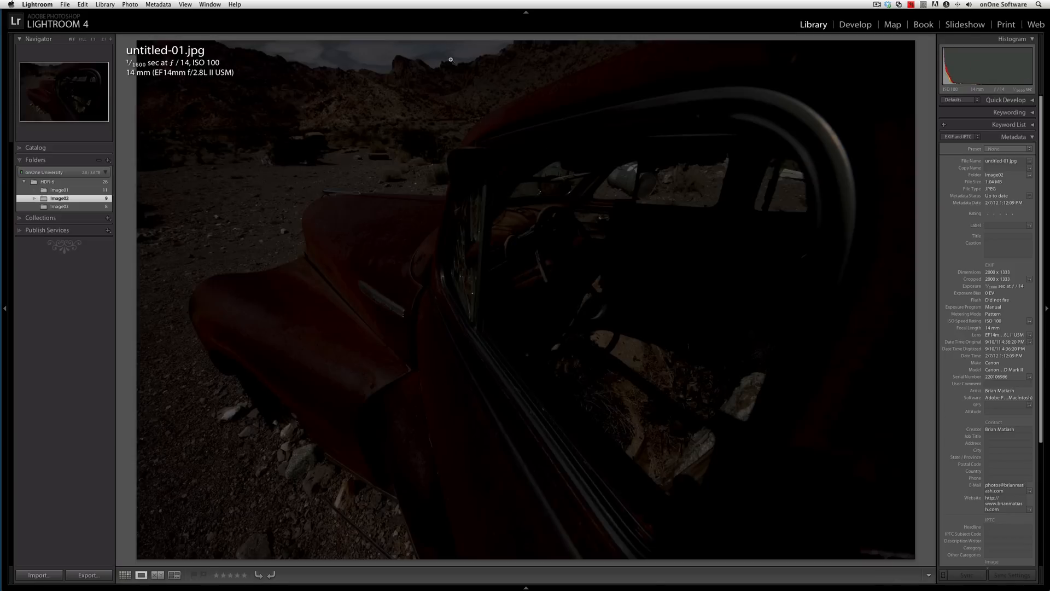
{"action": "key", "text": "Right"}
{"action": "key", "text": "Right"}
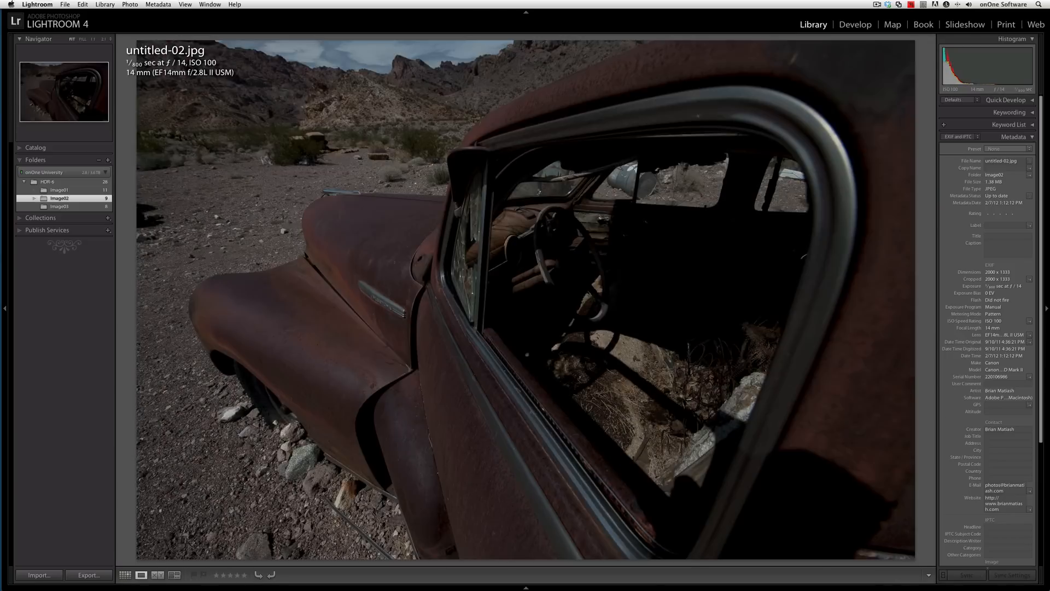
{"action": "key", "text": "Right"}
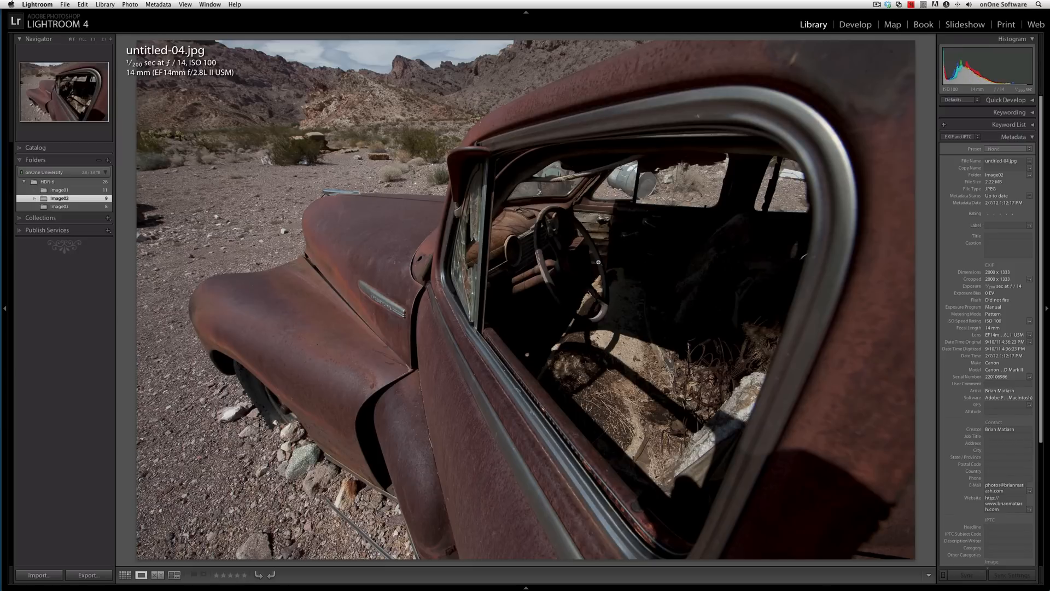
{"action": "key", "text": "Right"}
{"action": "key", "text": "Right"}
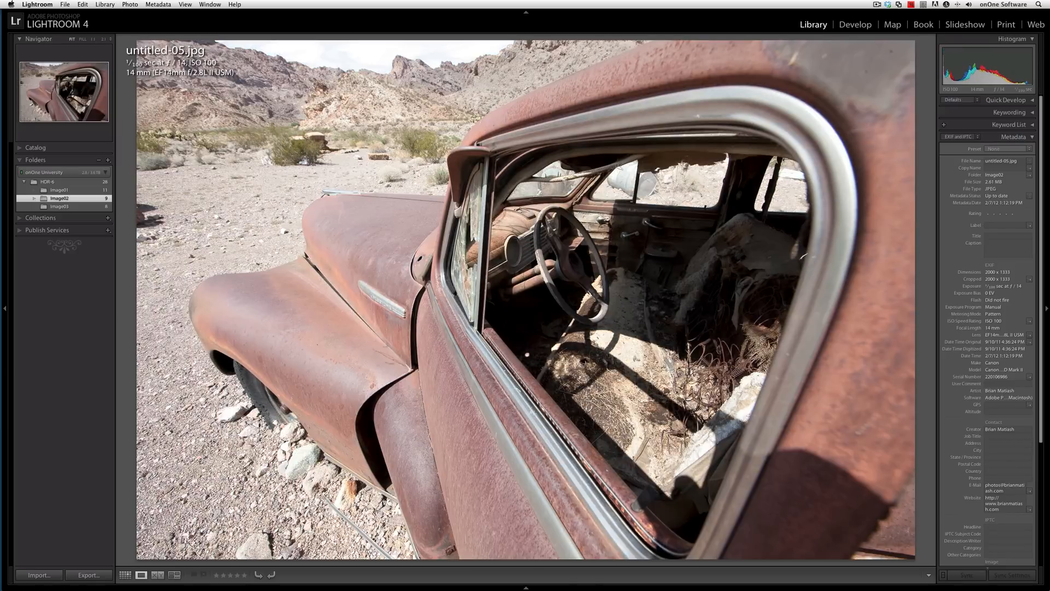
Step through the brighter rusty-car exposures up to untitled-09.jpg at enlarged size, and return to the thumbnails
{"action": "key", "text": "Right"}
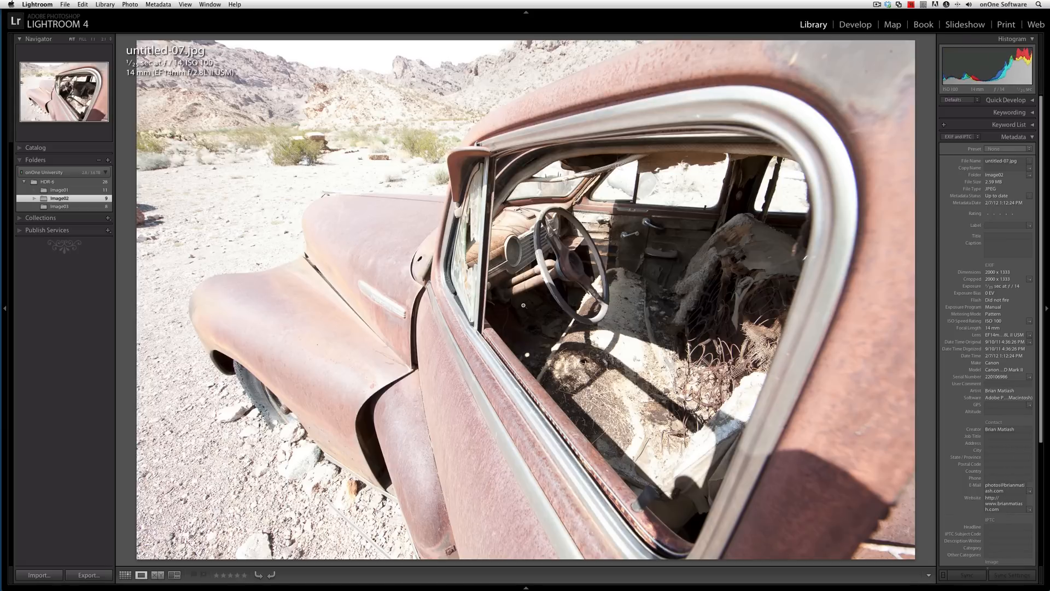
{"action": "key", "text": "Right"}
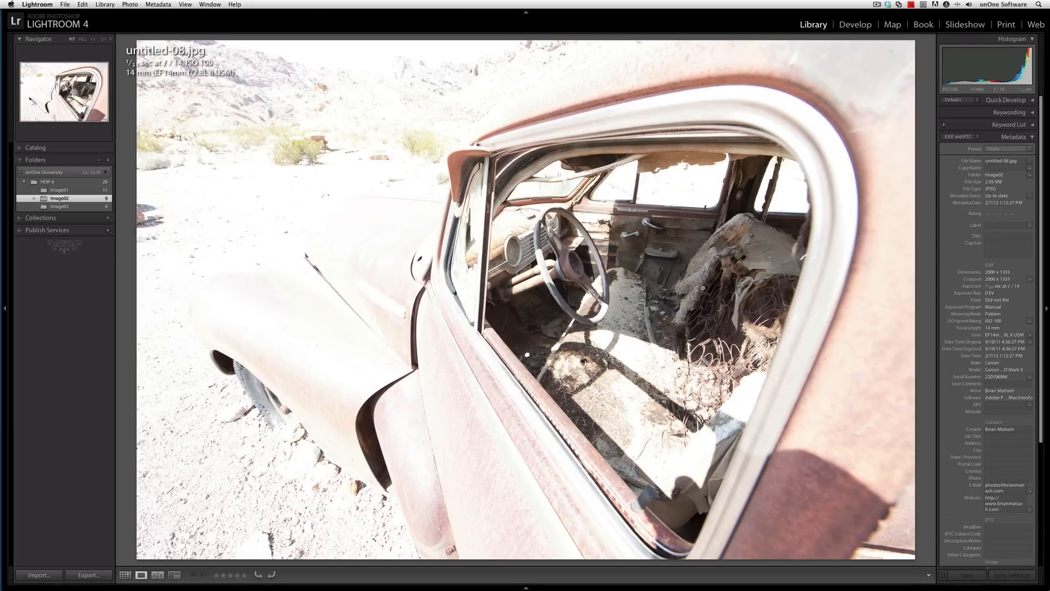
{"action": "key", "text": "Right"}
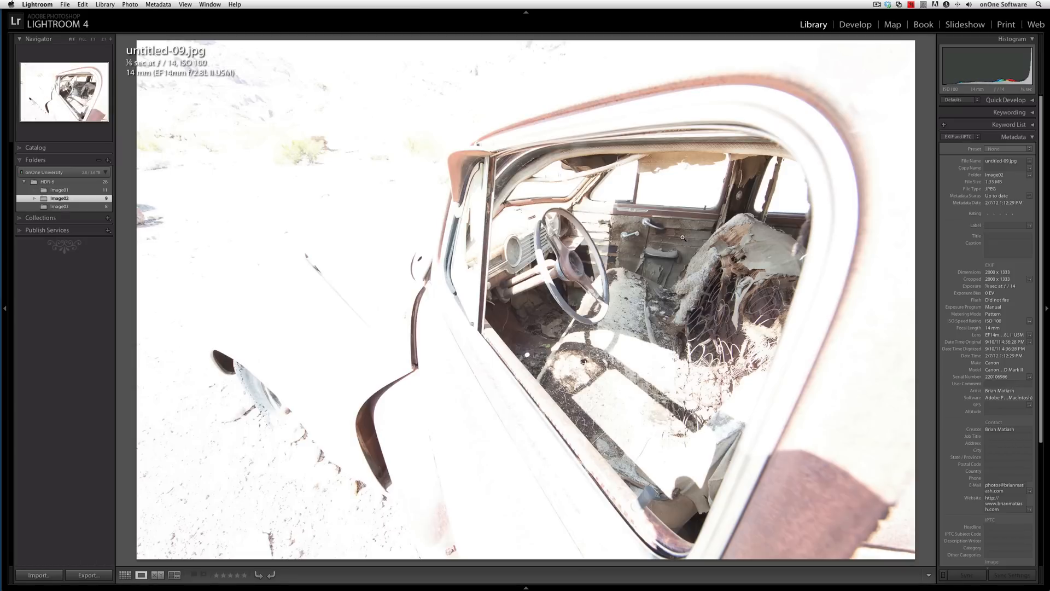
{"action": "key", "text": "g"}
{"action": "key", "text": "super+a"}
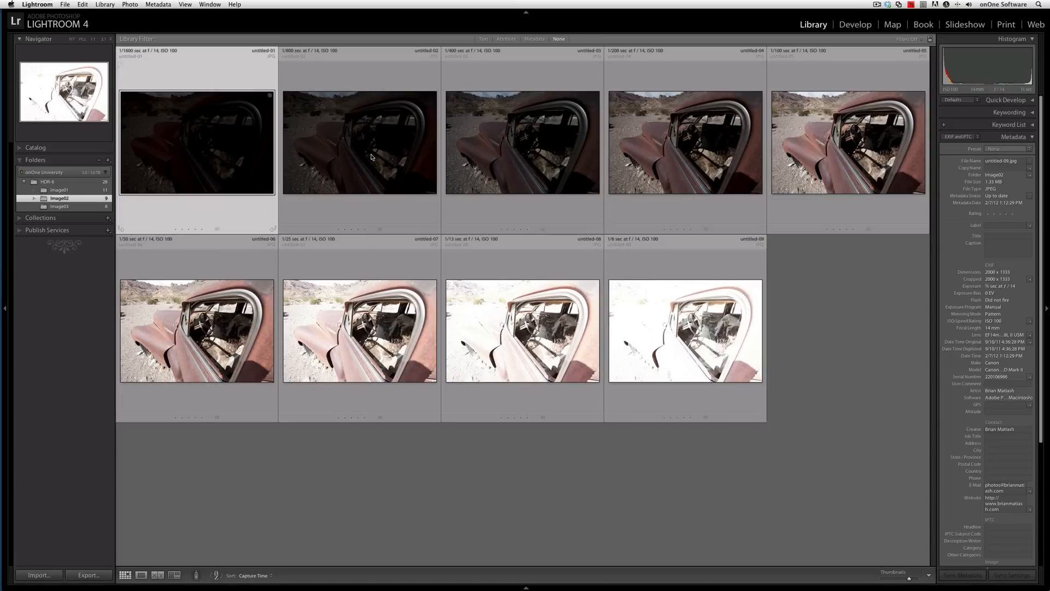
{"action": "left_click", "coordinate": [65, 4]}
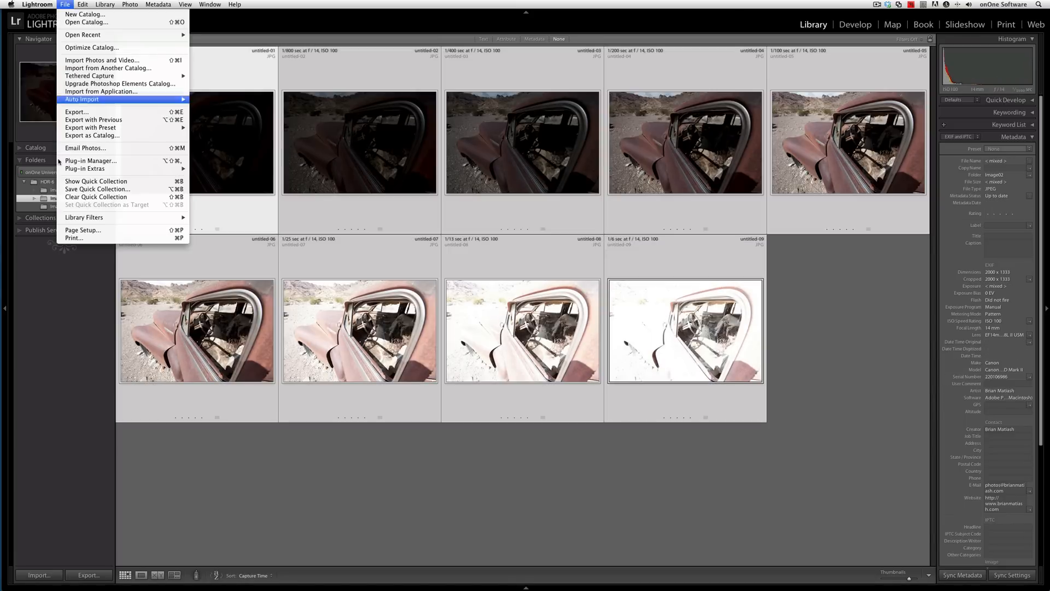
{"action": "mouse_move", "coordinate": [103, 173]}
{"action": "left_click", "coordinate": [230, 193]}
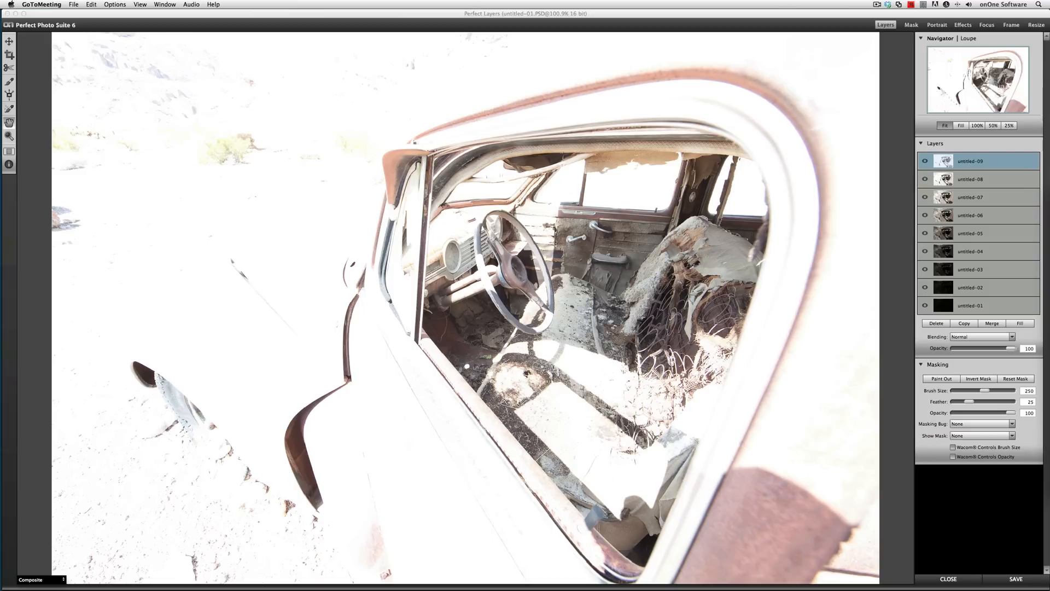
{"action": "left_click", "coordinate": [892, 169]}
{"action": "key", "text": "super+w"}
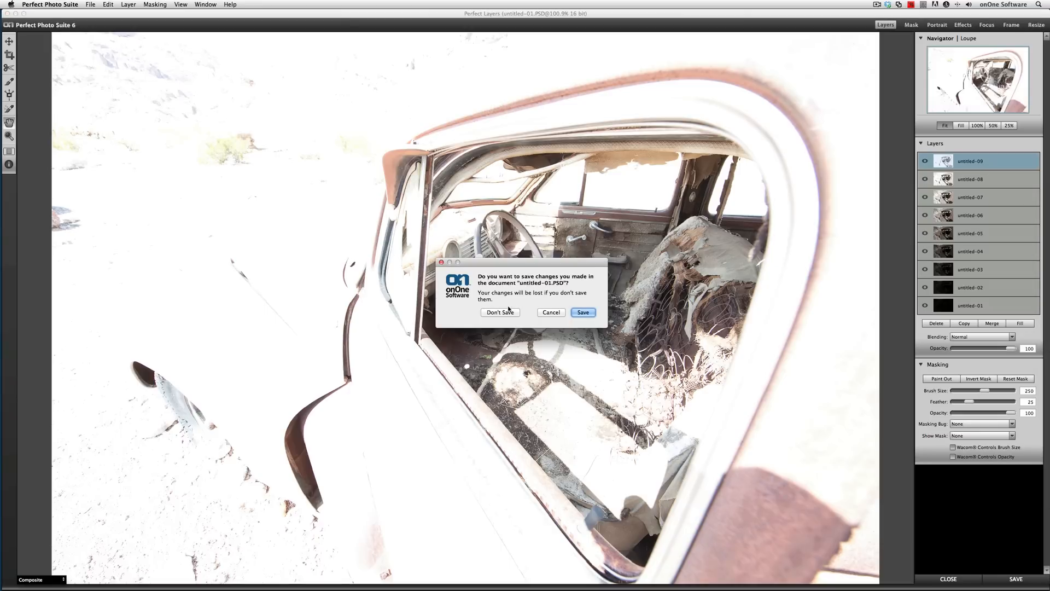
{"action": "left_click", "coordinate": [508, 310]}
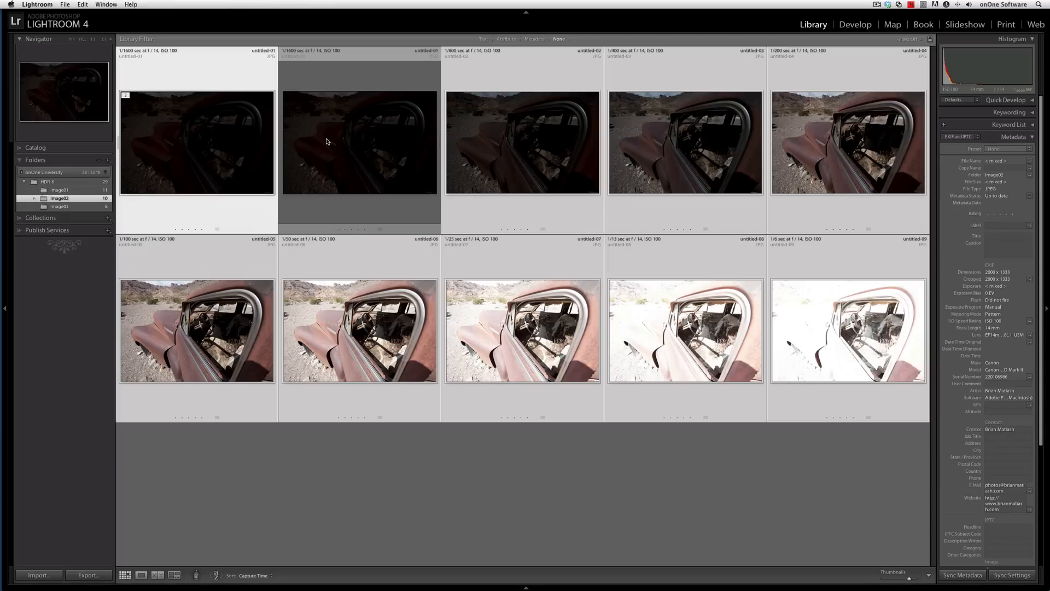
Flag the stray untitled-01.PSD as rejected and delete it from the Image02 folder
{"action": "left_click", "coordinate": [347, 147]}
{"action": "key", "text": "x"}
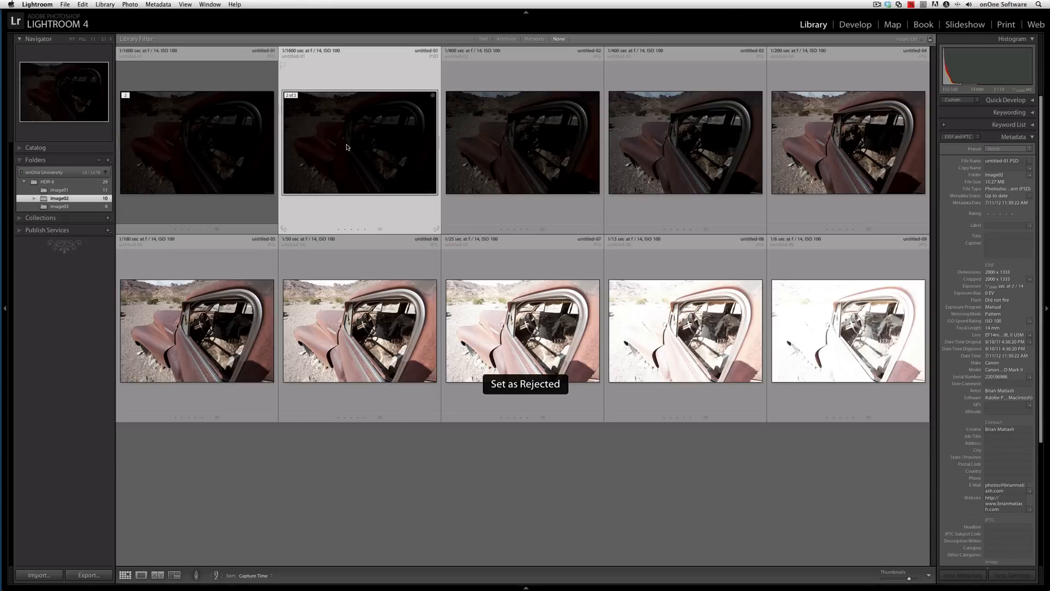
{"action": "key", "text": "super+BackSpace"}
{"action": "left_click", "coordinate": [482, 193]}
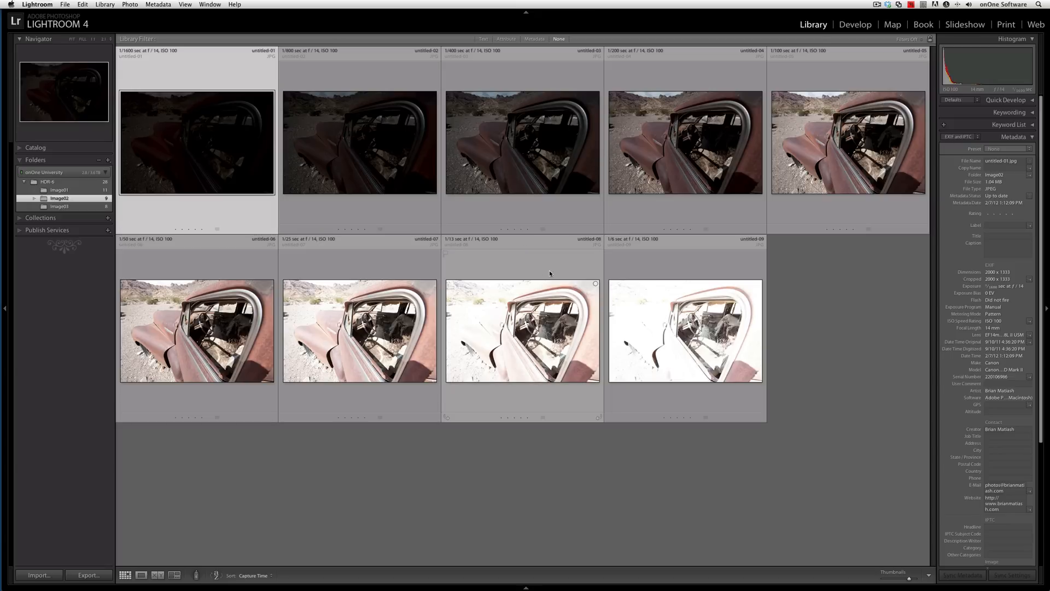
Select all nine bracketed rusty-car exposures and send them to Photomatix Pro for merging into an HDR
{"action": "left_click", "coordinate": [661, 346], "text": "shift"}
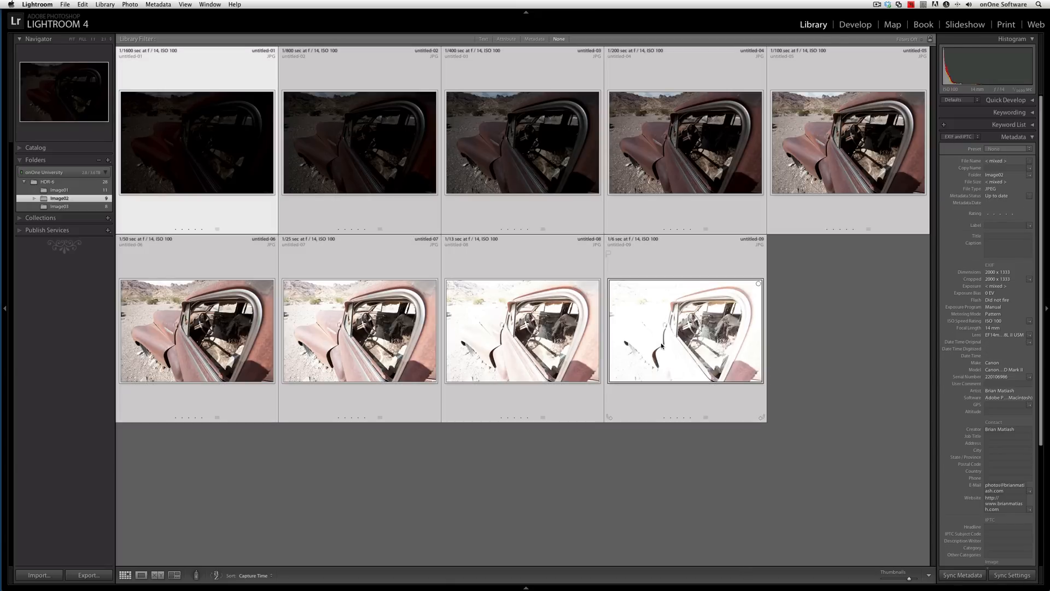
{"action": "left_click", "coordinate": [64, 4]}
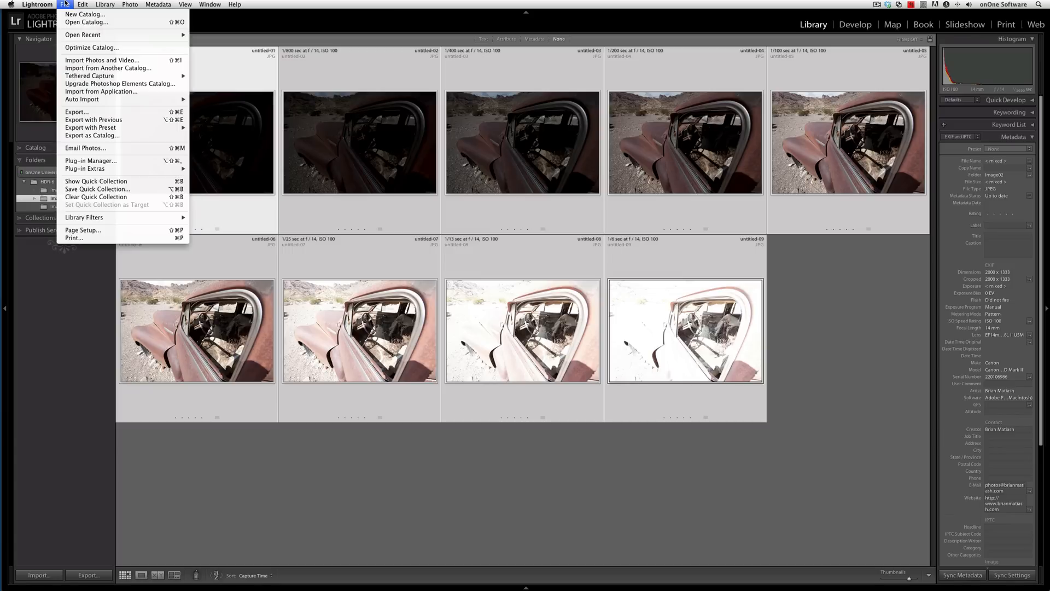
{"action": "mouse_move", "coordinate": [122, 172]}
{"action": "left_click", "coordinate": [240, 176]}
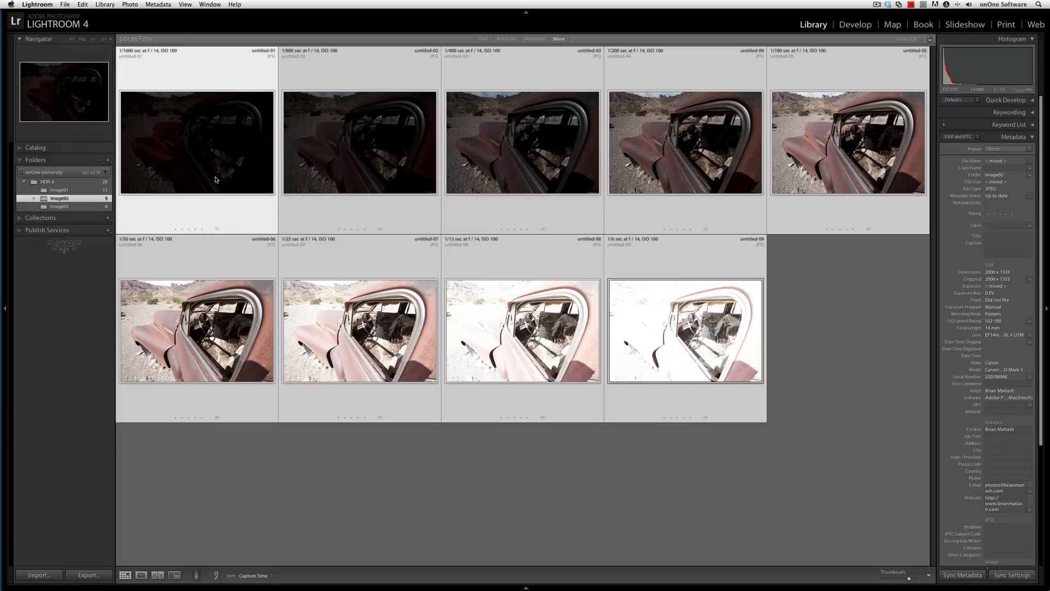
{"action": "left_click", "coordinate": [592, 314]}
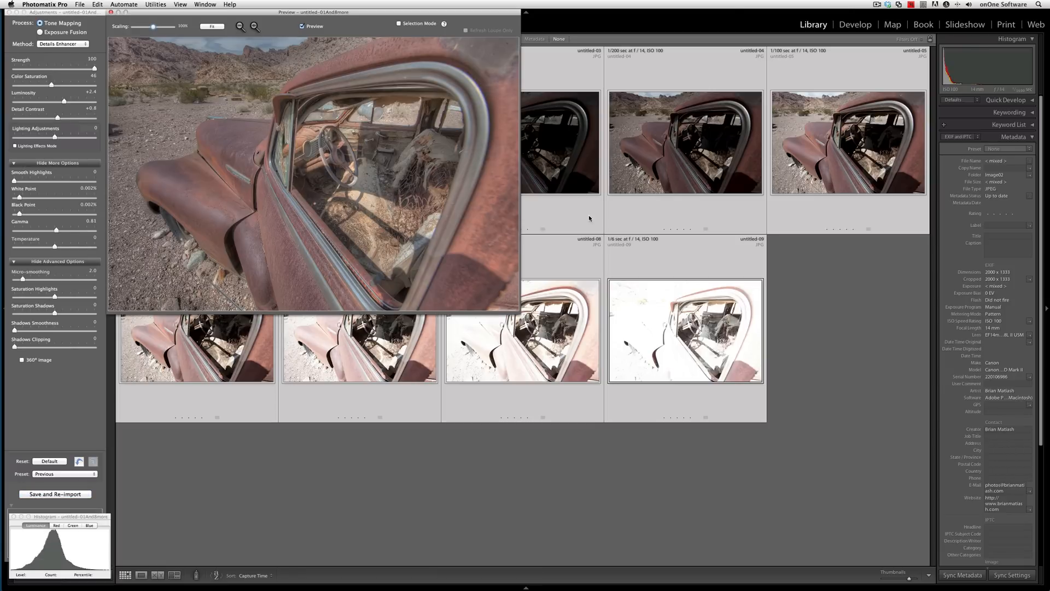
Fit the tone-mapping preview to the screen and examine the histogram of the merged car image
{"action": "left_click", "coordinate": [215, 28]}
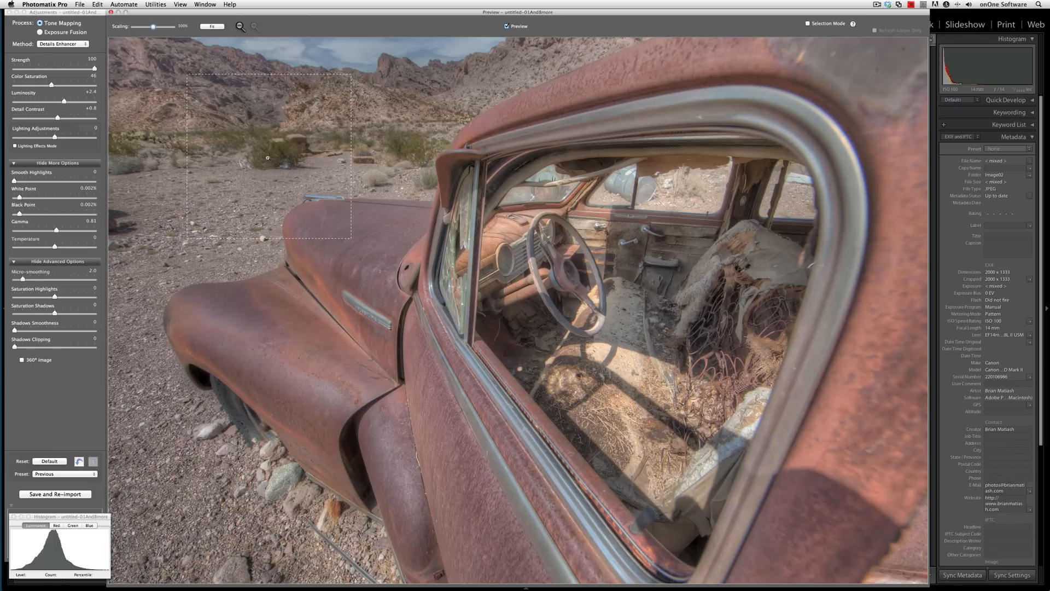
{"action": "mouse_move", "coordinate": [80, 541]}
{"action": "left_click_drag", "start_coordinate": [67, 517], "coordinate": [266, 80]}
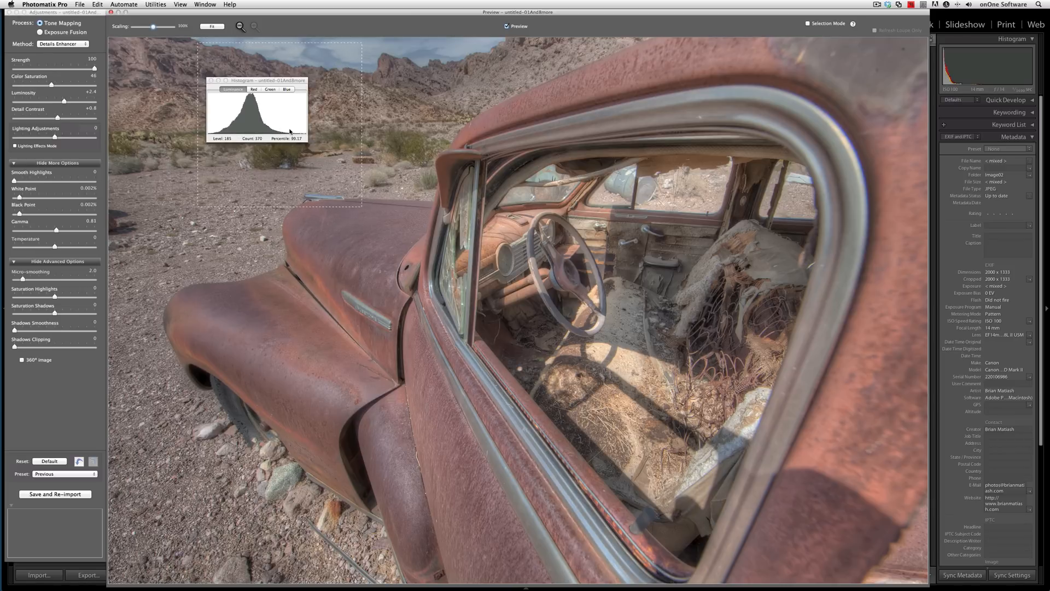
{"action": "left_click_drag", "start_coordinate": [258, 81], "coordinate": [63, 527]}
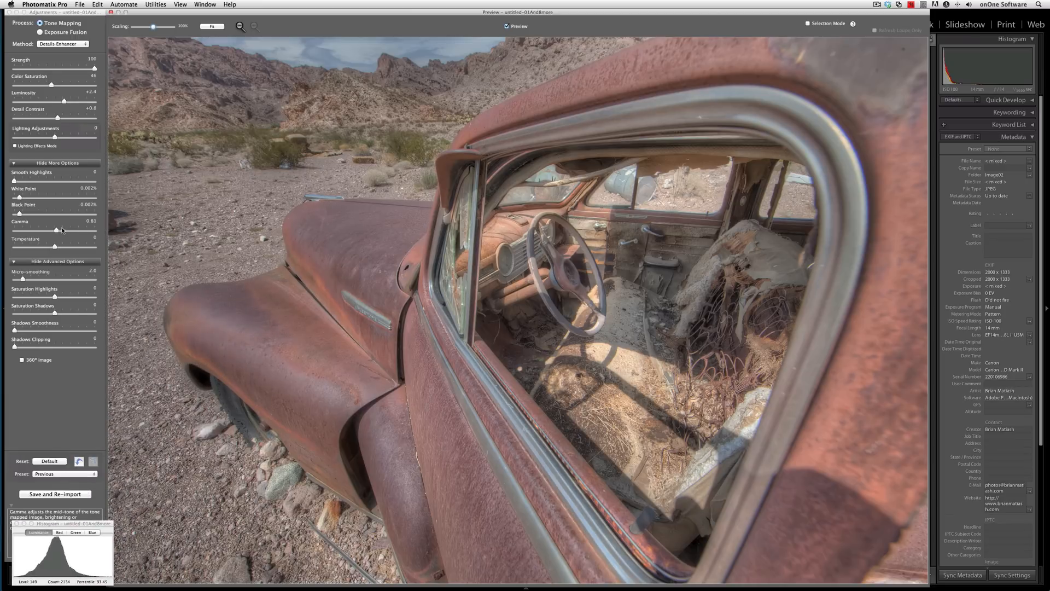
Set the tone mapping's gamma to 0.76 and luminosity to +1.8, and save and re-import the HDR into Lightroom
{"action": "left_click_drag", "start_coordinate": [56, 230], "coordinate": [60, 233]}
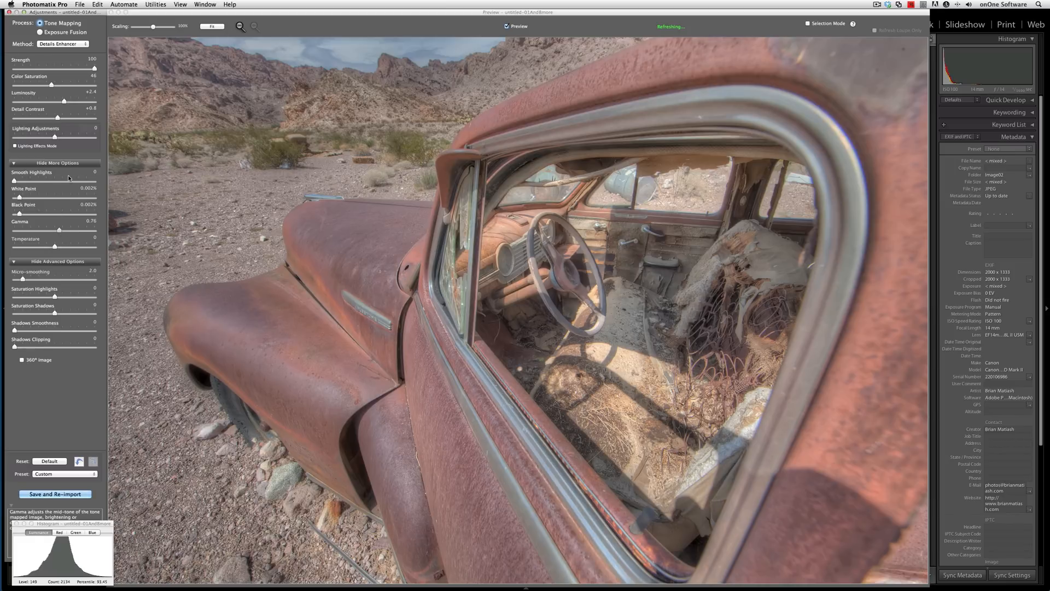
{"action": "left_click_drag", "start_coordinate": [64, 102], "coordinate": [62, 102]}
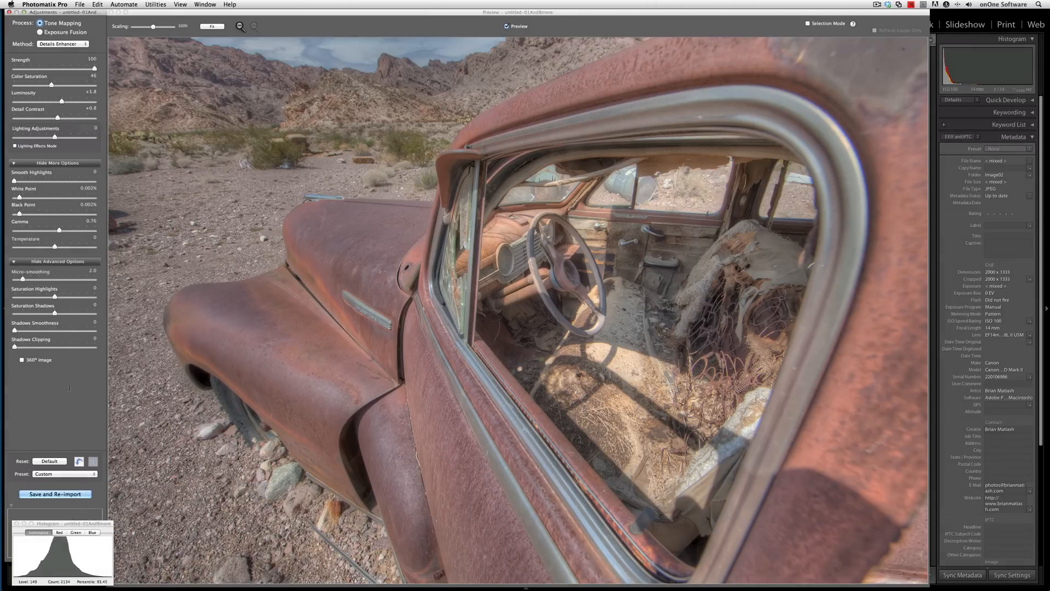
{"action": "left_click", "coordinate": [54, 494]}
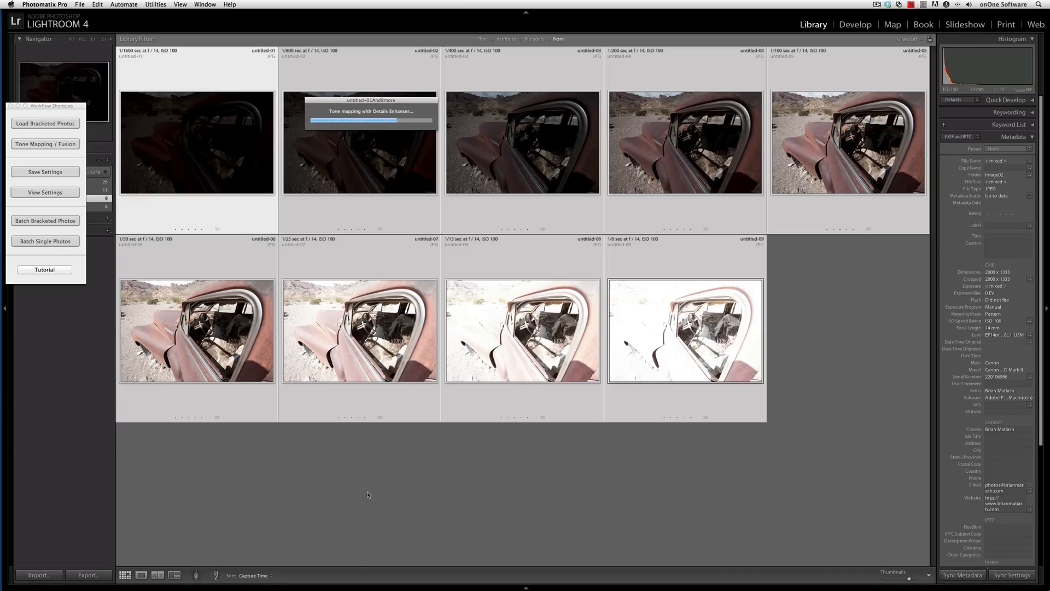
Compare untitled-05.jpg side by side with untitled-01And8more.tif, with the side panels hidden and the lights out
{"action": "left_click", "coordinate": [200, 353]}
{"action": "left_click", "coordinate": [212, 416]}
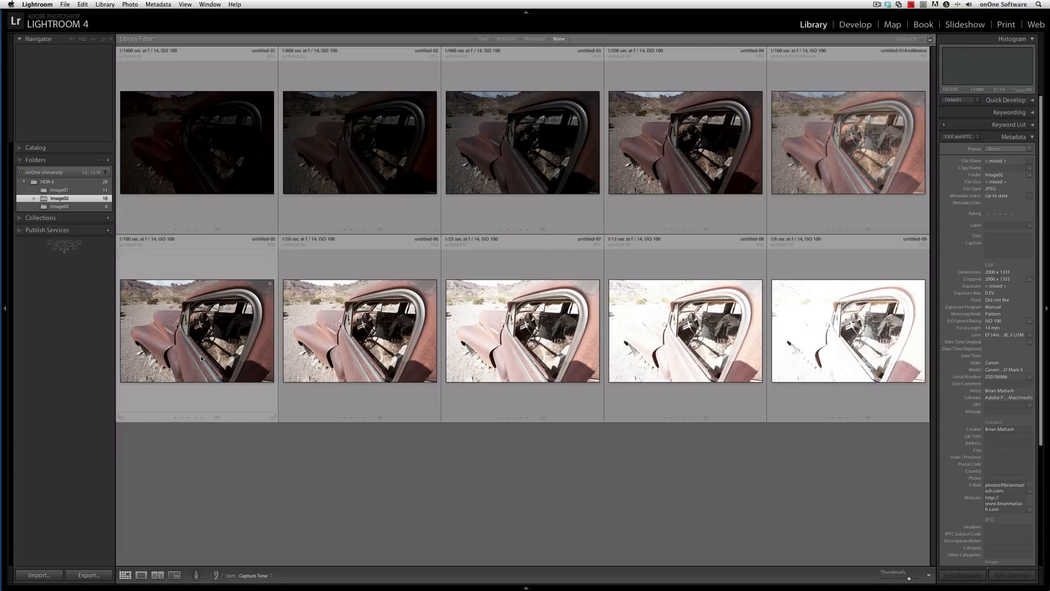
{"action": "left_click", "coordinate": [888, 191], "text": "super"}
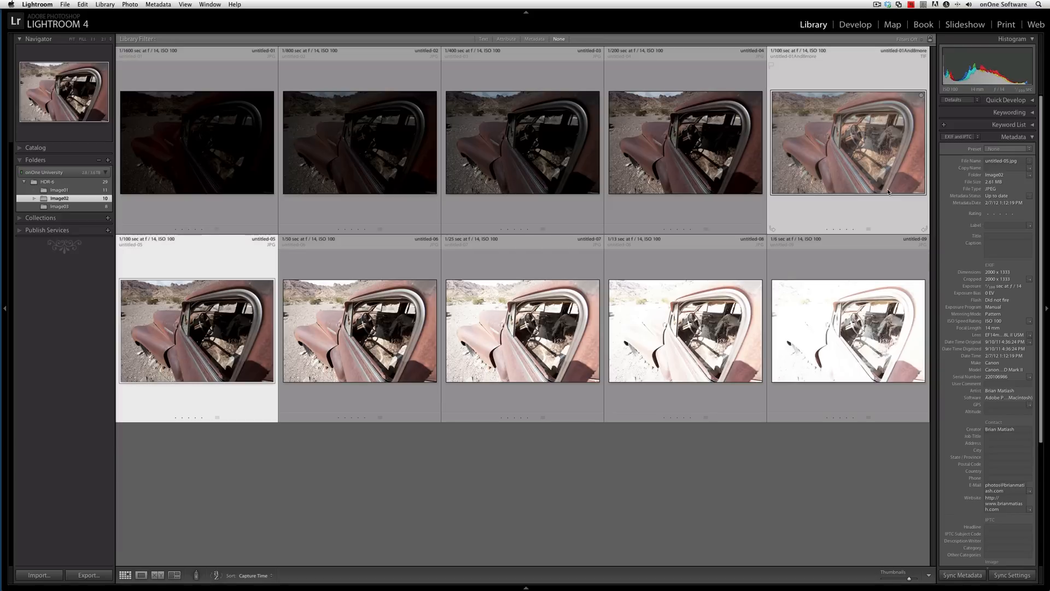
{"action": "key", "text": "c"}
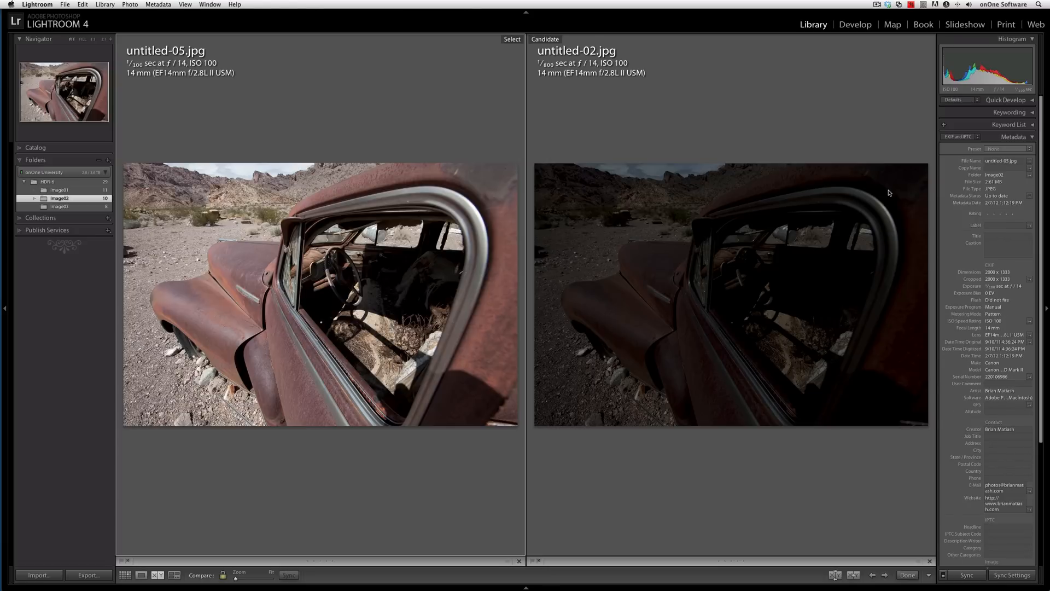
{"action": "key", "text": "Tab"}
{"action": "key", "text": "Tab"}
{"action": "key", "text": "Tab"}
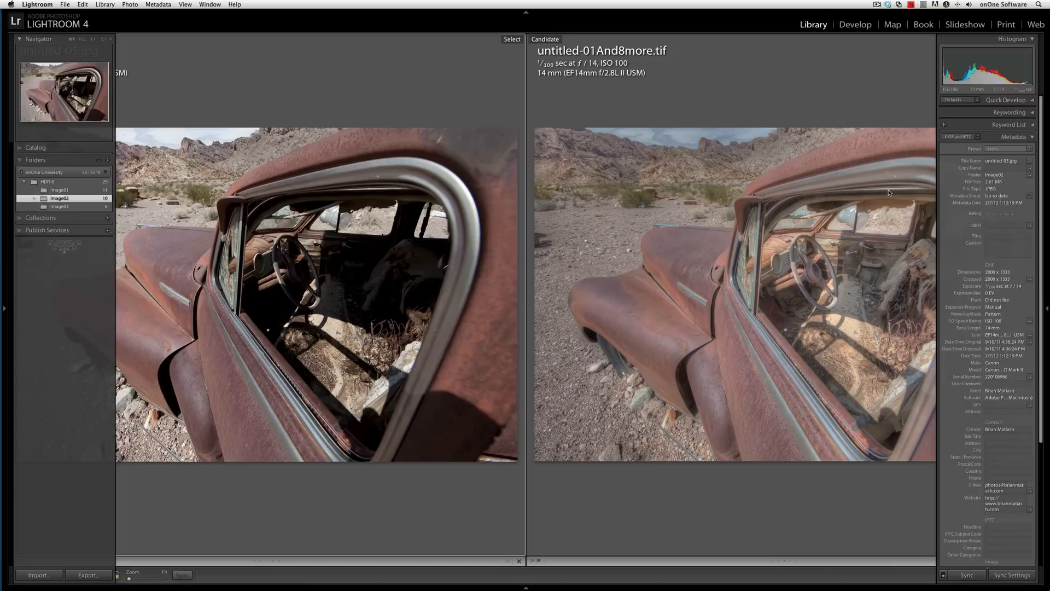
{"action": "key", "text": "l"}
{"action": "key", "text": "l"}
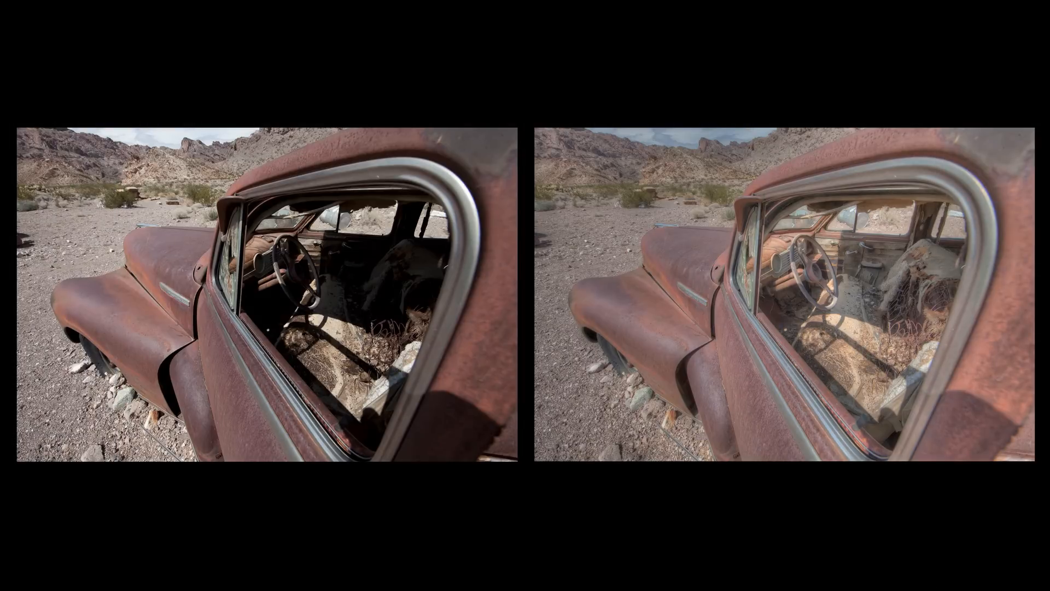
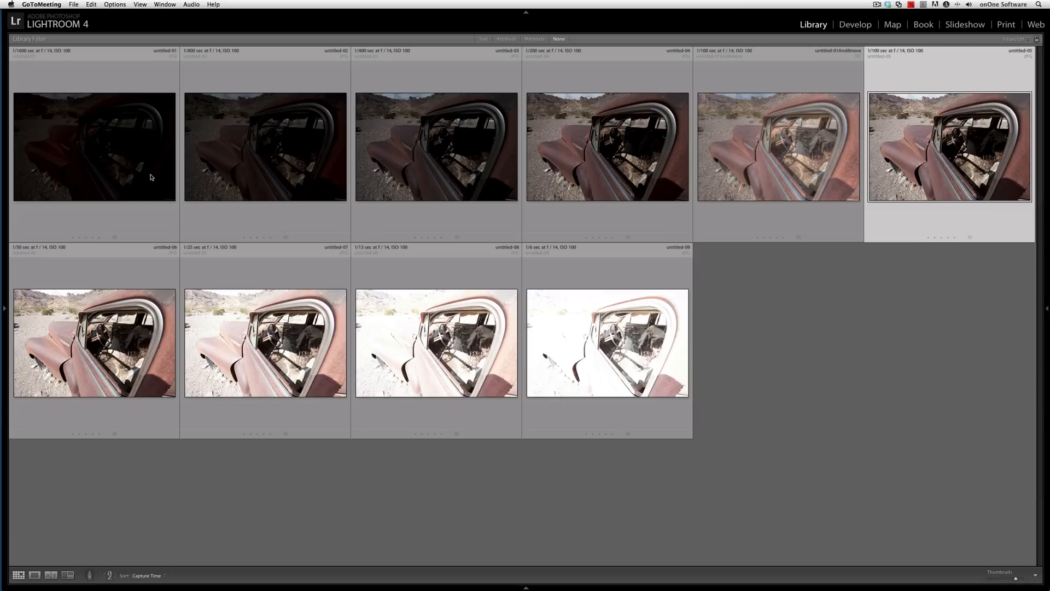
Examine the darkest exposure, untitled-01.jpg, and the brightest ones, untitled-08.jpg and untitled-09.jpg, at enlarged size
{"action": "left_click", "coordinate": [719, 195]}
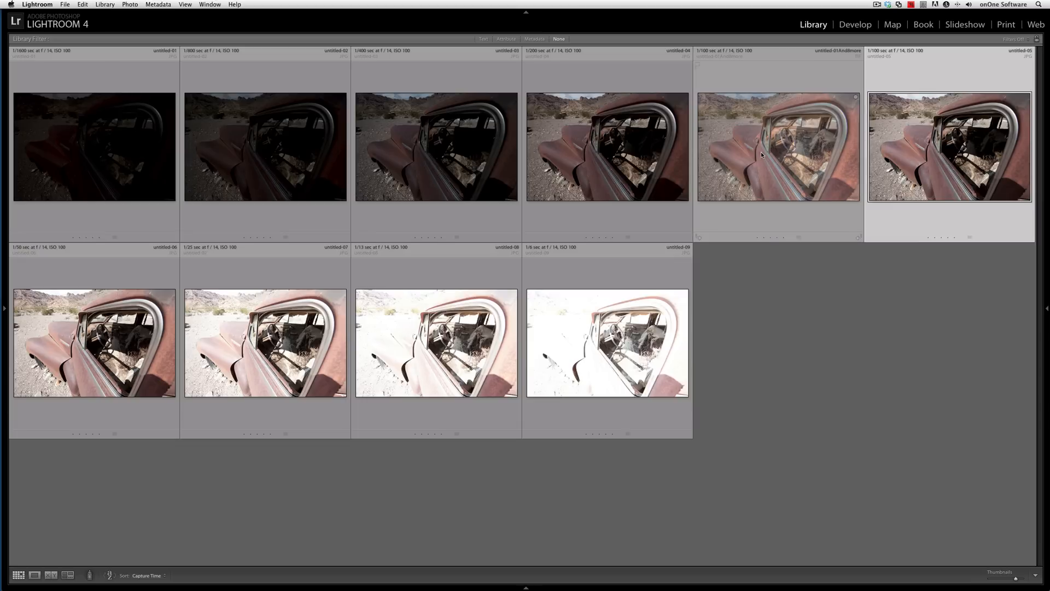
{"action": "left_click", "coordinate": [760, 153]}
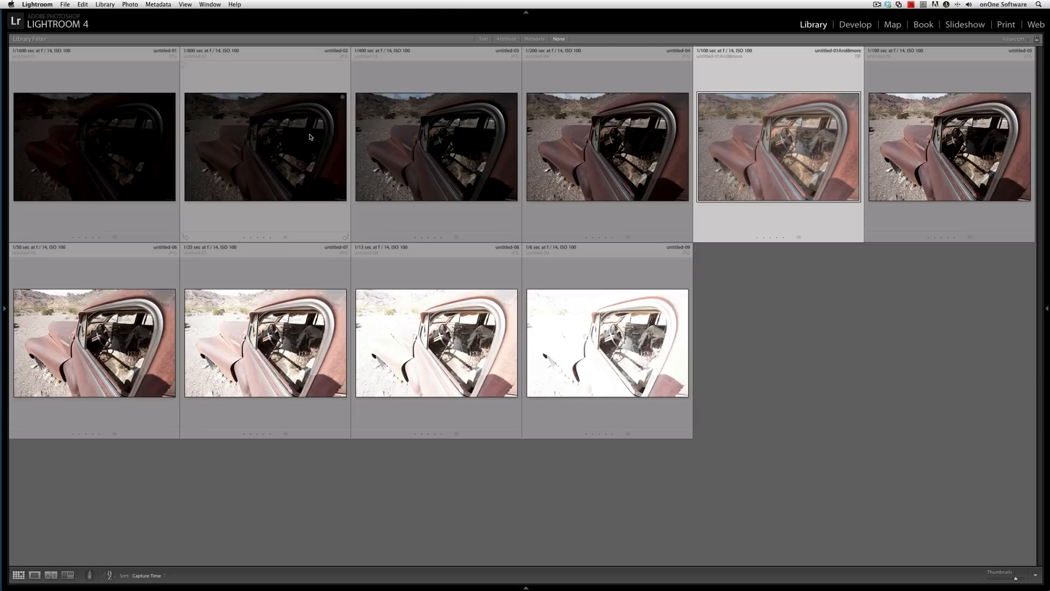
{"action": "key", "text": "e"}
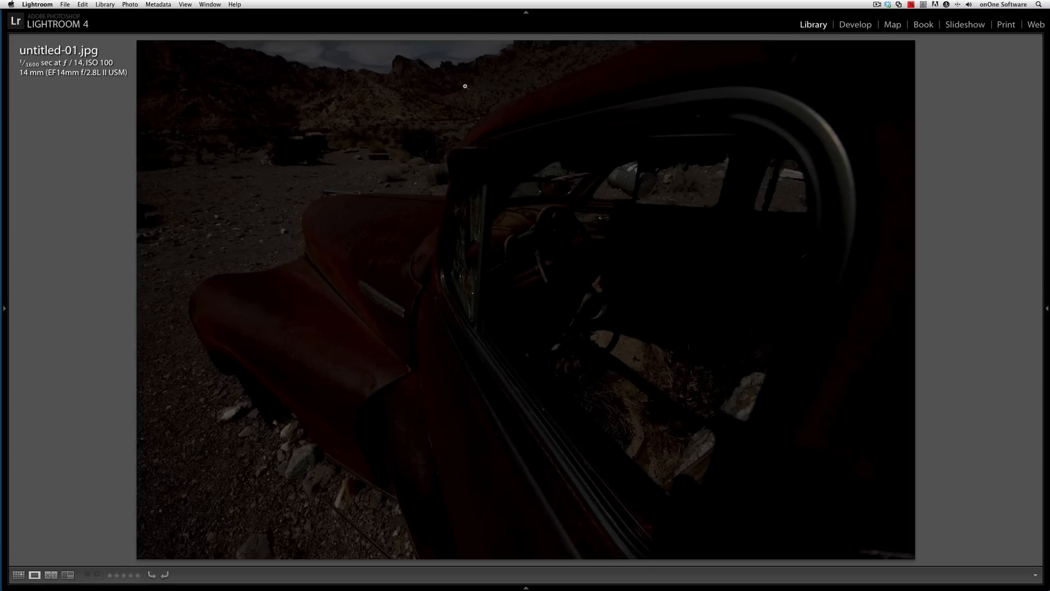
{"action": "key", "text": "g"}
{"action": "left_click", "coordinate": [475, 342]}
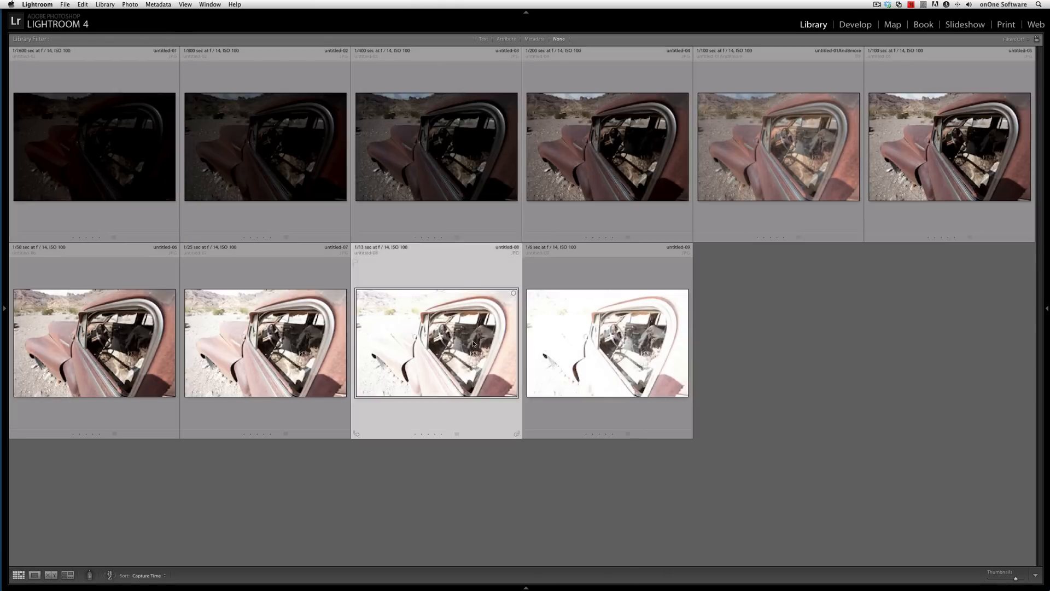
{"action": "key", "text": "e"}
{"action": "key", "text": "Right"}
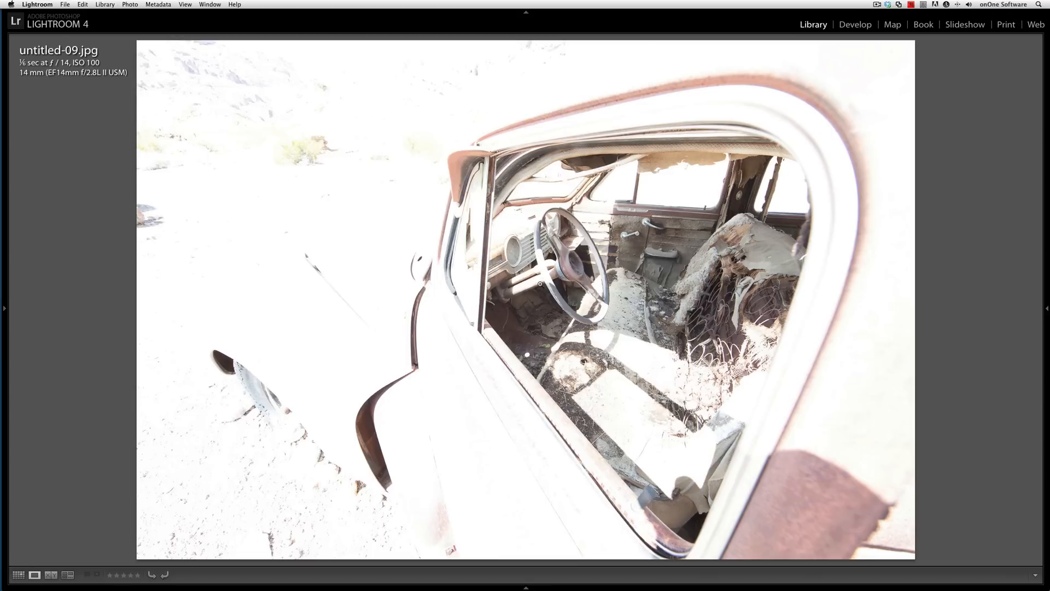
{"action": "key", "text": "g"}
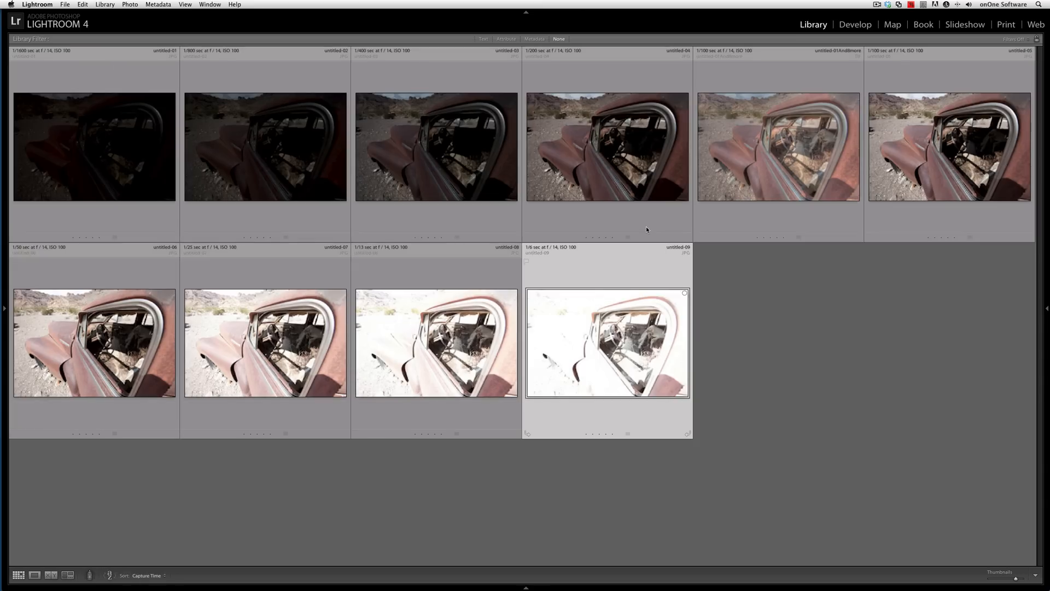
Display the middle exposure untitled-05.jpg at enlarged size for review
{"action": "double_click", "coordinate": [878, 145]}
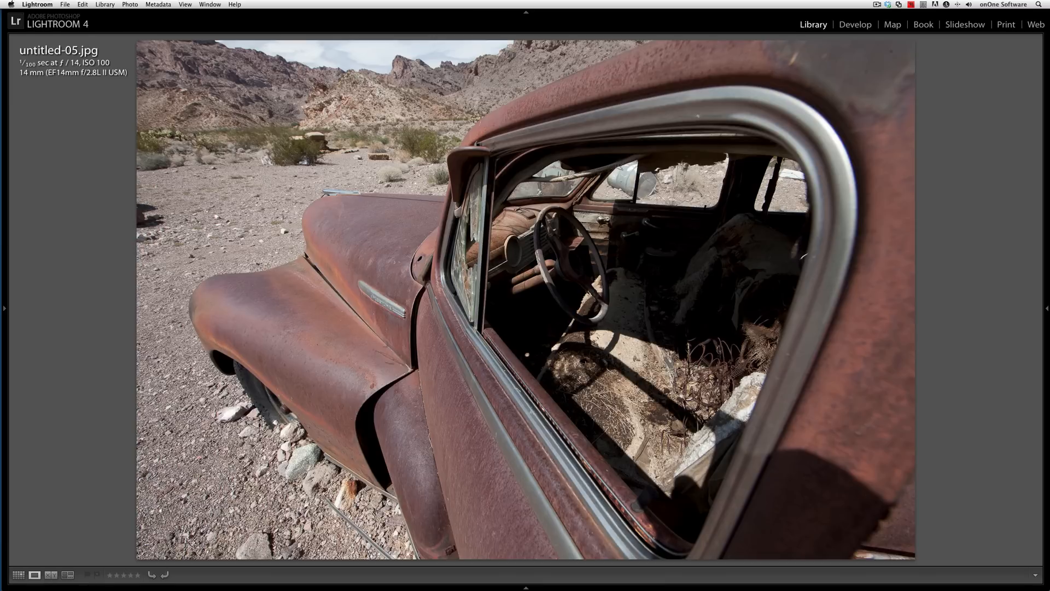
{"action": "key", "text": "super+Tab"}
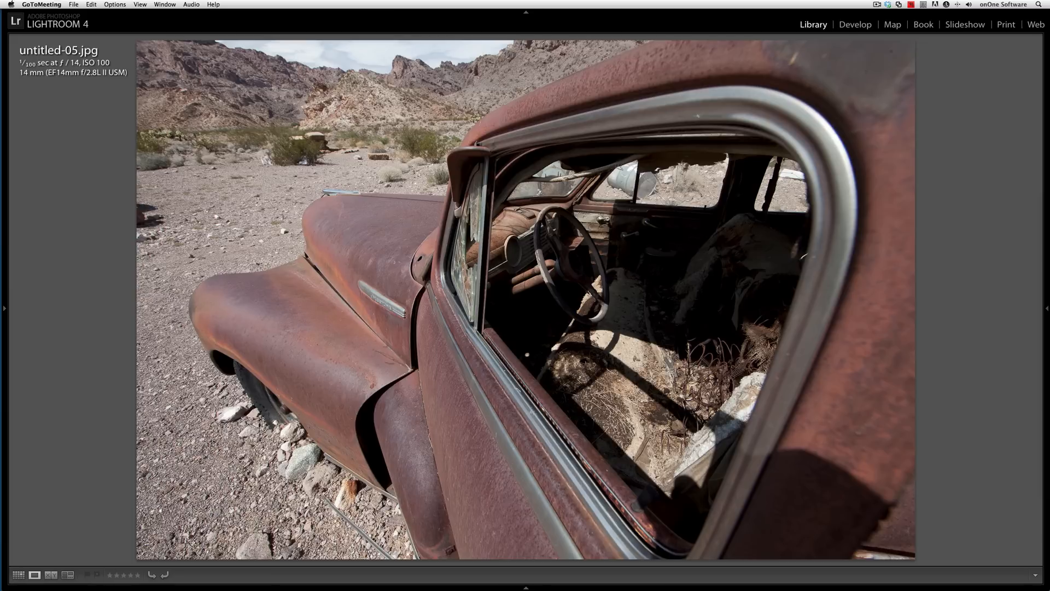
{"action": "left_click", "coordinate": [822, 355]}
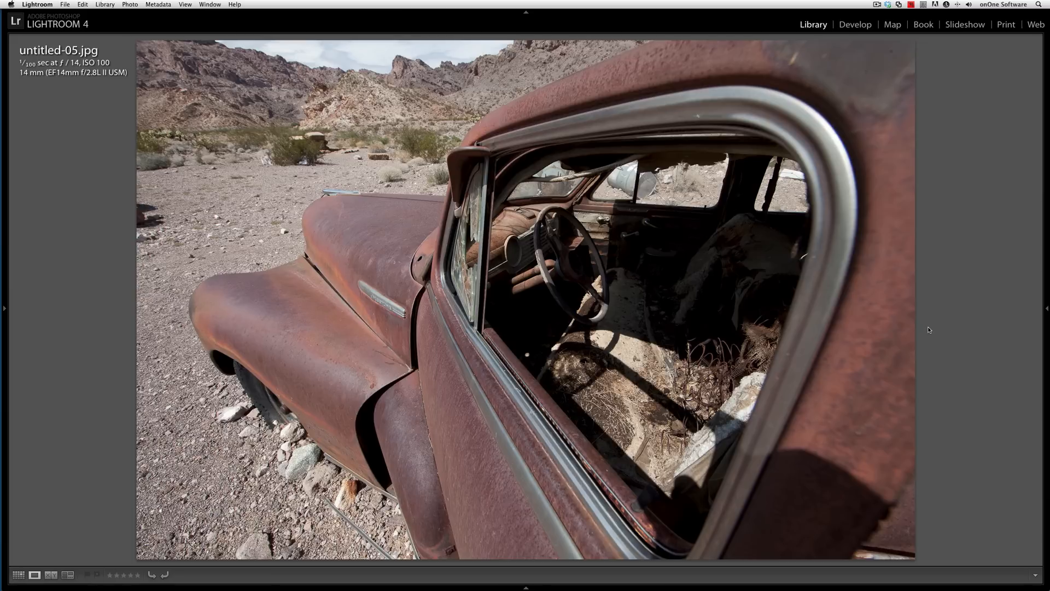
Examine the brightest exposure, untitled-09.jpg, and the dark exposure, untitled-02.jpg, at enlarged size with the histogram and metadata shown
{"action": "key", "text": "g"}
{"action": "double_click", "coordinate": [645, 338]}
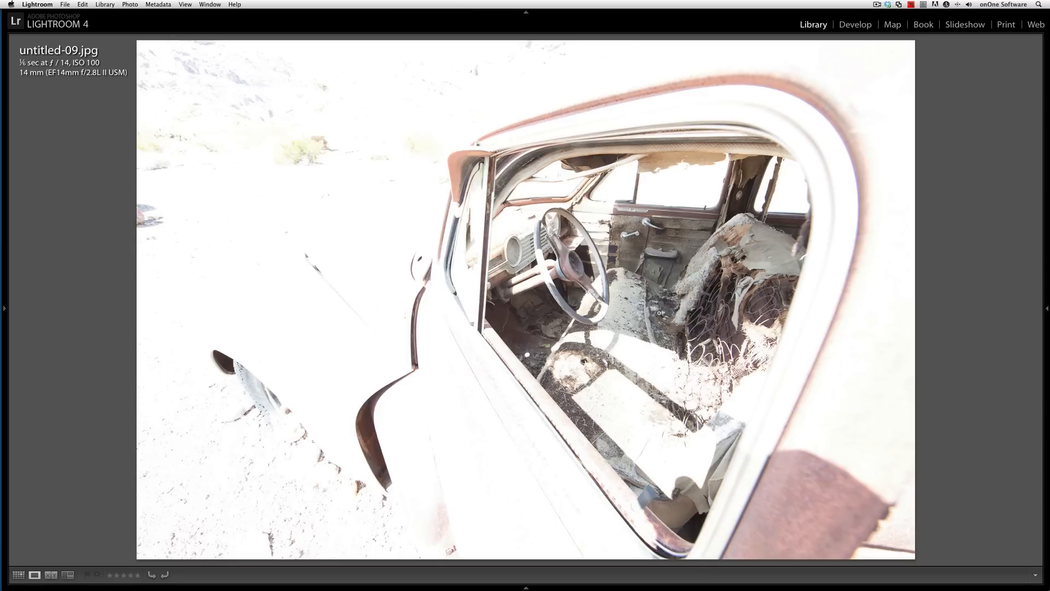
{"action": "left_click", "coordinate": [1046, 309]}
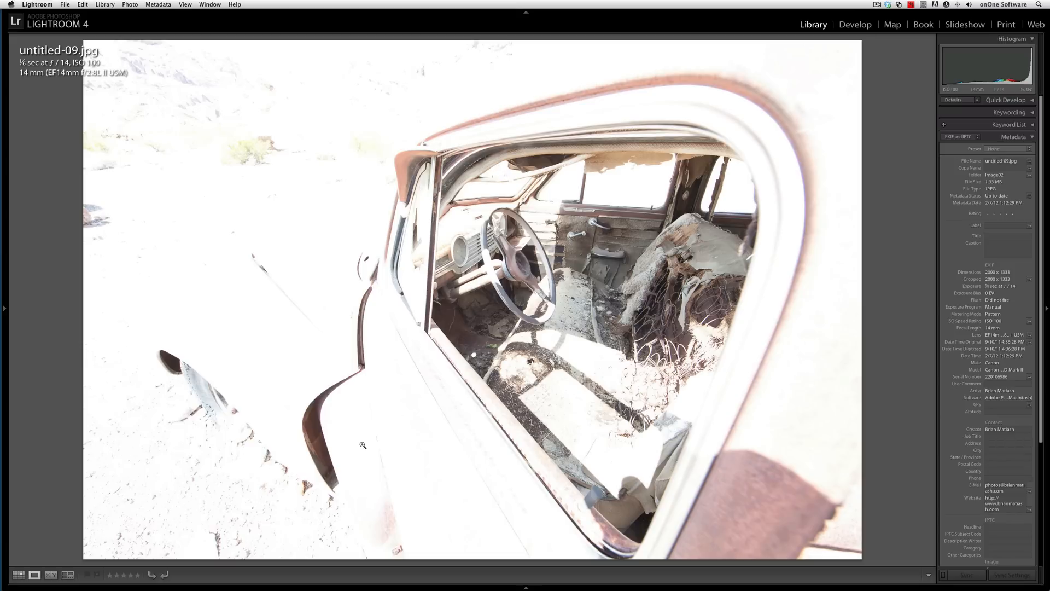
{"action": "key", "text": "g"}
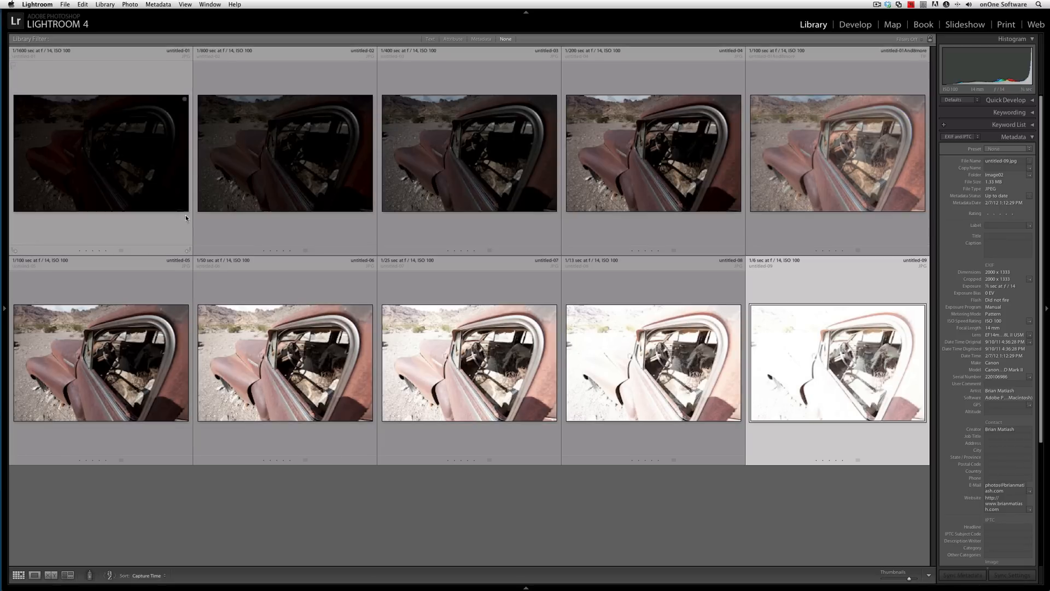
{"action": "double_click", "coordinate": [249, 171]}
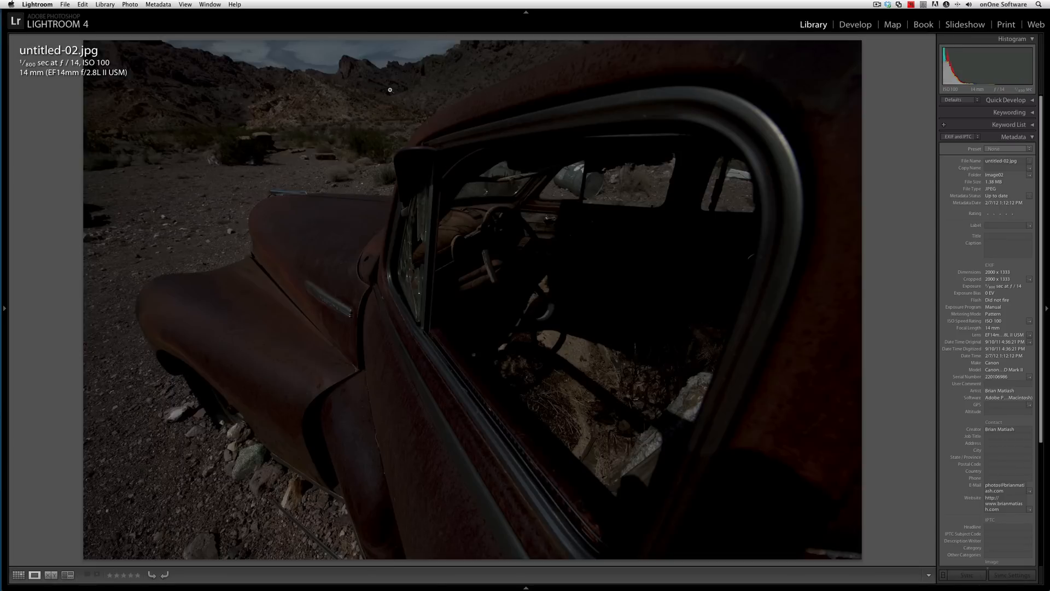
Review the tone-mapped untitled-01And8more.tif at enlarged size with its histogram
{"action": "key", "text": "g"}
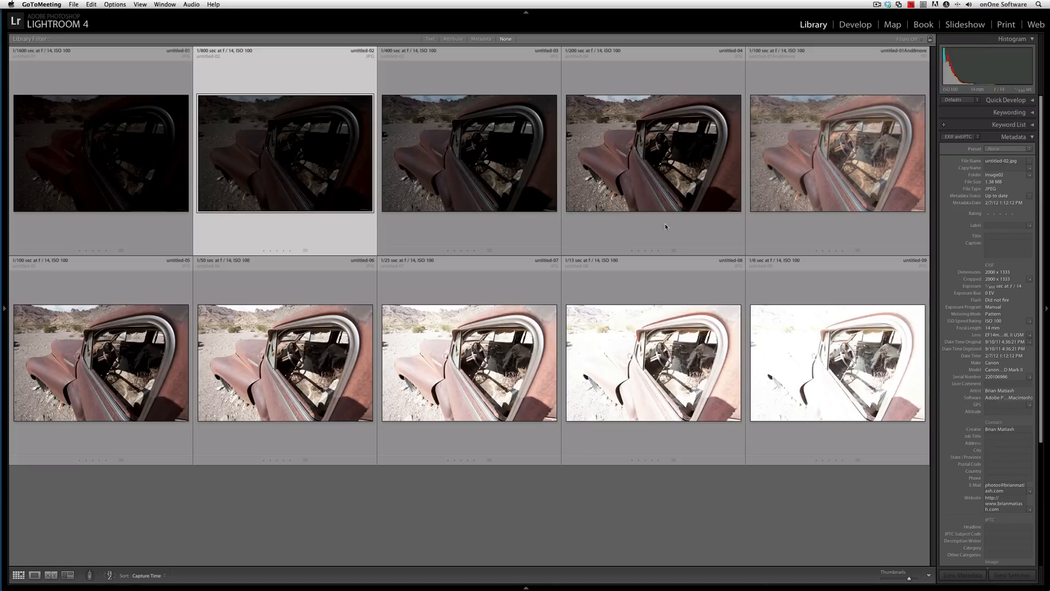
{"action": "double_click", "coordinate": [837, 152]}
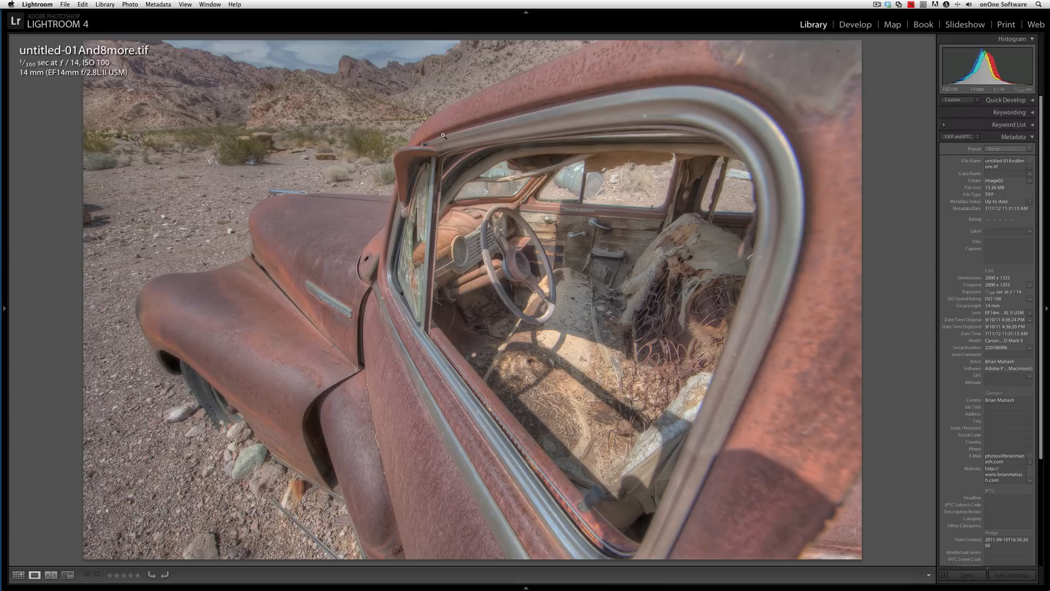
{"action": "key", "text": "g"}
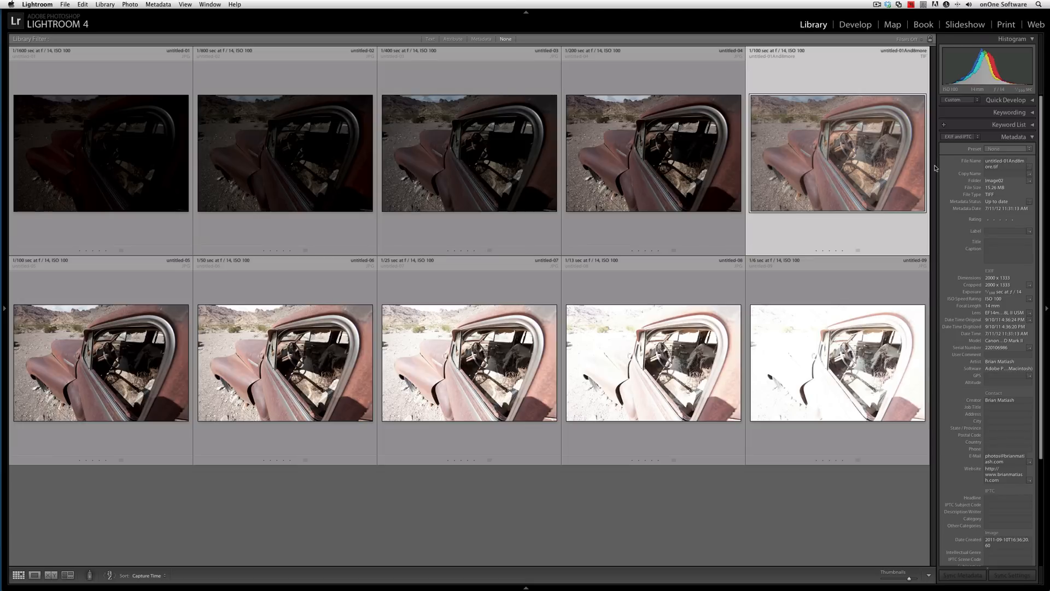
{"action": "double_click", "coordinate": [853, 128]}
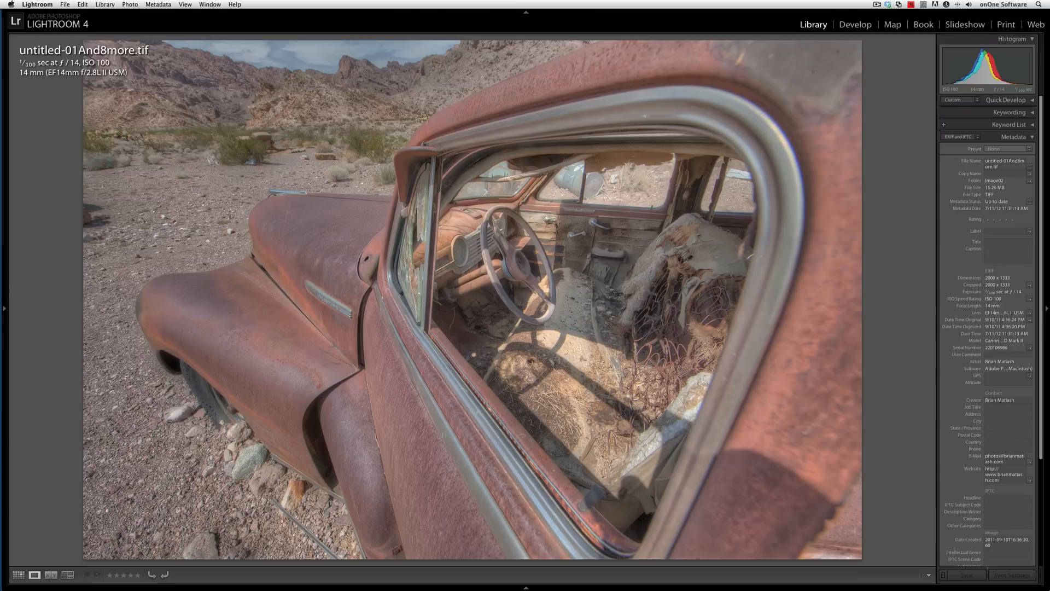
{"action": "key", "text": "super+Tab"}
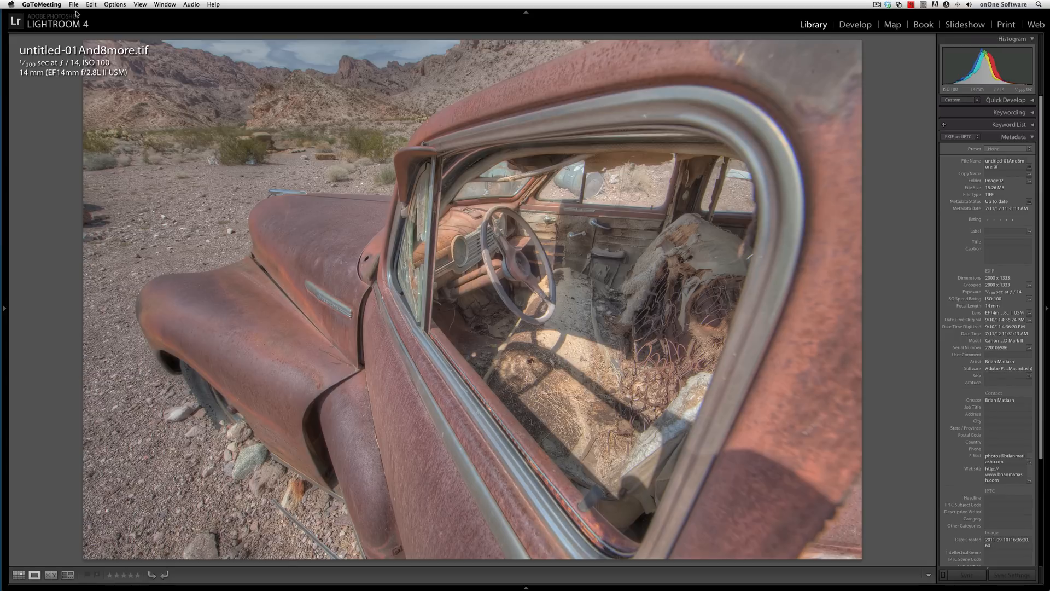
{"action": "left_click", "coordinate": [68, 86]}
{"action": "left_click", "coordinate": [64, 5]}
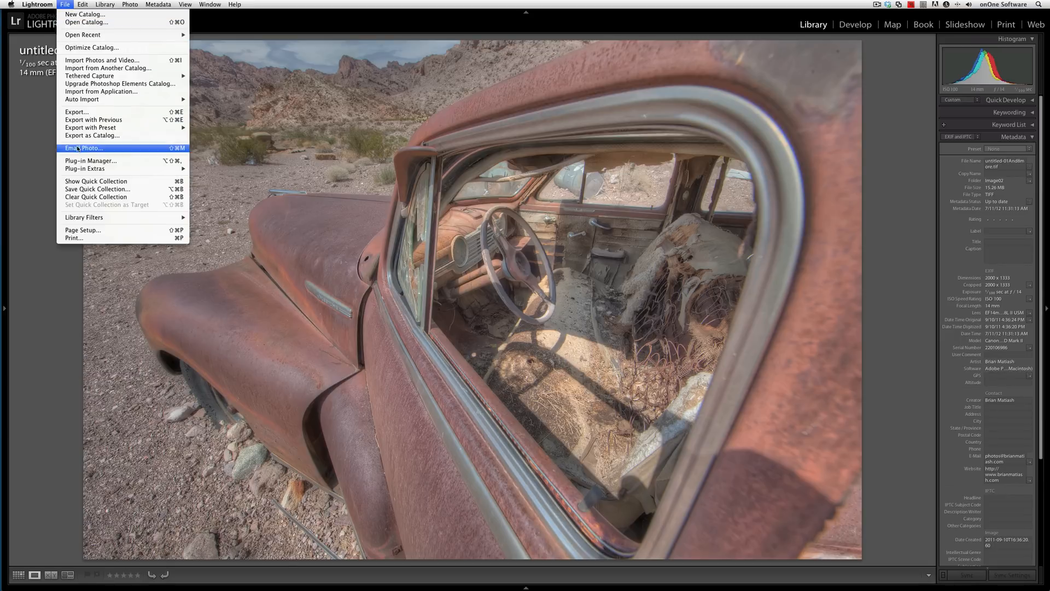
{"action": "mouse_move", "coordinate": [77, 173]}
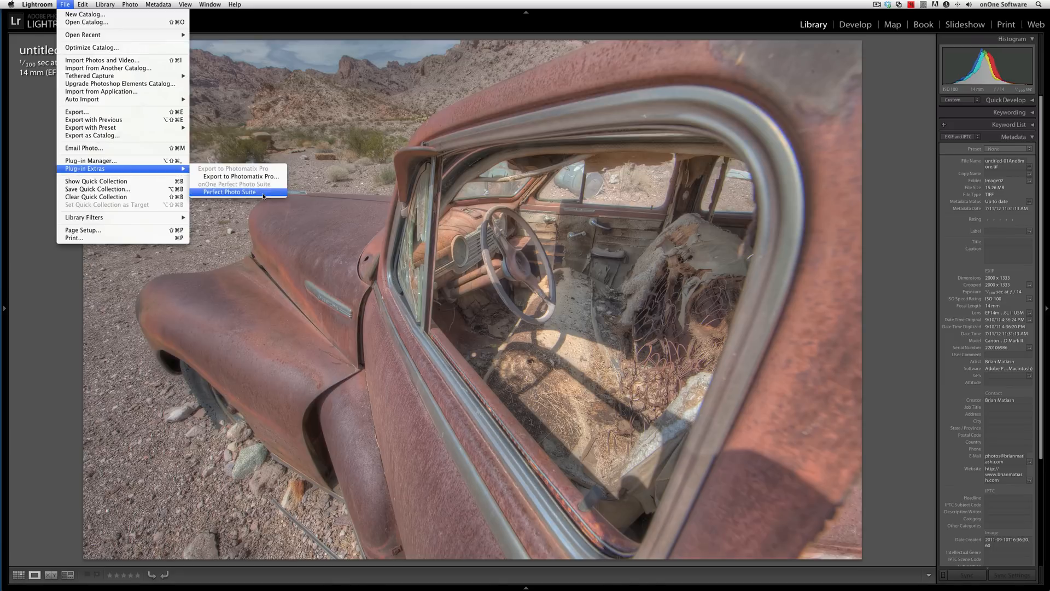
{"action": "left_click", "coordinate": [241, 194]}
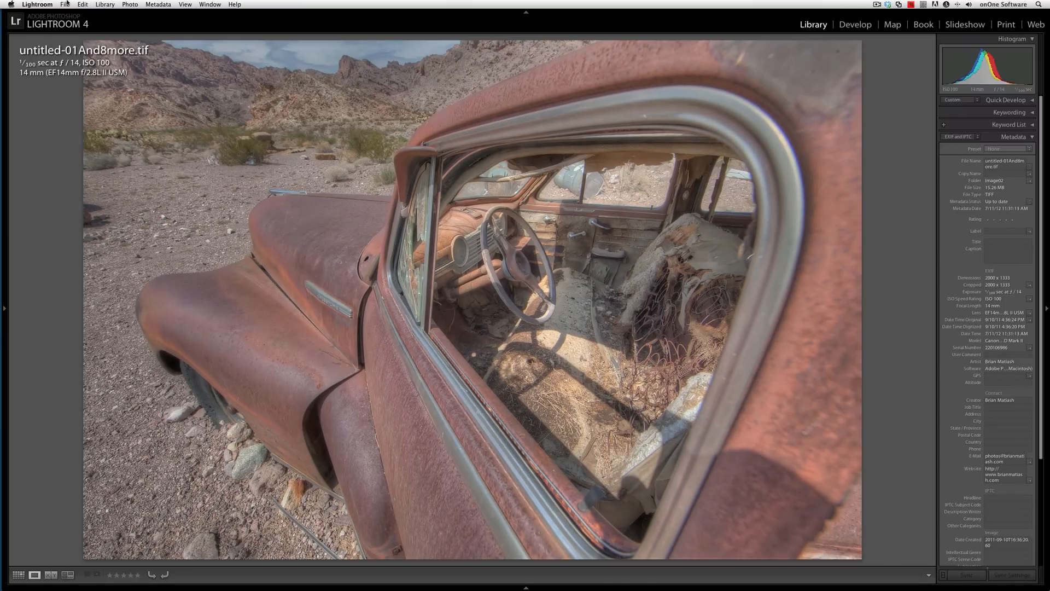
Open a copy of untitled-01And8more.tif with Lightroom adjustments for editing in Adobe Photoshop CS6
{"action": "left_click", "coordinate": [129, 5]}
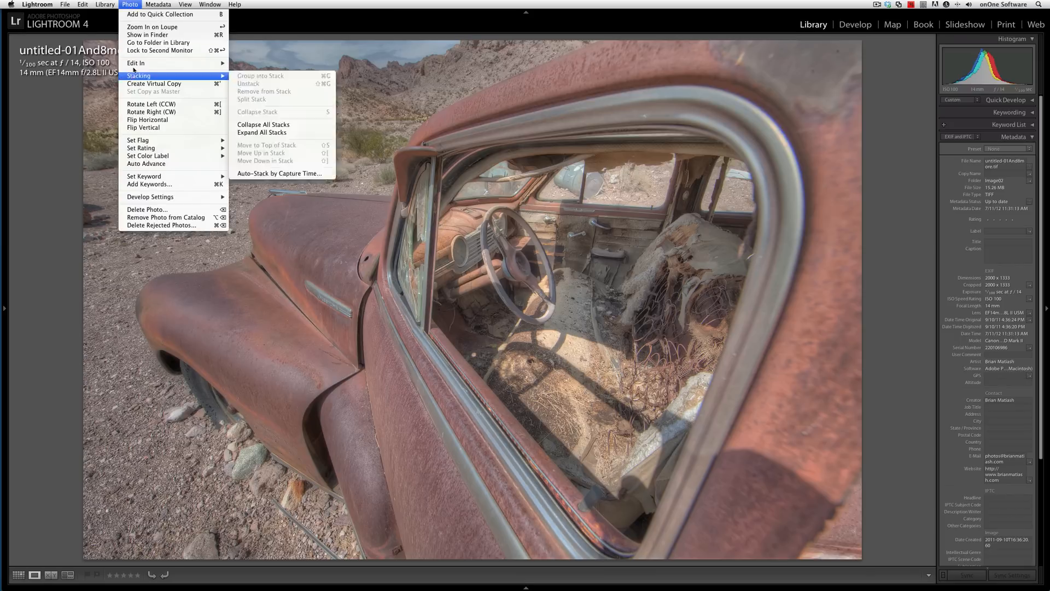
{"action": "mouse_move", "coordinate": [164, 63]}
{"action": "left_click", "coordinate": [290, 64]}
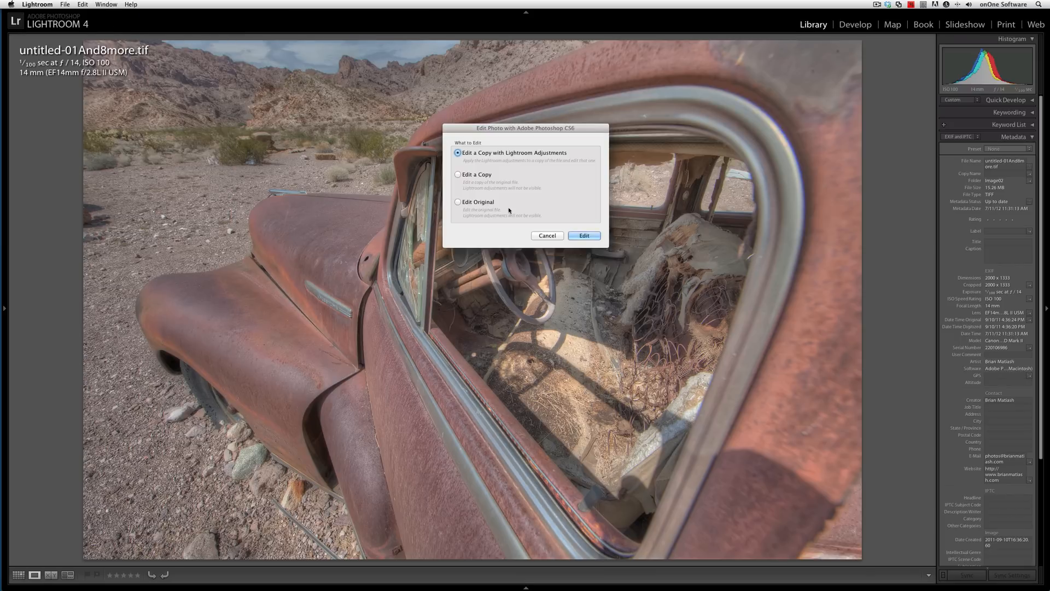
{"action": "left_click", "coordinate": [590, 238]}
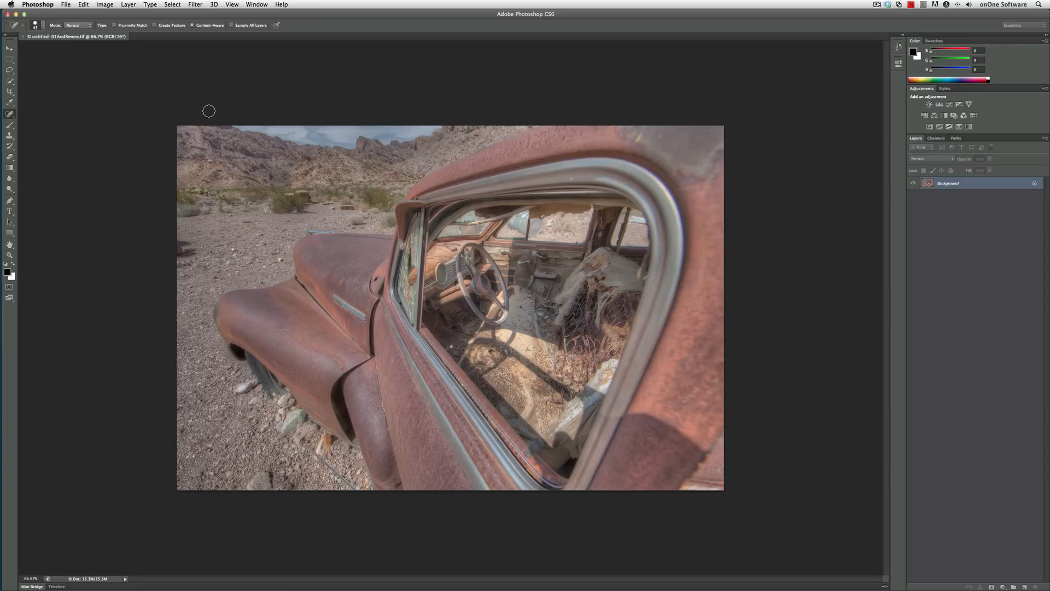
Send the image from Photoshop to onOne's Perfect Effects
{"action": "key", "text": "super+0"}
{"action": "left_click", "coordinate": [66, 5]}
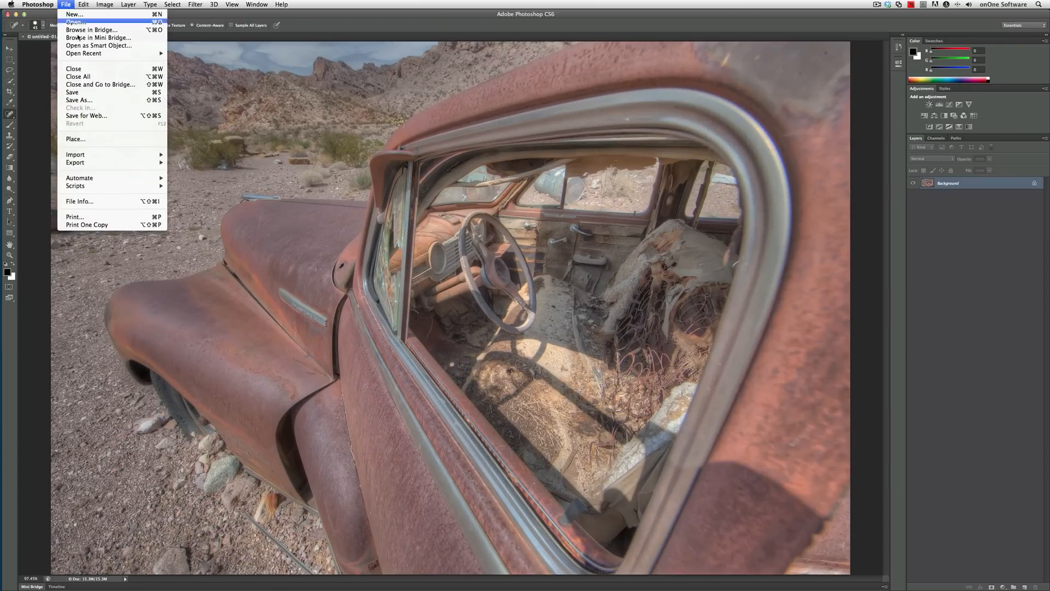
{"action": "mouse_move", "coordinate": [92, 153]}
{"action": "mouse_move", "coordinate": [109, 177]}
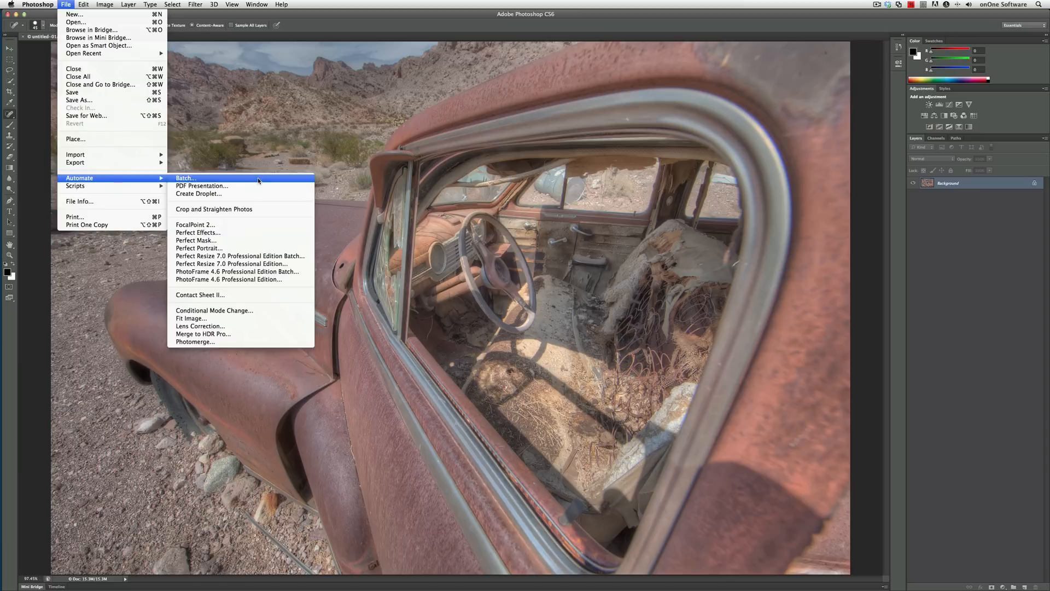
{"action": "left_click", "coordinate": [272, 226]}
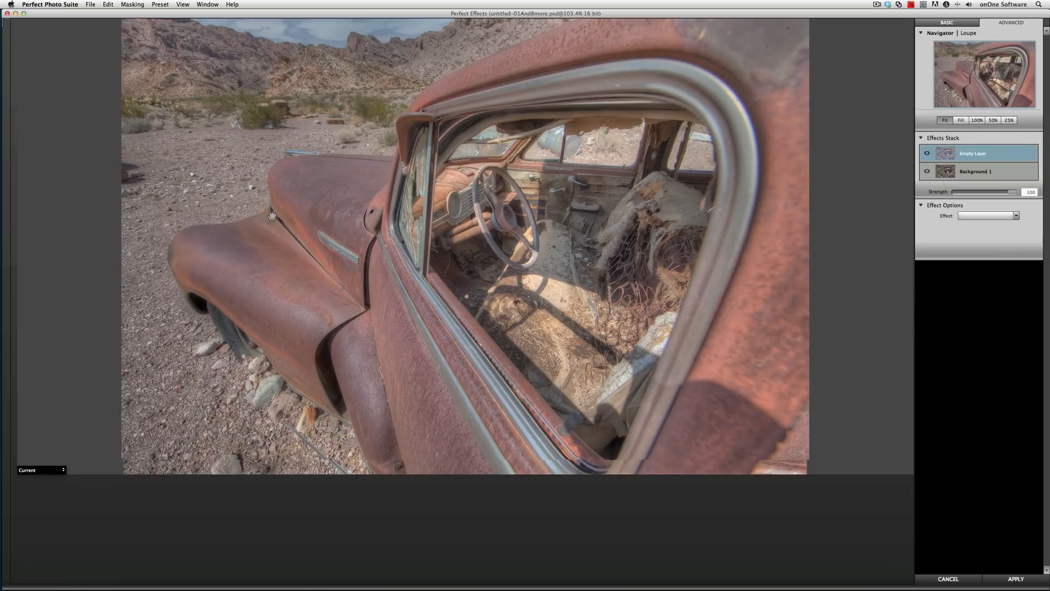
Apply the Thermopylae effect from the Movie Looks category to the photo
{"action": "left_click", "coordinate": [369, 482]}
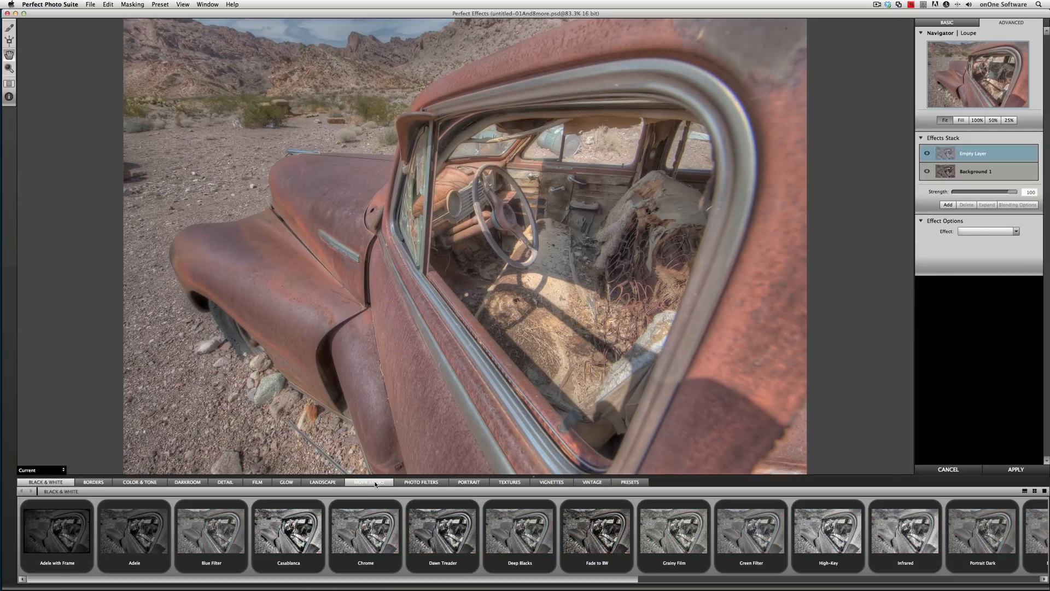
{"action": "left_click", "coordinate": [583, 579]}
{"action": "left_click_drag", "start_coordinate": [583, 579], "coordinate": [816, 579]}
{"action": "left_click", "coordinate": [697, 531]}
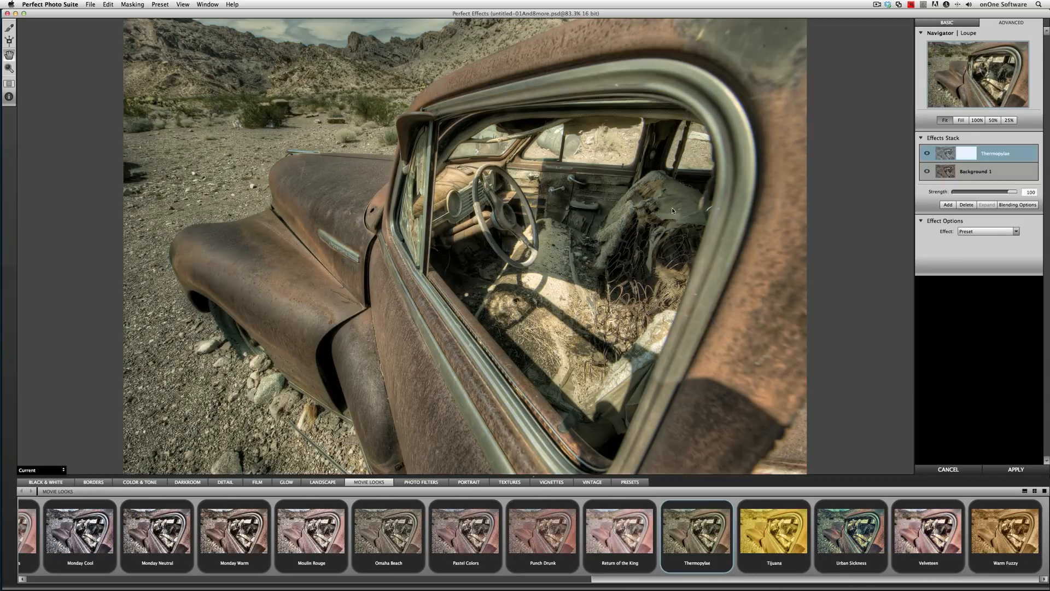
Set the Thermopylae layer's blending mode to Softlight and its strength to 69, and apply the blending options
{"action": "left_click_drag", "start_coordinate": [1013, 192], "coordinate": [985, 192]}
{"action": "left_click", "coordinate": [1013, 207]}
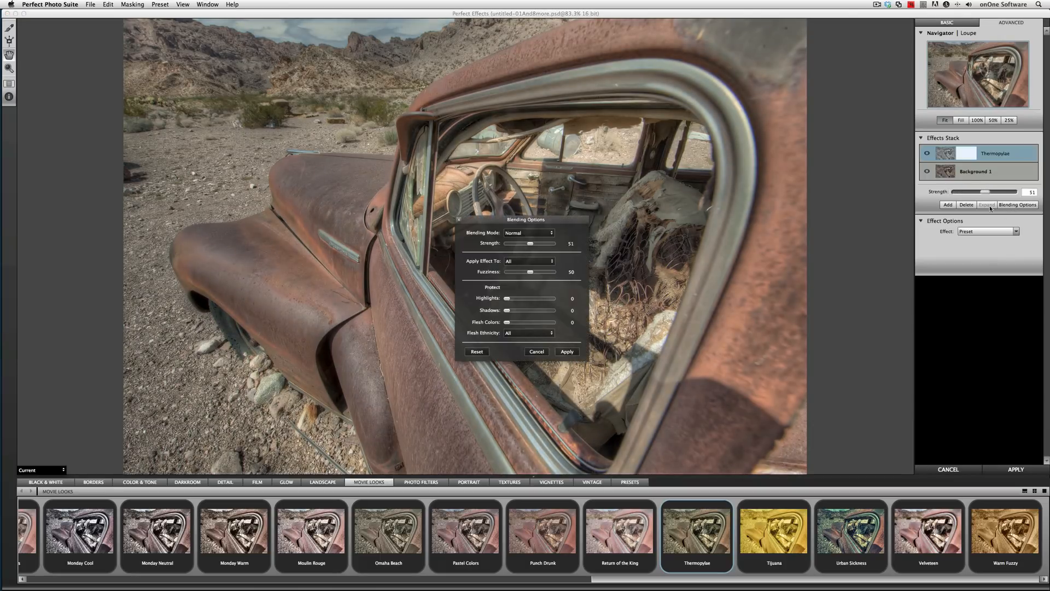
{"action": "left_click_drag", "start_coordinate": [524, 220], "coordinate": [851, 175]}
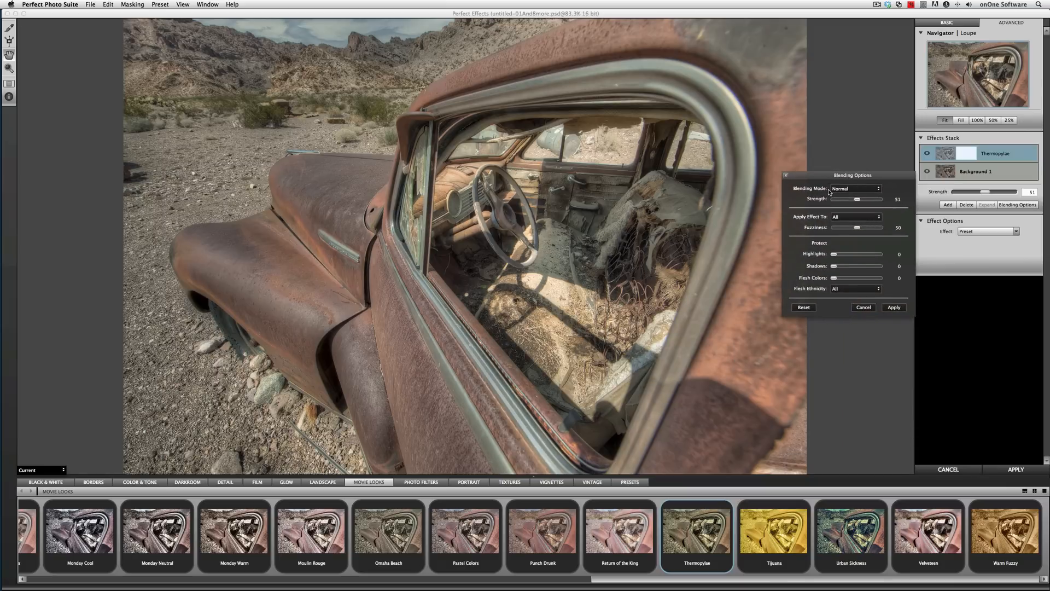
{"action": "left_click", "coordinate": [834, 189]}
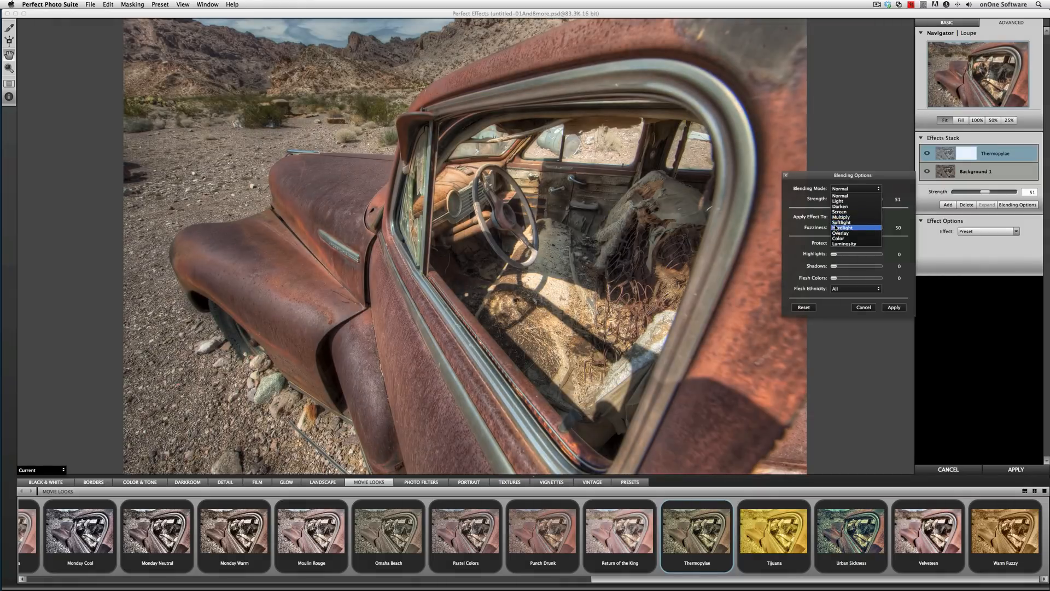
{"action": "left_click", "coordinate": [835, 223]}
{"action": "left_click_drag", "start_coordinate": [851, 207], "coordinate": [861, 211]}
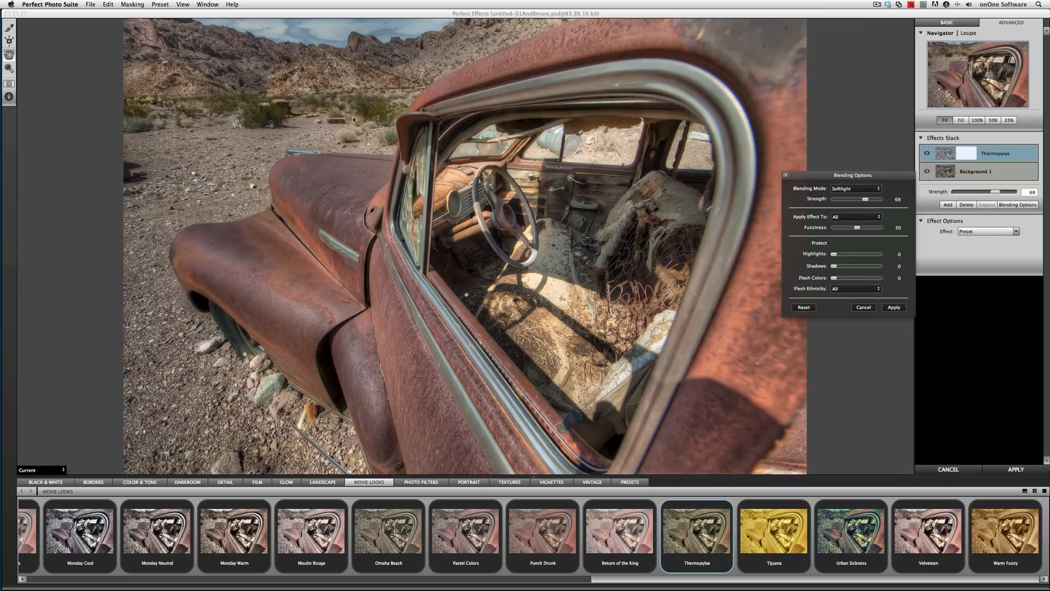
{"action": "left_click", "coordinate": [892, 307]}
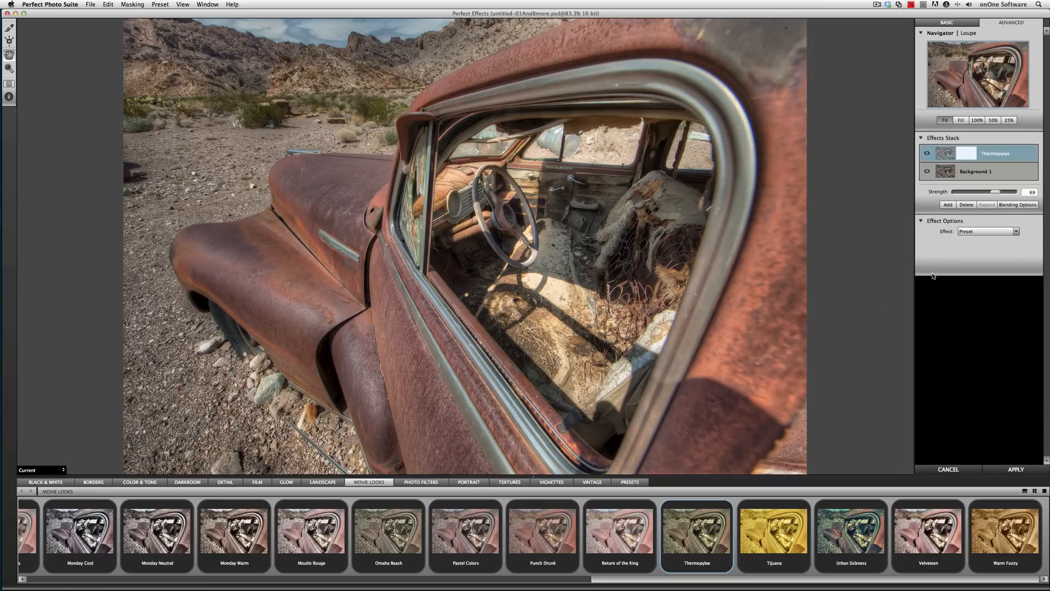
Add a second Thermopylae effect layer and set its strength to 38
{"action": "left_click", "coordinate": [947, 206]}
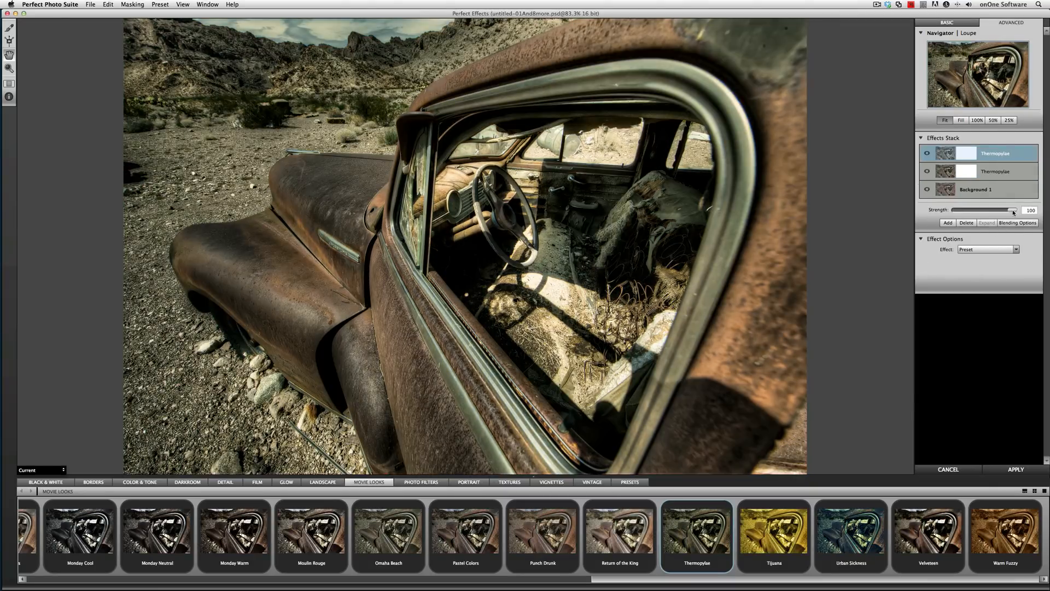
{"action": "left_click_drag", "start_coordinate": [1014, 212], "coordinate": [978, 210]}
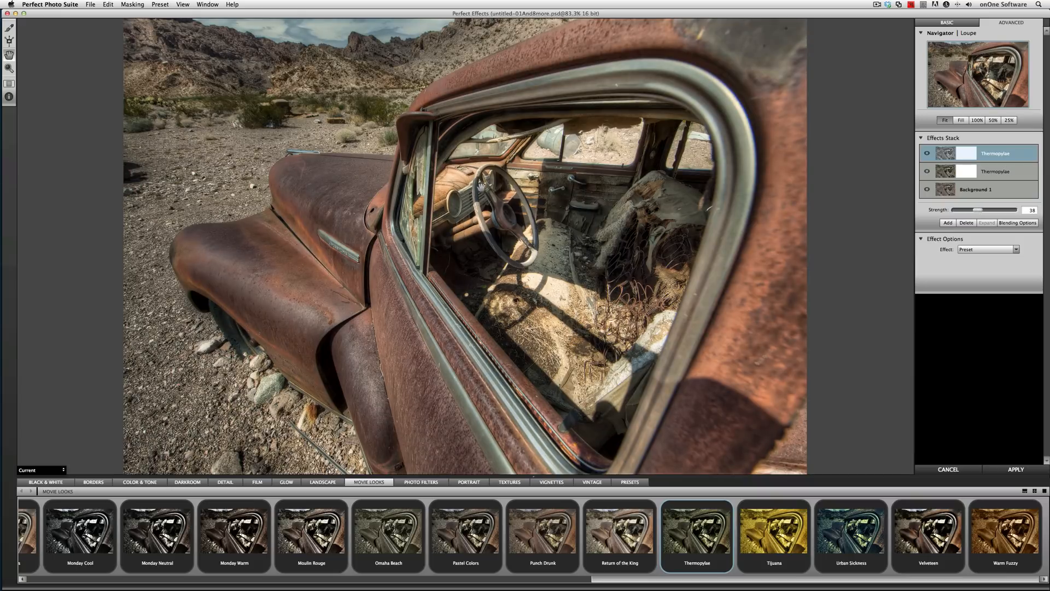
Add a Tonal Contrast effect from the Color & Tone category on a new layer, with strength 45 and shadows 17
{"action": "left_click", "coordinate": [948, 223]}
{"action": "left_click", "coordinate": [283, 481]}
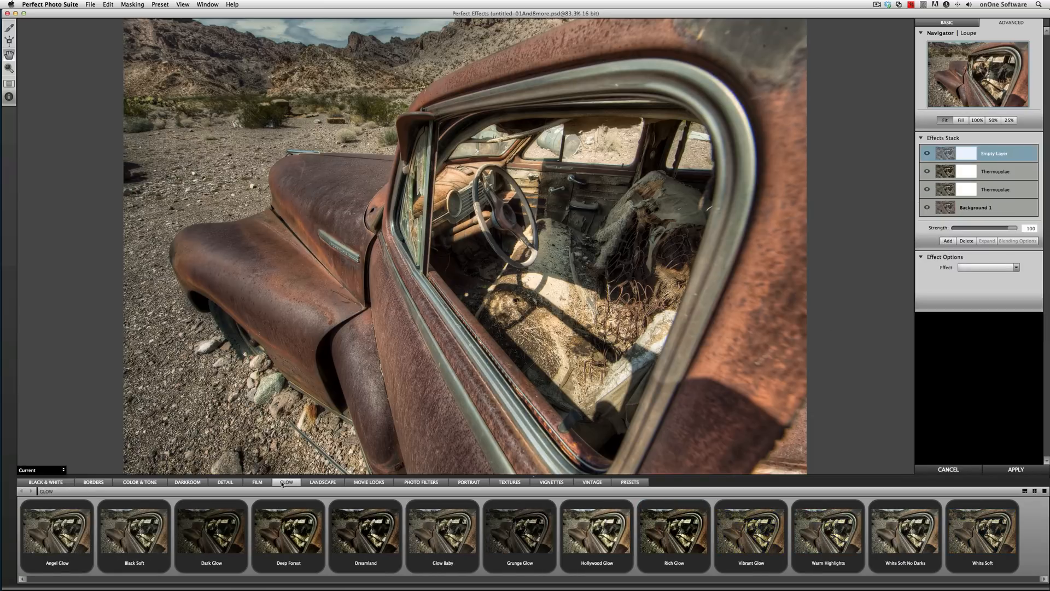
{"action": "left_click", "coordinate": [159, 482]}
{"action": "left_click_drag", "start_coordinate": [733, 578], "coordinate": [939, 581]}
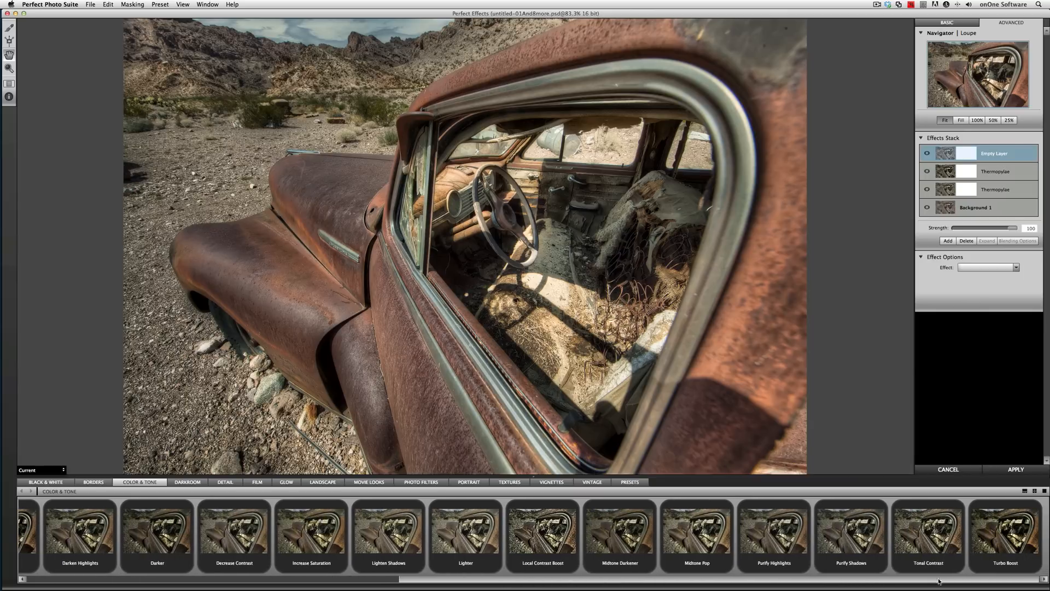
{"action": "left_click", "coordinate": [916, 527]}
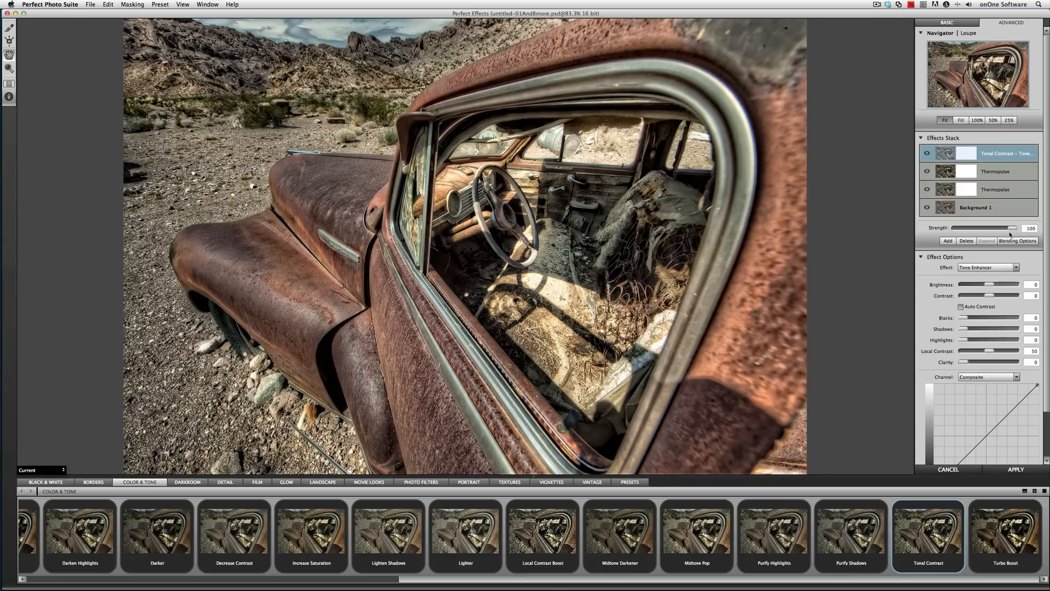
{"action": "left_click_drag", "start_coordinate": [1013, 228], "coordinate": [979, 228]}
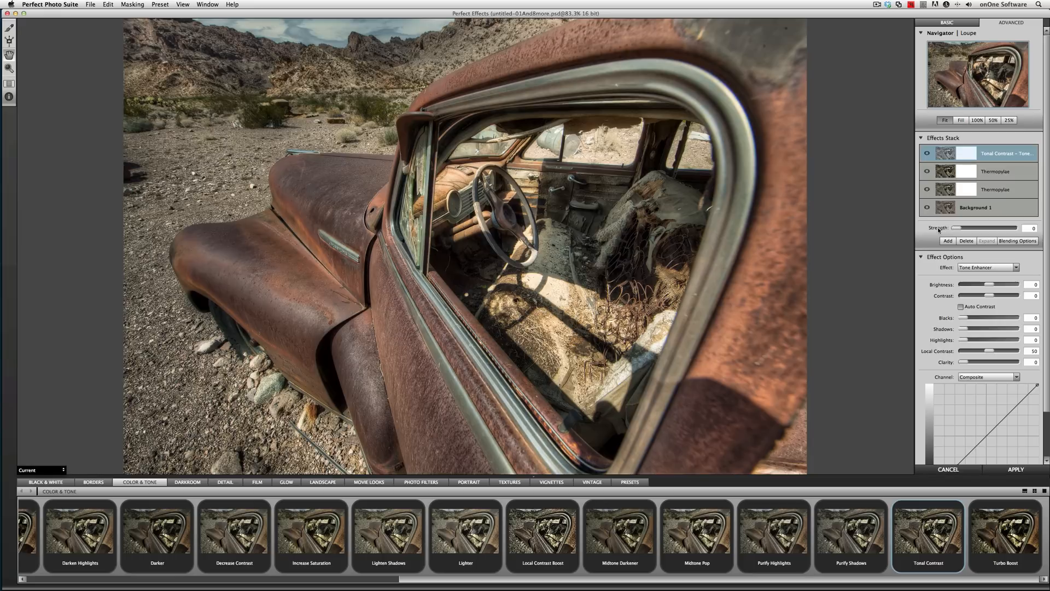
{"action": "left_click_drag", "start_coordinate": [961, 329], "coordinate": [971, 329]}
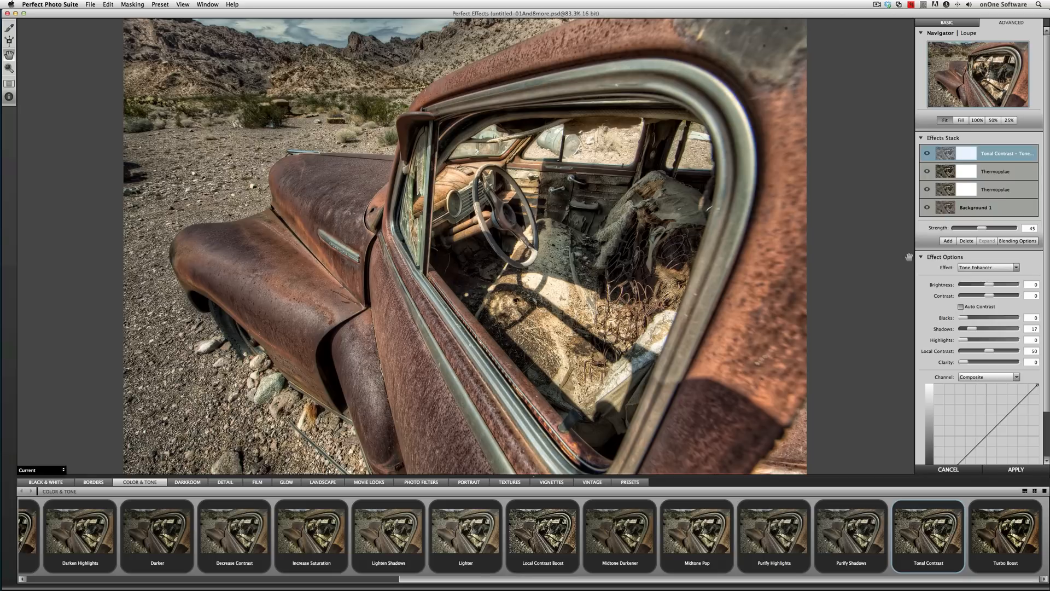
Add a new effect layer and apply Hollywood Glow from the Glow category
{"action": "left_click", "coordinate": [948, 241]}
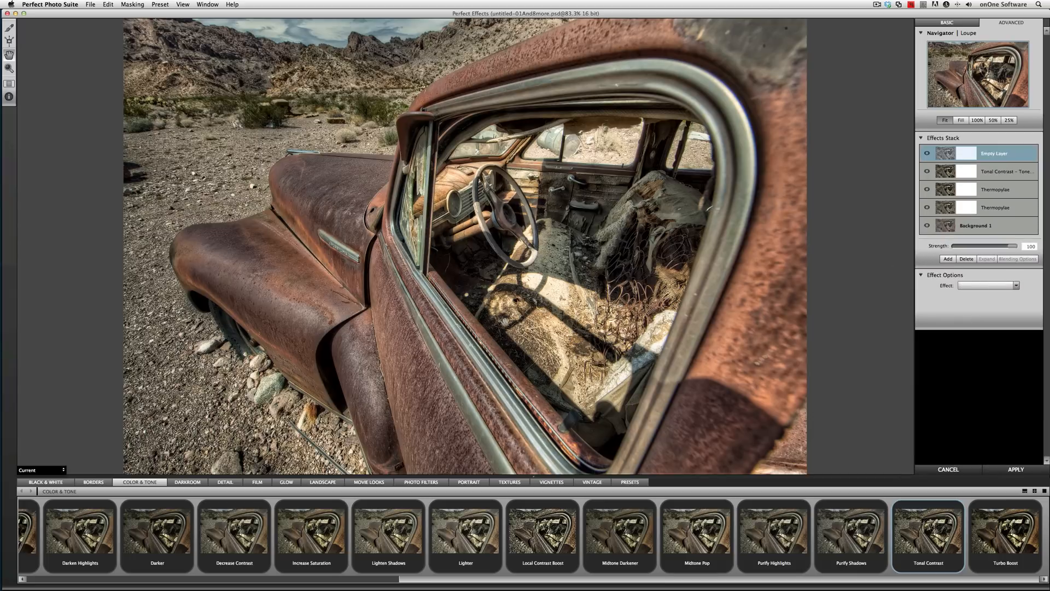
{"action": "left_click", "coordinate": [286, 482]}
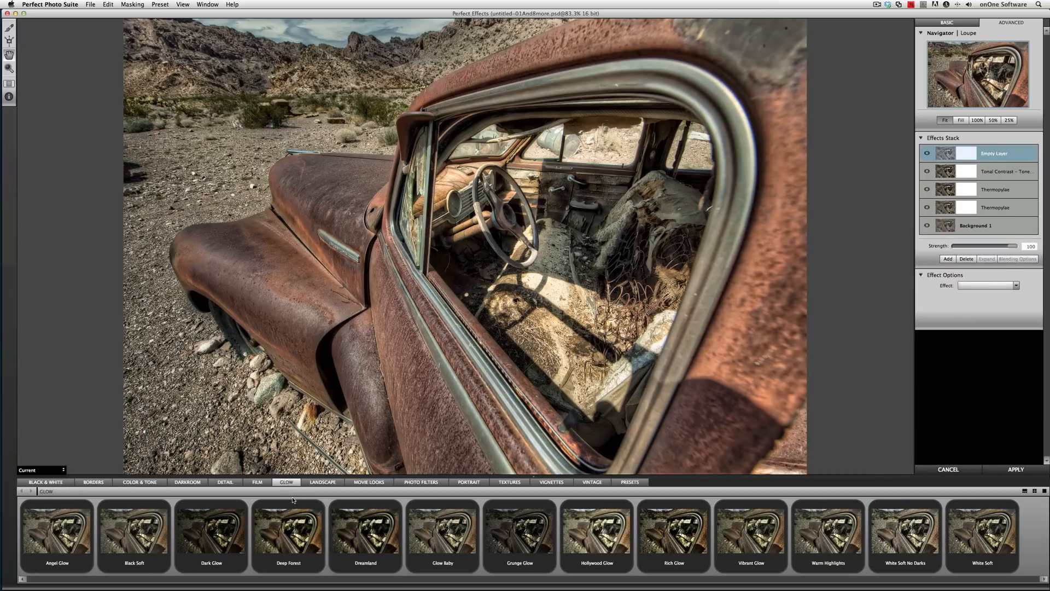
{"action": "left_click", "coordinate": [611, 530]}
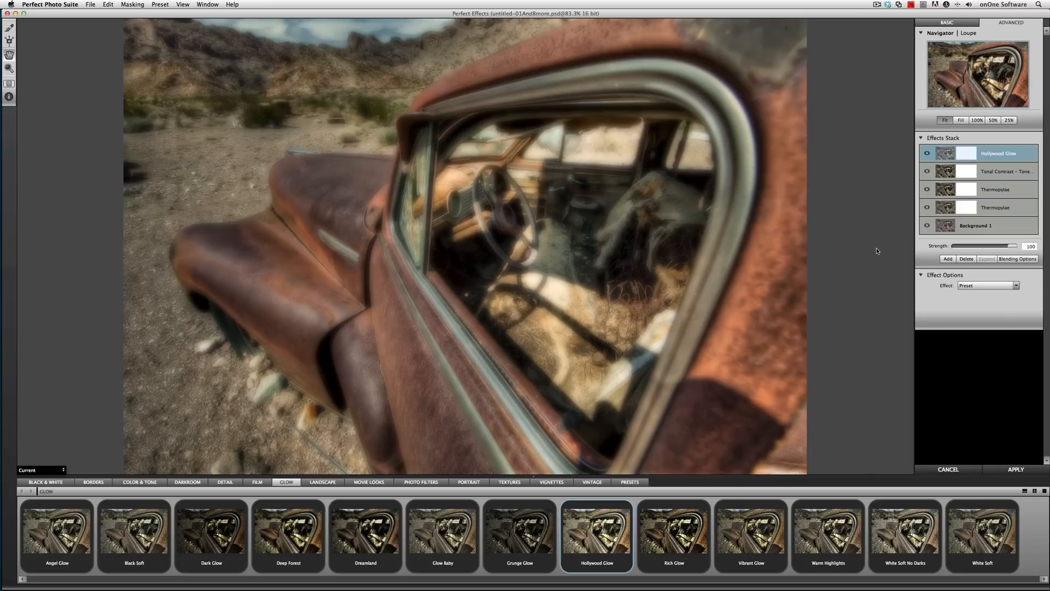
Set the Hollywood Glow layer's blending mode to Softlight and its strength to 52, and apply the blending options
{"action": "left_click", "coordinate": [1012, 260]}
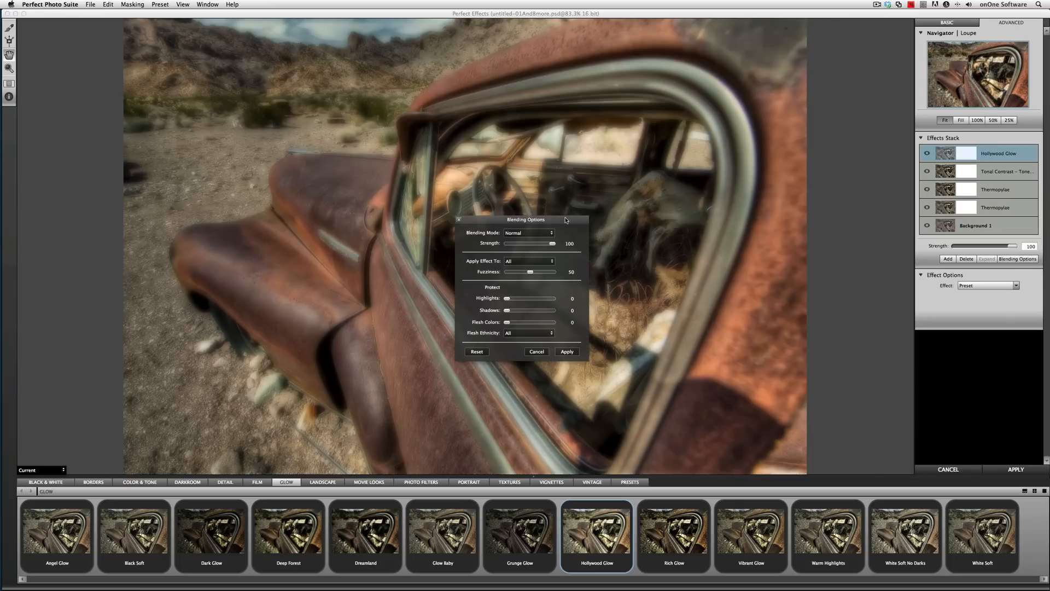
{"action": "left_click_drag", "start_coordinate": [567, 219], "coordinate": [941, 191]}
{"action": "left_click", "coordinate": [890, 204]}
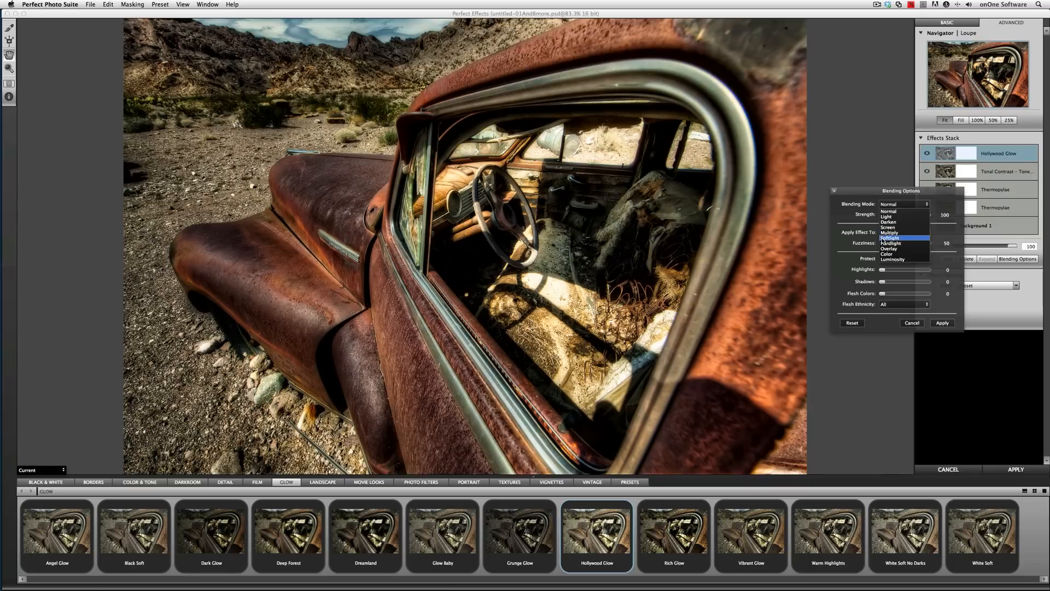
{"action": "left_click", "coordinate": [882, 238]}
{"action": "left_click", "coordinate": [891, 204]}
{"action": "left_click", "coordinate": [890, 239]}
{"action": "mouse_move", "coordinate": [928, 215]}
{"action": "left_mouse_down"}
{"action": "mouse_move", "coordinate": [883, 217]}
{"action": "mouse_move", "coordinate": [910, 216]}
{"action": "left_mouse_up"}
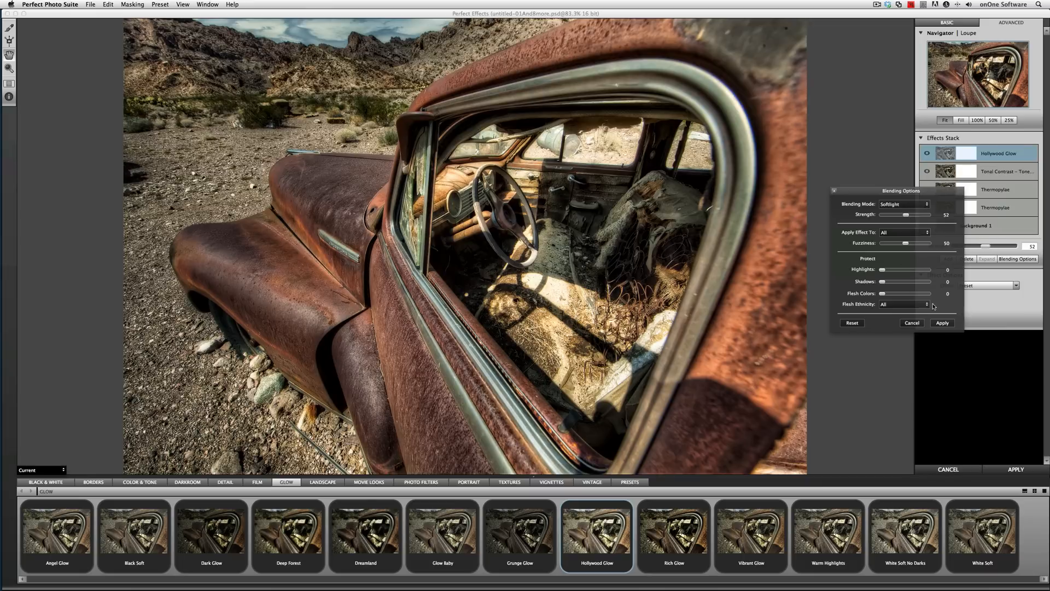
{"action": "left_click", "coordinate": [942, 323]}
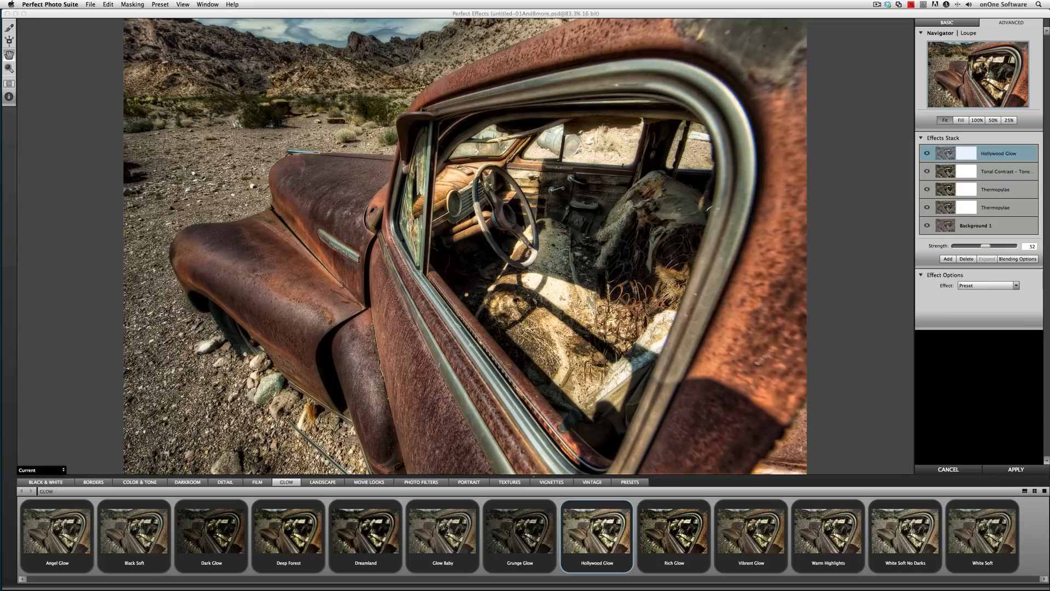
Compare the stylized result with the original image, and apply the effects stack to return to Photoshop
{"action": "left_click", "coordinate": [238, 167]}
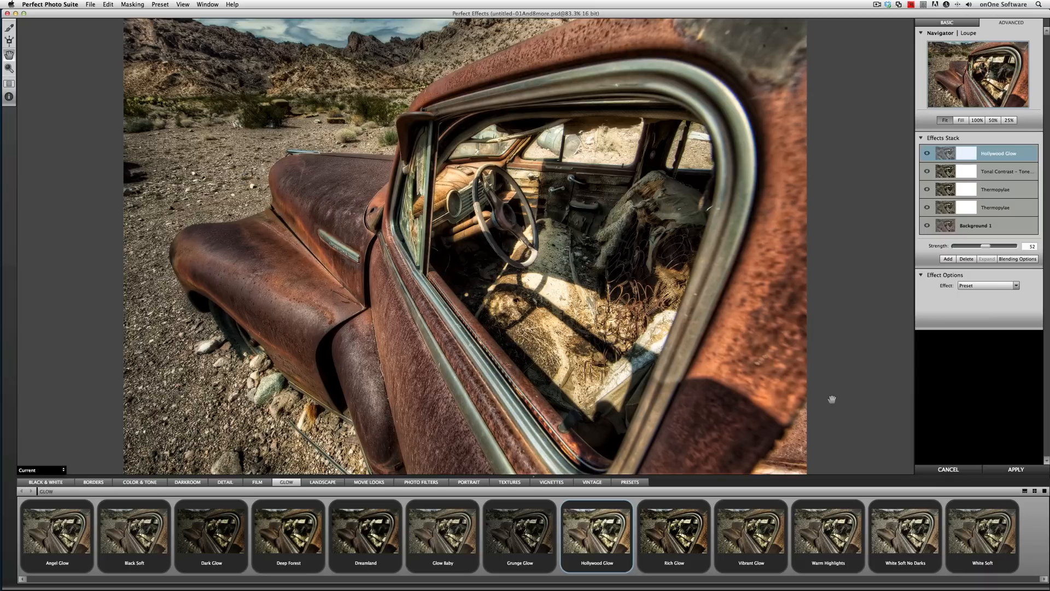
{"action": "key", "text": "p"}
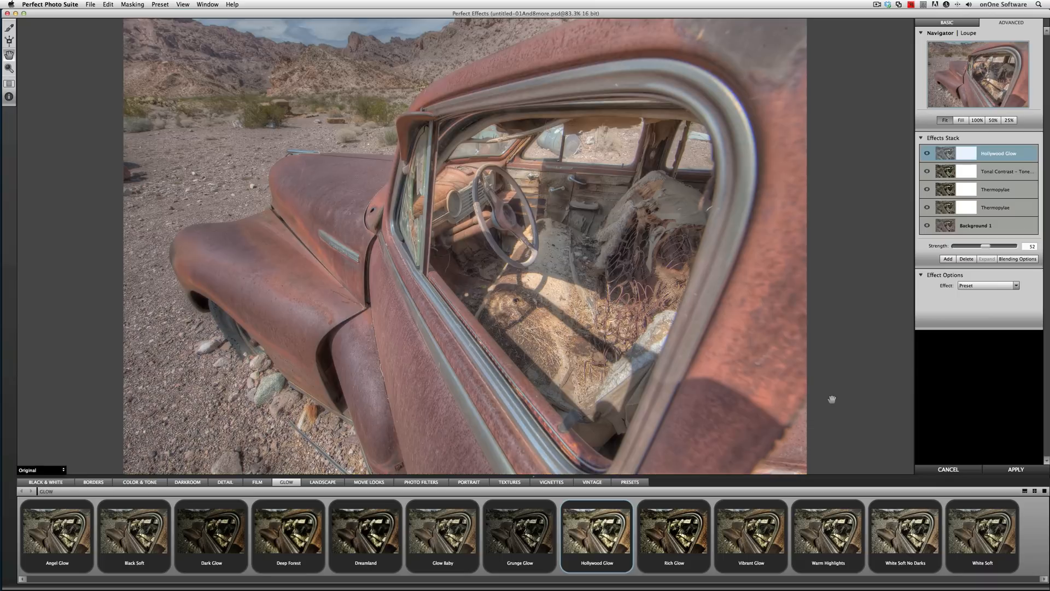
{"action": "key", "text": "p"}
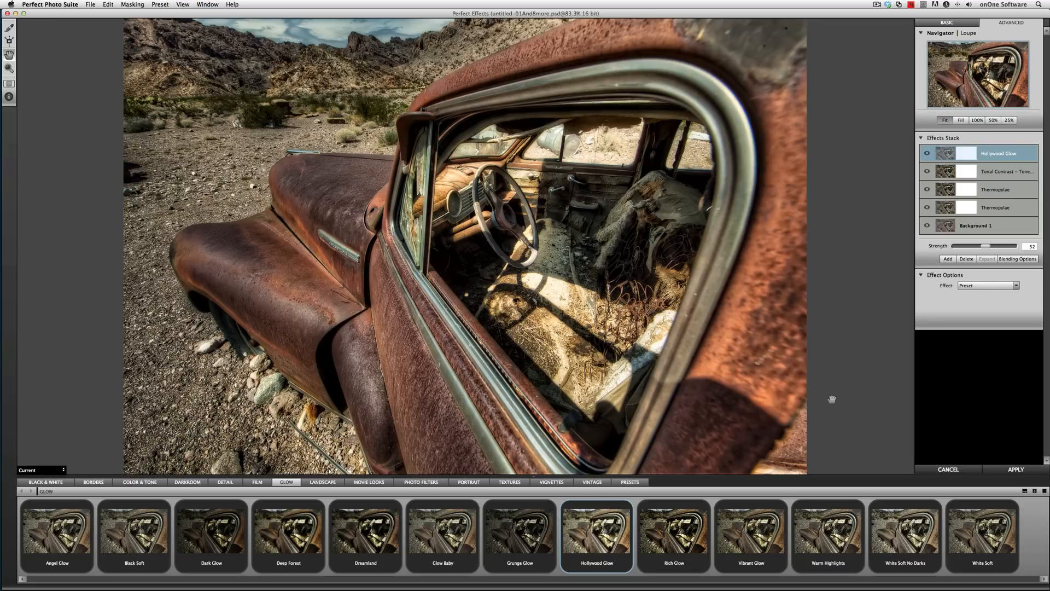
{"action": "left_click", "coordinate": [1003, 470]}
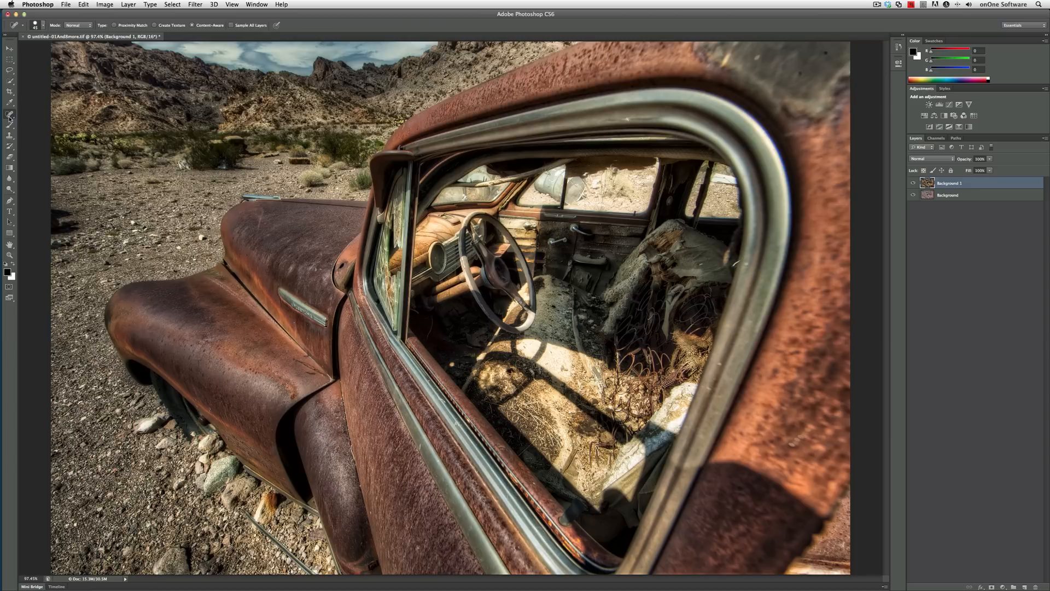
Remove the dark object on the gravel at the photo's left edge with the Spot Healing Brush
{"action": "mouse_move", "coordinate": [58, 216]}
{"action": "left_mouse_down"}
{"action": "mouse_move", "coordinate": [74, 225]}
{"action": "mouse_move", "coordinate": [58, 214]}
{"action": "left_mouse_up"}
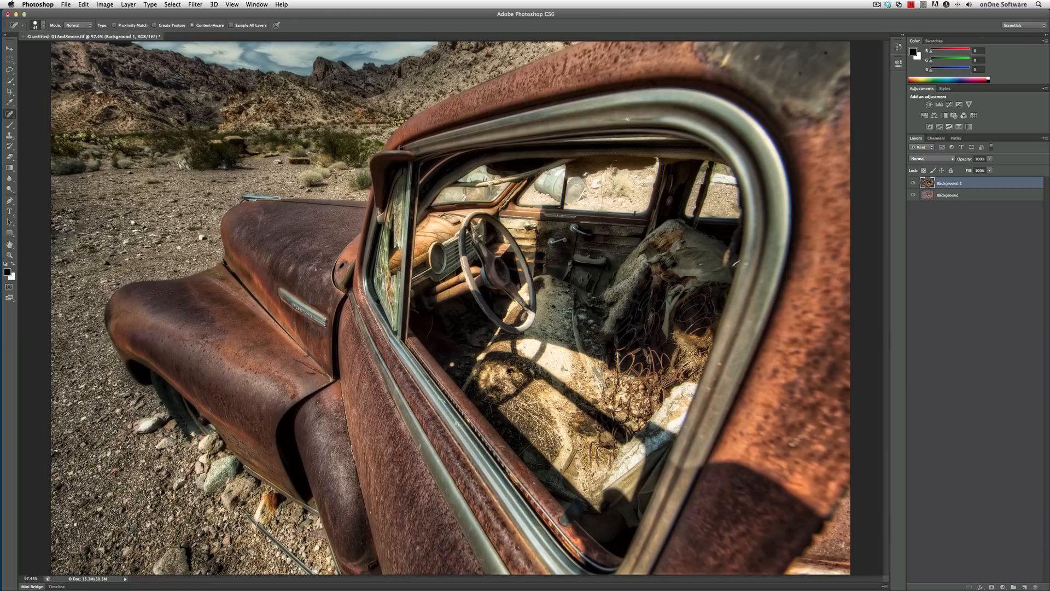
Try to heal away the wire on the ground below the front fender, again with a smaller brush, and undo both strokes
{"action": "left_click_drag", "start_coordinate": [243, 515], "coordinate": [320, 577]}
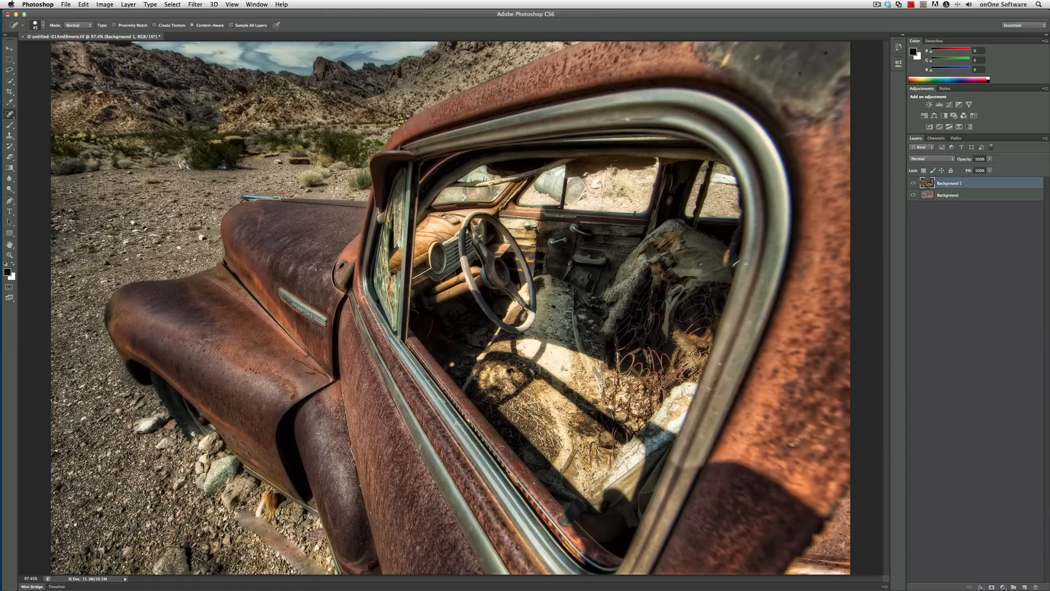
{"action": "key", "text": "super+z"}
{"action": "key", "text": "bracketleft"}
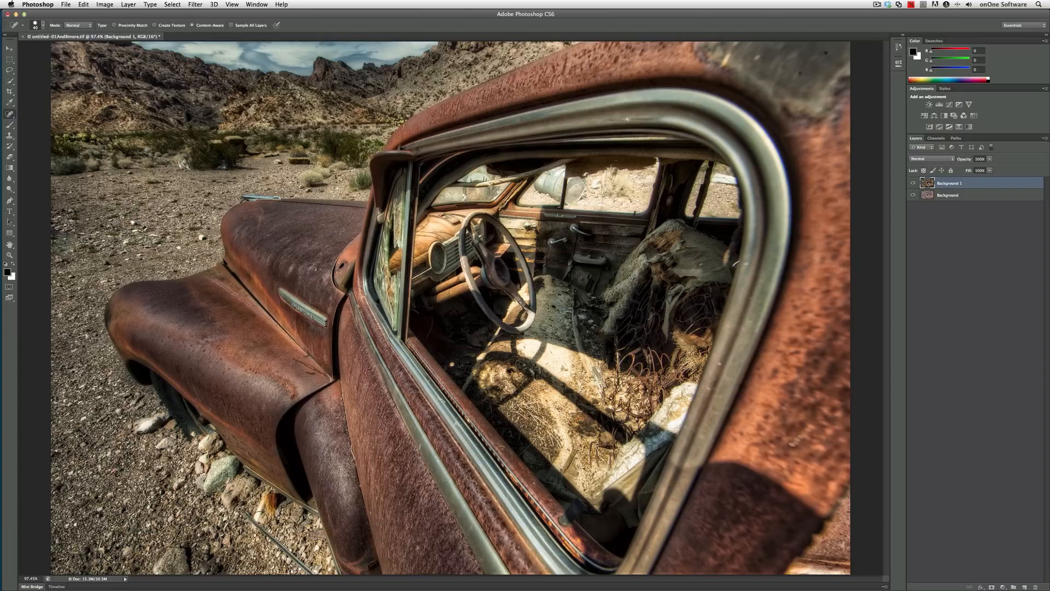
{"action": "key", "text": "bracketleft"}
{"action": "key", "text": "bracketleft"}
{"action": "left_click_drag", "start_coordinate": [242, 511], "coordinate": [324, 575]}
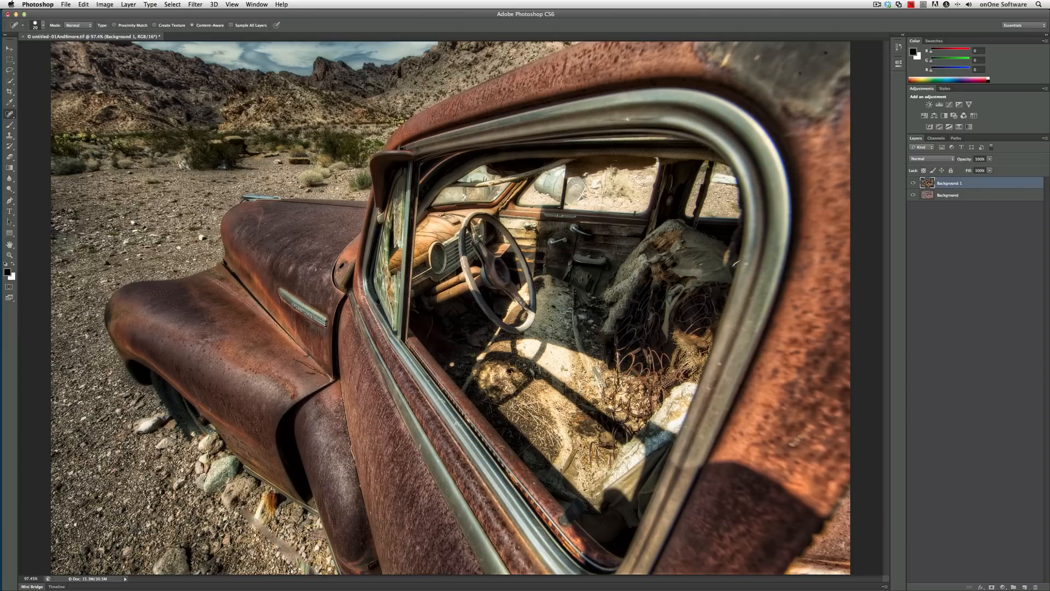
{"action": "key", "text": "super+z"}
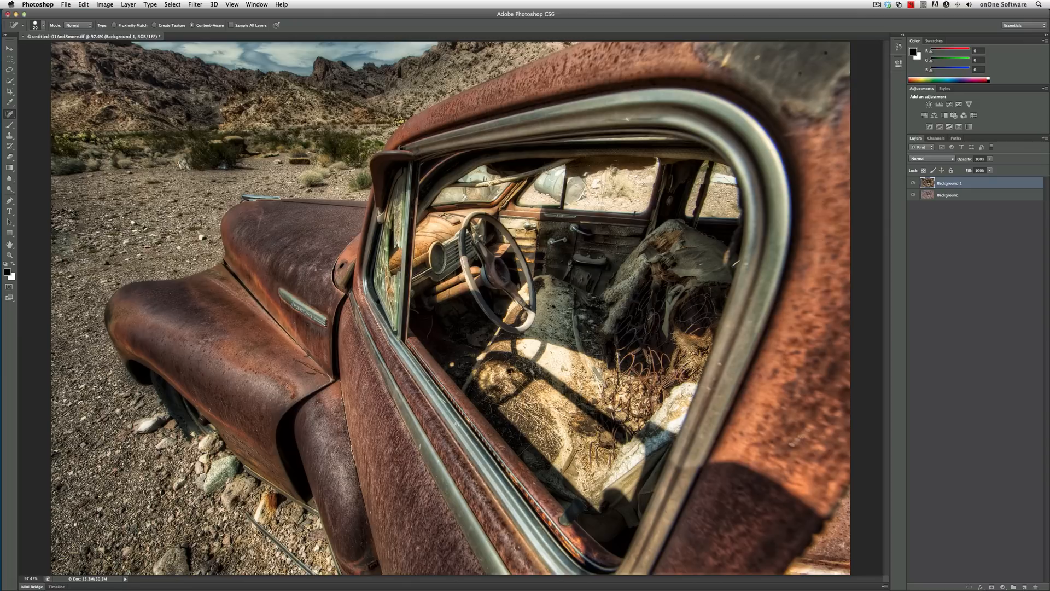
Try to remove the wire below the fender with a lasso selection and a Content-Aware fill, and undo it
{"action": "left_click", "coordinate": [9, 71]}
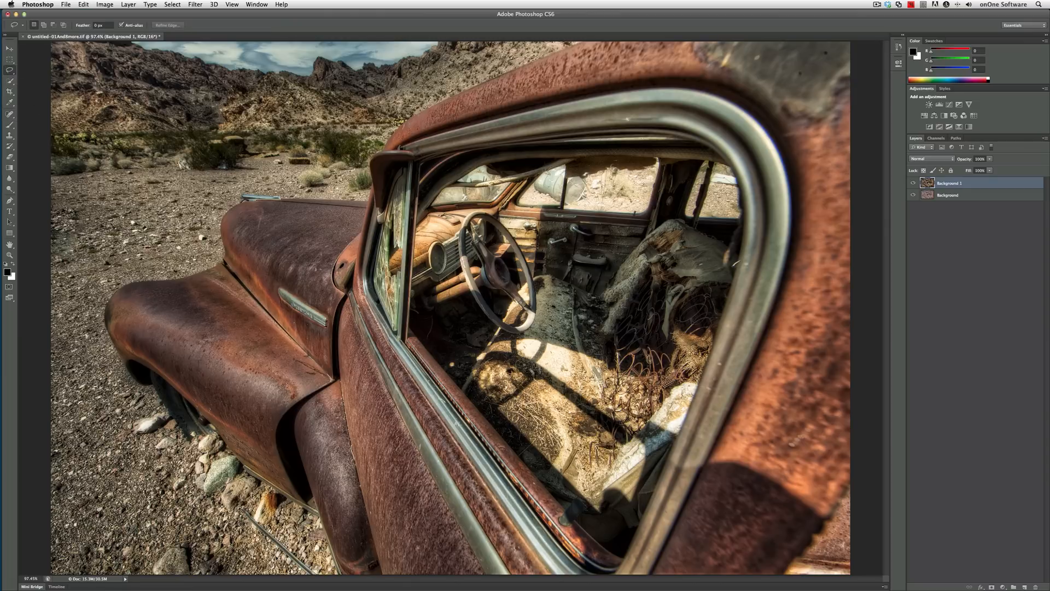
{"action": "mouse_move", "coordinate": [278, 559]}
{"action": "left_mouse_down"}
{"action": "mouse_move", "coordinate": [322, 582]}
{"action": "mouse_move", "coordinate": [245, 512]}
{"action": "left_mouse_up"}
{"action": "key", "text": "shift+BackSpace"}
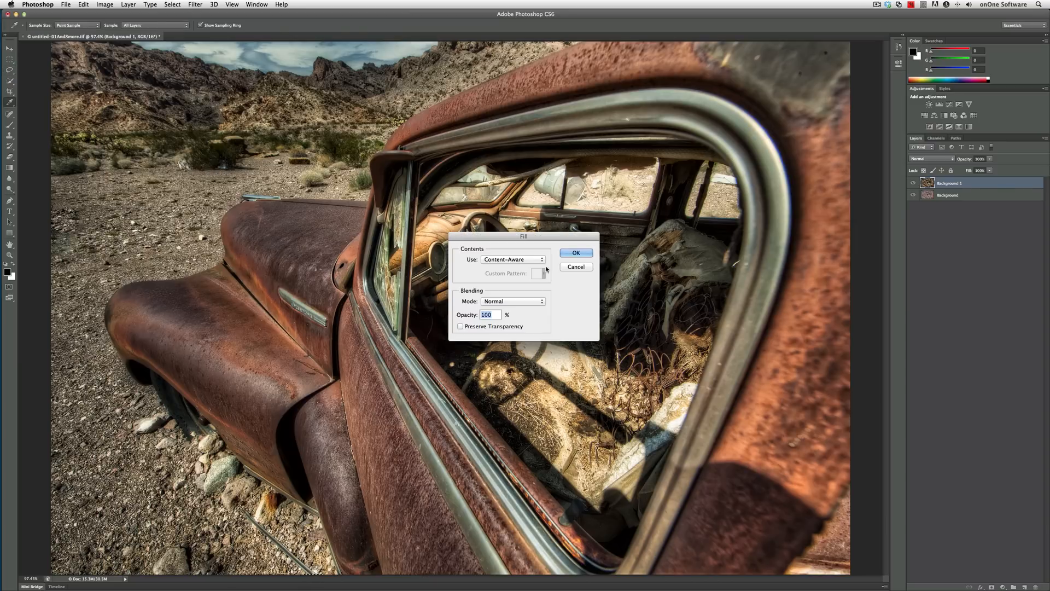
{"action": "left_click", "coordinate": [576, 253]}
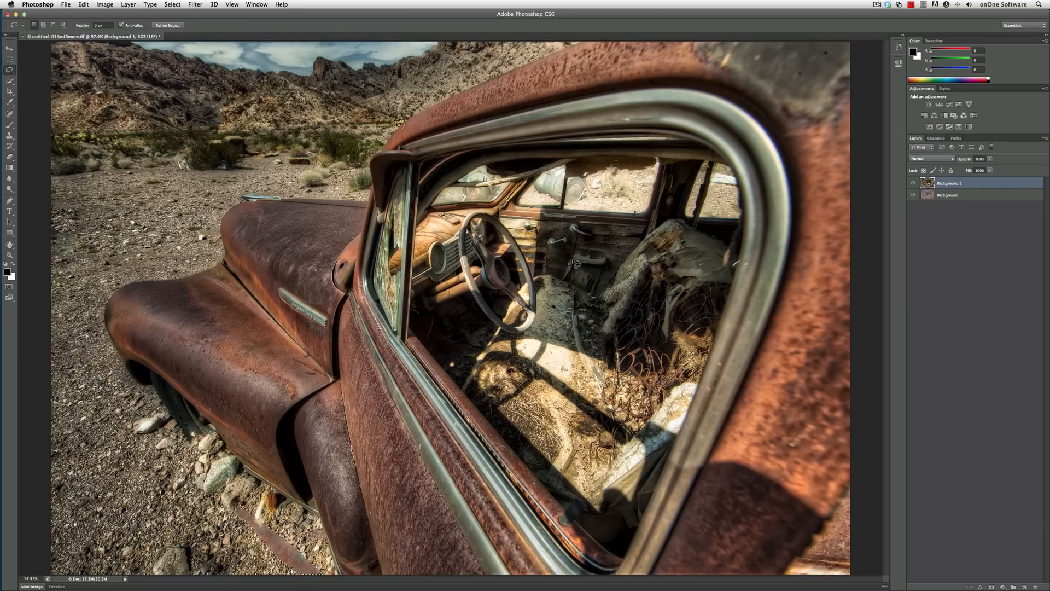
{"action": "key", "text": "super+d"}
{"action": "key", "text": "alt+super+z"}
{"action": "key", "text": "alt+super+z"}
{"action": "key", "text": "alt+super+z"}
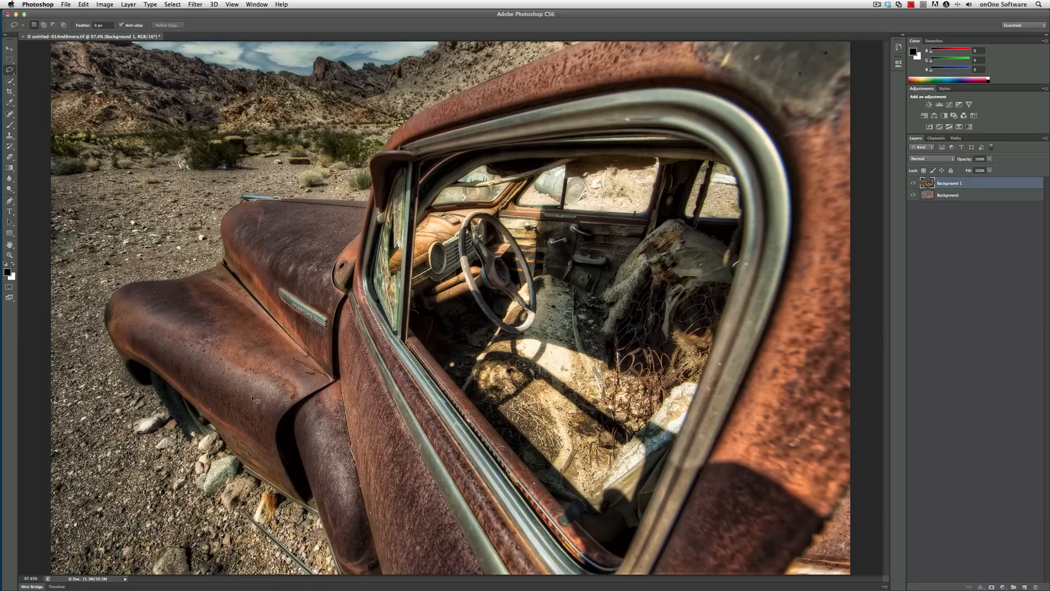
Clone gravel over the wire on the ground below the front fender with the Clone Stamp
{"action": "left_click", "coordinate": [10, 135]}
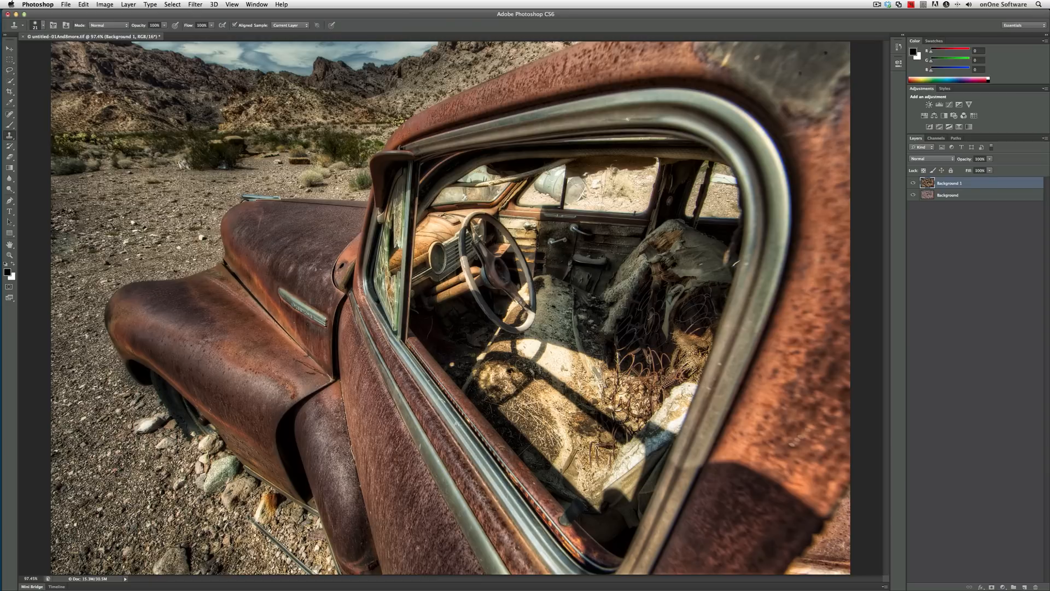
{"action": "mouse_move", "coordinate": [256, 522]}
{"action": "left_mouse_down"}
{"action": "mouse_move", "coordinate": [270, 547]}
{"action": "mouse_move", "coordinate": [314, 576]}
{"action": "left_mouse_up"}
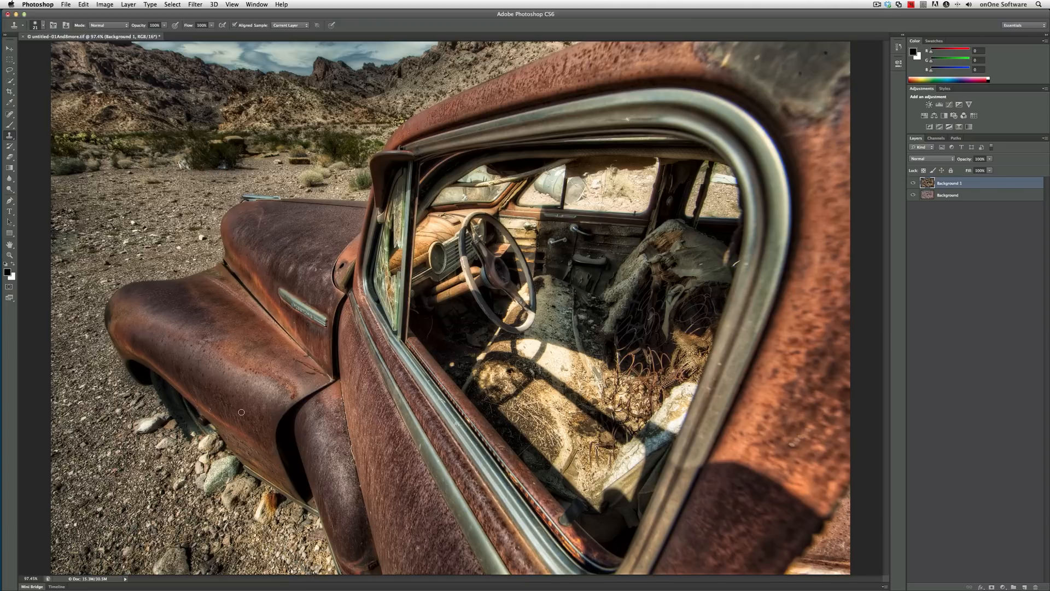
Heal away the rock at the photo's lower left edge and the spots on the car's roof with a larger Spot Healing Brush
{"action": "left_click", "coordinate": [10, 114]}
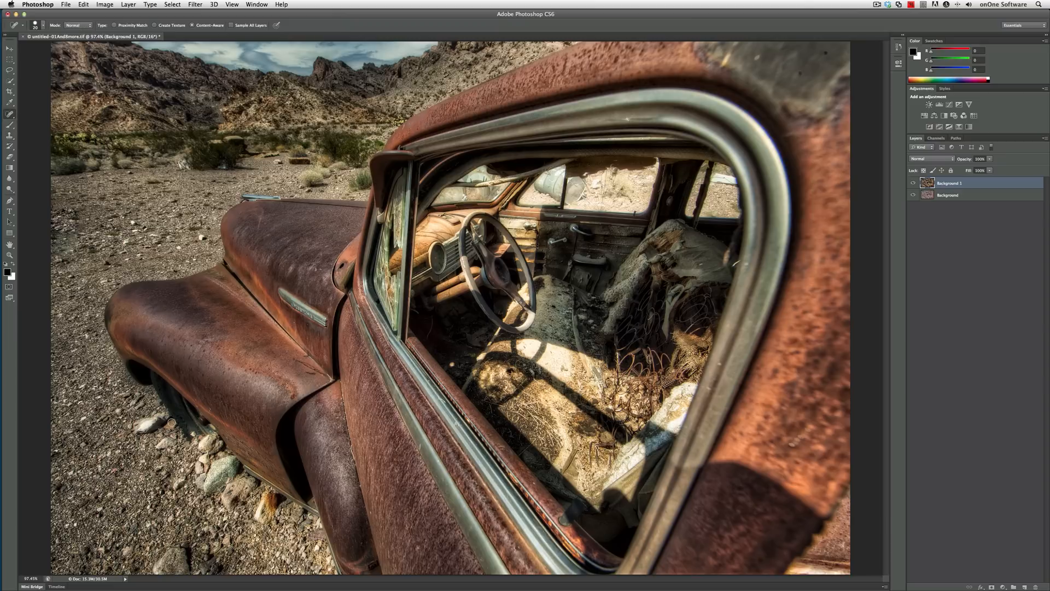
{"action": "key", "text": "]"}
{"action": "key", "text": "]"}
{"action": "key", "text": "]"}
{"action": "mouse_move", "coordinate": [179, 549]}
{"action": "left_mouse_down"}
{"action": "mouse_move", "coordinate": [156, 564]}
{"action": "mouse_move", "coordinate": [180, 570]}
{"action": "mouse_move", "coordinate": [182, 558]}
{"action": "mouse_move", "coordinate": [163, 561]}
{"action": "mouse_move", "coordinate": [179, 553]}
{"action": "mouse_move", "coordinate": [136, 571]}
{"action": "mouse_move", "coordinate": [166, 567]}
{"action": "mouse_move", "coordinate": [153, 564]}
{"action": "mouse_move", "coordinate": [167, 551]}
{"action": "mouse_move", "coordinate": [152, 568]}
{"action": "left_mouse_up"}
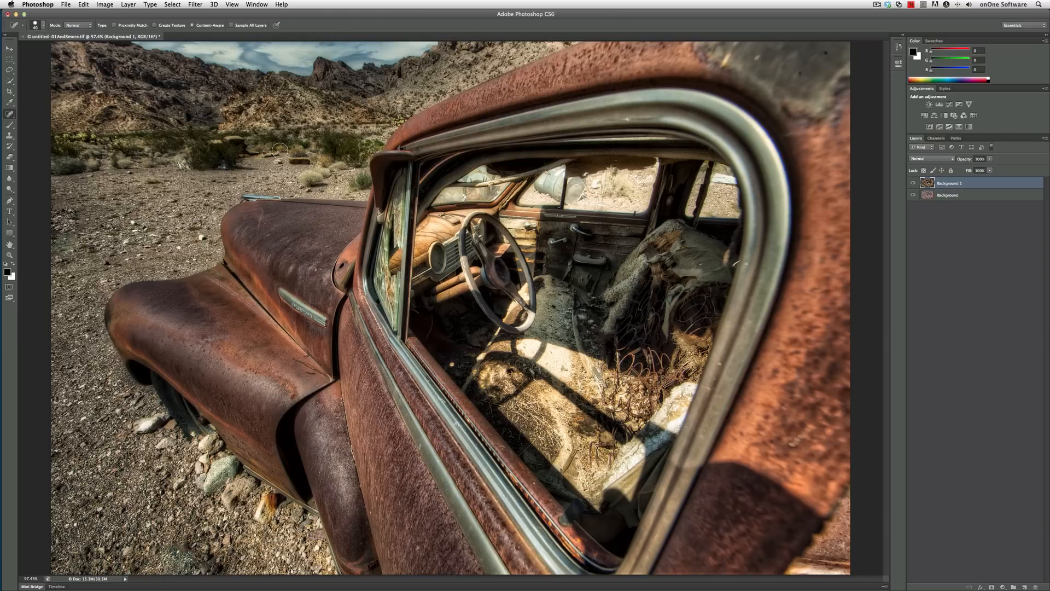
{"action": "left_click", "coordinate": [825, 53]}
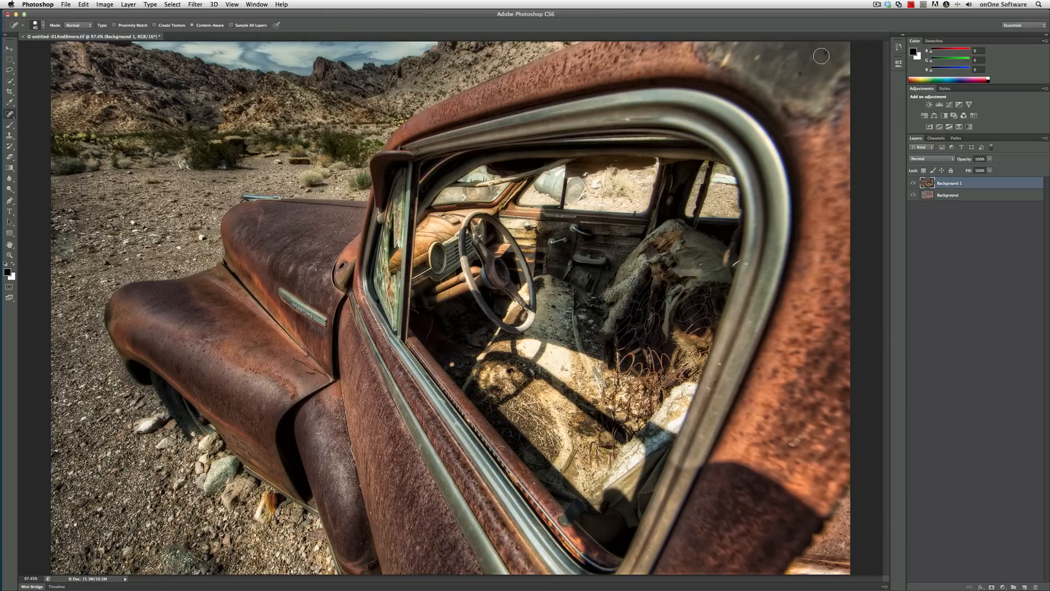
{"action": "left_click", "coordinate": [797, 74]}
Select the whole car including its interior with the Quick Selection tool, and subtract the background spill above the roof
{"action": "left_click", "coordinate": [9, 80]}
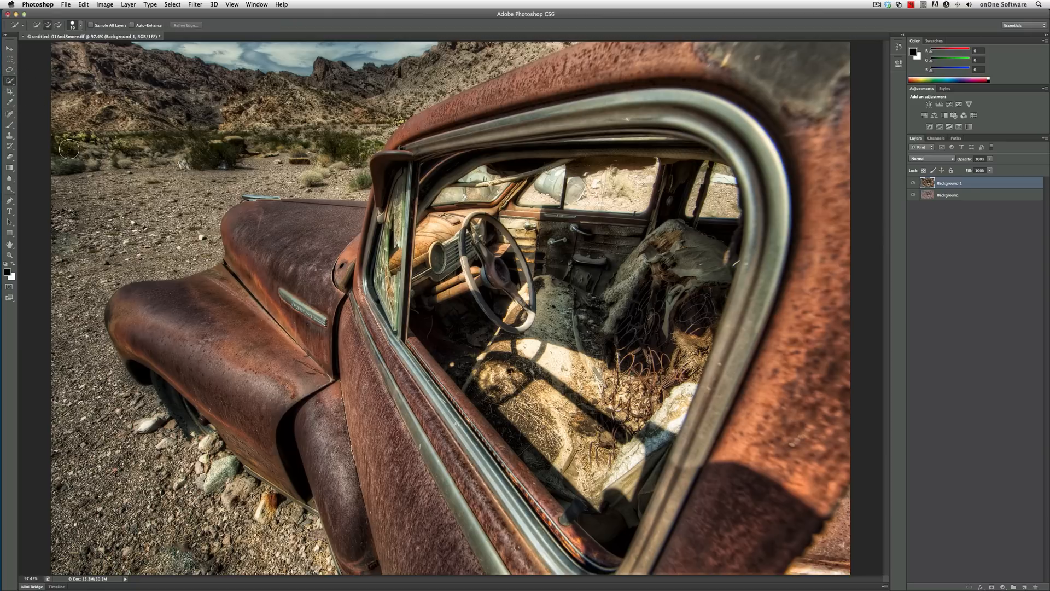
{"action": "mouse_move", "coordinate": [411, 166]}
{"action": "left_mouse_down"}
{"action": "mouse_move", "coordinate": [520, 114]}
{"action": "mouse_move", "coordinate": [745, 83]}
{"action": "mouse_move", "coordinate": [788, 167]}
{"action": "mouse_move", "coordinate": [766, 356]}
{"action": "left_mouse_up"}
{"action": "mouse_move", "coordinate": [745, 451]}
{"action": "left_mouse_down"}
{"action": "mouse_move", "coordinate": [629, 416]}
{"action": "mouse_move", "coordinate": [520, 356]}
{"action": "mouse_move", "coordinate": [355, 339]}
{"action": "mouse_move", "coordinate": [219, 346]}
{"action": "mouse_move", "coordinate": [159, 329]}
{"action": "mouse_move", "coordinate": [307, 235]}
{"action": "mouse_move", "coordinate": [281, 233]}
{"action": "mouse_move", "coordinate": [290, 432]}
{"action": "mouse_move", "coordinate": [553, 537]}
{"action": "left_mouse_up"}
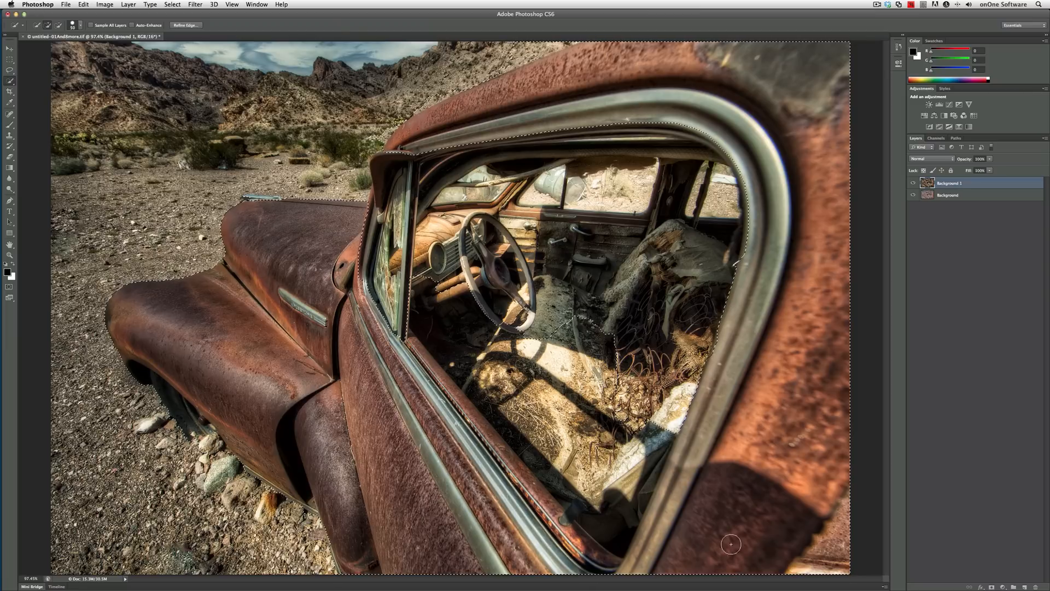
{"action": "left_click_drag", "start_coordinate": [552, 306], "coordinate": [690, 151]}
{"action": "mouse_move", "coordinate": [467, 168]}
{"action": "left_mouse_down"}
{"action": "mouse_move", "coordinate": [560, 207]}
{"action": "mouse_move", "coordinate": [696, 194]}
{"action": "mouse_move", "coordinate": [719, 218]}
{"action": "left_mouse_up"}
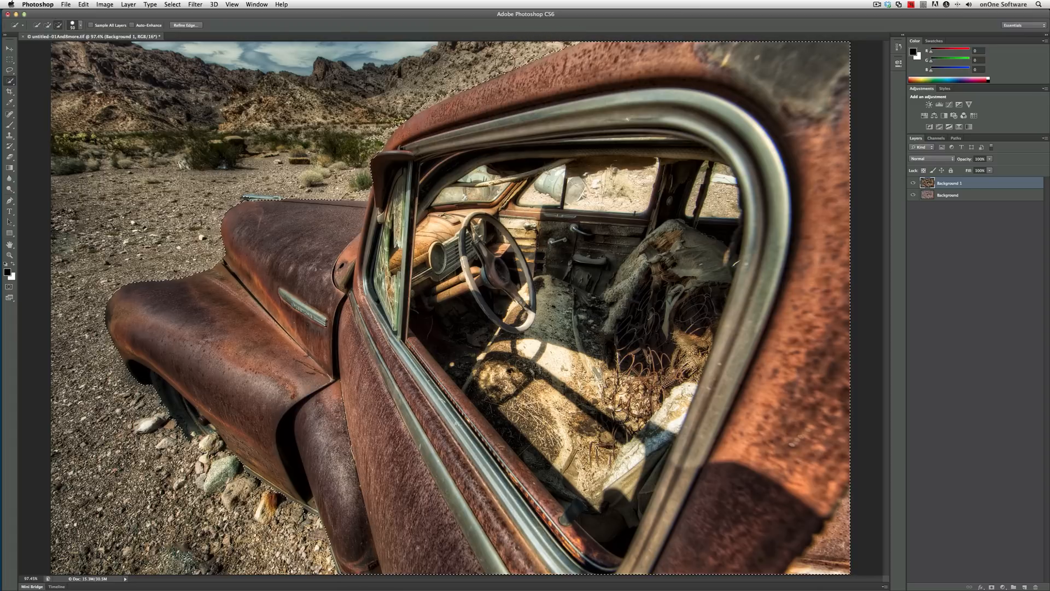
{"action": "left_click", "coordinate": [459, 96], "text": "alt"}
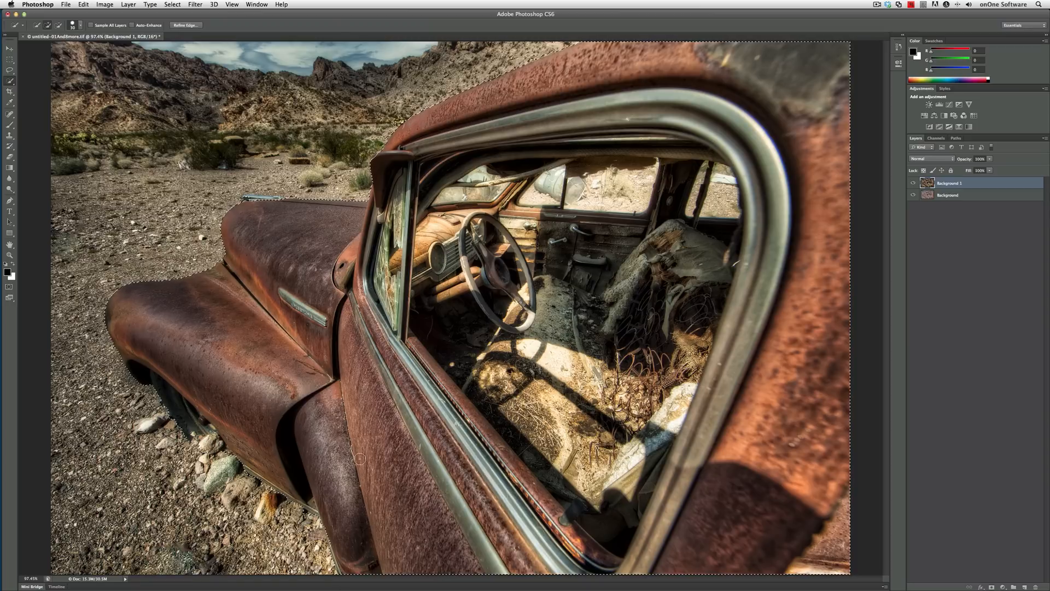
Subtract the desert background seen through the car's far-side windows and windshield from the selection
{"action": "mouse_move", "coordinate": [612, 186]}
{"action": "left_mouse_down"}
{"action": "mouse_move", "coordinate": [583, 195]}
{"action": "mouse_move", "coordinate": [634, 181]}
{"action": "mouse_move", "coordinate": [591, 184]}
{"action": "mouse_move", "coordinate": [573, 203]}
{"action": "mouse_move", "coordinate": [634, 203]}
{"action": "mouse_move", "coordinate": [644, 181]}
{"action": "left_mouse_up"}
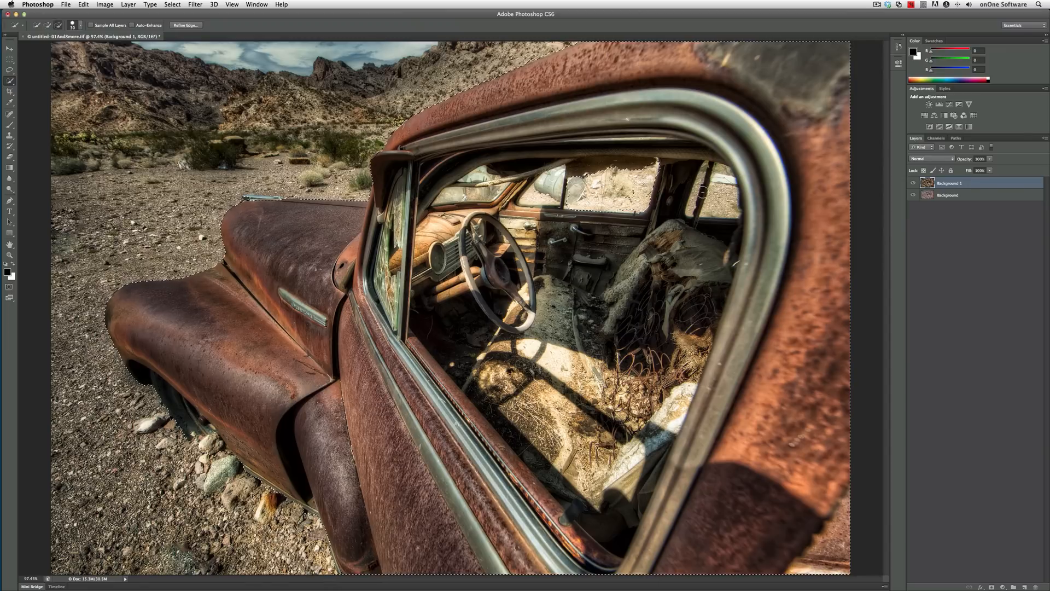
{"action": "mouse_move", "coordinate": [722, 181]}
{"action": "left_mouse_down"}
{"action": "mouse_move", "coordinate": [710, 208]}
{"action": "mouse_move", "coordinate": [720, 171]}
{"action": "mouse_move", "coordinate": [732, 204]}
{"action": "mouse_move", "coordinate": [724, 209]}
{"action": "left_mouse_up"}
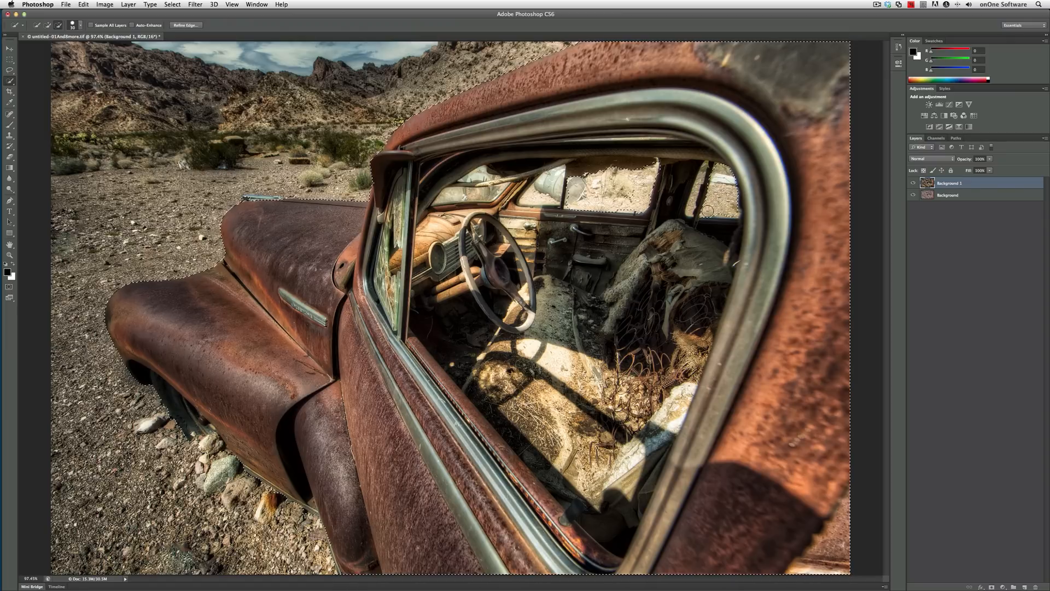
{"action": "left_click", "coordinate": [734, 213], "text": "alt"}
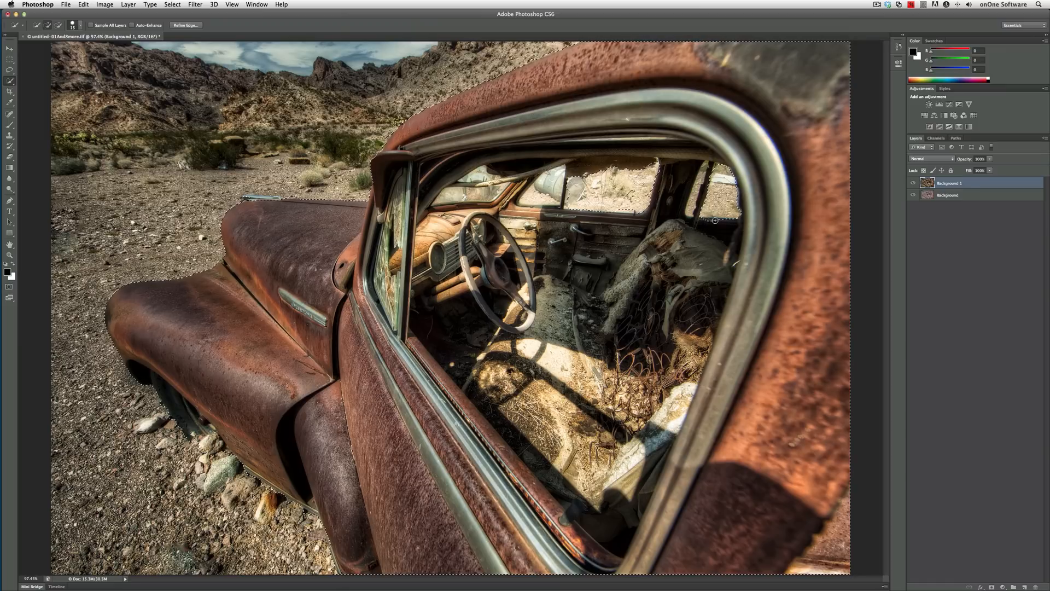
{"action": "key", "text": "alt"}
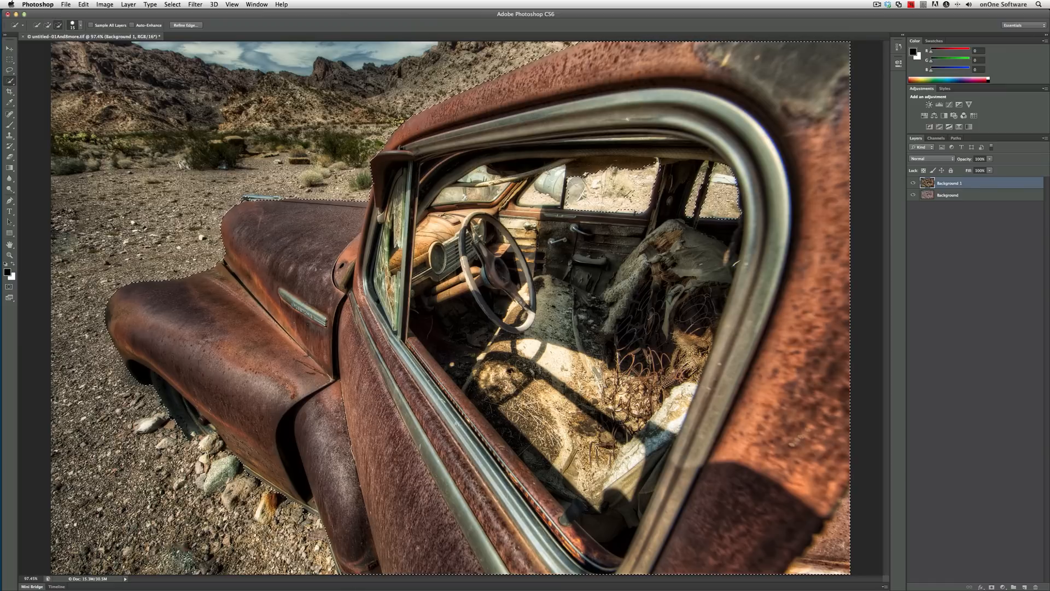
{"action": "key", "text": "alt"}
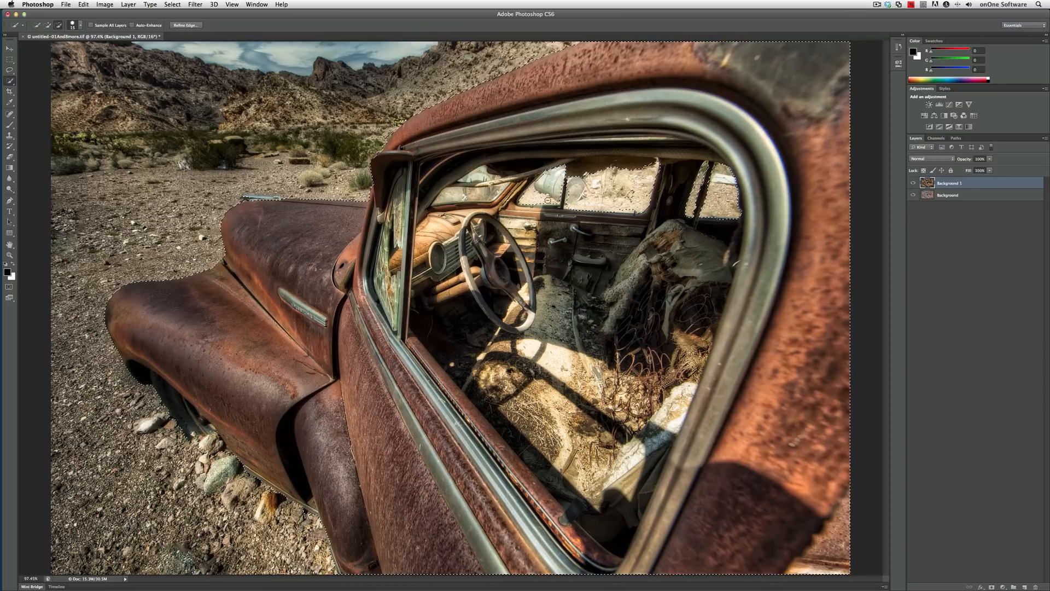
{"action": "left_click_drag", "start_coordinate": [448, 198], "coordinate": [492, 187]}
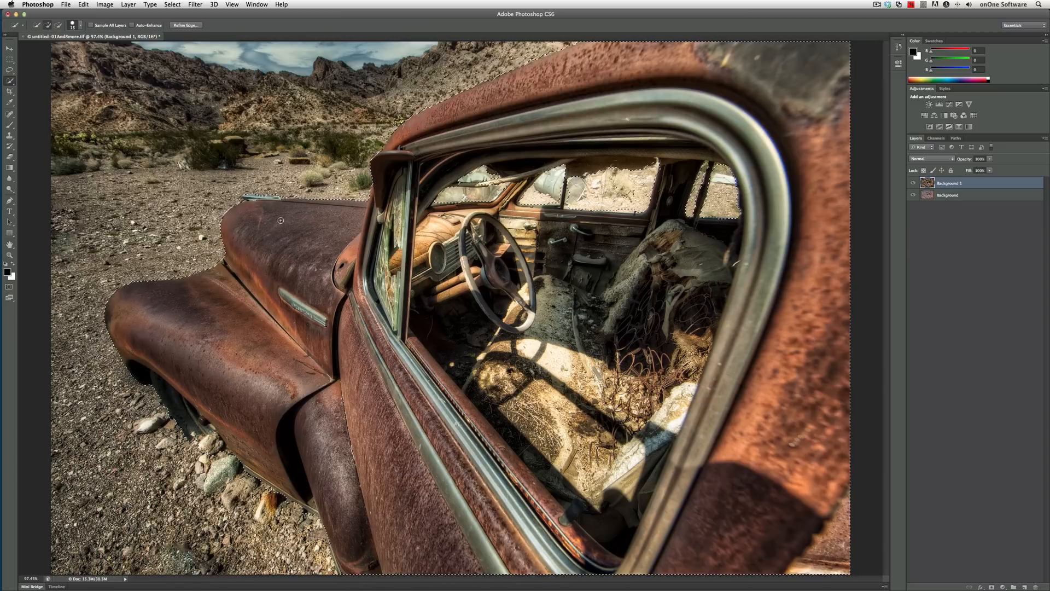
{"action": "key", "text": "alt"}
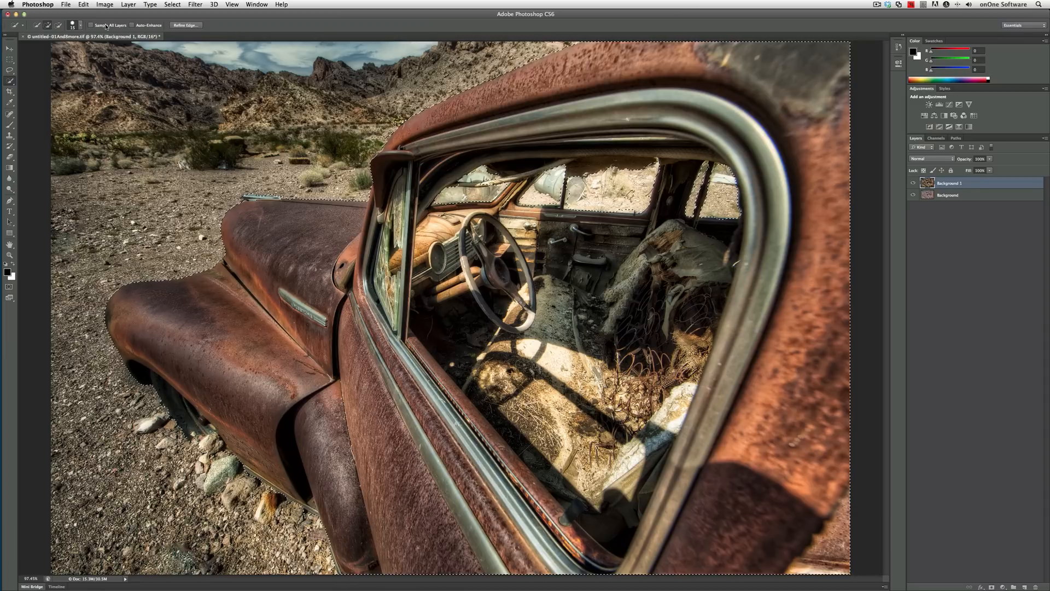
Open the image with the car selection in FocalPoint 2
{"action": "left_click", "coordinate": [70, 5]}
{"action": "mouse_move", "coordinate": [121, 178]}
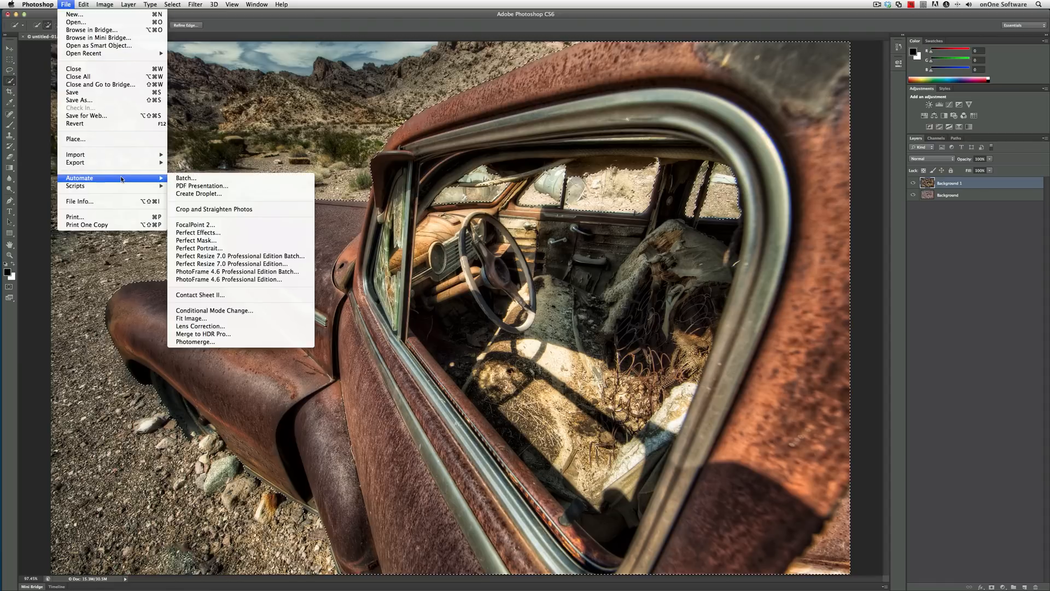
{"action": "left_click", "coordinate": [210, 225]}
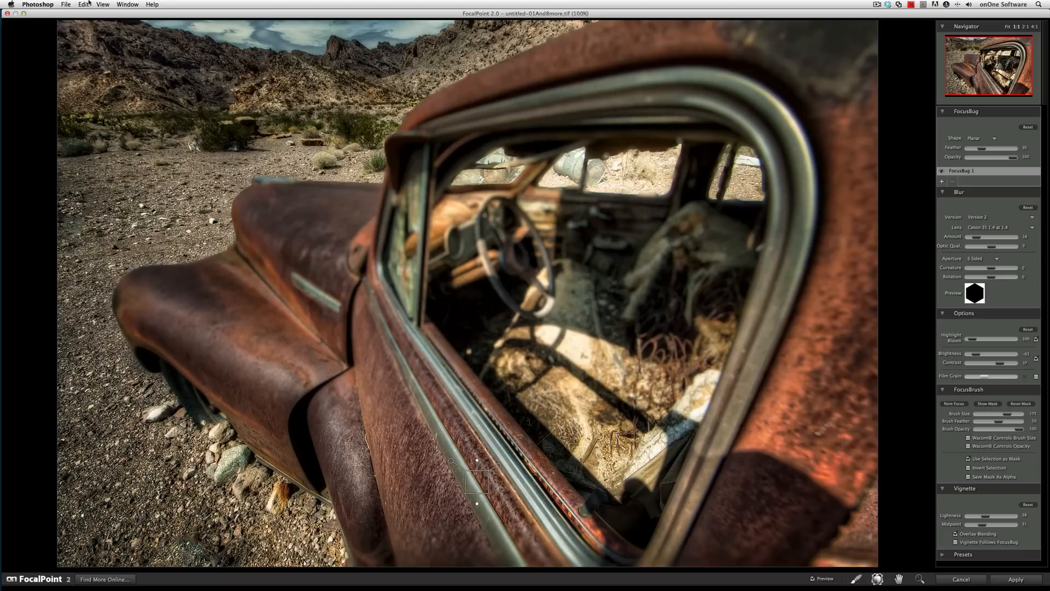
Cancel the FocalPoint edit and invert the car selection in Photoshop
{"action": "left_click", "coordinate": [87, 4]}
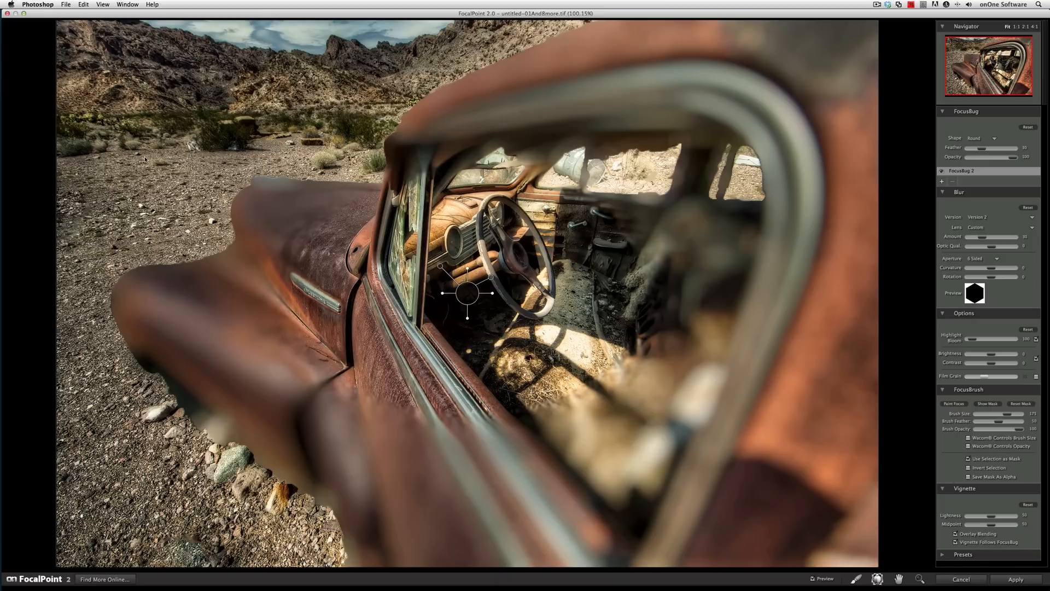
{"action": "left_click", "coordinate": [961, 579]}
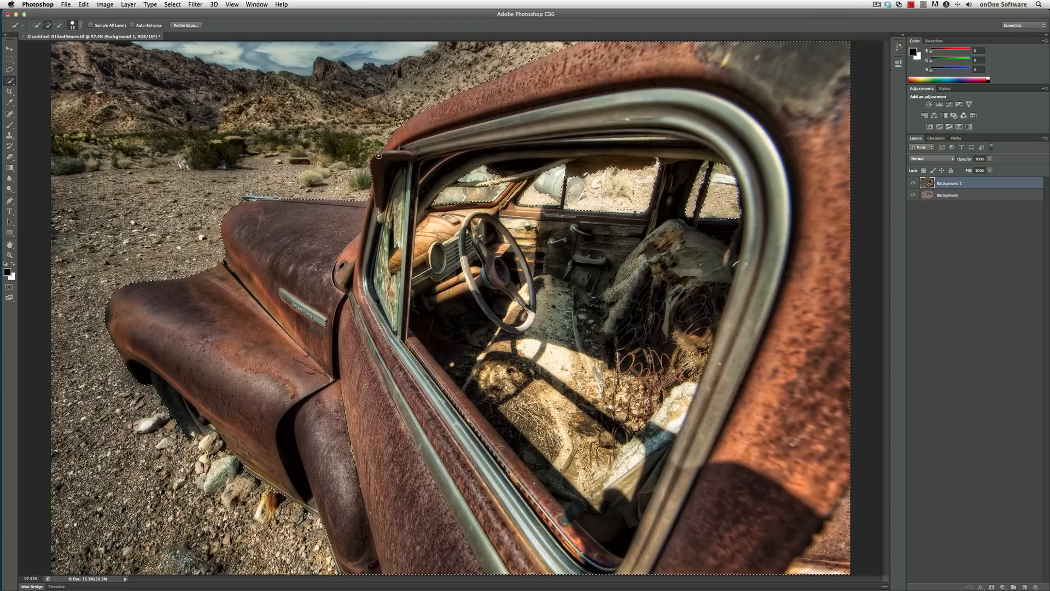
{"action": "left_click", "coordinate": [159, 4]}
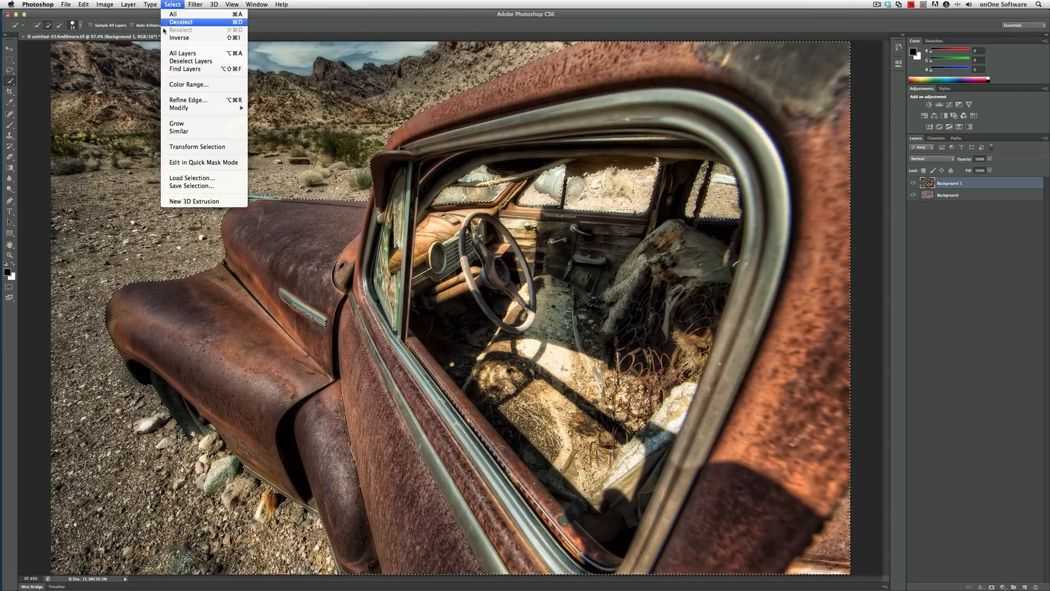
{"action": "left_click", "coordinate": [186, 41]}
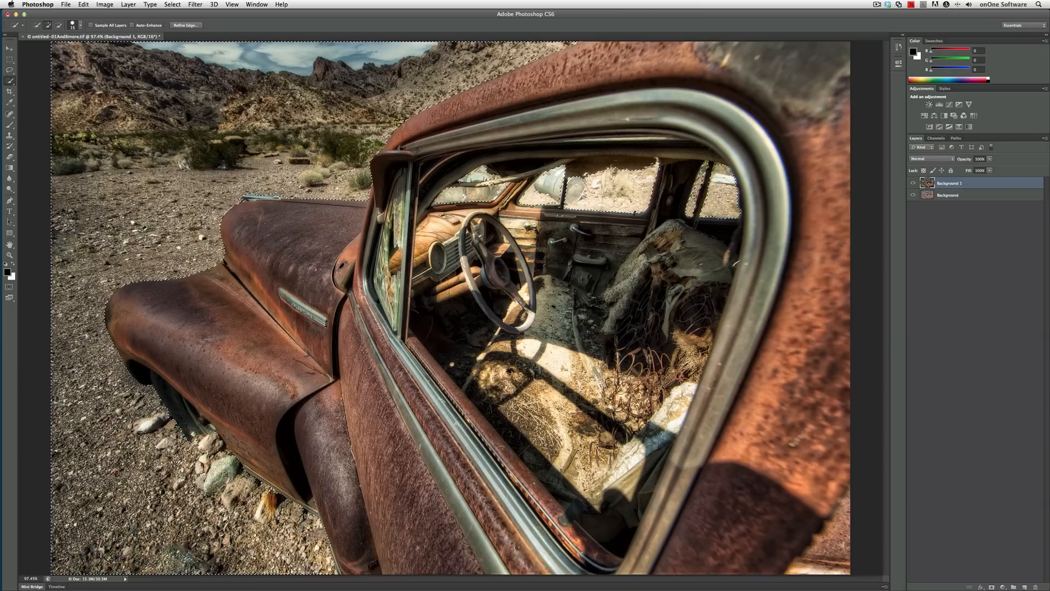
Save the inverted selection as an alpha channel
{"action": "left_click", "coordinate": [936, 139]}
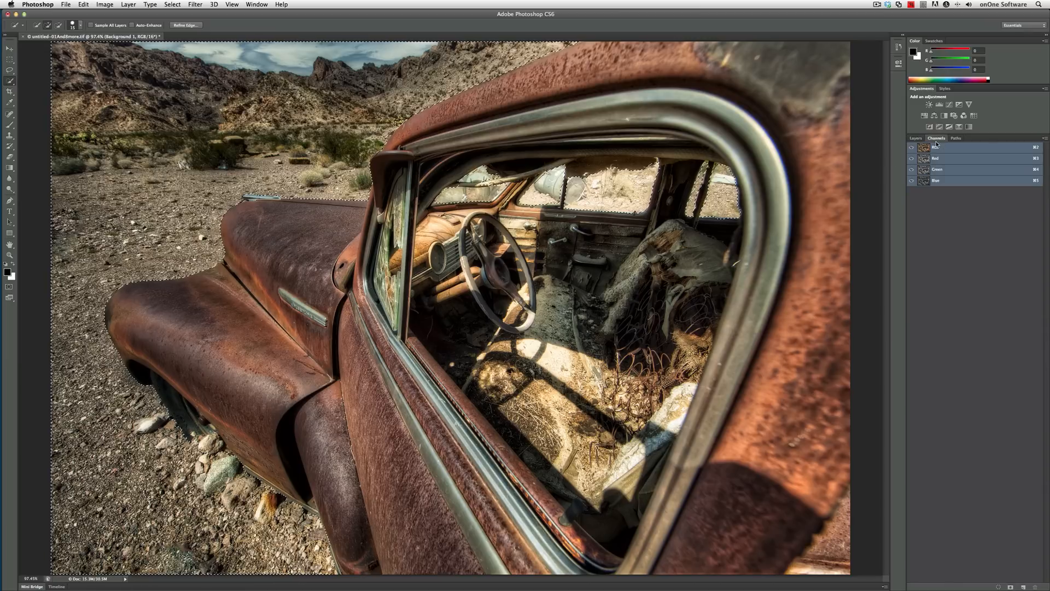
{"action": "left_click", "coordinate": [256, 4]}
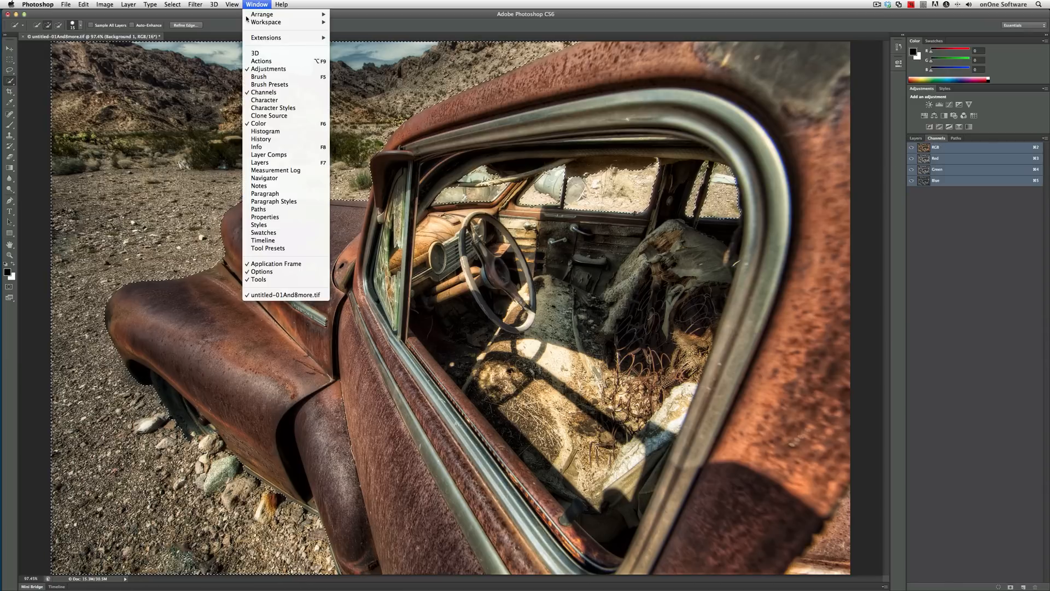
{"action": "left_click", "coordinate": [471, 124]}
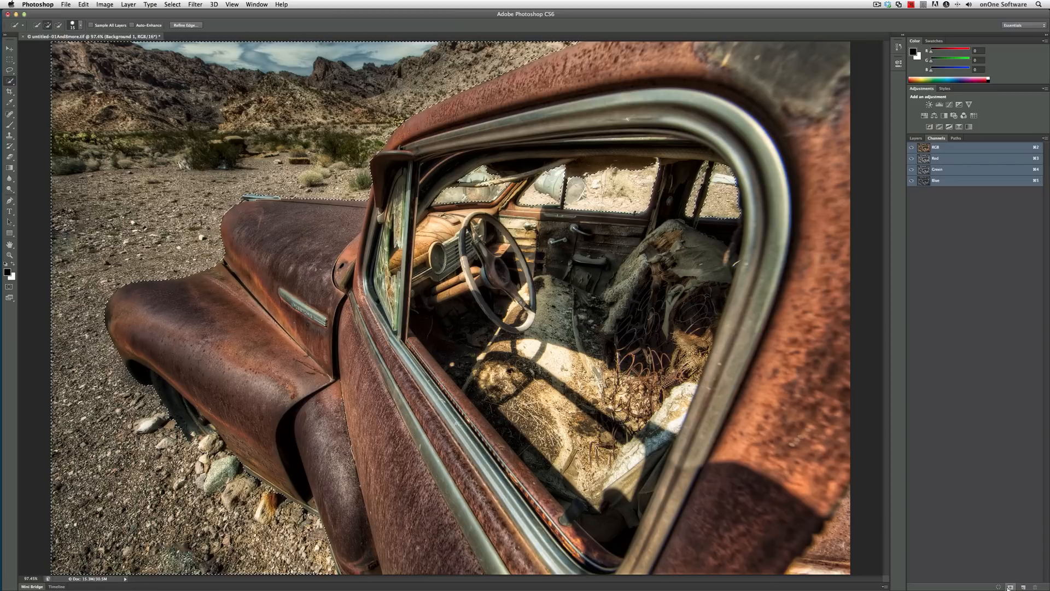
{"action": "left_click", "coordinate": [1010, 586]}
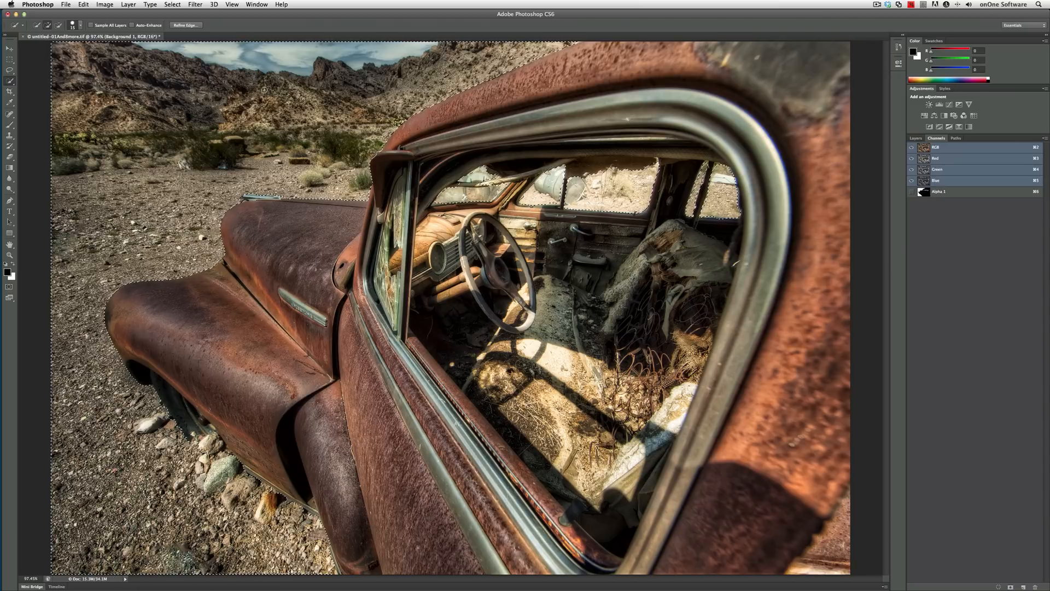
Send the image with its inverted selection to FocalPoint 2
{"action": "left_click", "coordinate": [66, 4]}
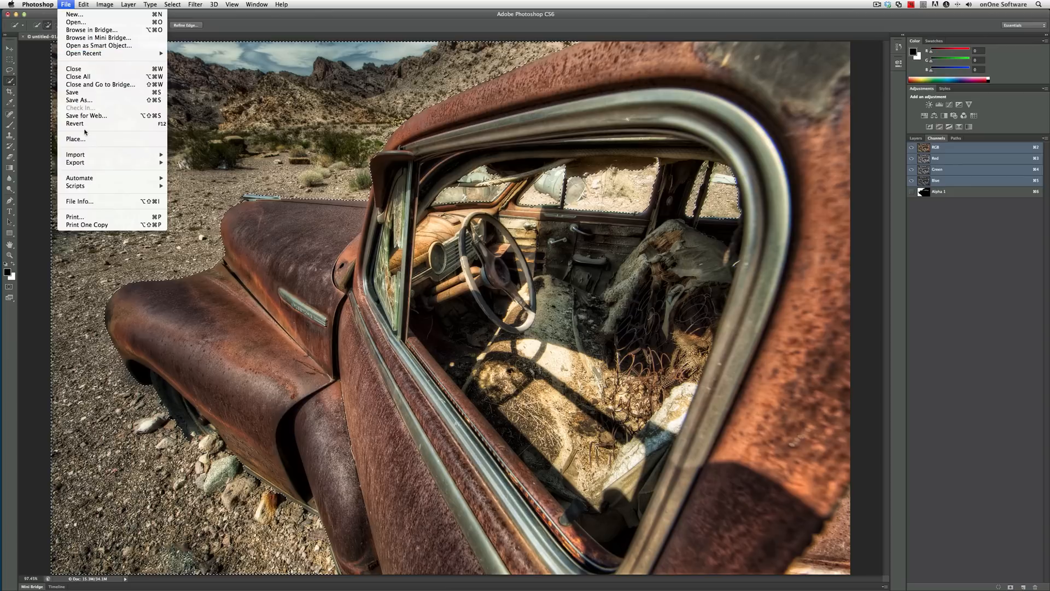
{"action": "mouse_move", "coordinate": [127, 182]}
{"action": "left_click", "coordinate": [234, 225]}
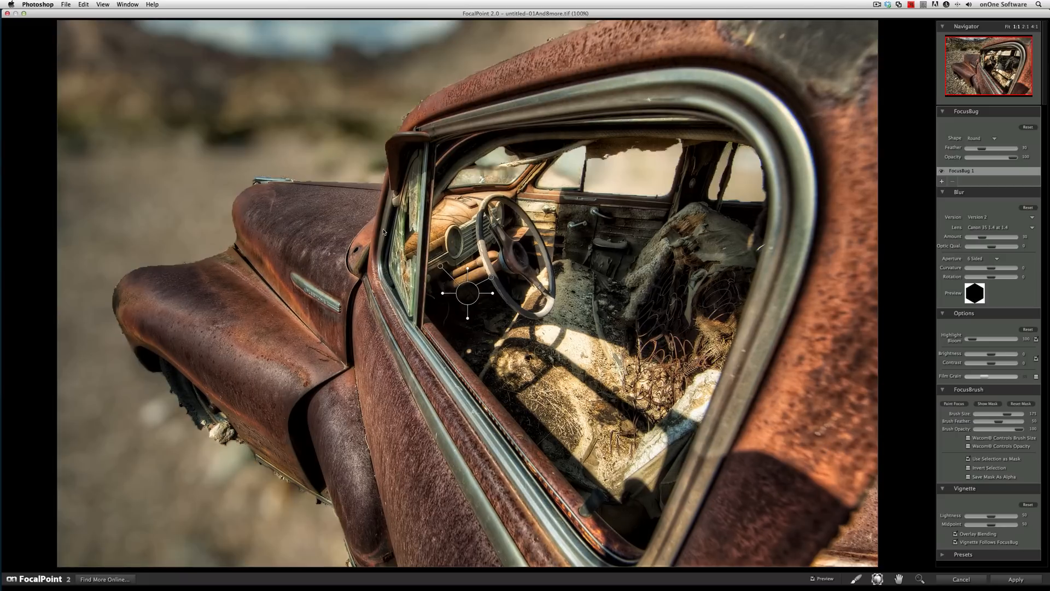
Switch the FocusBug to the Planar shape and reposition it lower on the car door so the foreground stays sharp
{"action": "left_click", "coordinate": [978, 138]}
{"action": "left_click", "coordinate": [971, 145]}
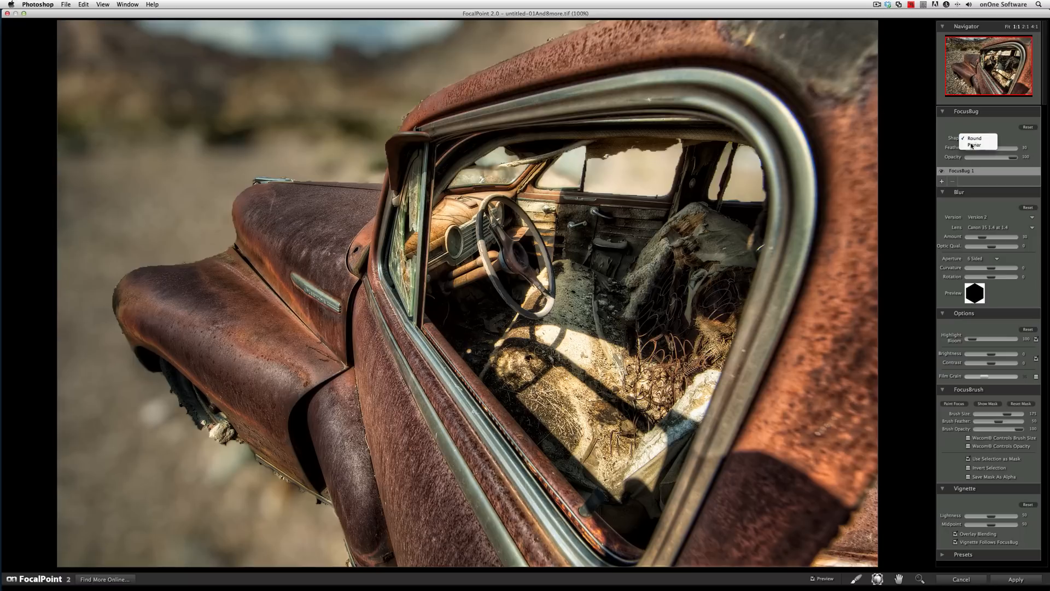
{"action": "left_click_drag", "start_coordinate": [492, 294], "coordinate": [477, 415]}
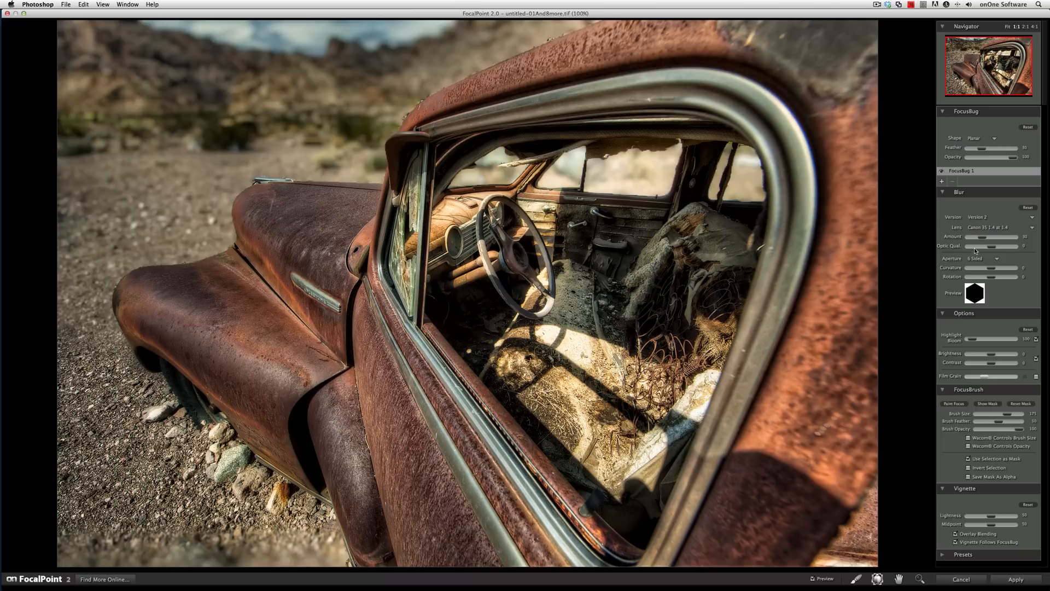
Reduce the blur amount to about 7, lower the blurred area's brightness to about -40 and raise its contrast to about 20
{"action": "left_click_drag", "start_coordinate": [983, 238], "coordinate": [974, 241]}
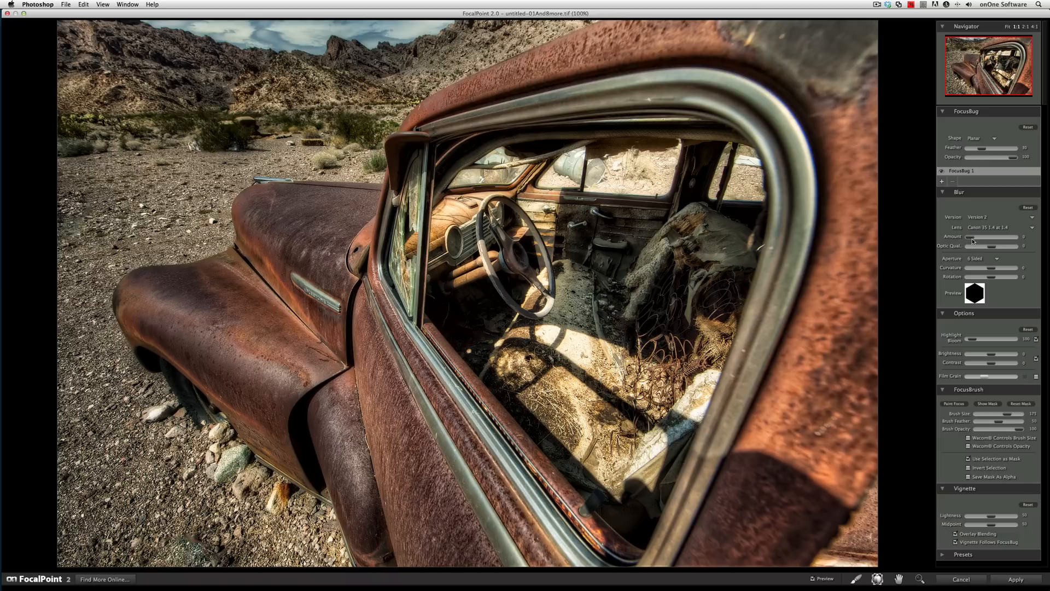
{"action": "left_click_drag", "start_coordinate": [973, 239], "coordinate": [975, 242]}
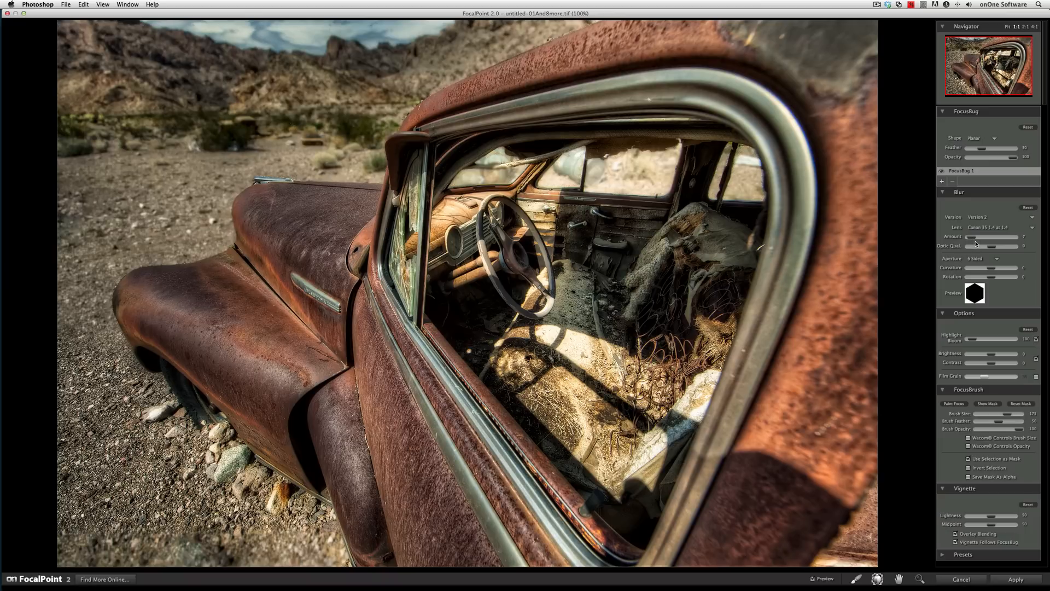
{"action": "mouse_move", "coordinate": [386, 128]}
{"action": "mouse_move", "coordinate": [991, 354]}
{"action": "left_mouse_down"}
{"action": "mouse_move", "coordinate": [981, 354]}
{"action": "mouse_move", "coordinate": [995, 365]}
{"action": "left_mouse_up"}
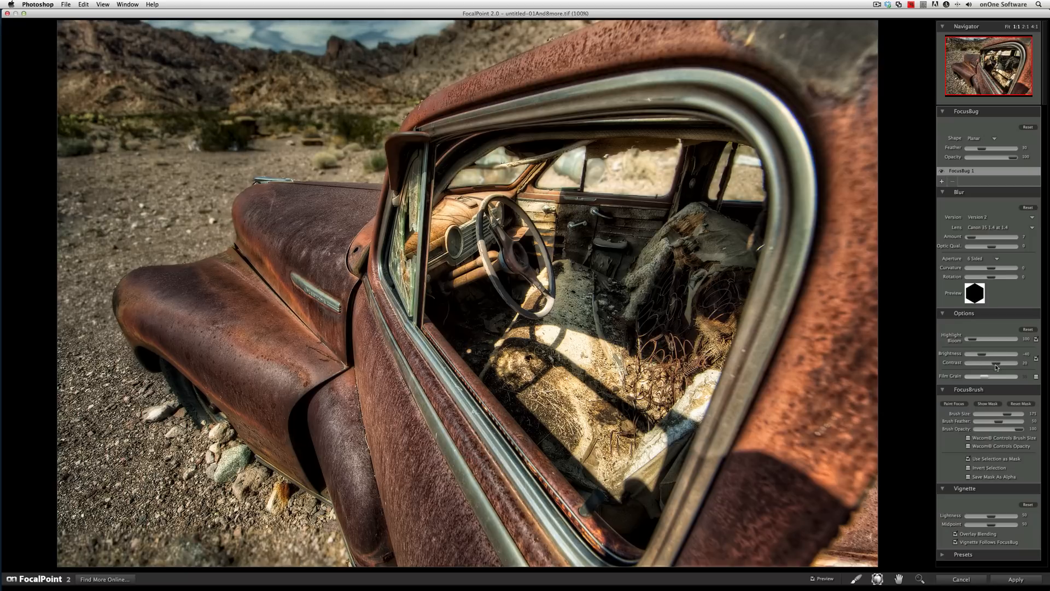
Touch up the focus mask along the roof and hood ornament edges with a smaller, low-opacity FocusBrush
{"action": "mouse_move", "coordinate": [426, 103]}
{"action": "left_click", "coordinate": [855, 581]}
{"action": "left_click_drag", "start_coordinate": [1018, 431], "coordinate": [979, 431]}
{"action": "key", "text": "bracketleft"}
{"action": "key", "text": "bracketleft"}
{"action": "key", "text": "bracketleft"}
{"action": "key", "text": "bracketleft"}
{"action": "key", "text": "bracketleft"}
{"action": "key", "text": "bracketleft"}
{"action": "key", "text": "bracketleft"}
{"action": "key", "text": "bracketleft"}
{"action": "key", "text": "bracketleft"}
{"action": "key", "text": "bracketleft"}
{"action": "left_click", "coordinate": [955, 404]}
{"action": "left_click", "coordinate": [954, 403]}
Restore the FocusBrush opacity to 100 and adjust the brush size for working along the car's edges
{"action": "left_click_drag", "start_coordinate": [980, 429], "coordinate": [1046, 430]}
{"action": "key", "text": "bracketleft"}
{"action": "key", "text": "bracketleft"}
{"action": "key", "text": "bracketleft"}
{"action": "key", "text": "bracketleft"}
{"action": "key", "text": "bracketleft"}
{"action": "key", "text": "bracketright"}
{"action": "key", "text": "bracketright"}
{"action": "key", "text": "bracketright"}
{"action": "key", "text": "bracketright"}
{"action": "key", "text": "bracketright"}
{"action": "key", "text": "bracketright"}
{"action": "key", "text": "bracketright"}
{"action": "key", "text": "bracketright"}
{"action": "key", "text": "bracketright"}
{"action": "key", "text": "bracketright"}
{"action": "key", "text": "bracketright"}
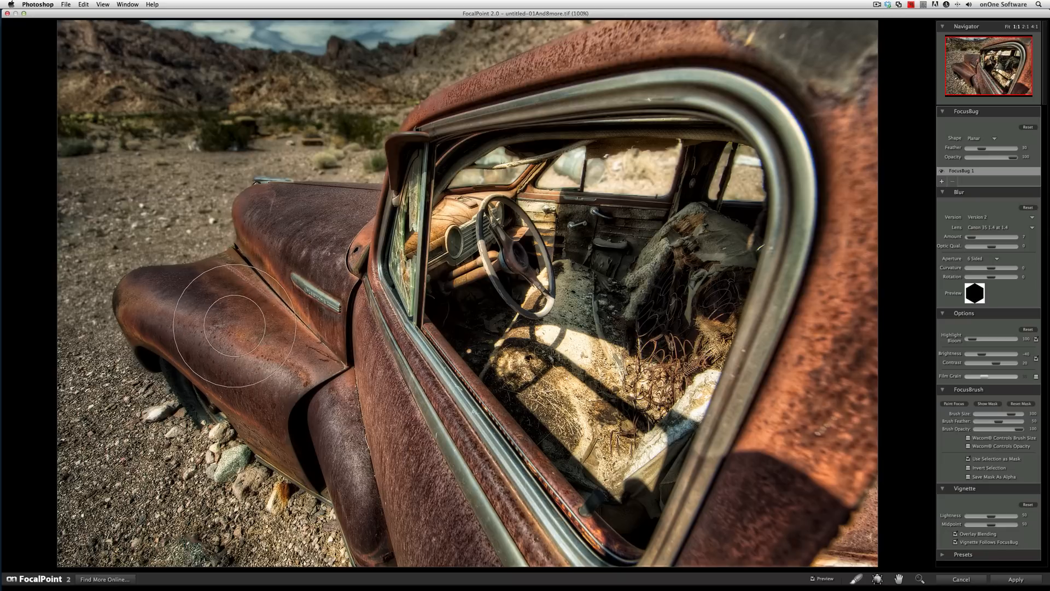
{"action": "key", "text": "bracketleft"}
{"action": "key", "text": "bracketleft"}
{"action": "key", "text": "bracketleft"}
{"action": "key", "text": "bracketleft"}
{"action": "key", "text": "bracketleft"}
{"action": "key", "text": "bracketleft"}
Check the focus mask and apply the FocalPoint blur to the image
{"action": "left_click", "coordinate": [988, 403]}
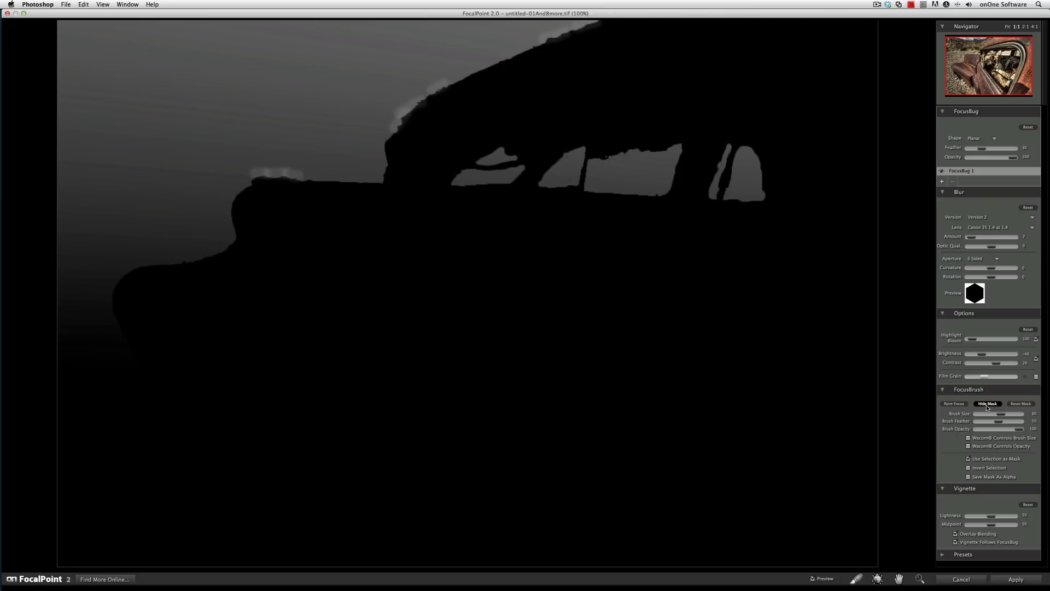
{"action": "left_click", "coordinate": [987, 404]}
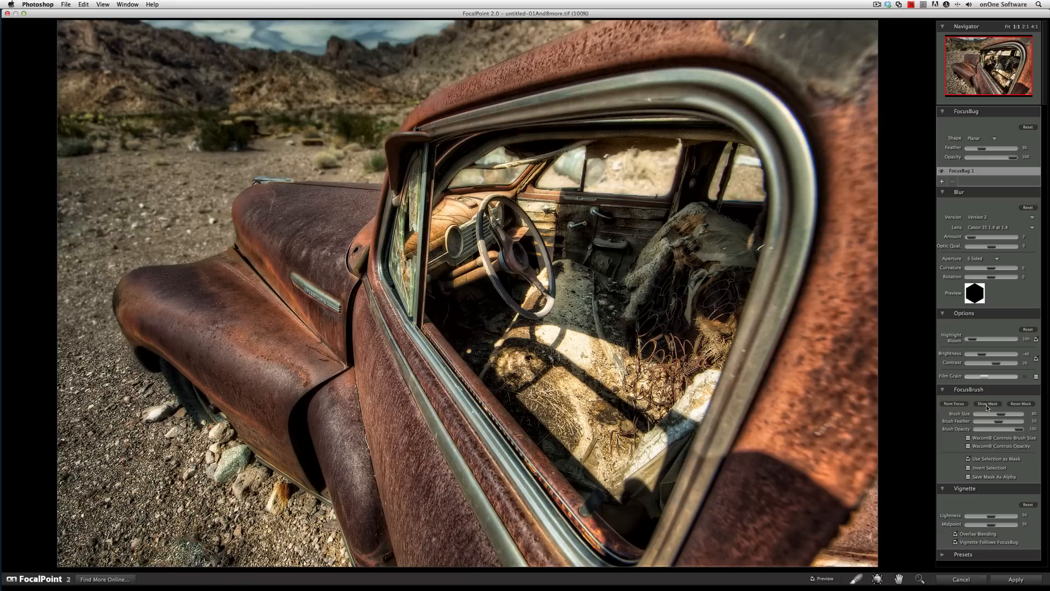
{"action": "left_click", "coordinate": [1013, 580]}
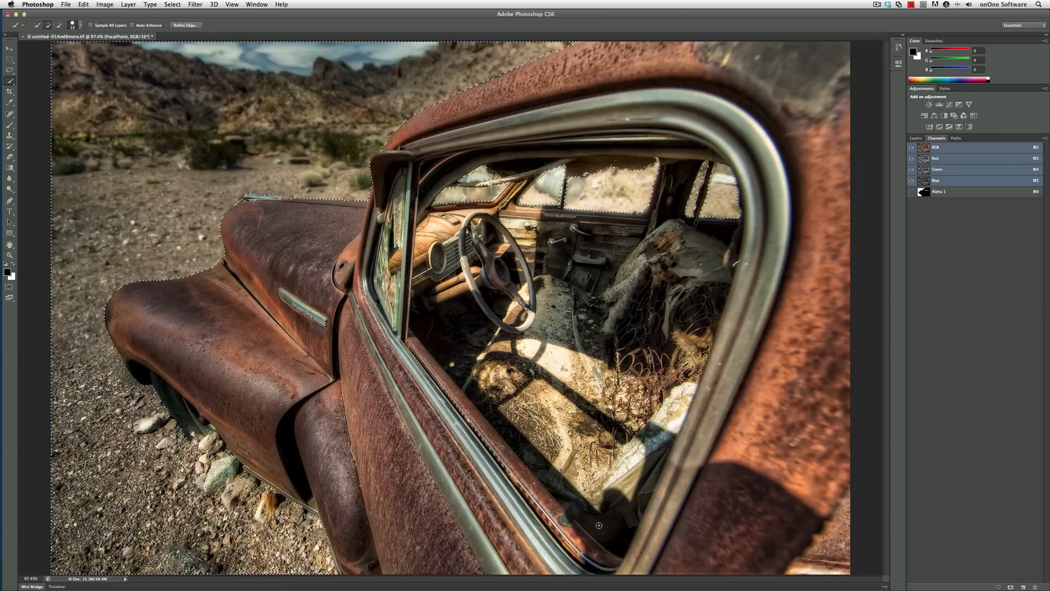
Deselect the selection and toggle the FocalPoint layer's visibility to compare before and after
{"action": "key", "text": "super+d"}
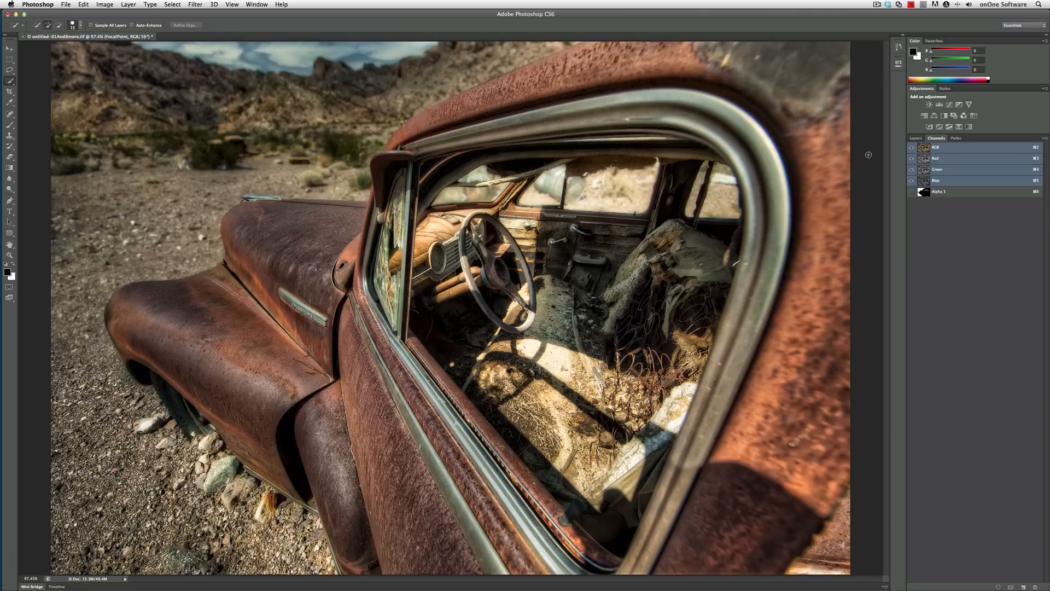
{"action": "left_click", "coordinate": [916, 139]}
{"action": "left_click", "coordinate": [912, 183]}
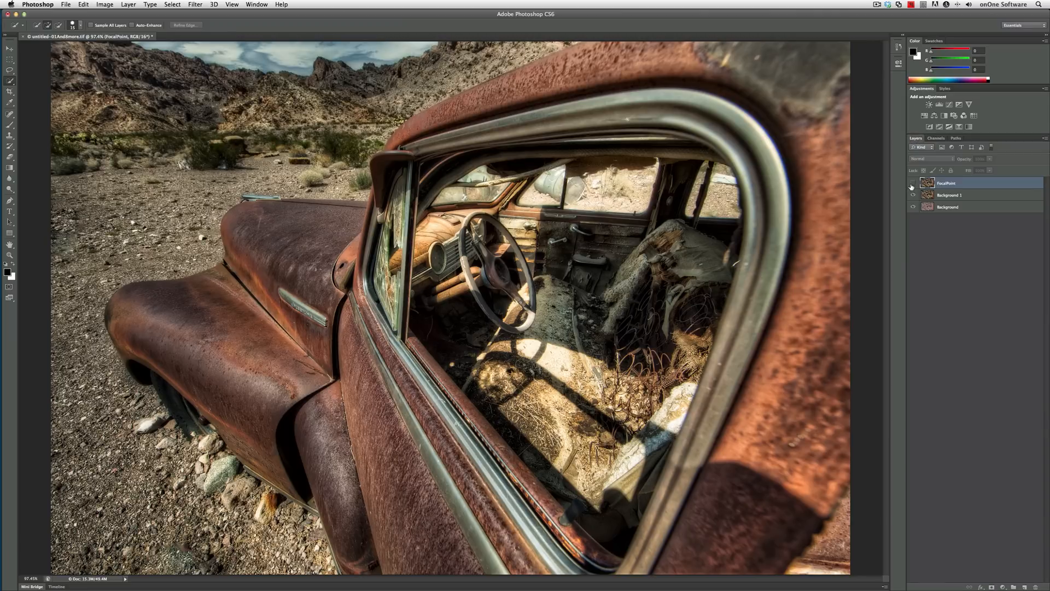
{"action": "left_click", "coordinate": [912, 185]}
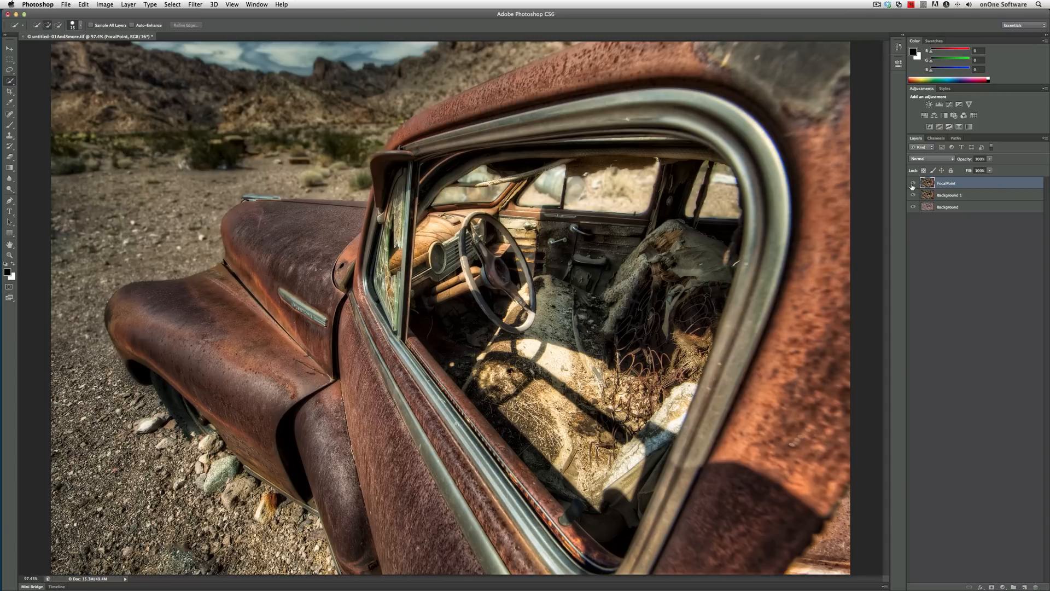